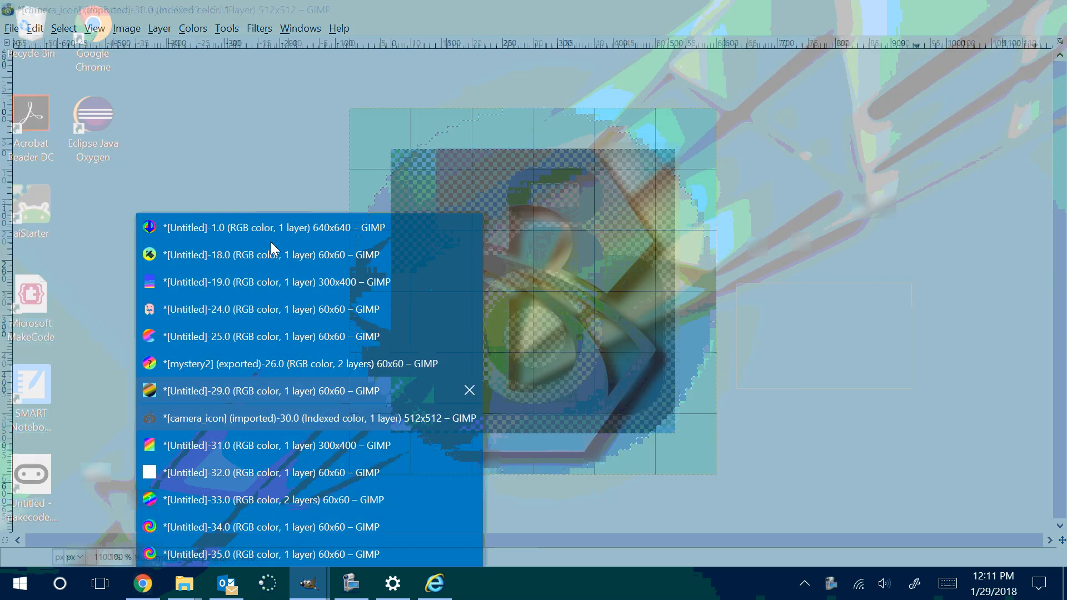
Step: Bring the 640x640 arrow image to the front and close the Layers dialog and the toolbox
mouse_move(271, 237)
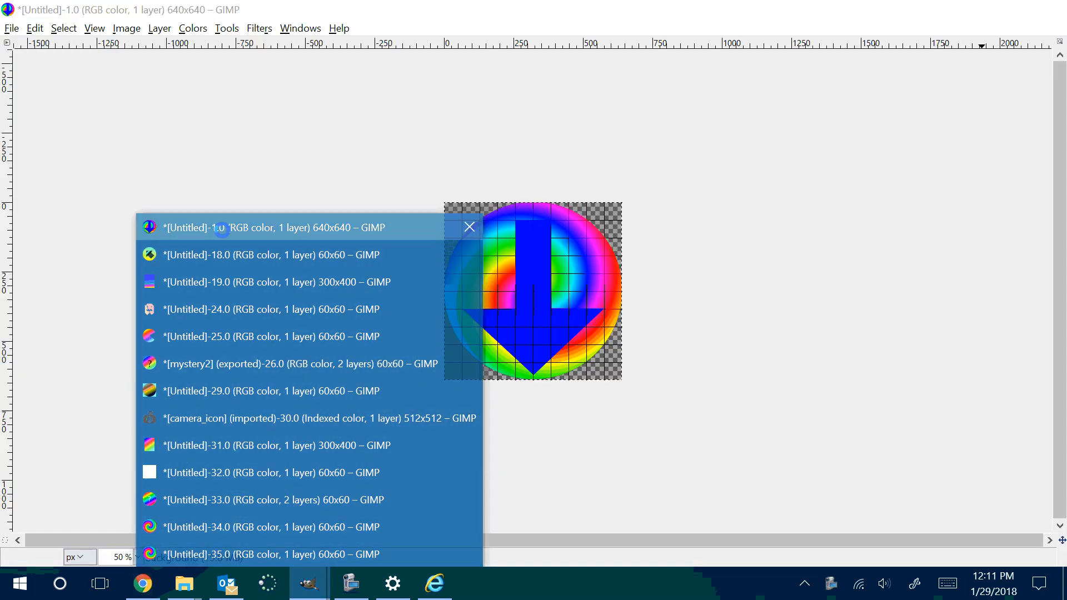
left_click(222, 229)
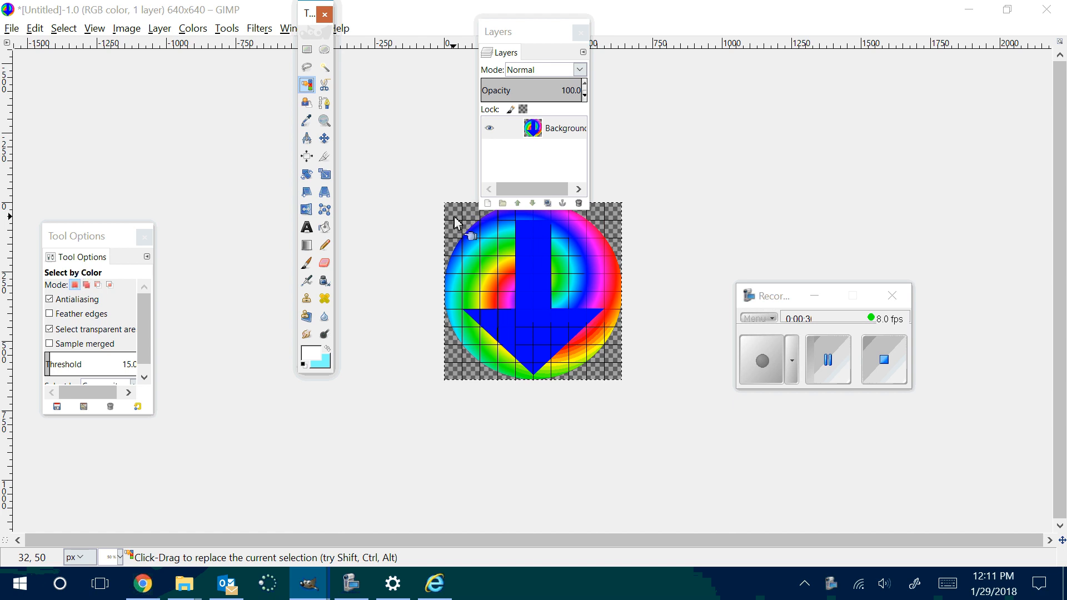
left_click(580, 32)
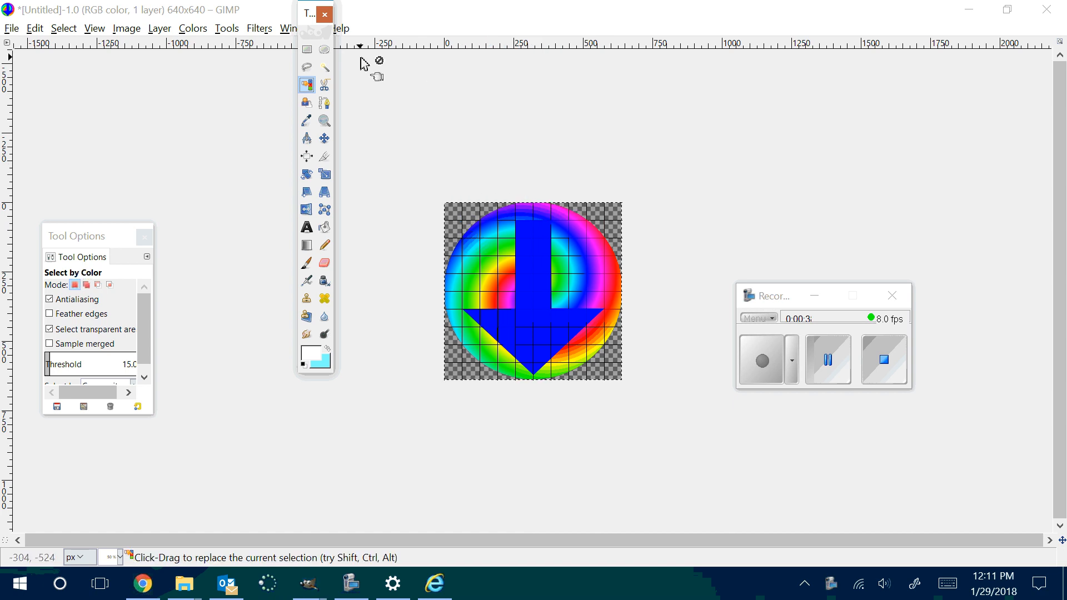
left_click(325, 14)
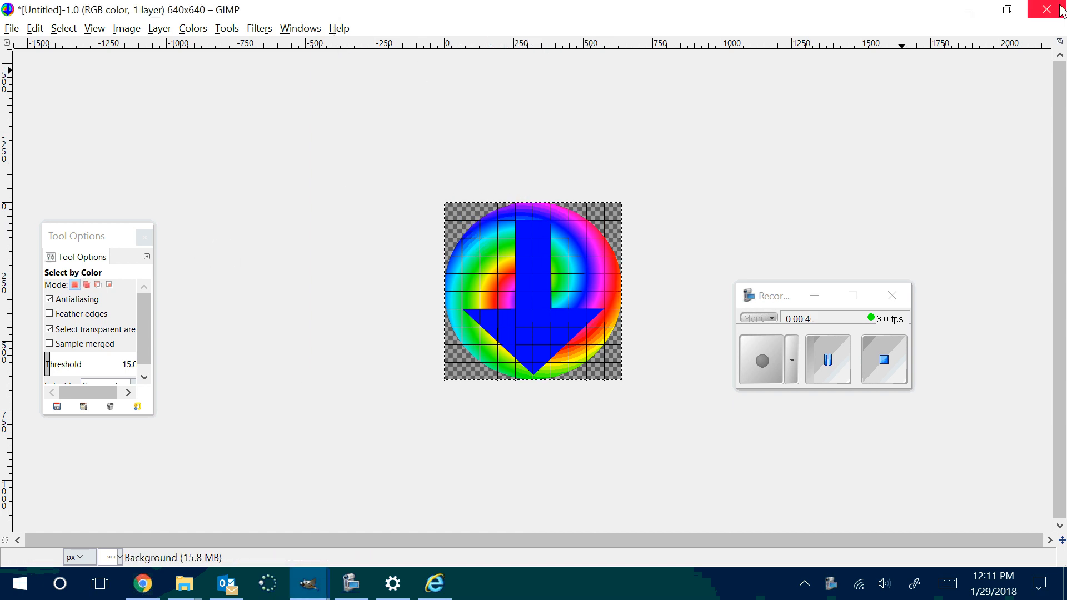
Step: Create a new image 300 px wide and 400 px high, and maximize its window
left_click(12, 28)
left_click(24, 45)
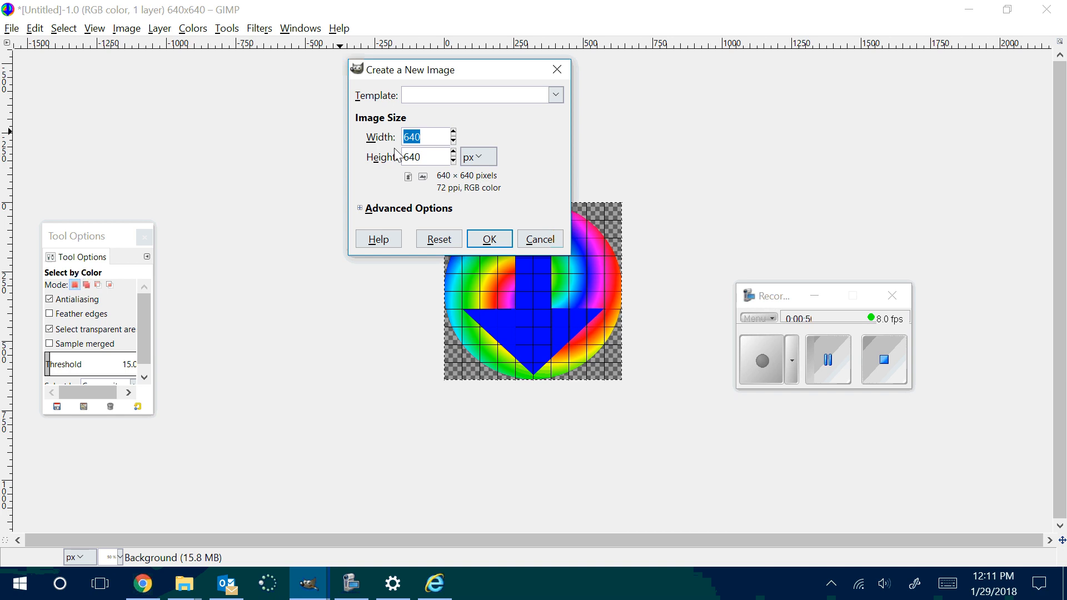
type("300")
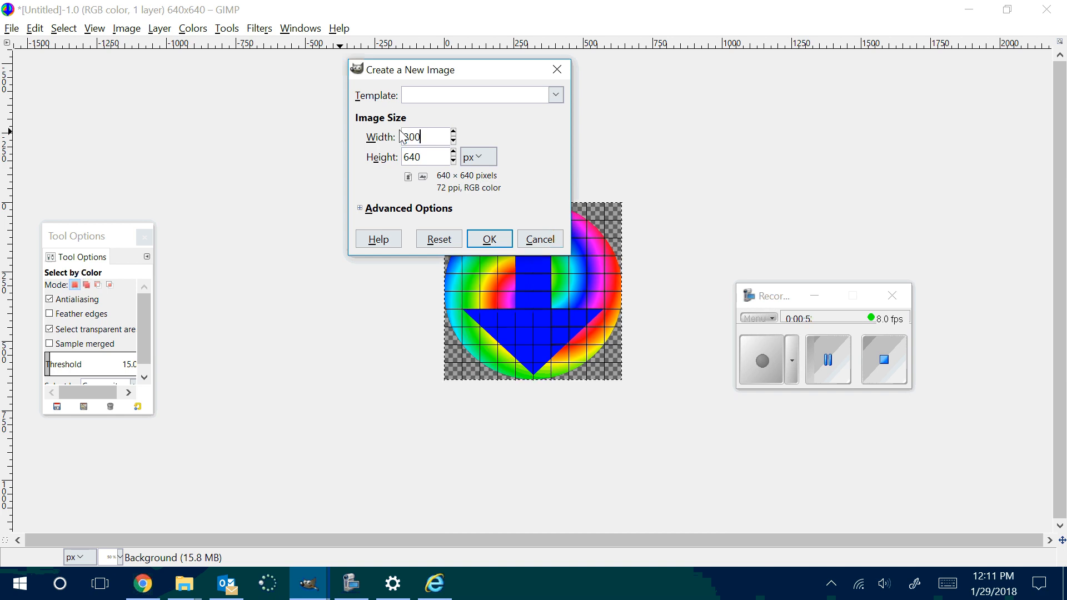
key("Tab")
type("400")
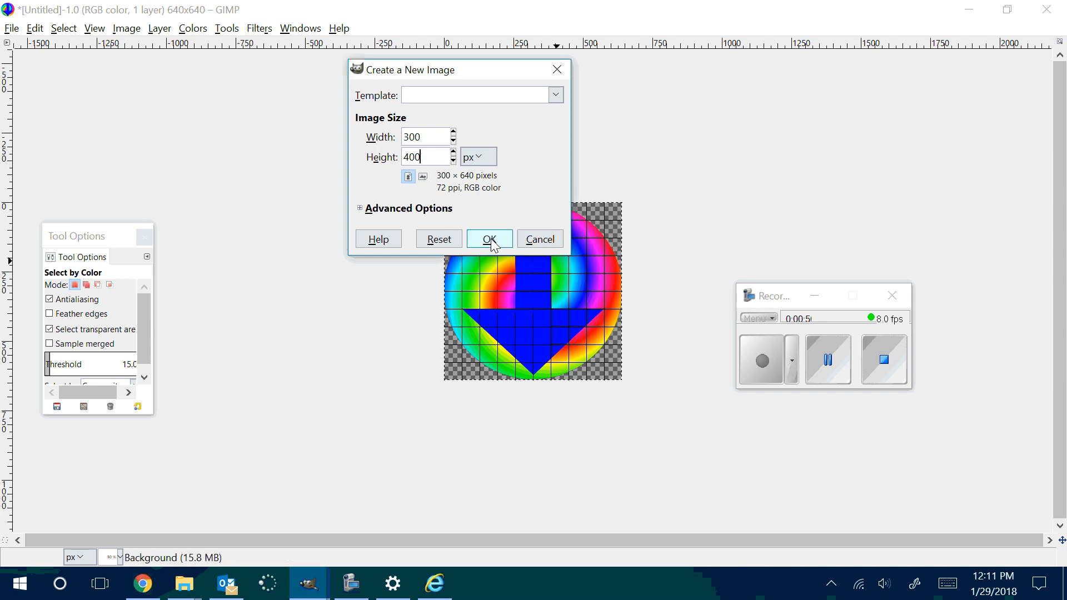
left_click(489, 240)
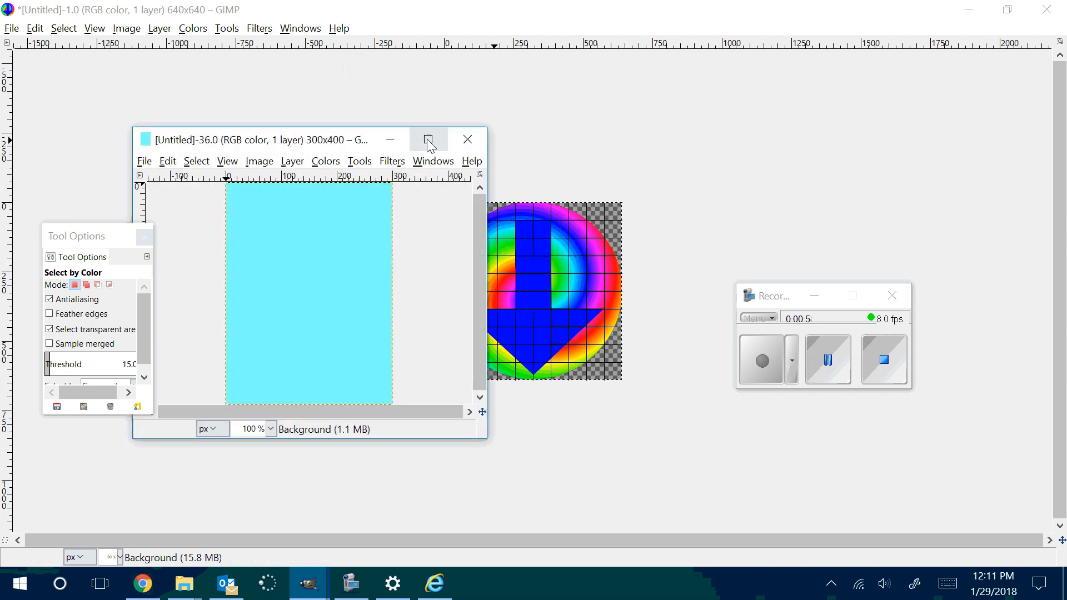
left_click(428, 139)
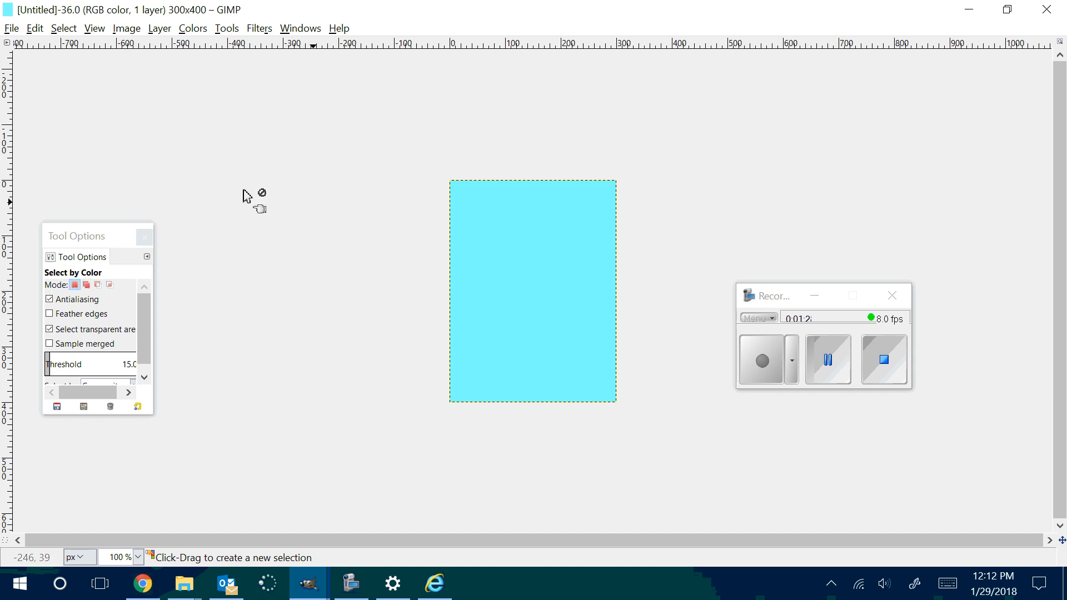
Step: Create another new image of 60 × 60 px and maximize its window
left_click(11, 29)
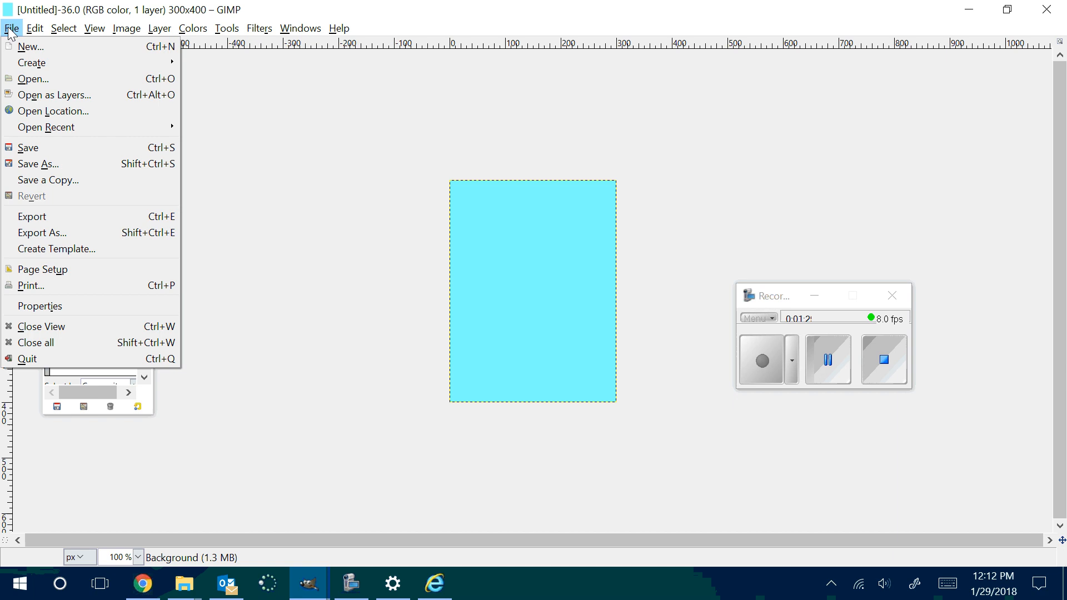
left_click(51, 50)
left_click_drag(446, 143, 384, 159)
type("60")
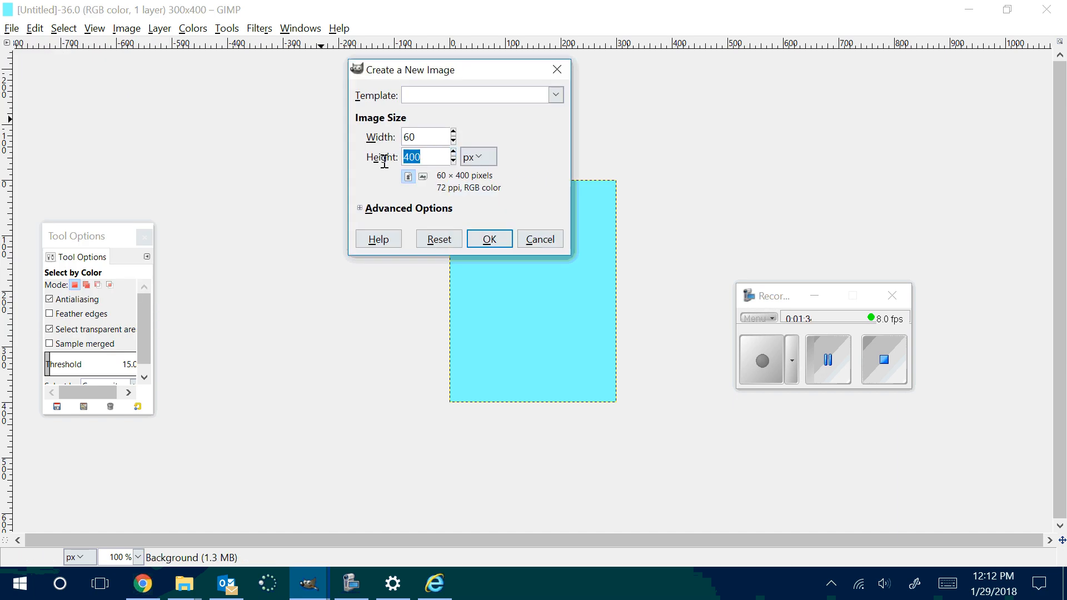
type("60")
left_click(489, 240)
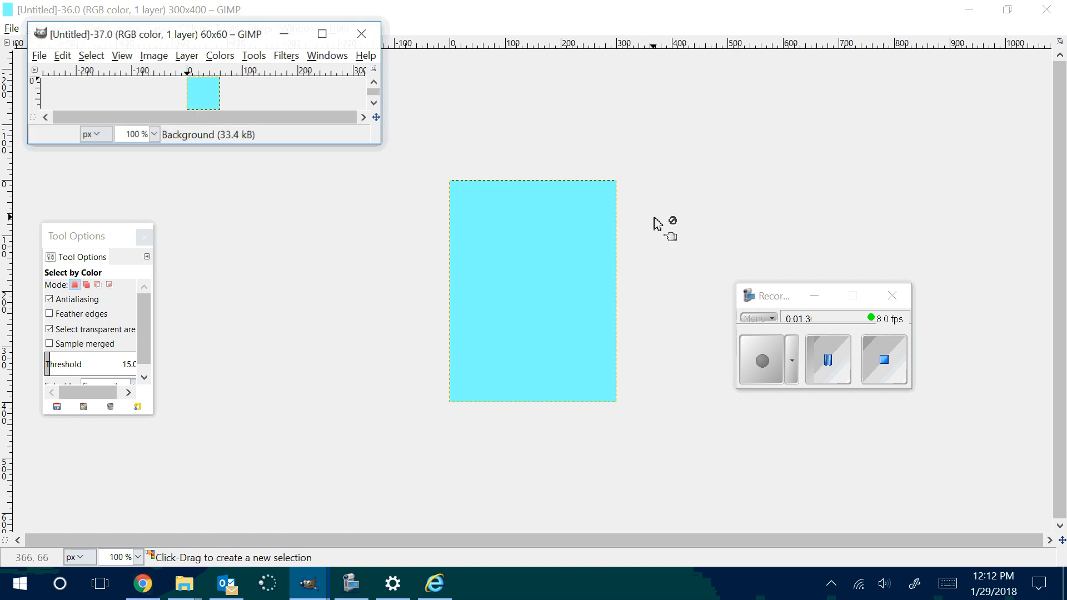
left_click(322, 34)
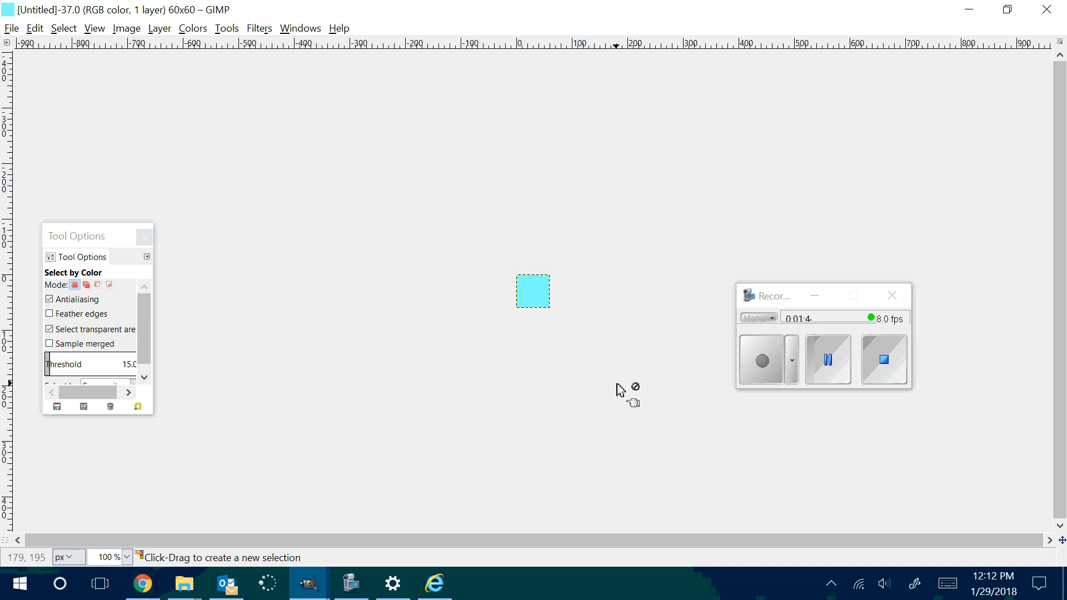
scroll(626, 389, "up", 5)
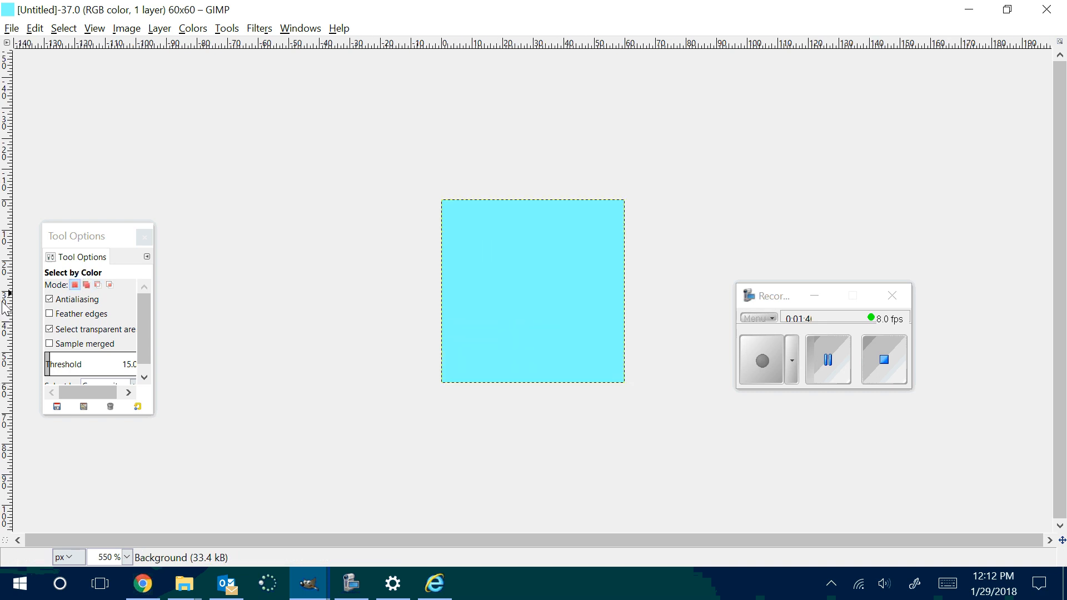
Step: Close the Tool Options dialog and show a new toolbox
left_click(145, 236)
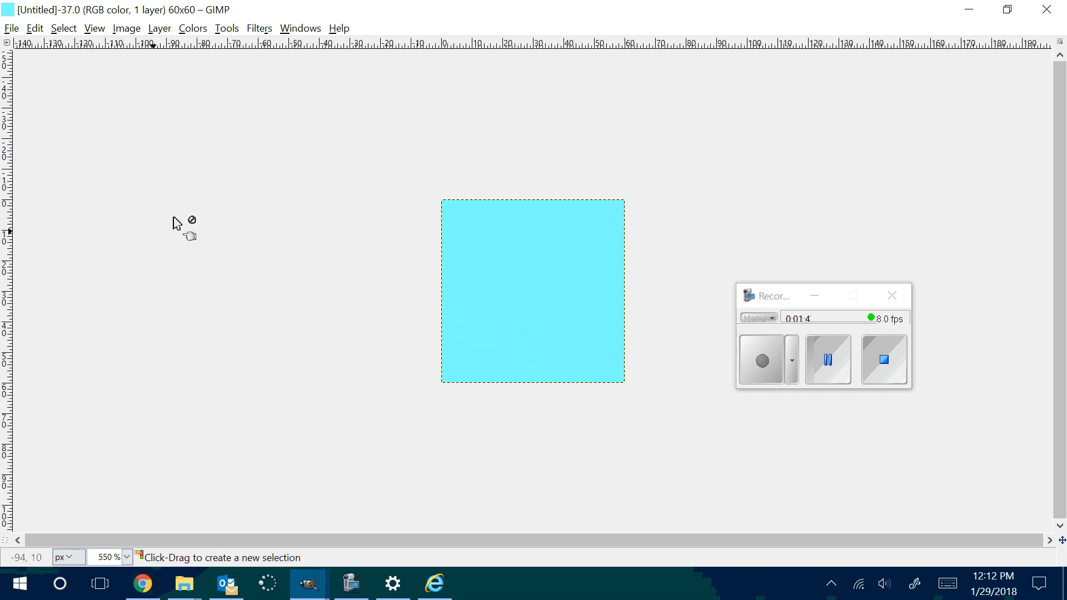
left_click(297, 29)
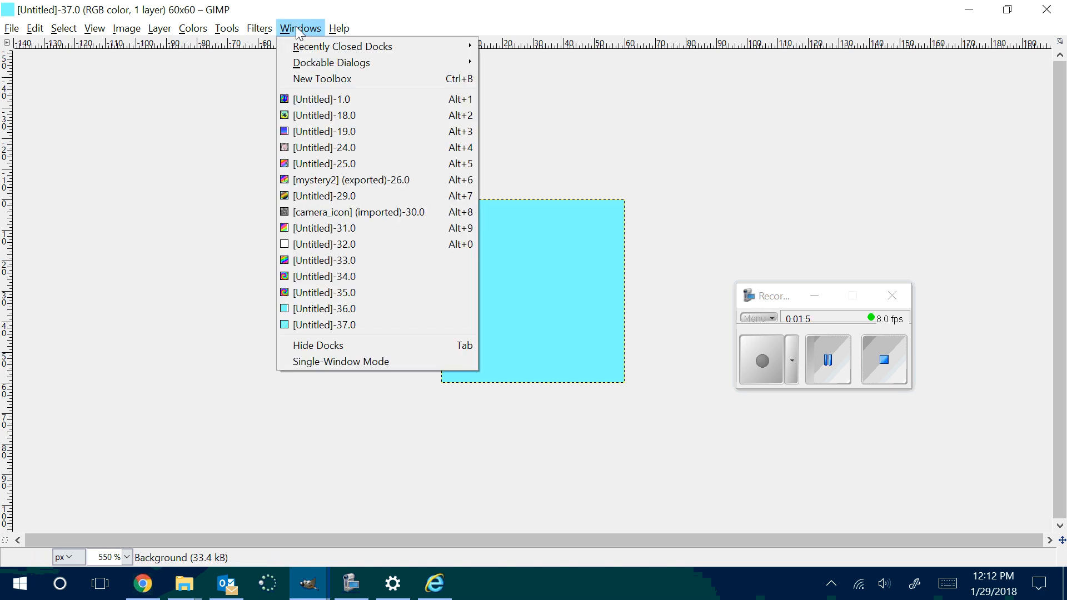
left_click(310, 77)
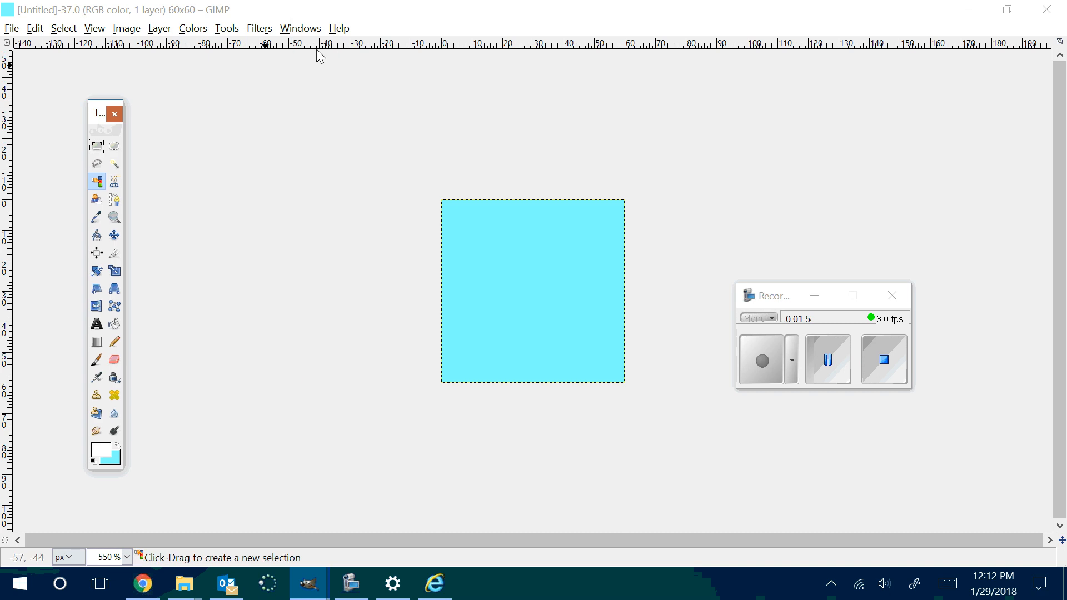
Step: Show the Layers dialog, place it beside the canvas and minimize the screen recorder window
left_click(300, 28)
mouse_move(322, 65)
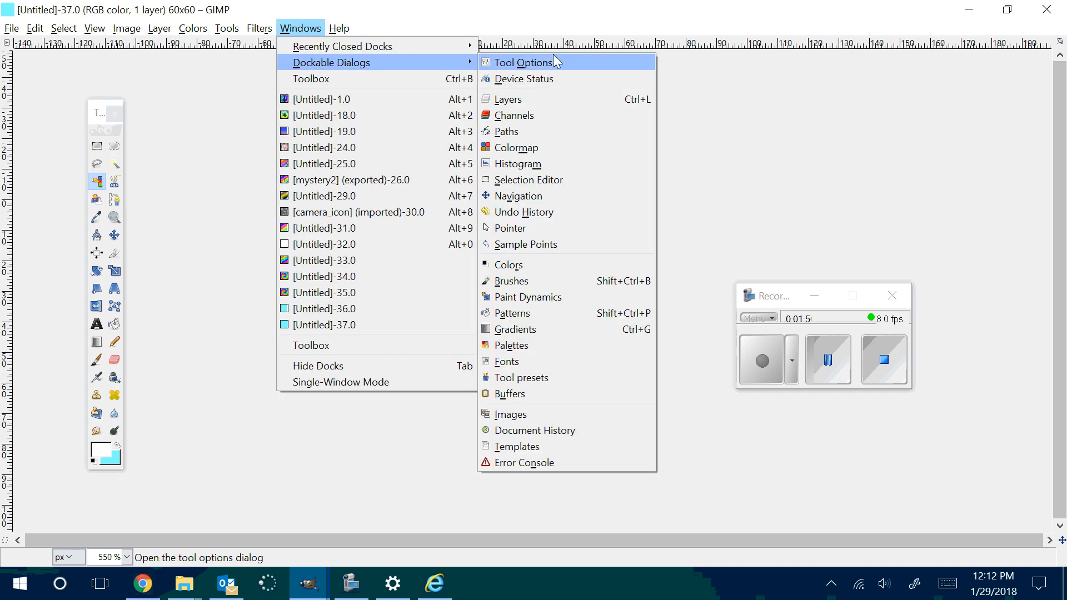
left_click(537, 103)
left_click_drag(536, 32, 866, 102)
left_click(815, 295)
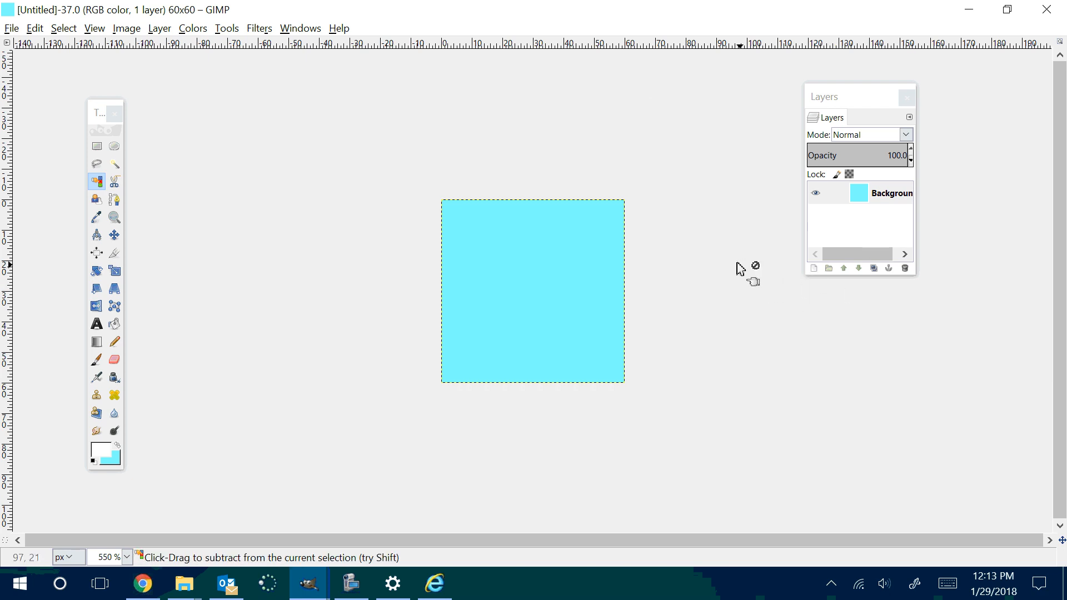
Step: Draw an elliptical selection about 46 × 21 px in the upper half of the canvas, then redo and undo it repeatedly
scroll(738, 268, "up", 6)
scroll(737, 268, "down", 4)
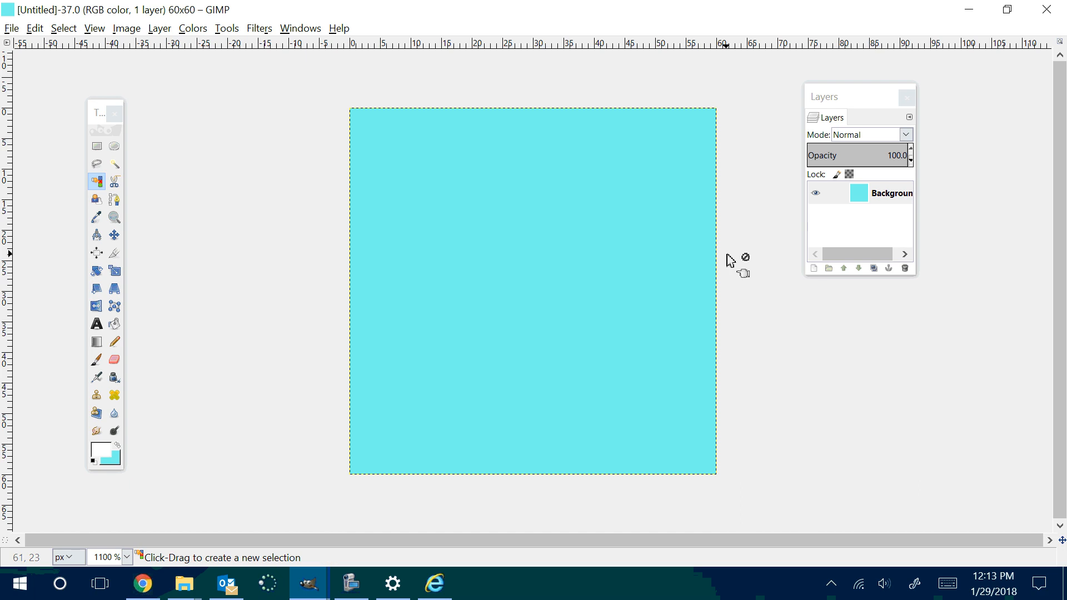
left_click(114, 145)
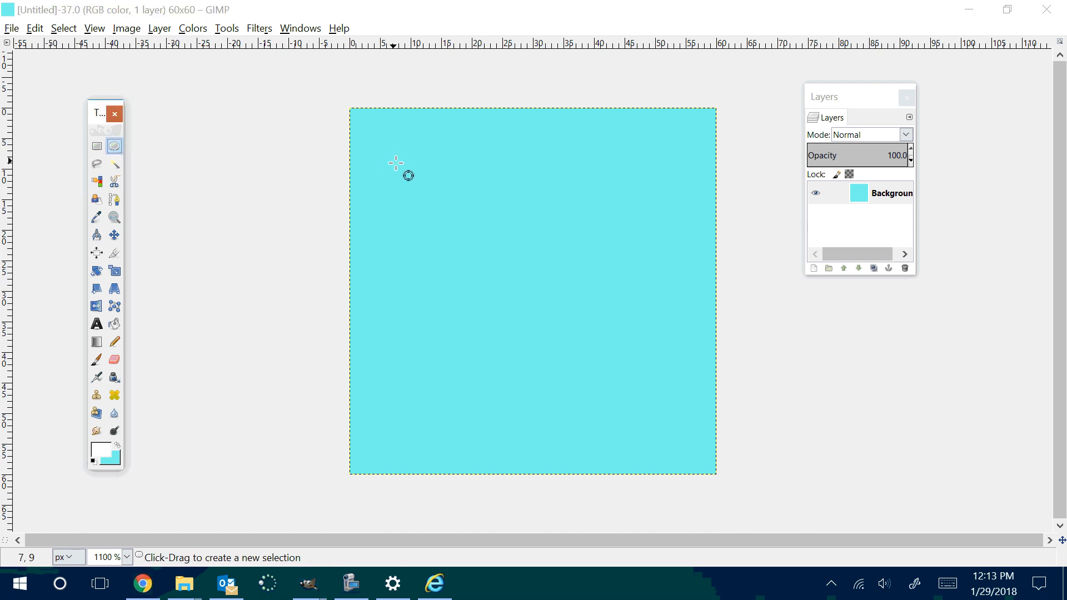
left_click_drag(392, 163, 686, 311)
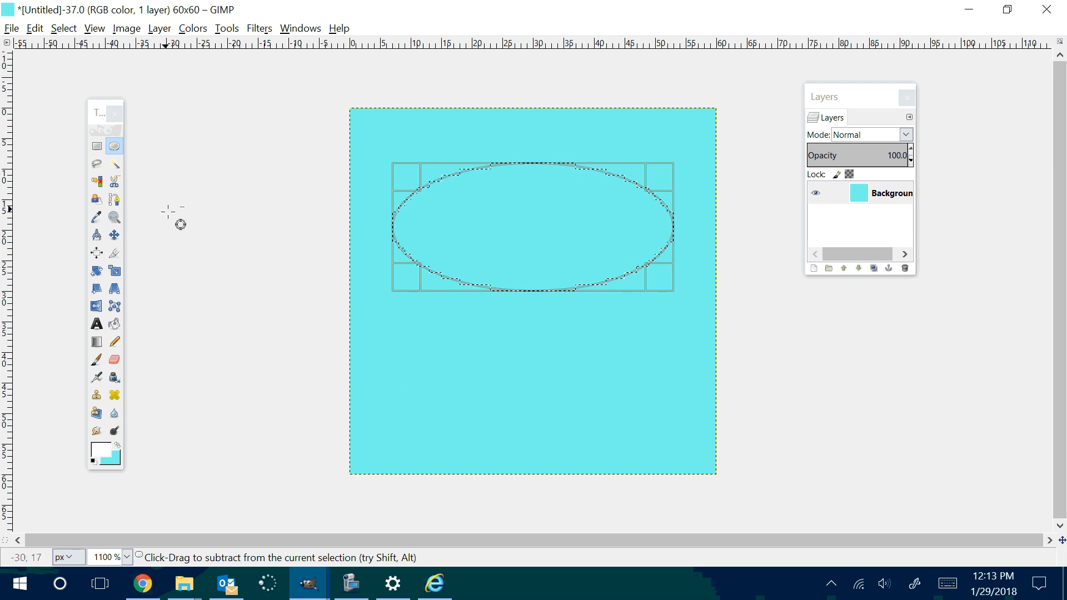
key("ctrl+z")
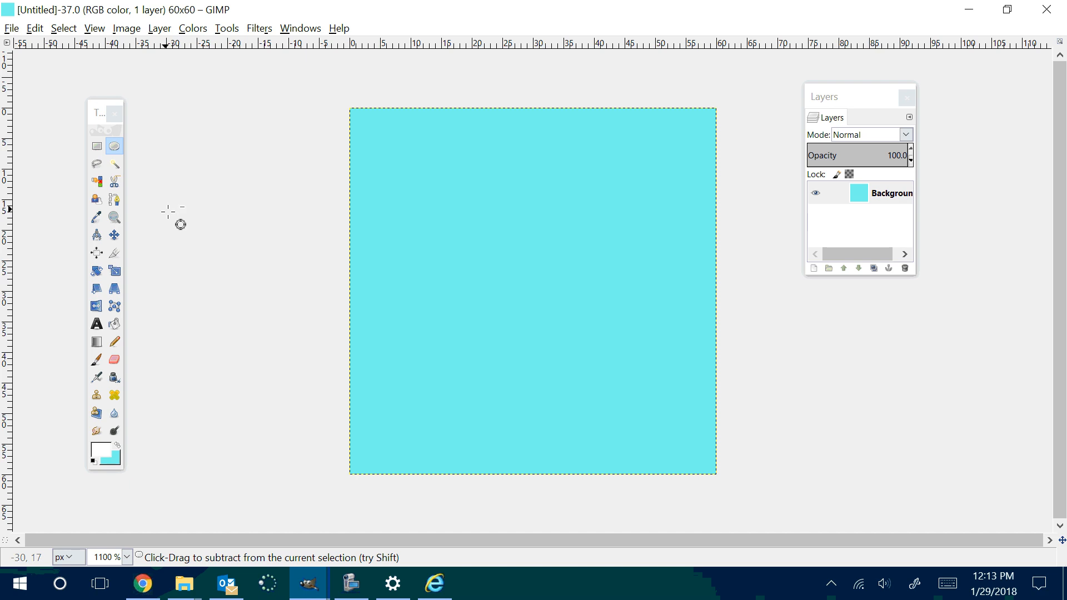
key("ctrl+y")
key("ctrl+z")
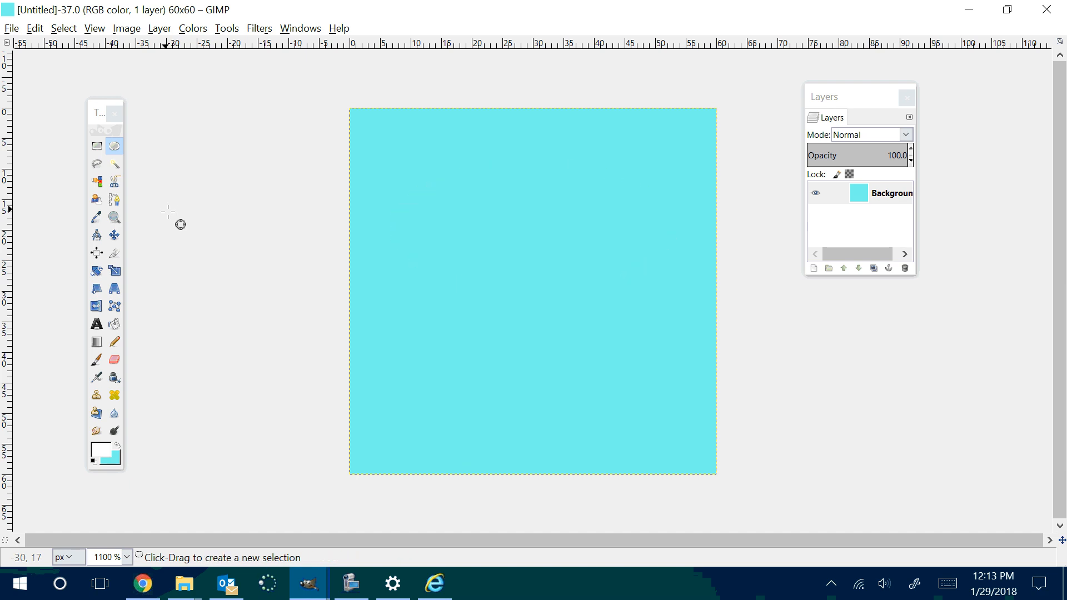
key("ctrl+y")
key("ctrl+z")
key("ctrl")
key("ctrl")
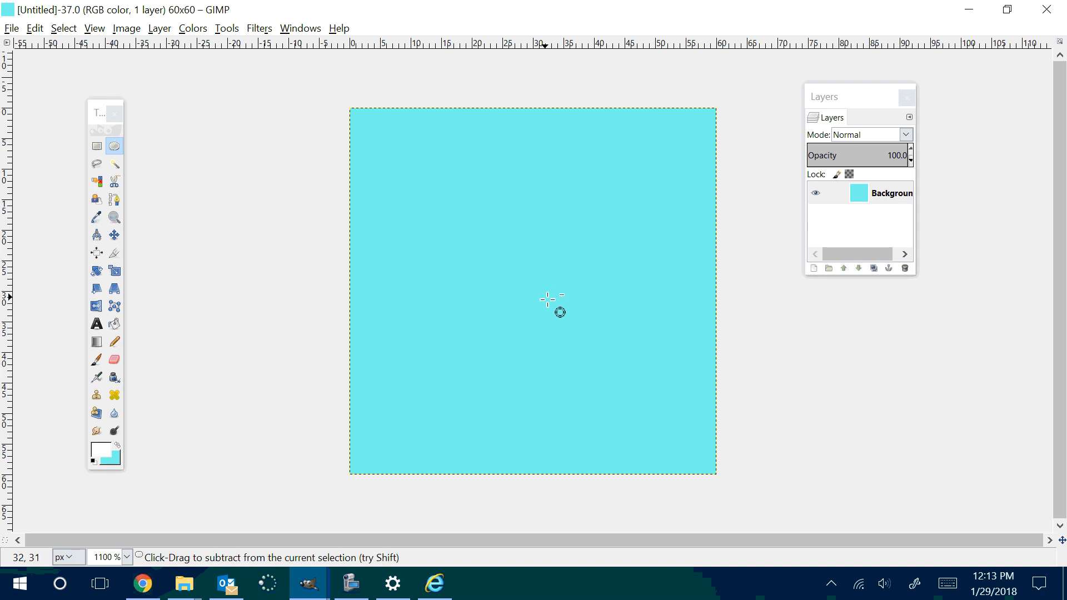
scroll(547, 300, "down", 5)
scroll(547, 300, "down", 1)
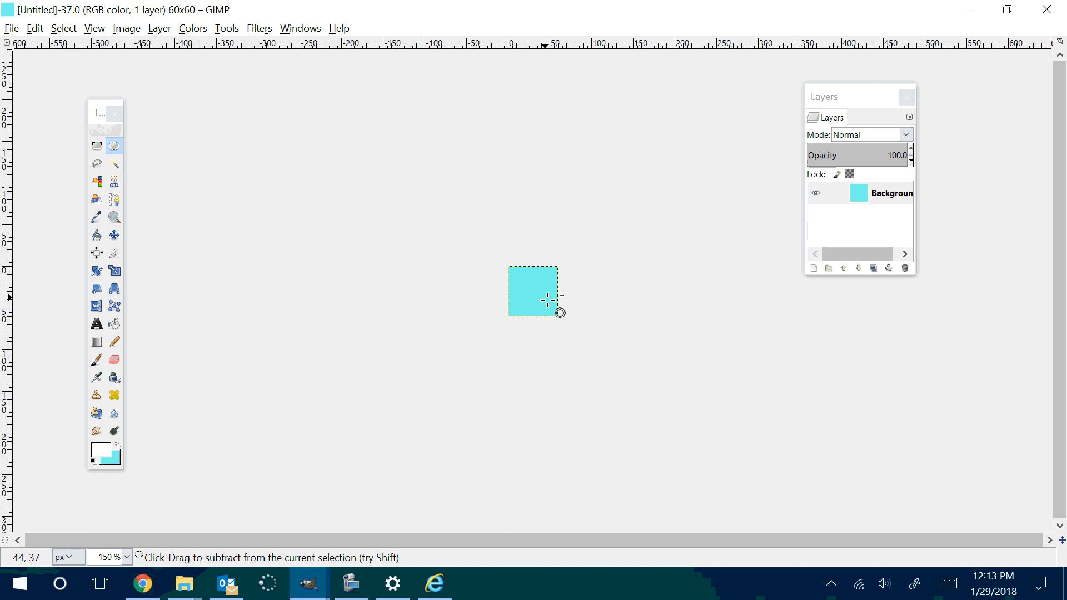
scroll(547, 300, "up", 6)
scroll(547, 300, "down", 3)
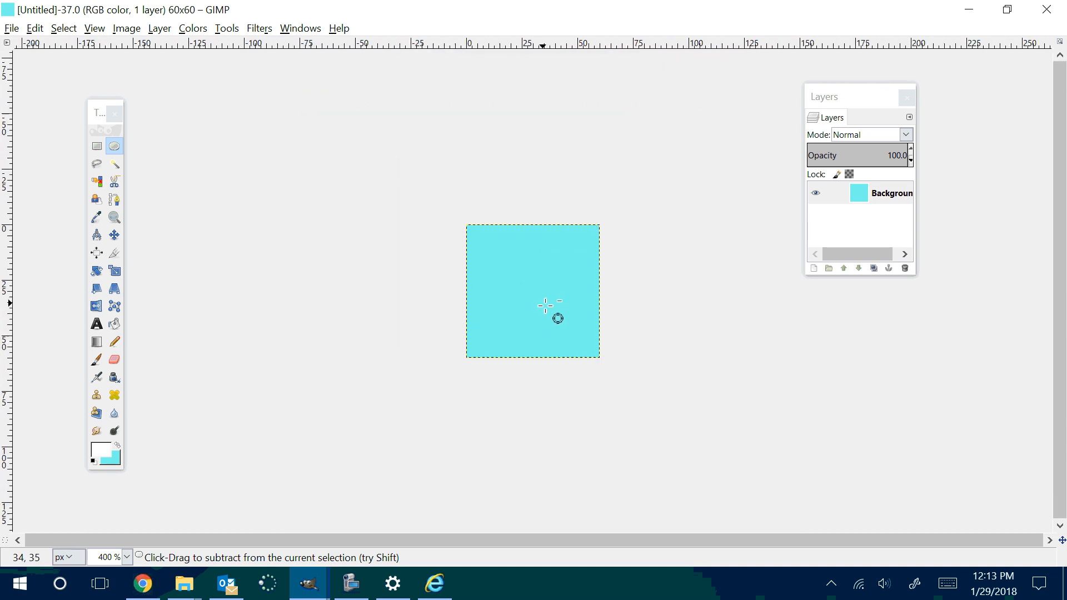
scroll(545, 306, "up", 3)
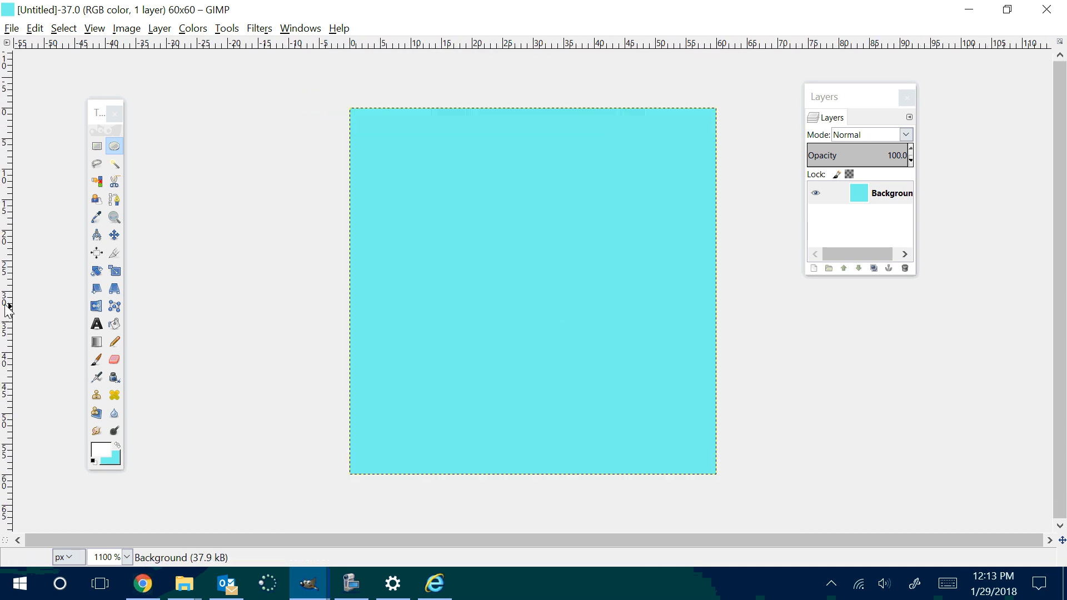
Step: Fill the 60 × 60 px canvas with white and make a circular selection spanning the whole canvas
left_click(115, 324)
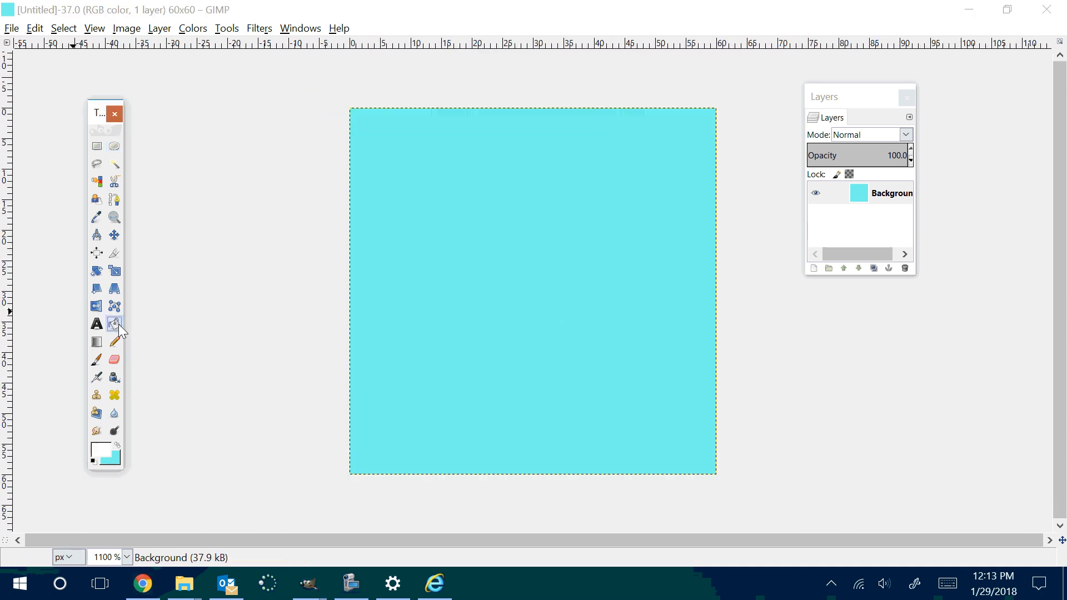
left_click(462, 285)
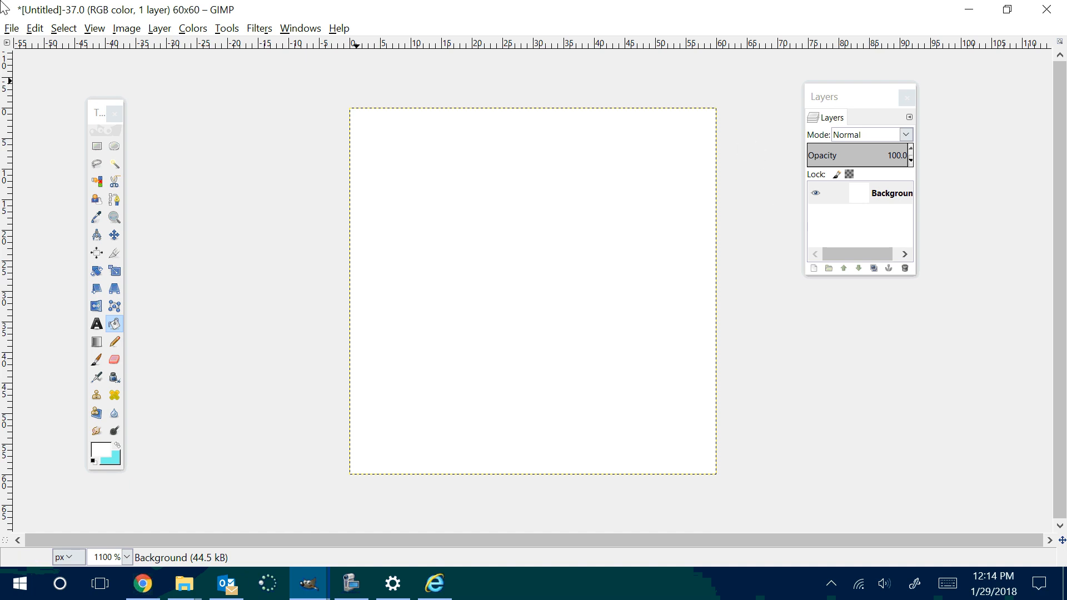
left_click(115, 146)
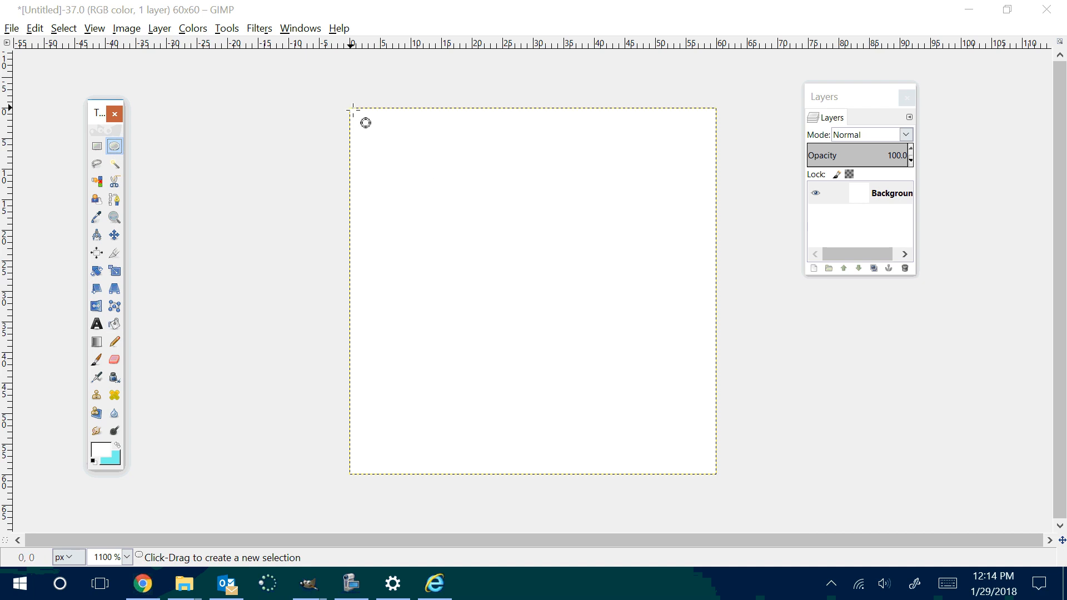
left_click_drag(352, 110, 717, 481)
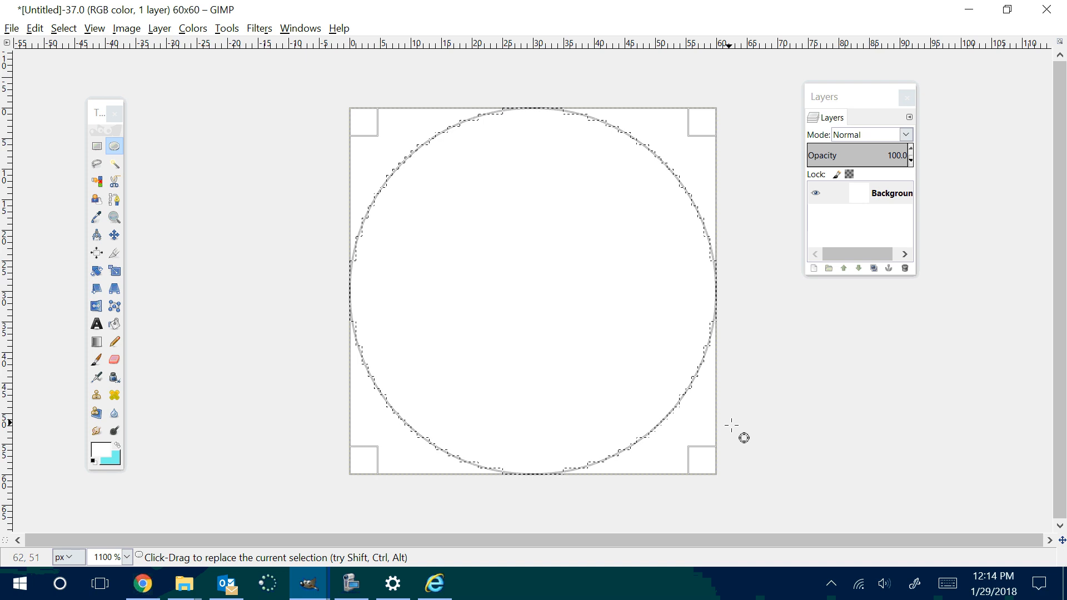
Step: Choose the Bucket Fill tool and set the foreground color to the purple from the color history
left_click(114, 325)
left_click(101, 450)
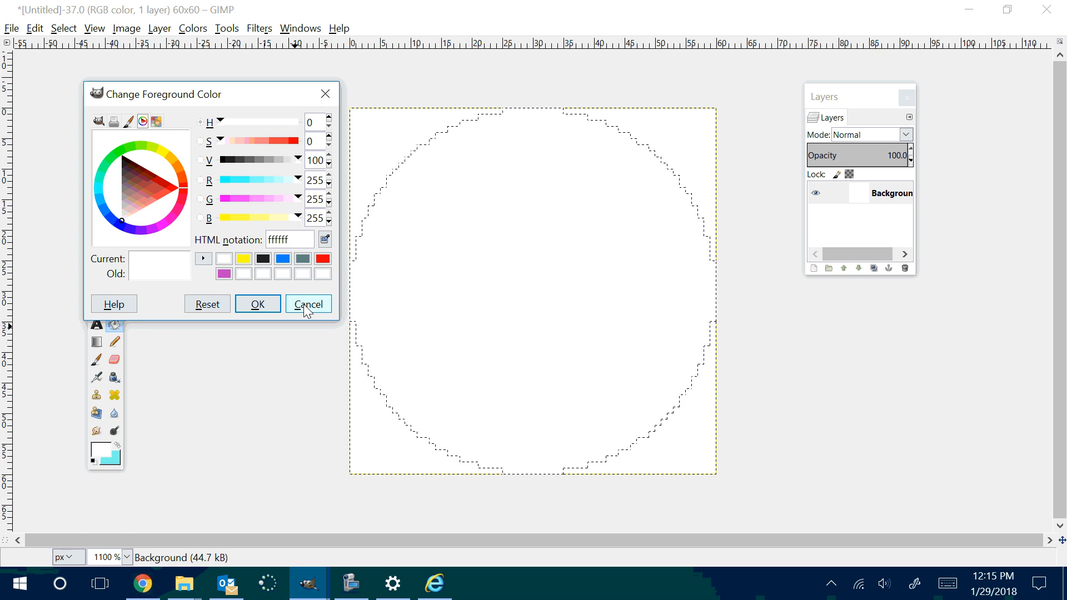
left_click(224, 273)
left_click(258, 304)
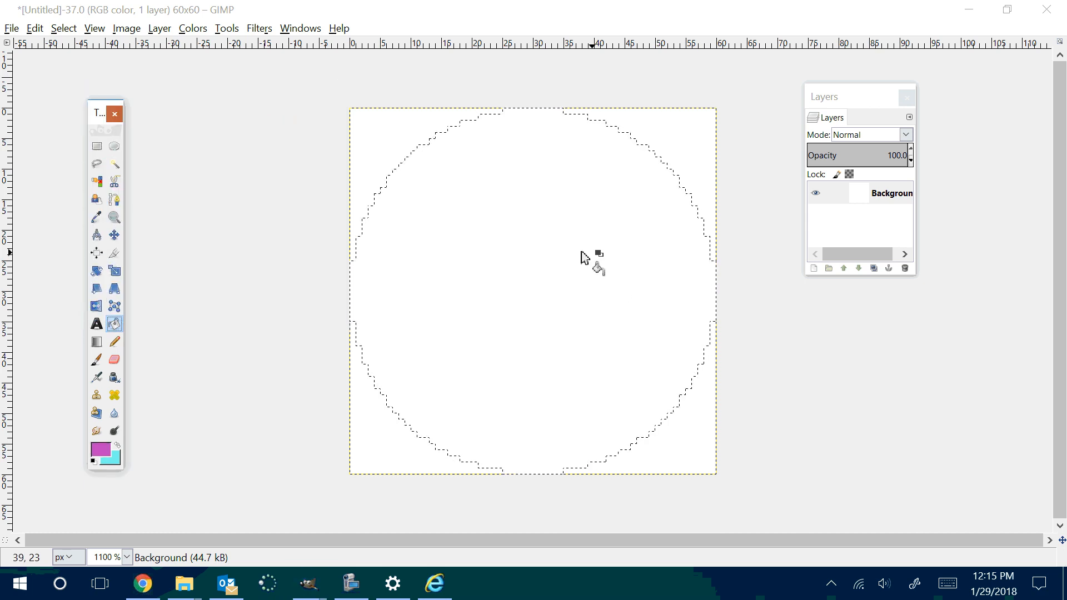
Step: Try a purple fill inside the circular selection, then invert the selection and try it in the corners, undoing both fills
left_click(614, 362)
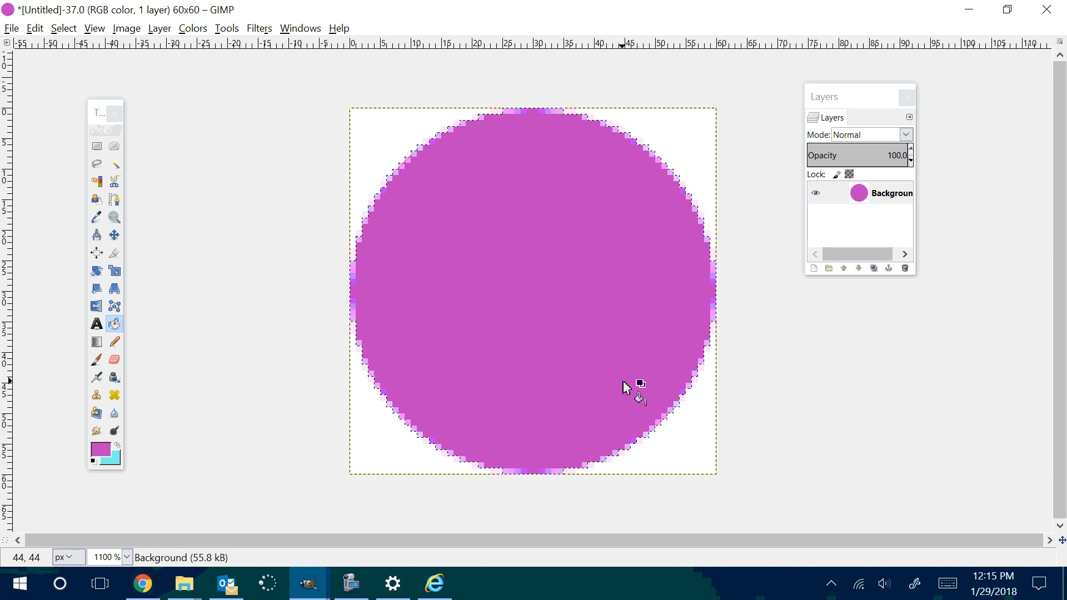
key("ctrl+z")
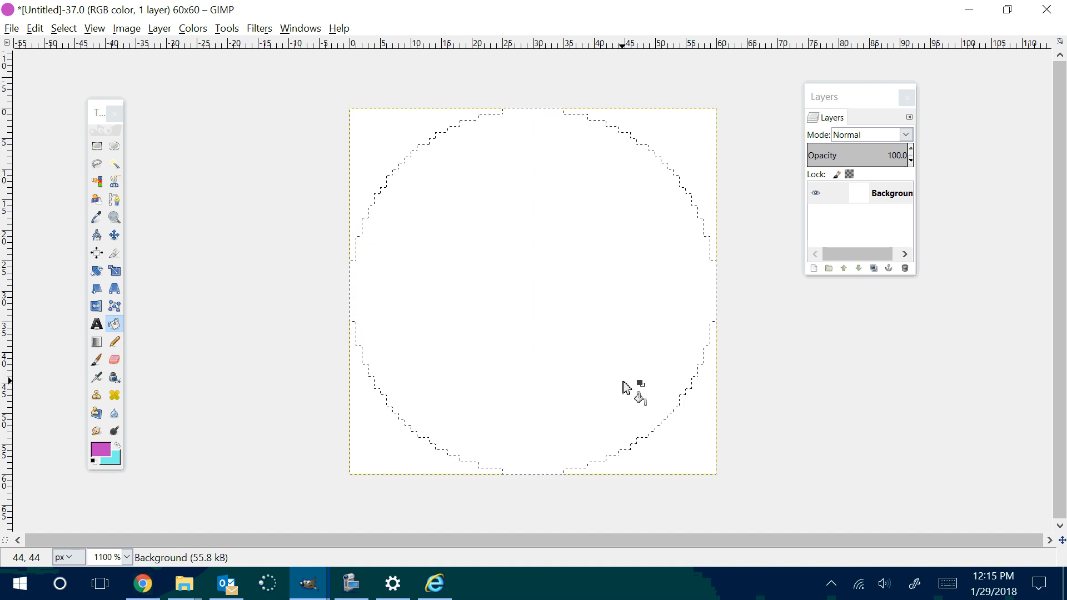
left_click(63, 28)
left_click(86, 81)
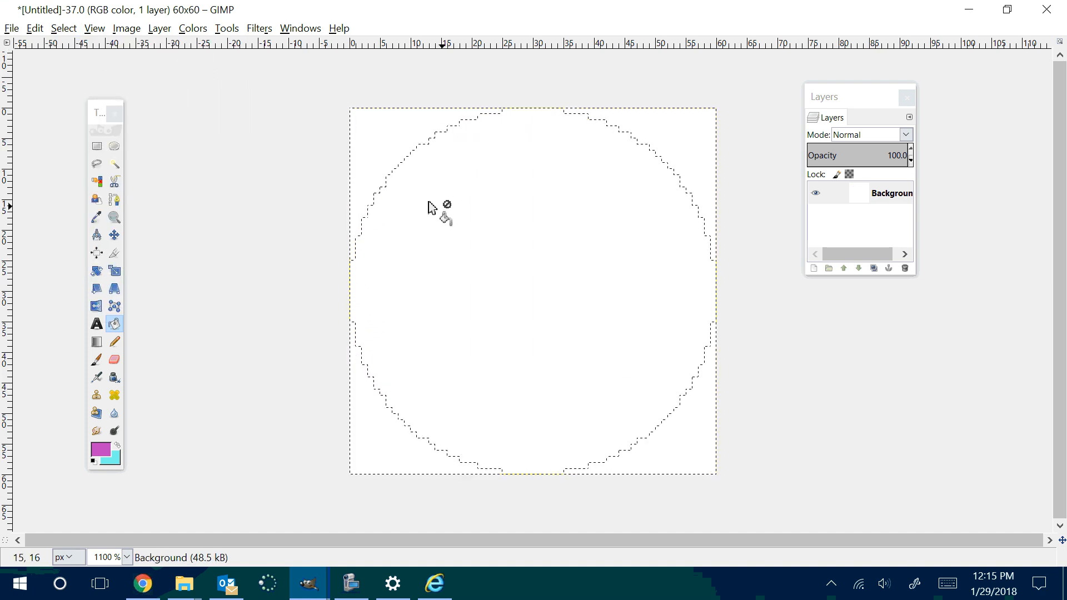
left_click(362, 153)
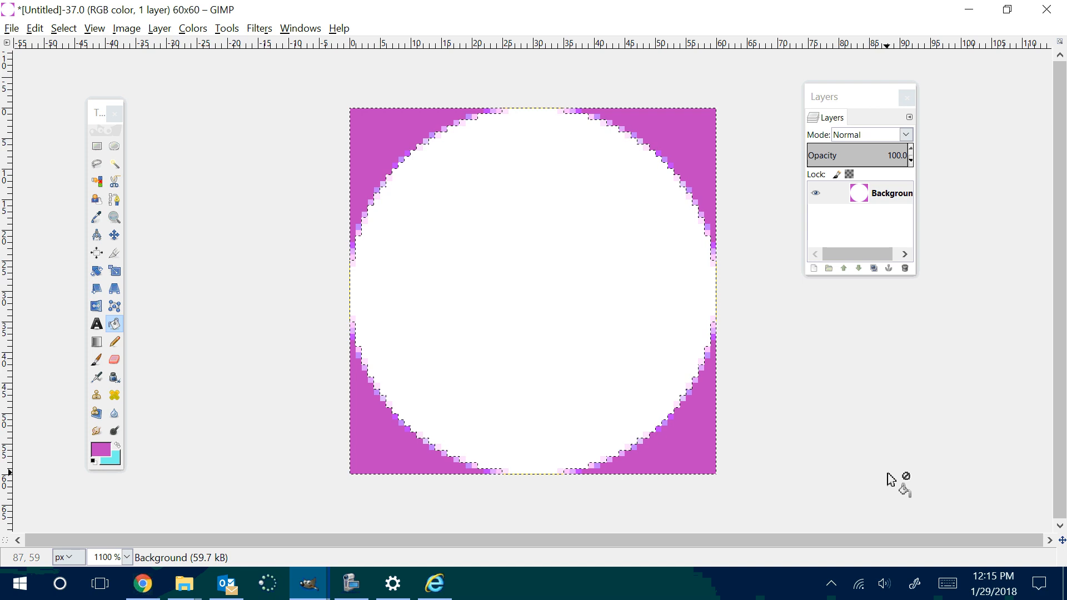
key("ctrl+z")
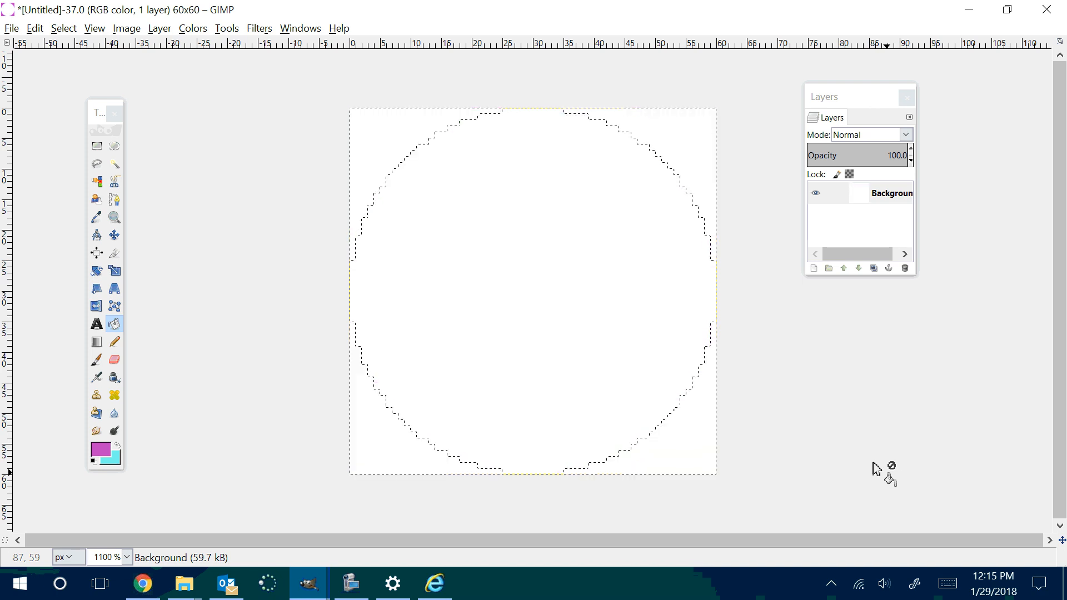
Step: Invert the selection back to the circle and fill it with the purple foreground color
left_click(63, 29)
left_click(78, 77)
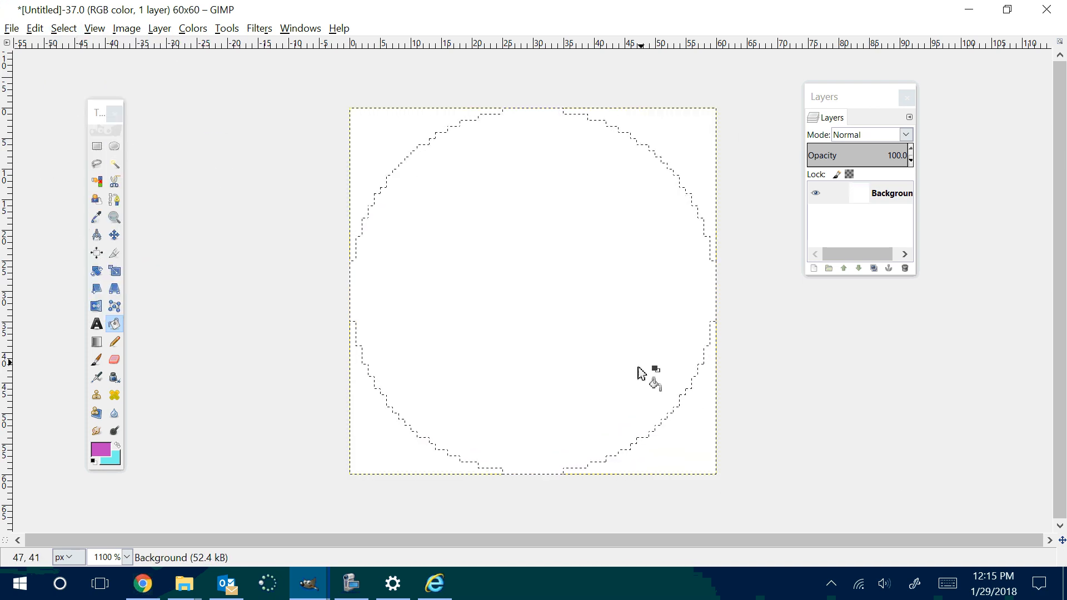
left_click(580, 380)
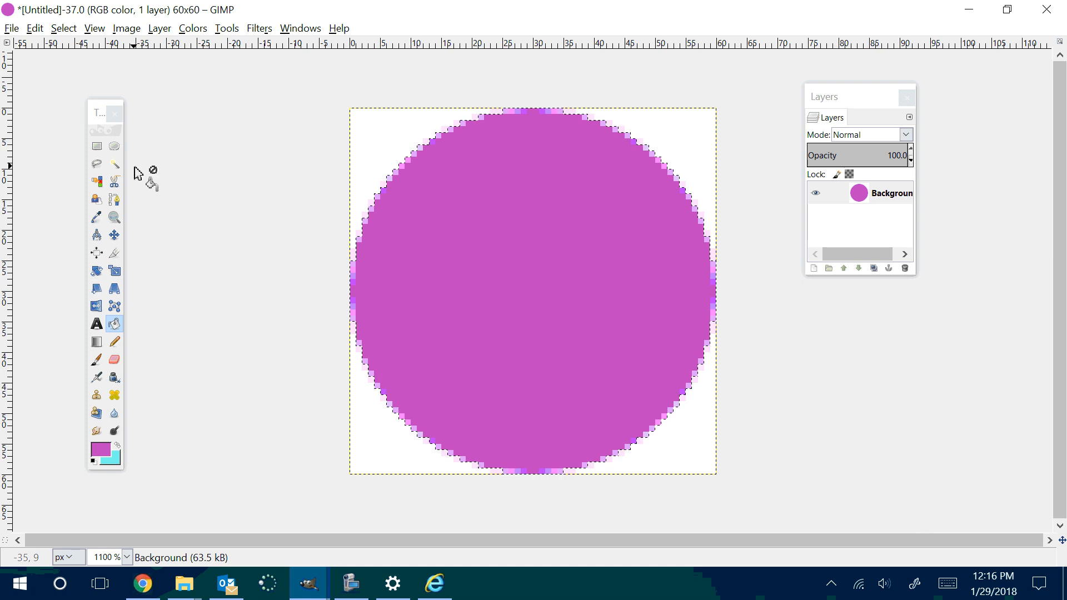
mouse_move(124, 211)
left_mouse_down()
mouse_move(329, 198)
mouse_move(83, 197)
mouse_move(181, 202)
mouse_move(115, 204)
left_mouse_up()
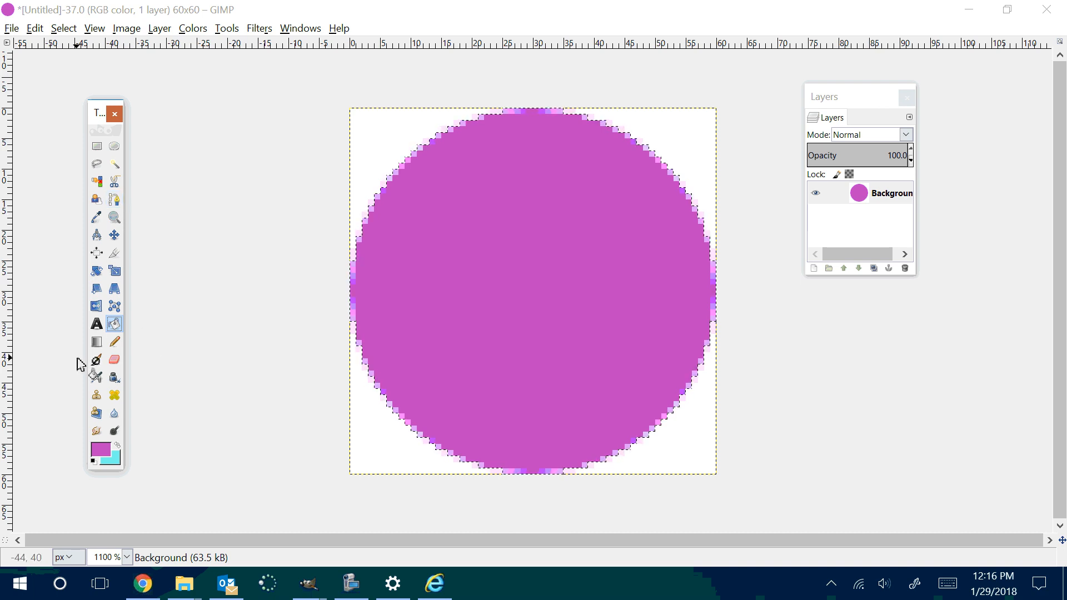
double_click(98, 343)
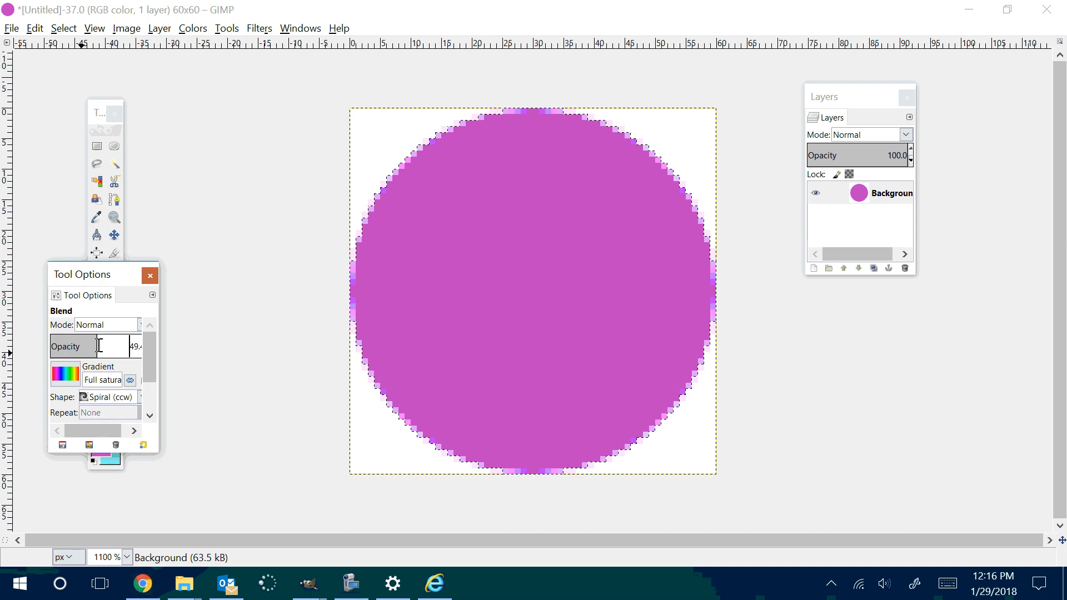
left_click_drag(111, 281, 224, 191)
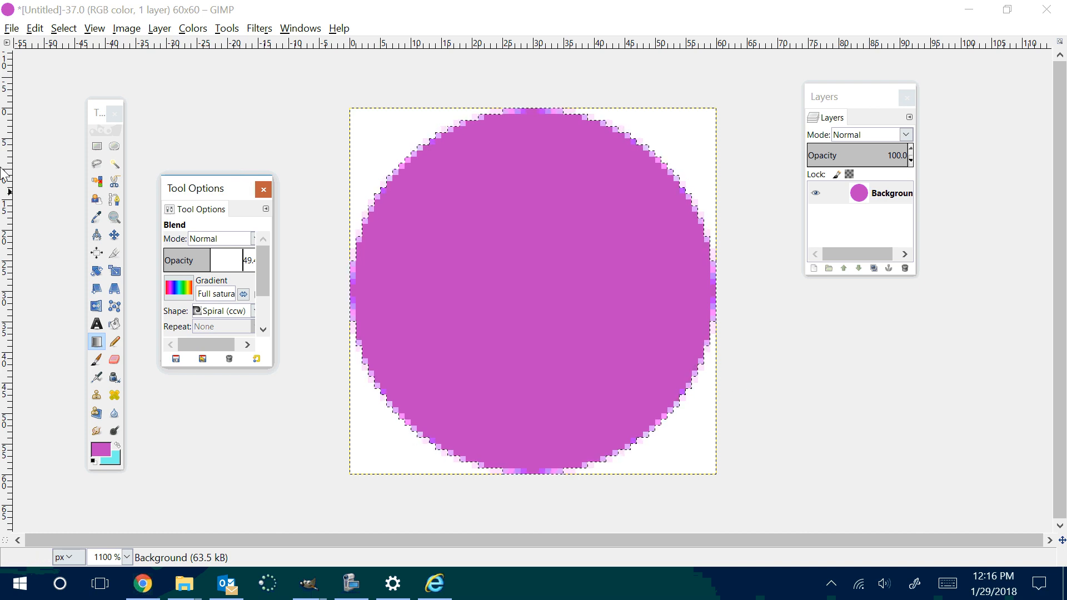
left_click(97, 219)
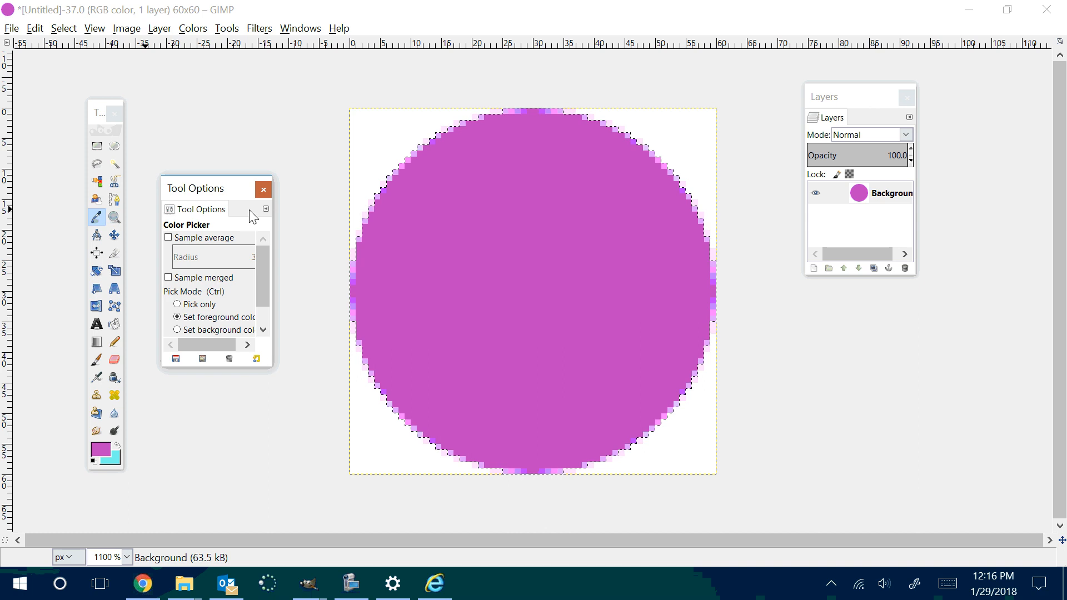
left_click(262, 190)
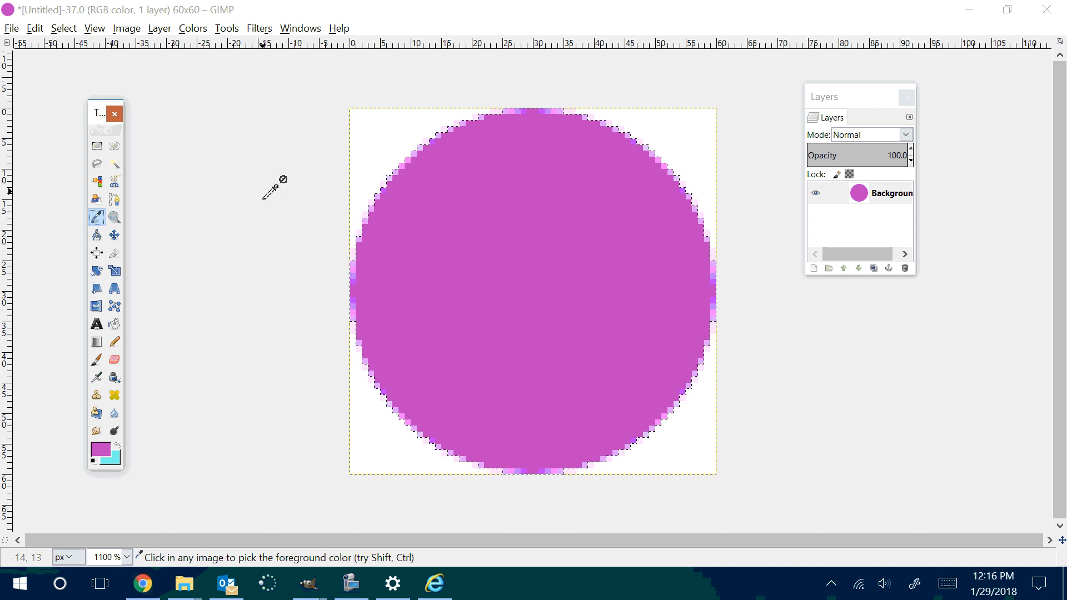
Step: Choose the Blend tool and place its options dialog between the toolbox and the canvas
double_click(97, 341)
left_click_drag(118, 284, 222, 152)
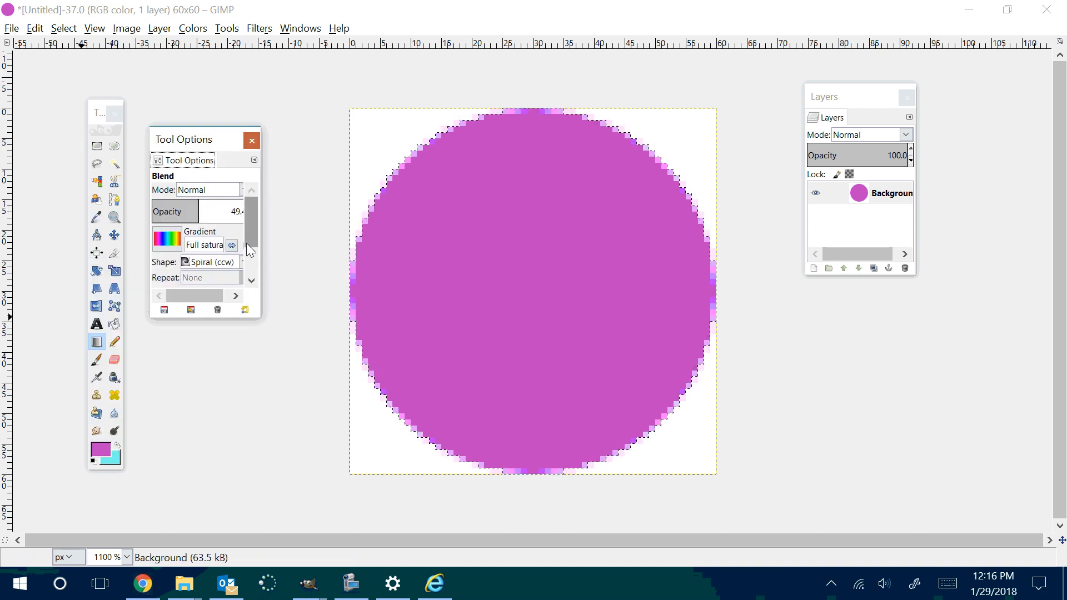
Step: Browse the gradients available for the Blend tool and keep the Full saturation gradient
left_click(165, 243)
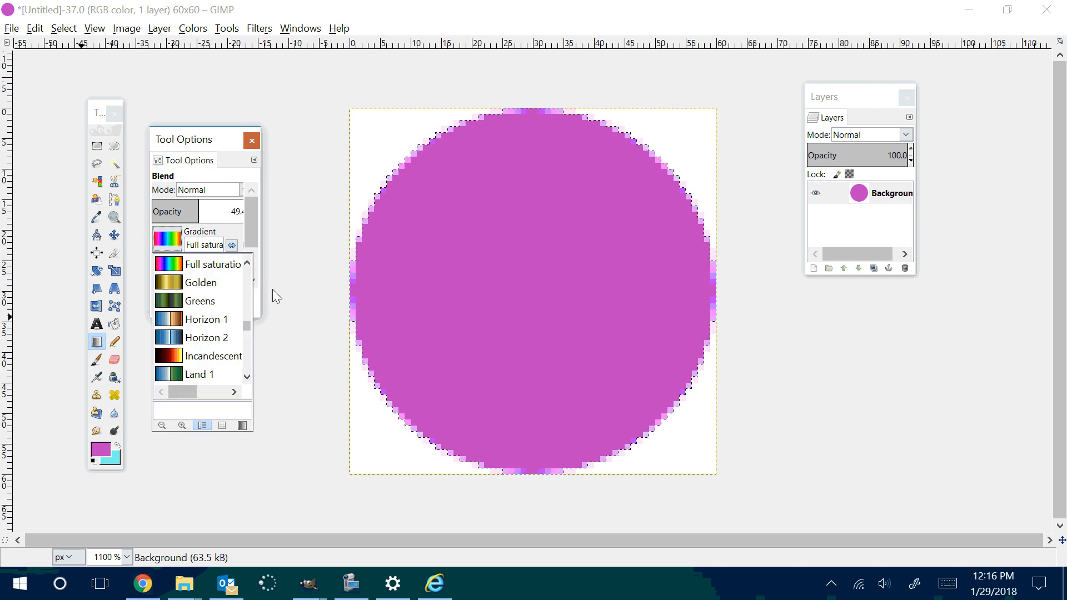
scroll(244, 308, "down", 6)
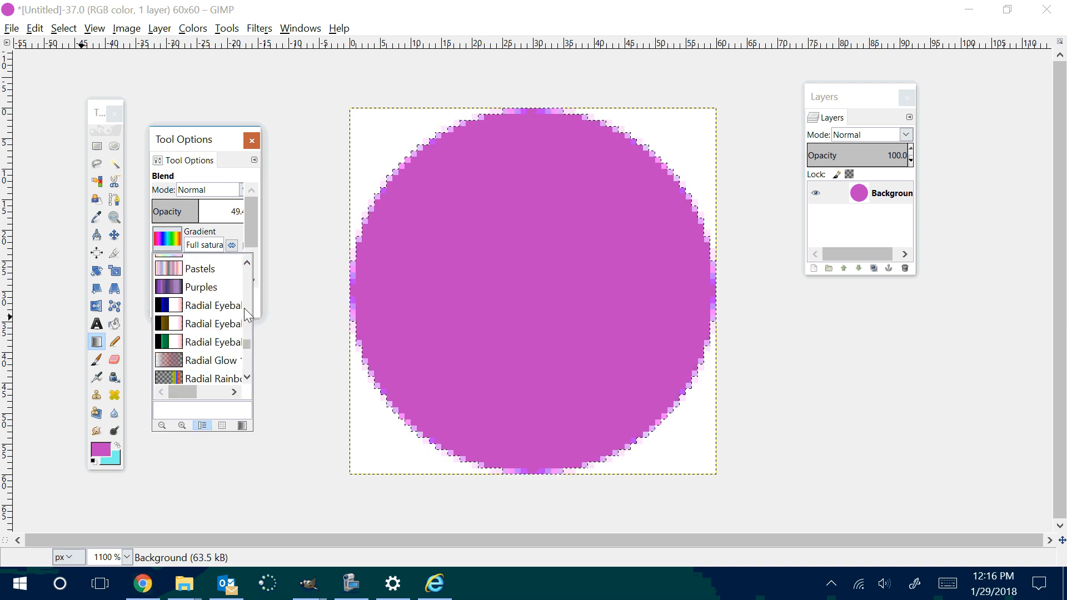
scroll(244, 310, "down", 4)
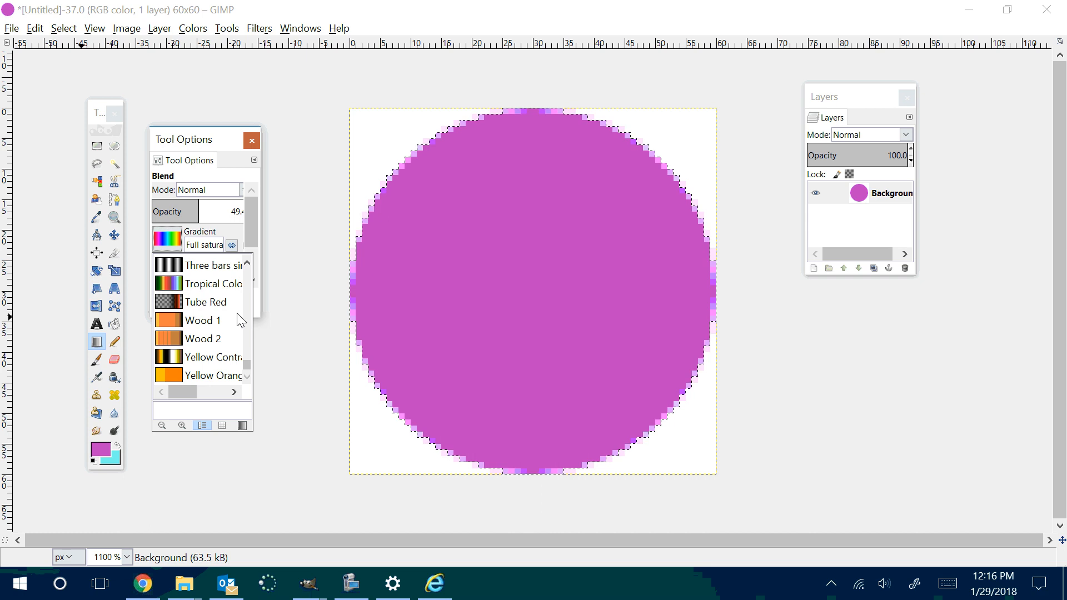
scroll(240, 318, "up", 3)
scroll(241, 318, "up", 10)
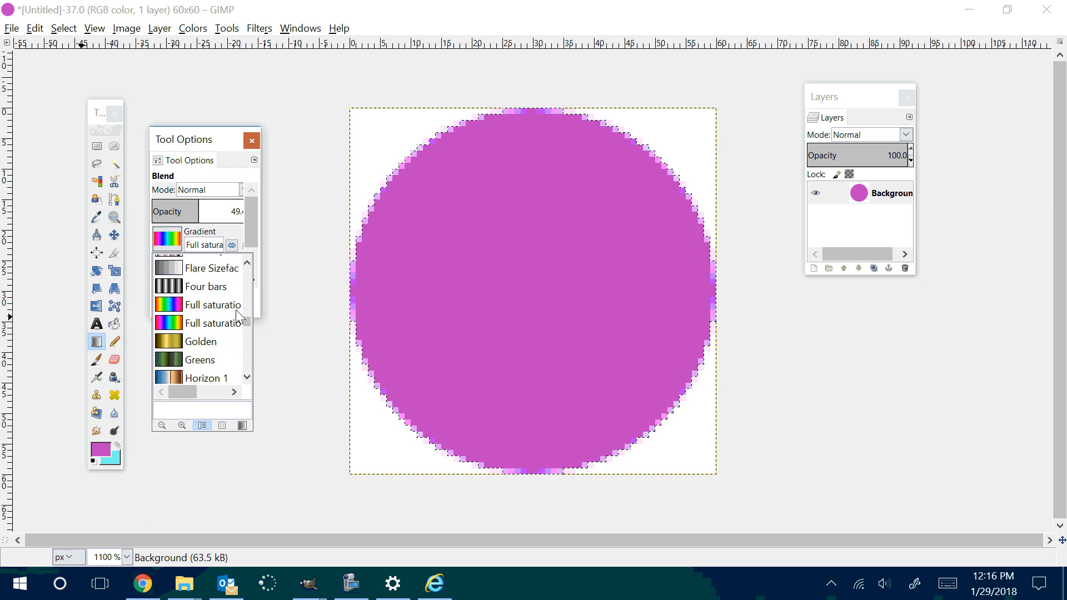
scroll(236, 309, "up", 8)
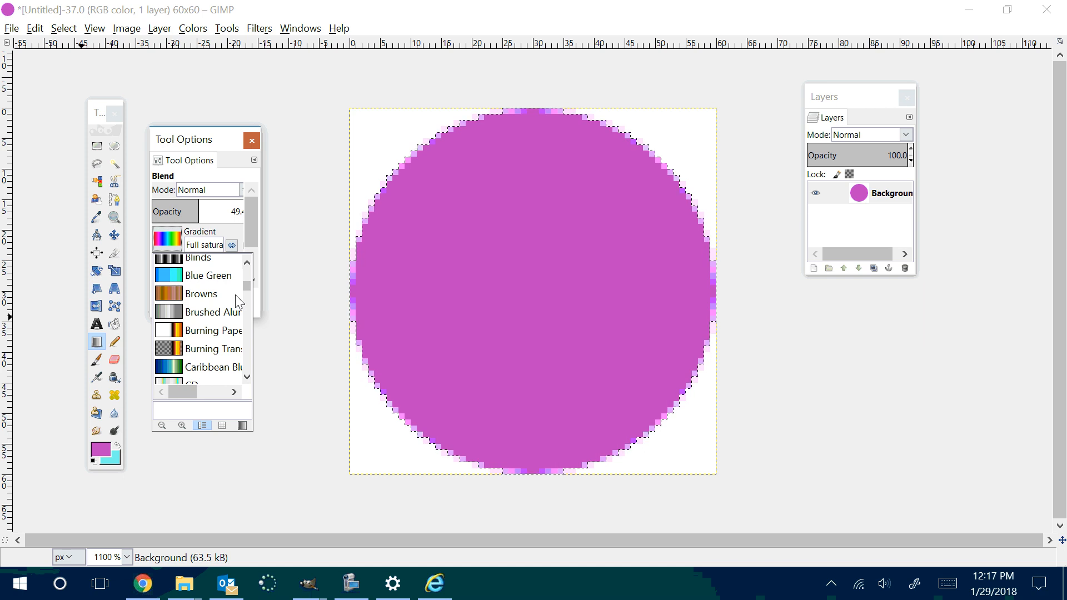
scroll(239, 301, "up", 2)
scroll(239, 302, "up", 2)
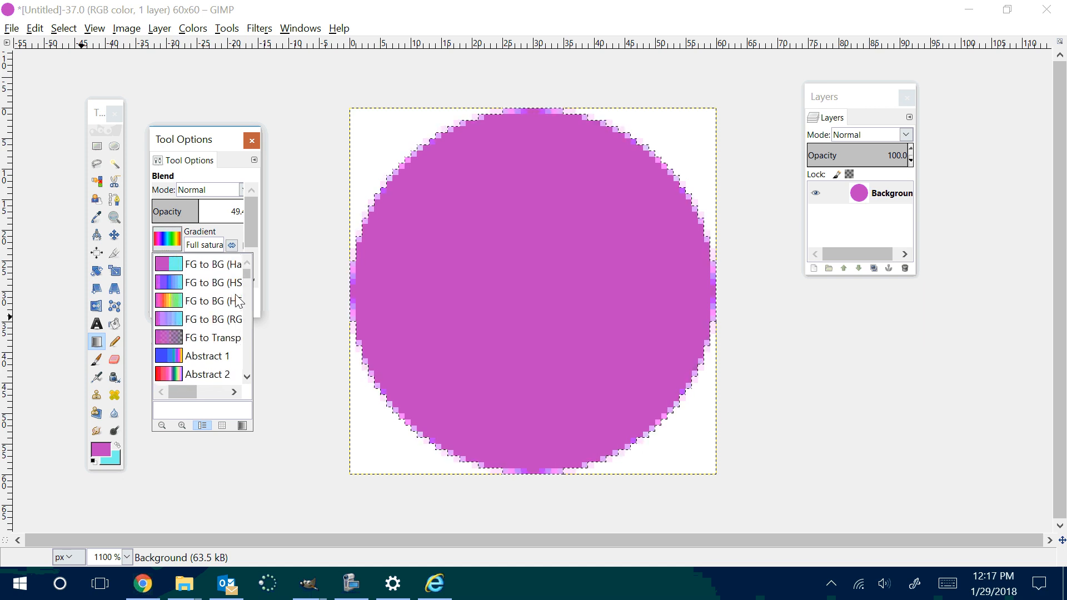
scroll(238, 300, "down", 6)
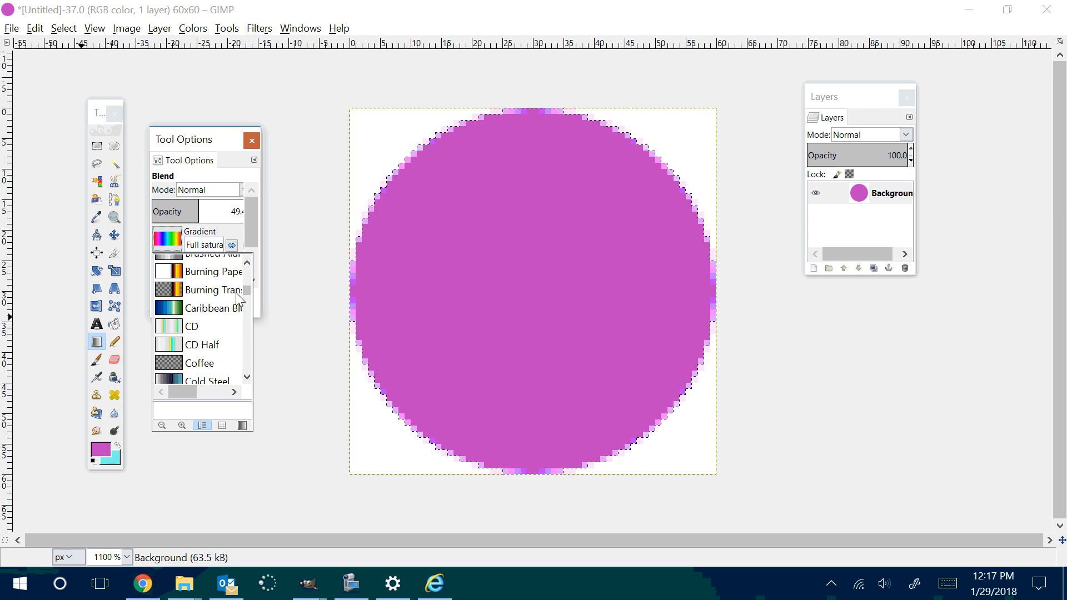
scroll(238, 300, "down", 5)
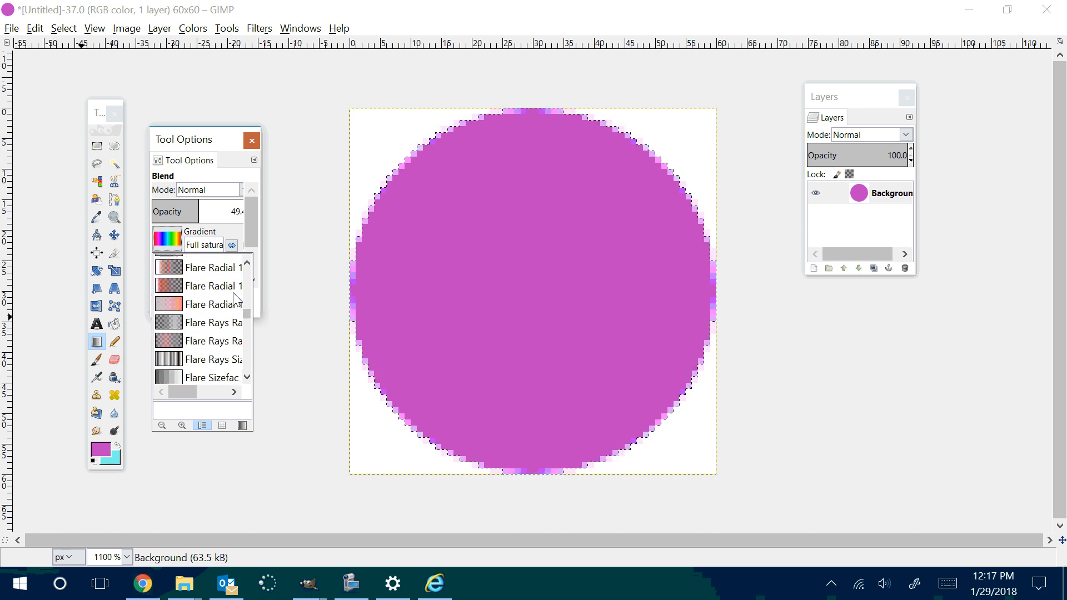
scroll(236, 300, "down", 2)
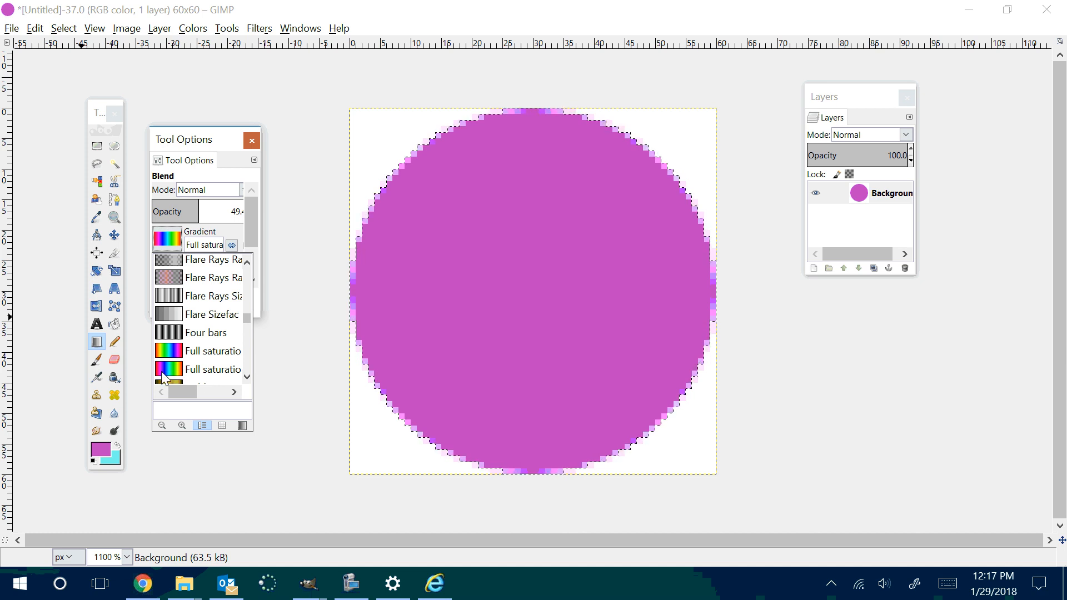
left_click(225, 229)
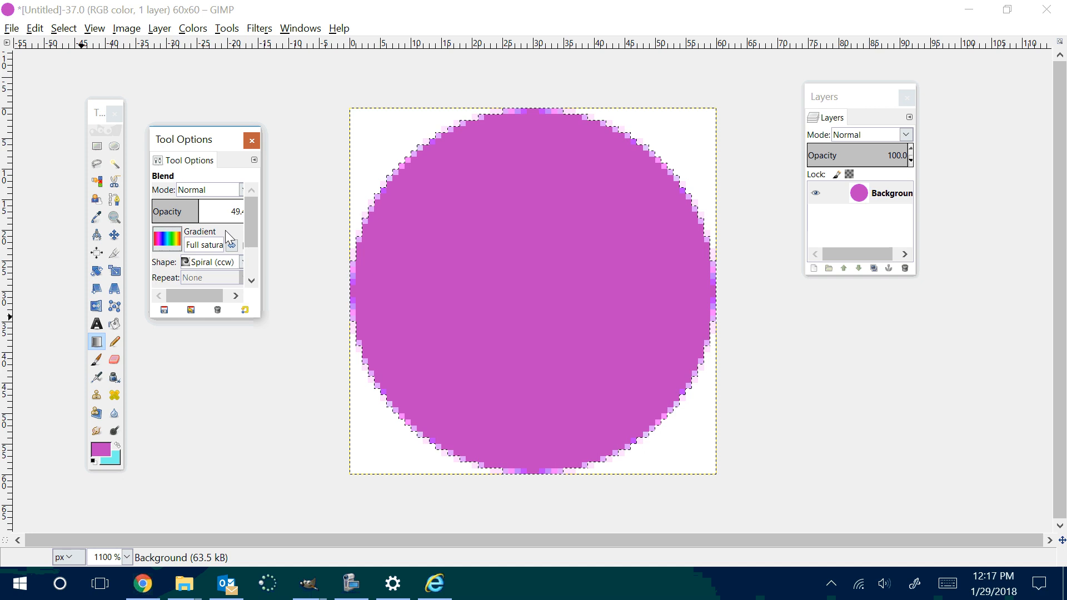
Step: Set the gradient shape to Linear, try it diagonally from the circle's upper left to its lower right, and undo the gradient
left_click(208, 261)
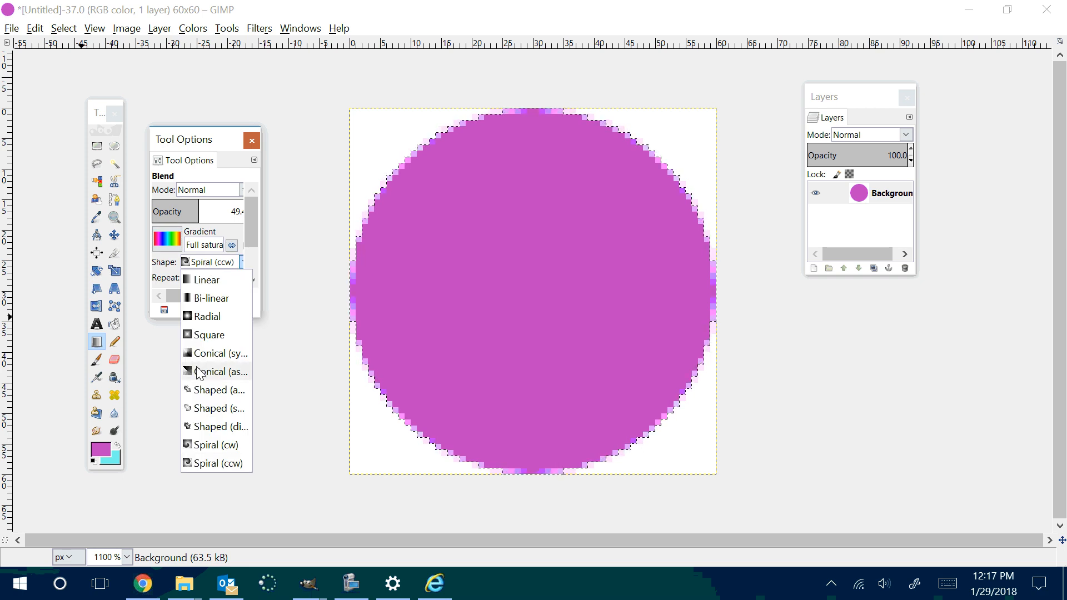
left_click(209, 280)
left_click_drag(465, 150, 632, 431)
key("ctrl+z")
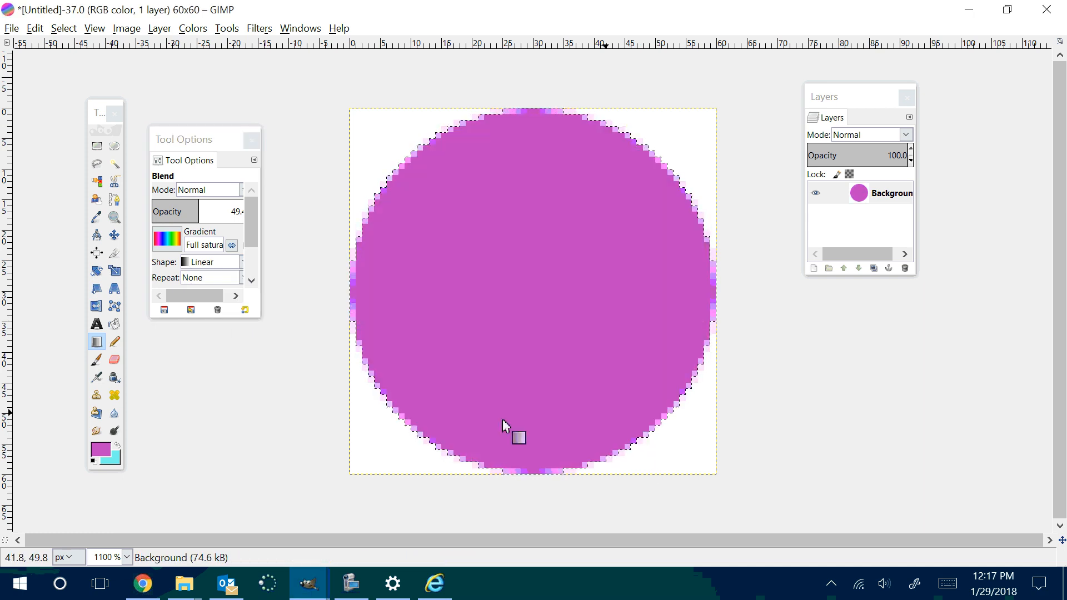
Step: Set the gradient shape to Bi-linear, try it from near the circle's center to its lower right, and undo the gradient
left_click(207, 262)
left_click(207, 299)
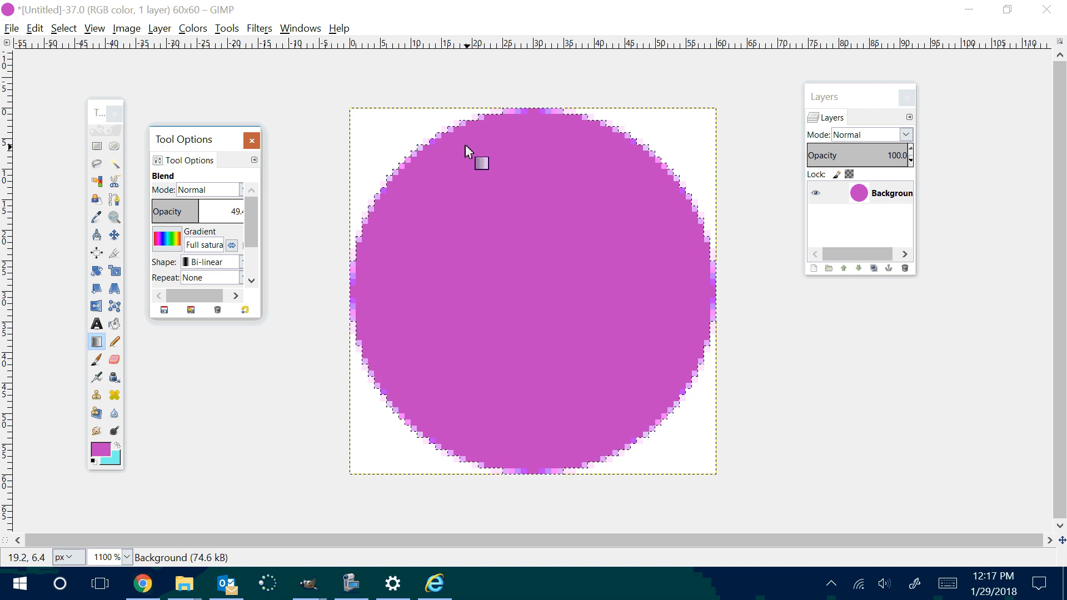
left_click_drag(505, 217, 632, 425)
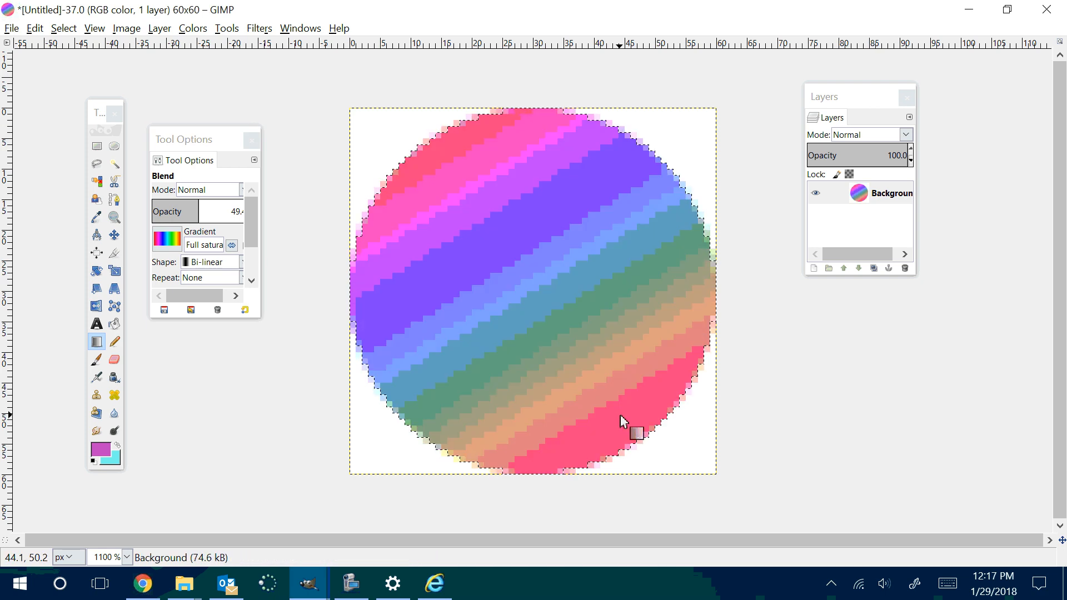
key("ctrl+z")
Step: Set the gradient shape to Radial, try it from the circle's upper left to its lower right, and undo the gradient
left_click(194, 269)
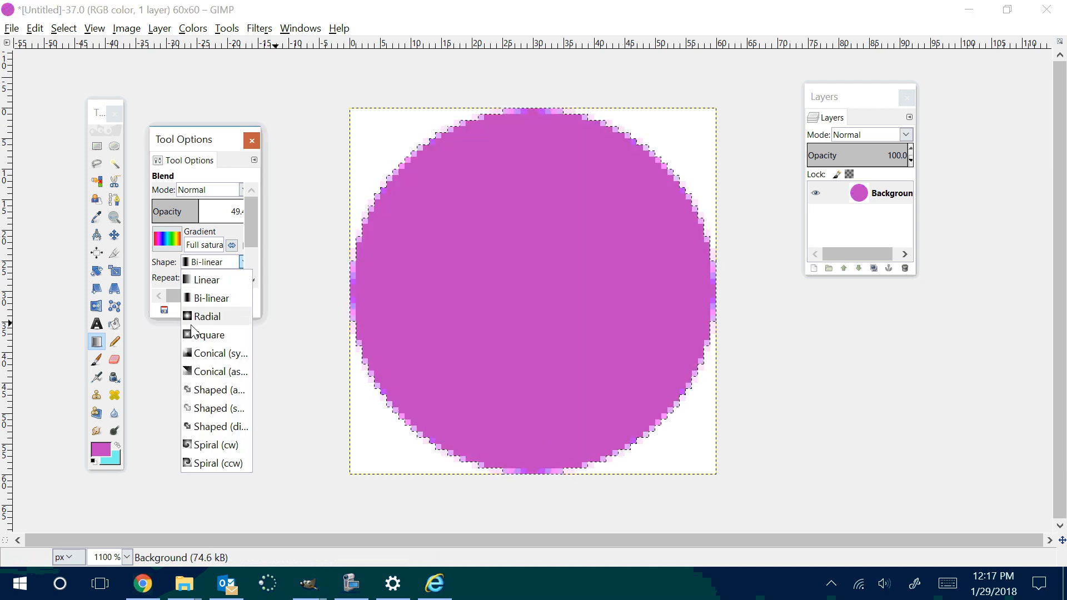
left_click(192, 315)
left_click_drag(431, 153, 607, 410)
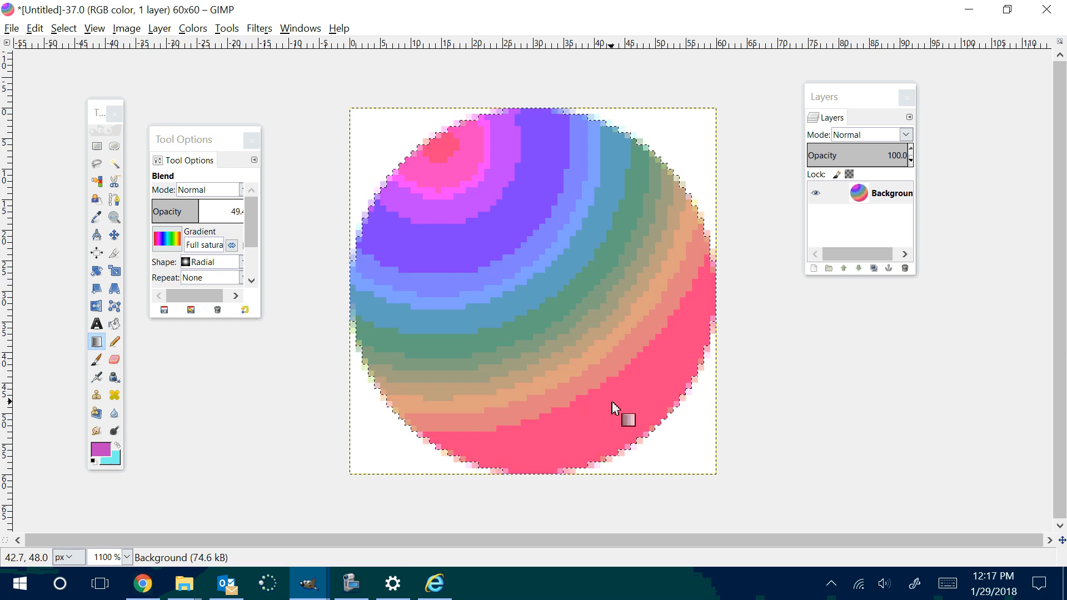
key("ctrl+z")
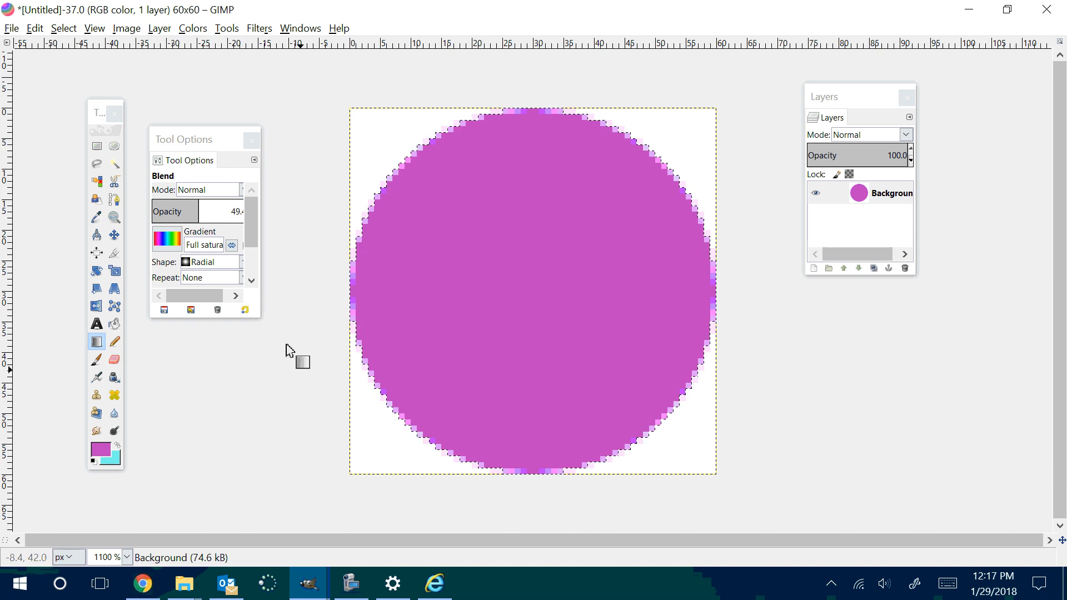
Step: Set the gradient shape to Square, try it from the circle's center and from its upper left edge, undoing each gradient
left_click(212, 264)
left_click(214, 337)
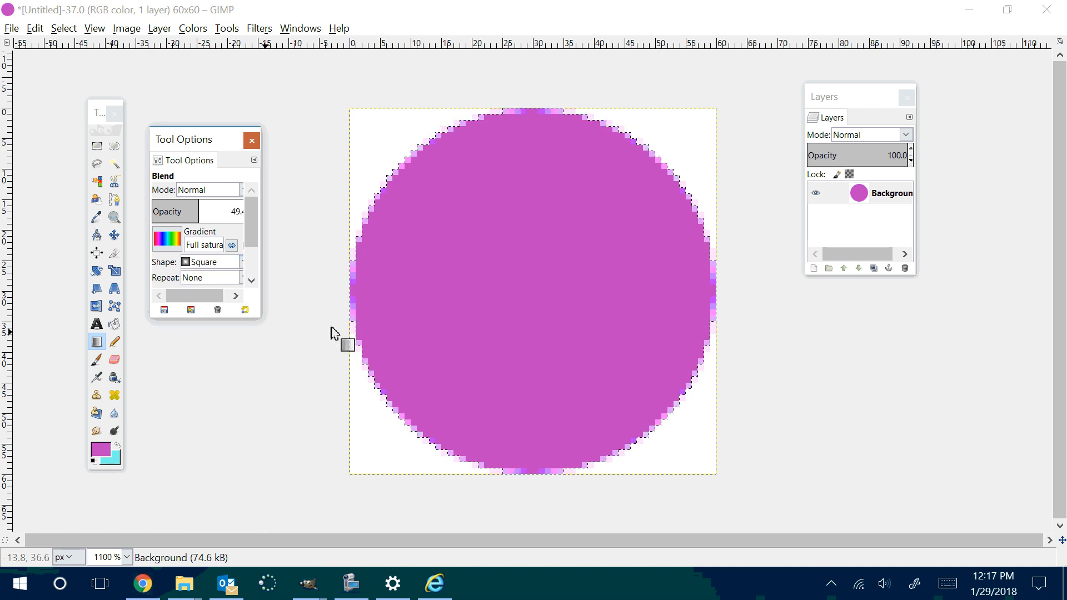
left_click_drag(531, 291, 565, 379)
key("ctrl+z")
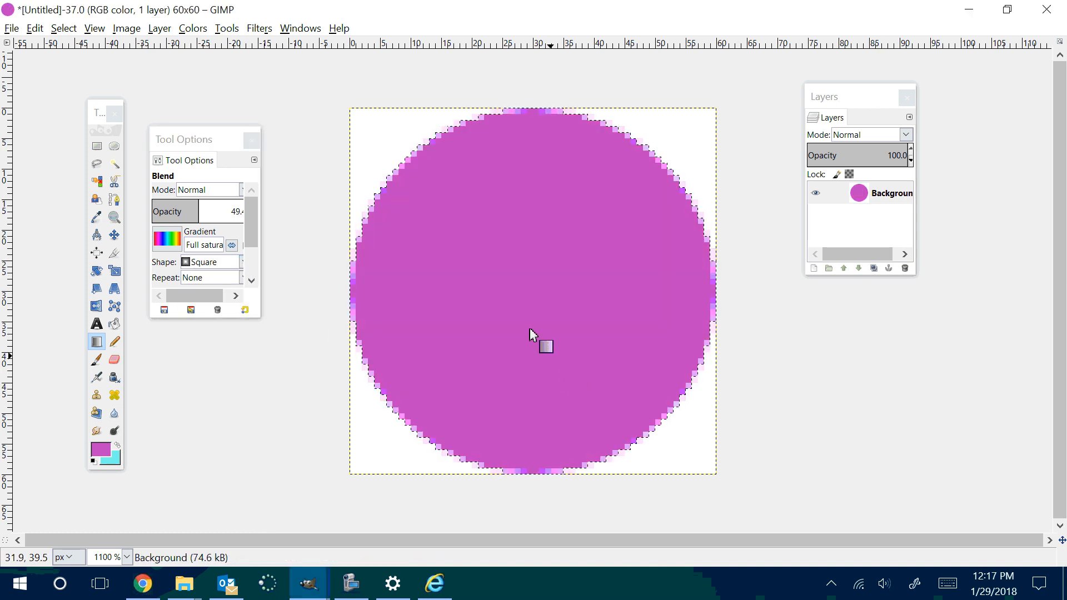
mouse_move(437, 145)
left_mouse_down()
mouse_move(624, 464)
mouse_move(620, 454)
left_mouse_up()
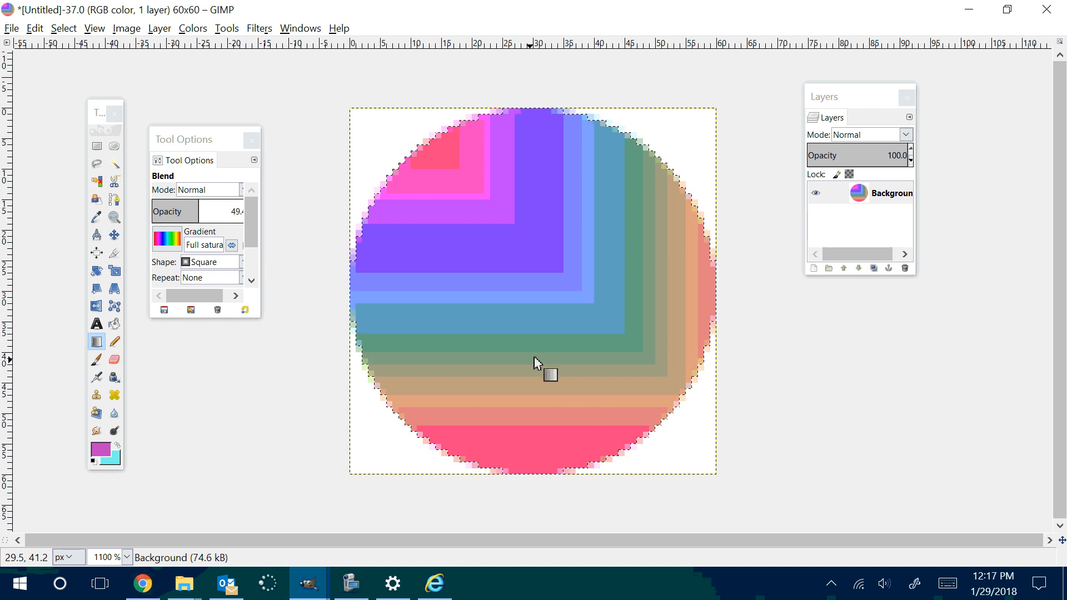
key("ctrl+z")
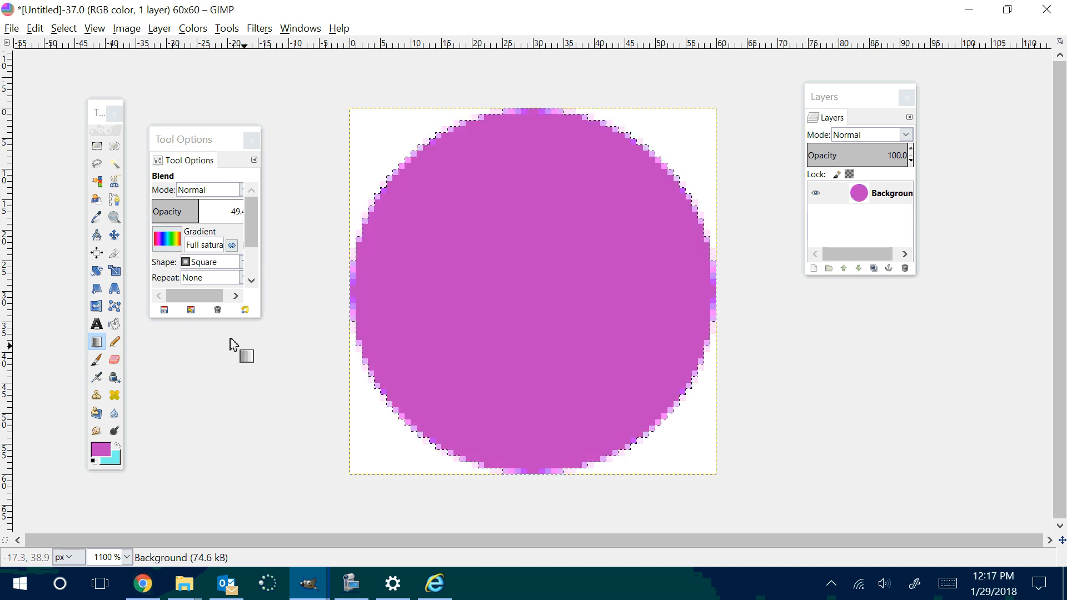
Step: Set the gradient shape to Conical (symmetric), try it from near the circle's center to its lower edge, and undo the gradient
left_click(207, 270)
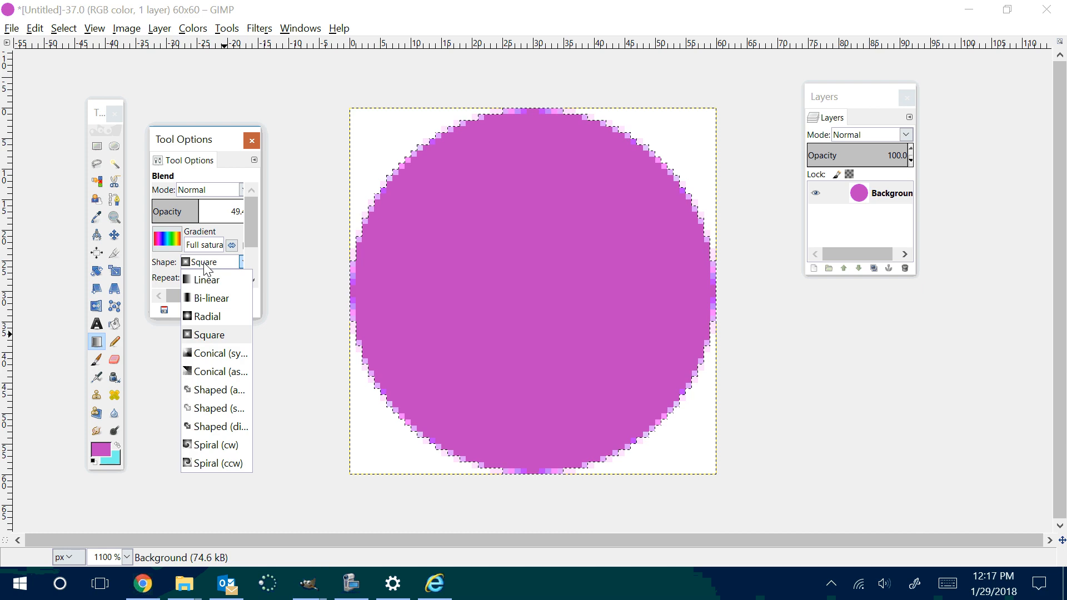
left_click(215, 352)
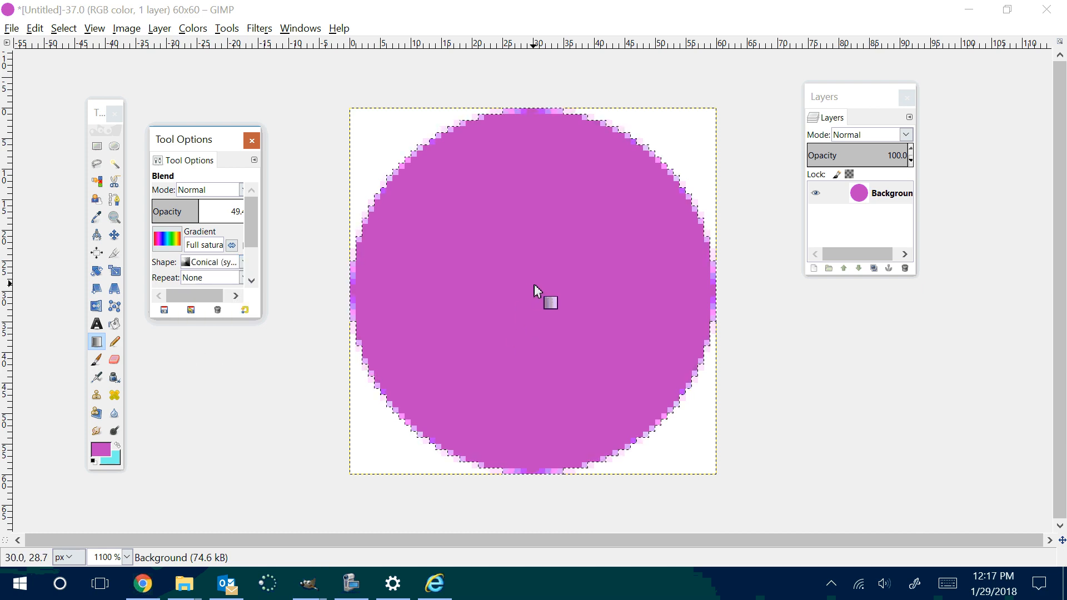
left_click_drag(539, 305, 609, 456)
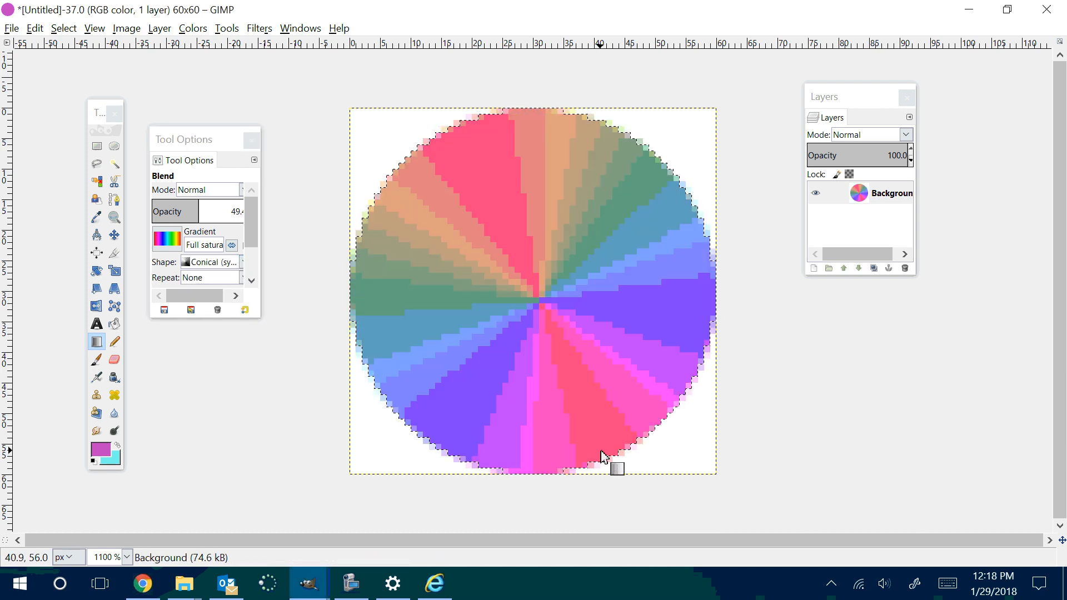
key("ctrl+z")
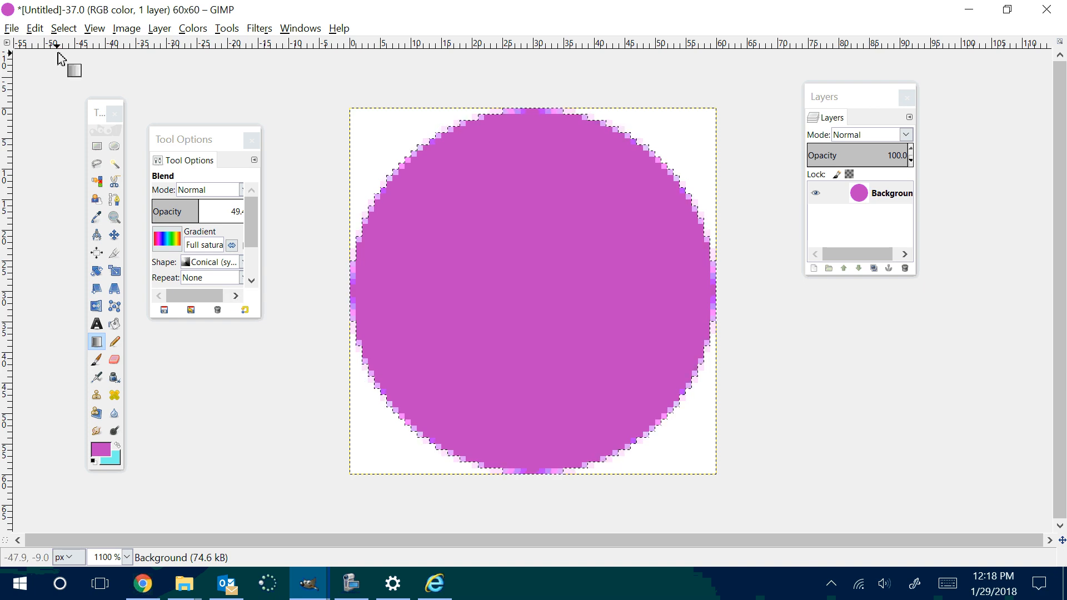
Step: Show the image grid and set its spacing to 30 pixels in width and height
left_click(94, 29)
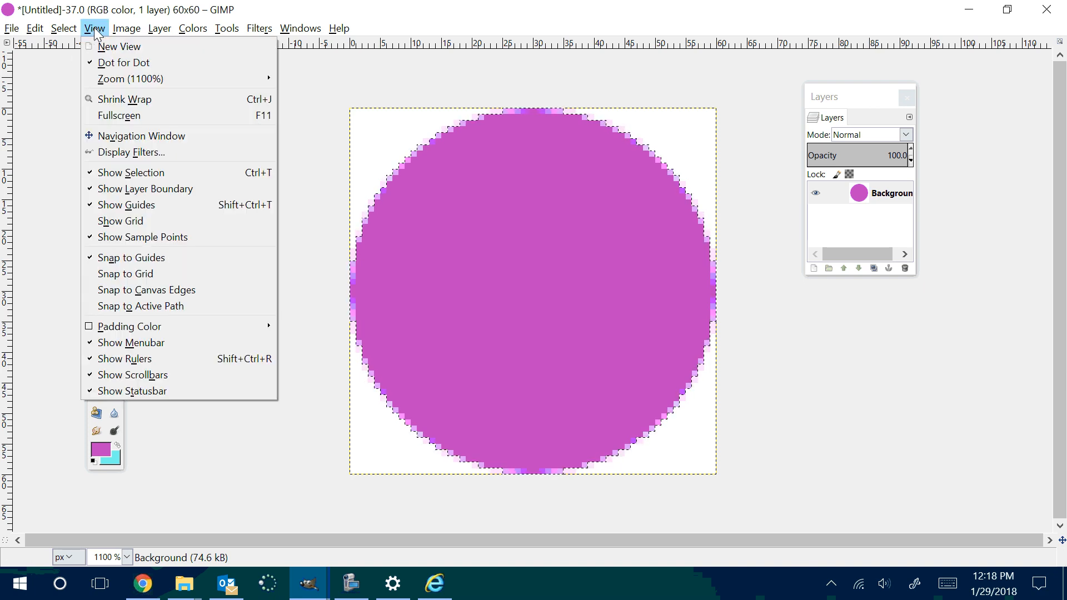
left_click(154, 223)
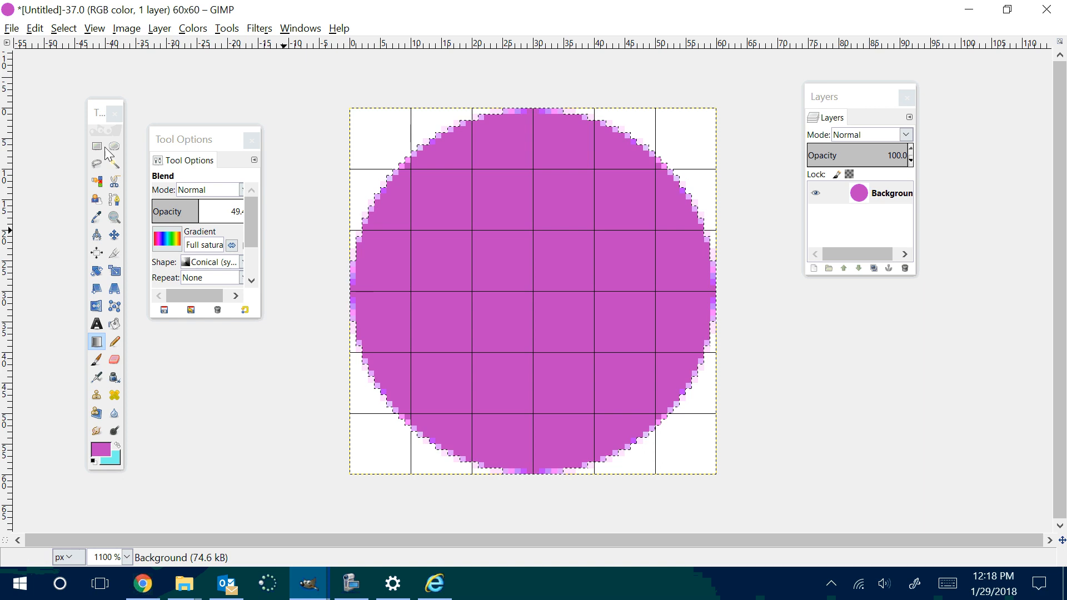
left_click(127, 29)
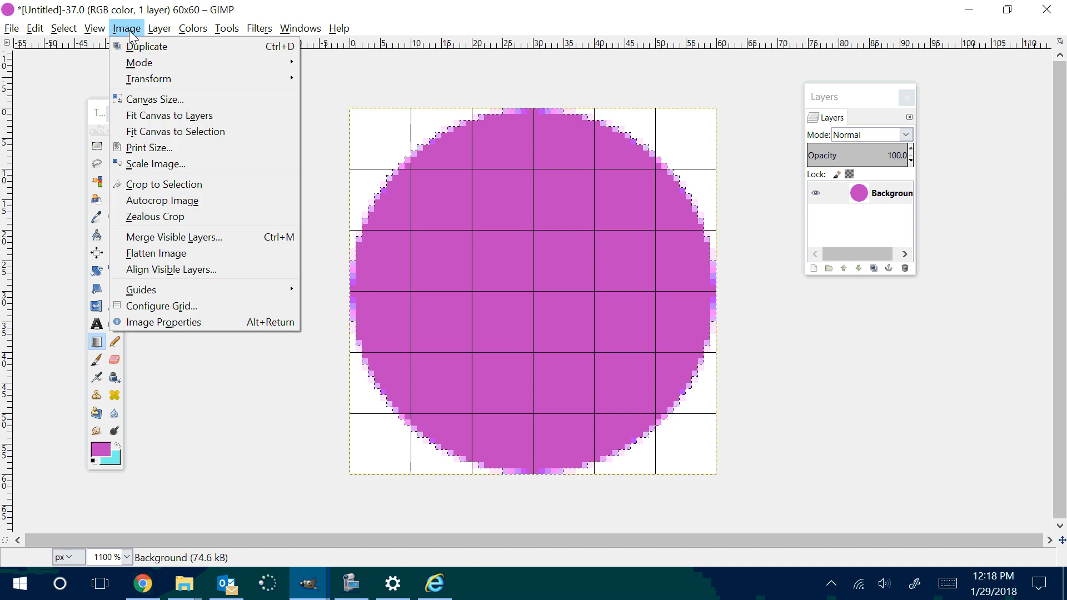
left_click(187, 310)
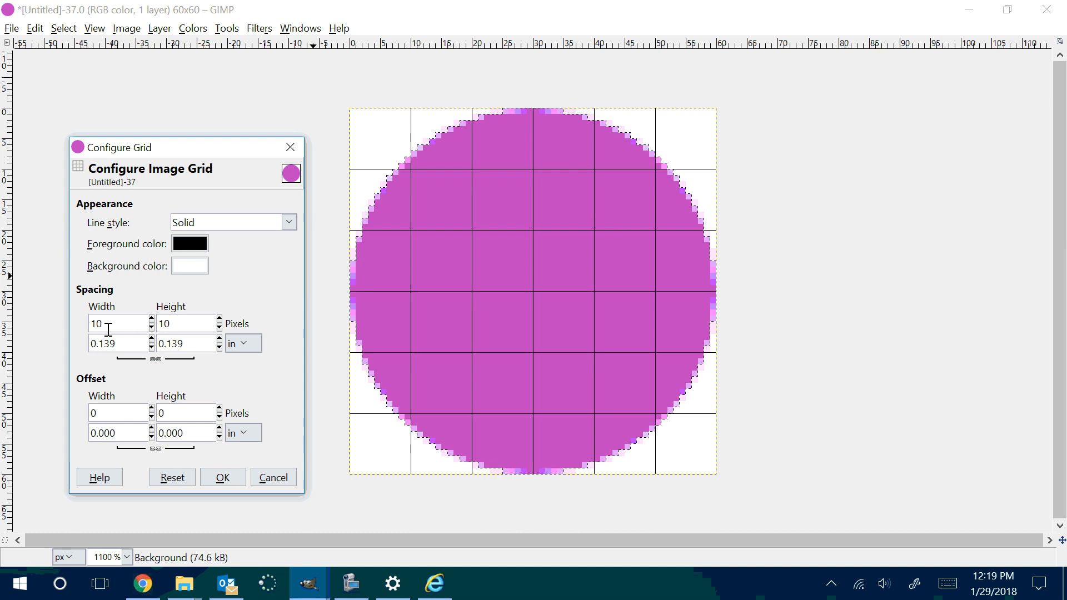
left_click_drag(108, 329, 86, 329)
type("30")
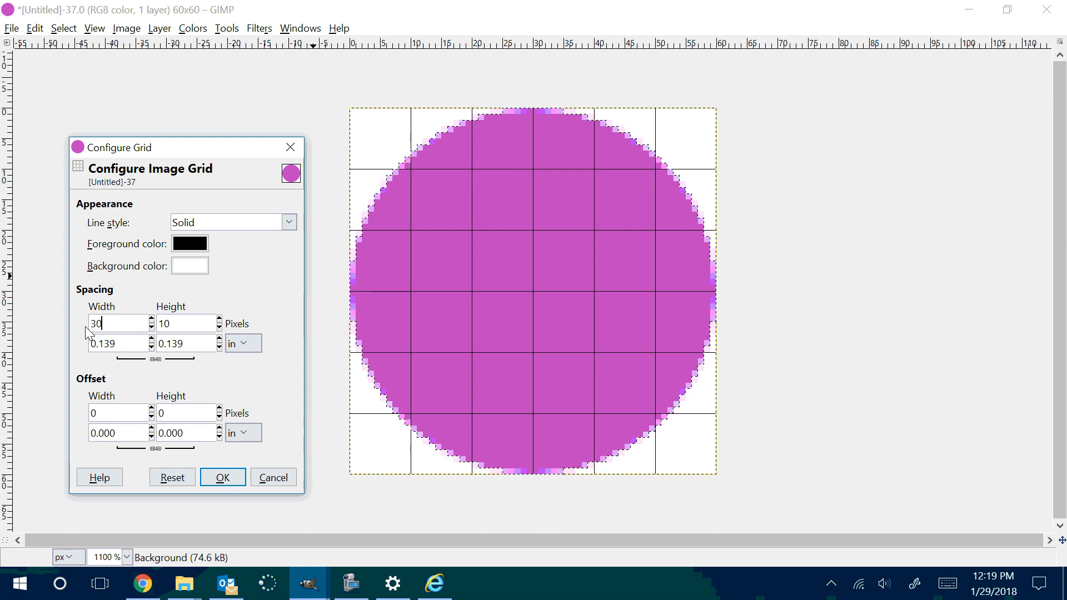
key("Tab")
type("30")
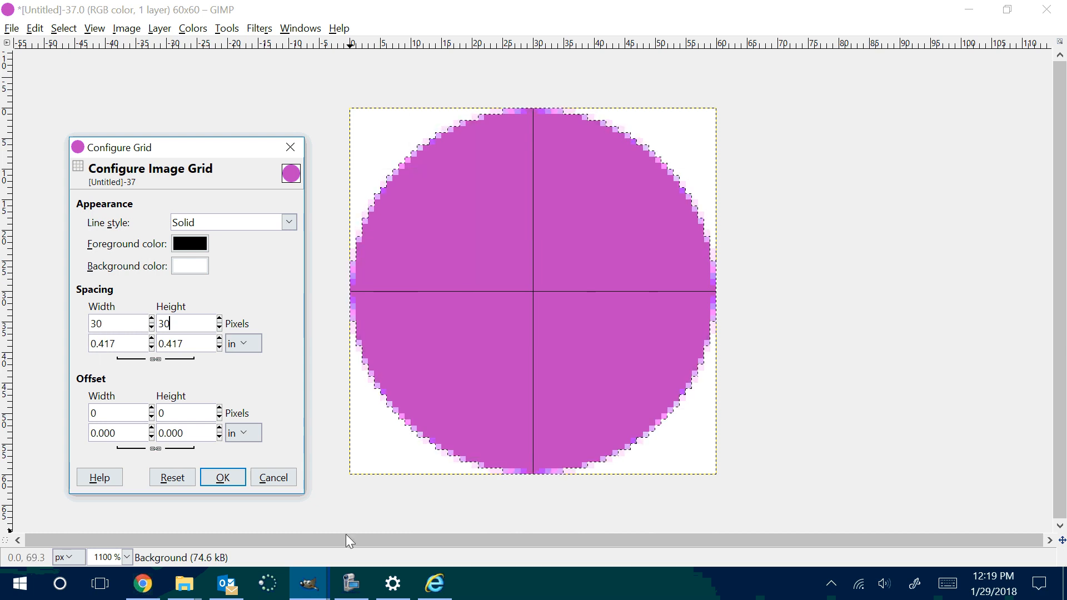
left_click(234, 483)
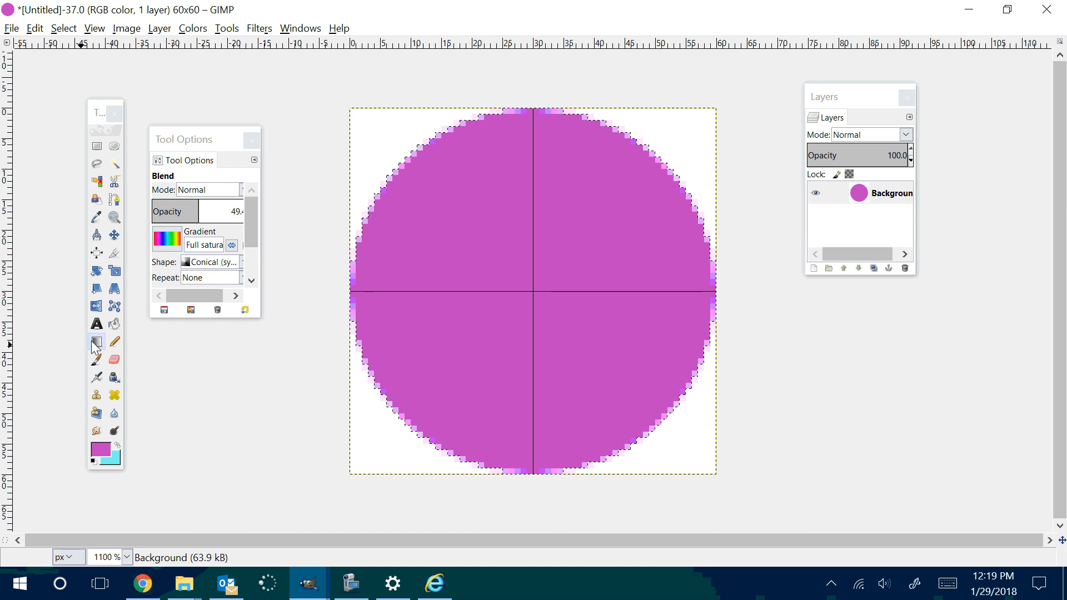
Step: Keep the Full saturation gradient and apply the symmetric conical blend from the grid's center intersection to the circle's lower right edge
left_click(167, 239)
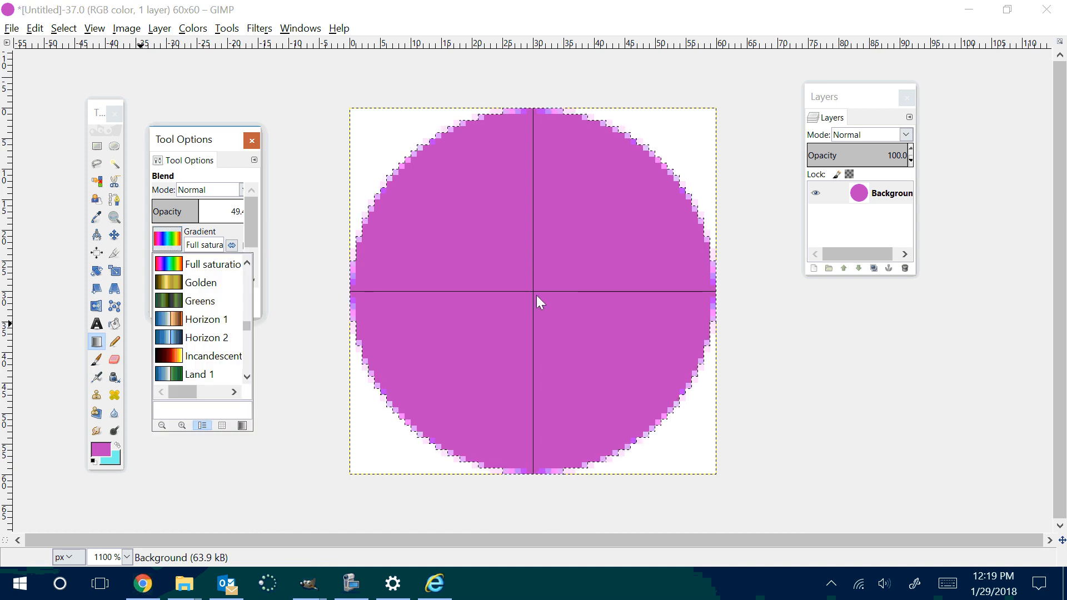
left_click(166, 239)
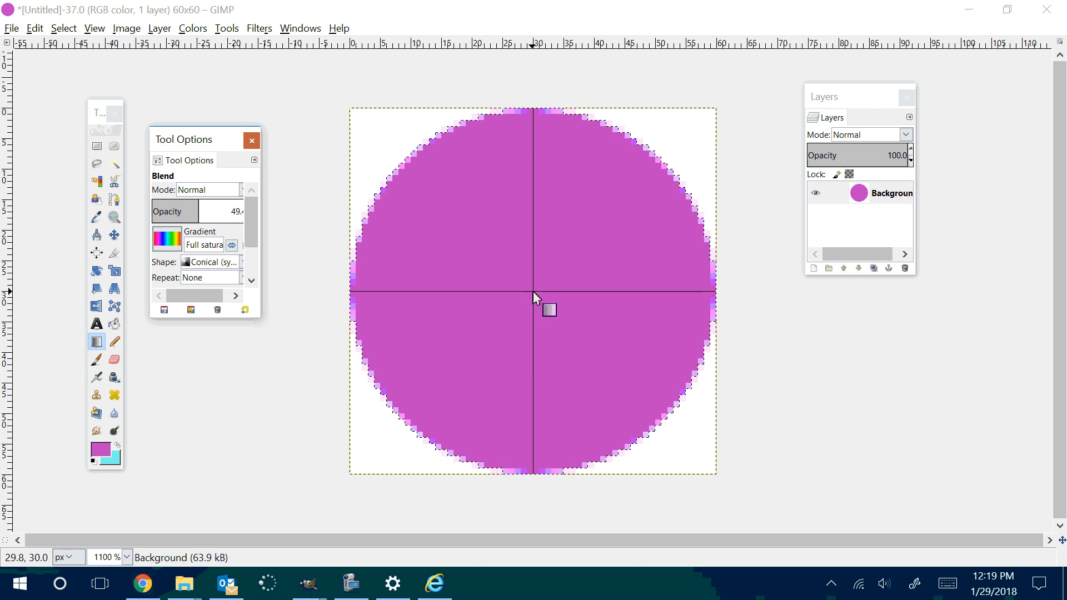
left_click_drag(532, 291, 647, 450)
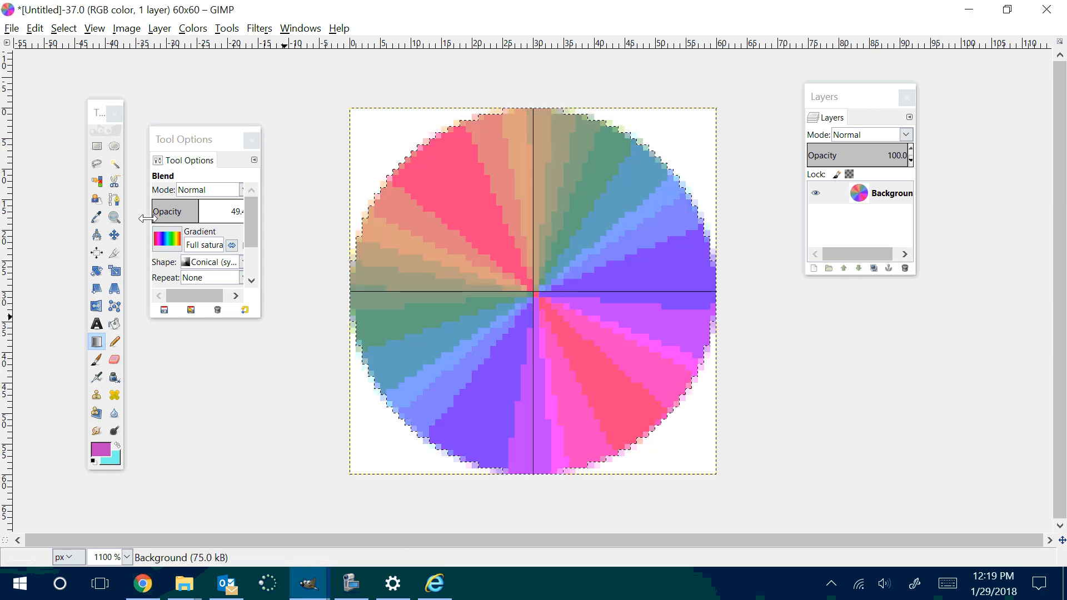
Step: Set the gradient shape to Shaped (angular) and blend it over the circle from near its center toward the lower right
left_click(222, 261)
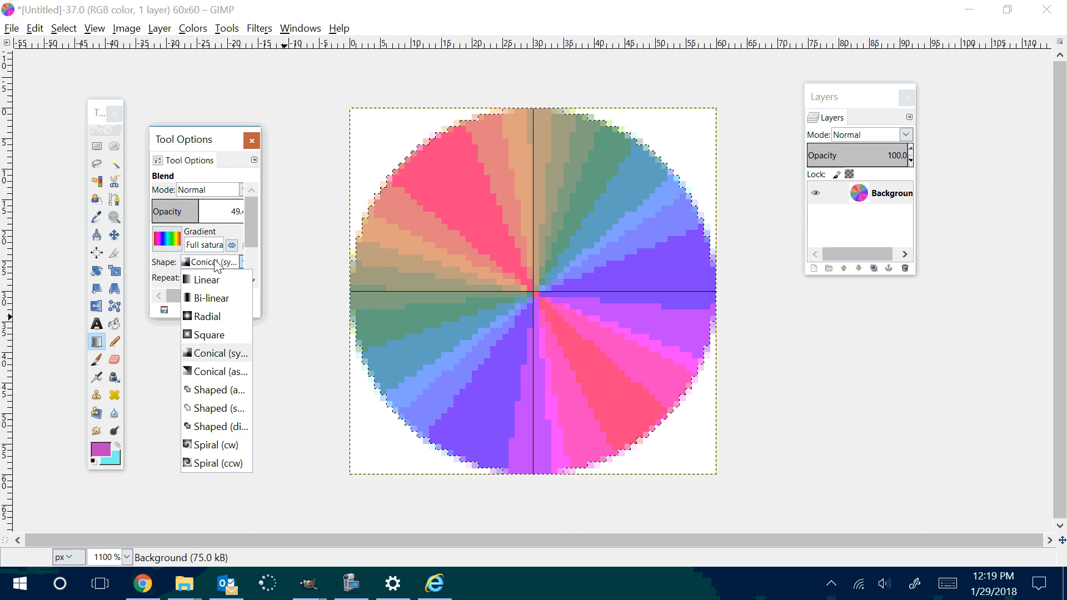
left_click(217, 392)
left_click_drag(559, 323, 639, 408)
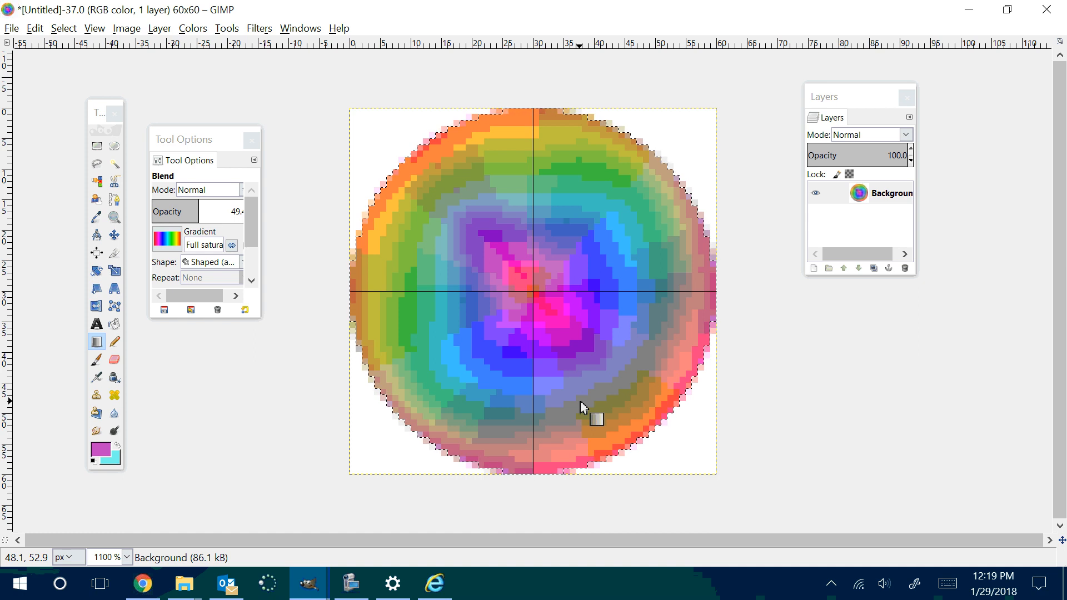
Step: Set the gradient shape to Spiral (cw) and blend it from the circle's center to its lower right edge
left_click(242, 262)
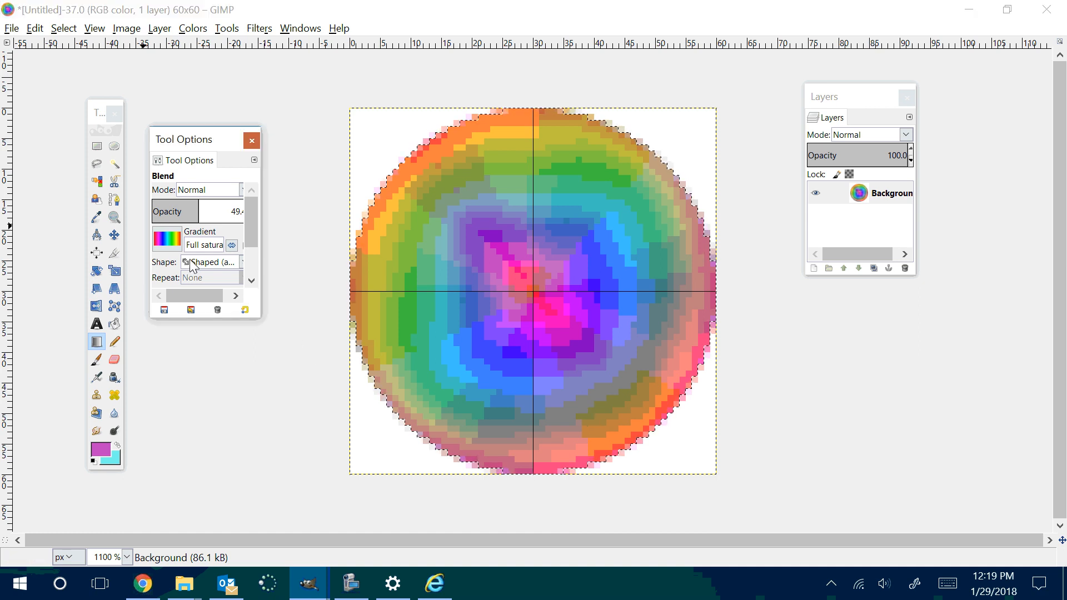
left_click(216, 444)
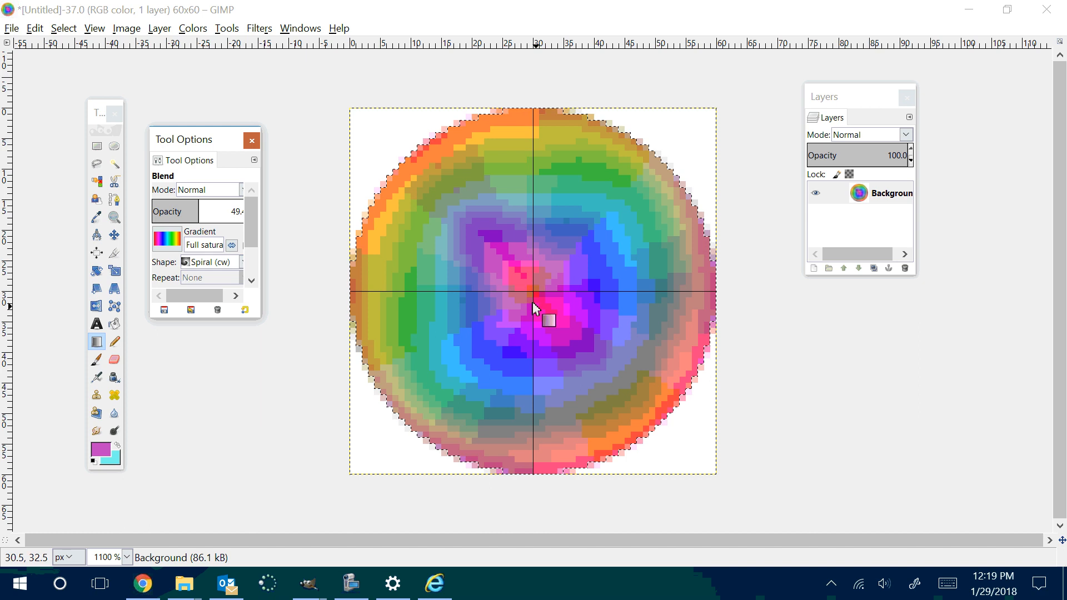
left_click_drag(536, 294, 645, 445)
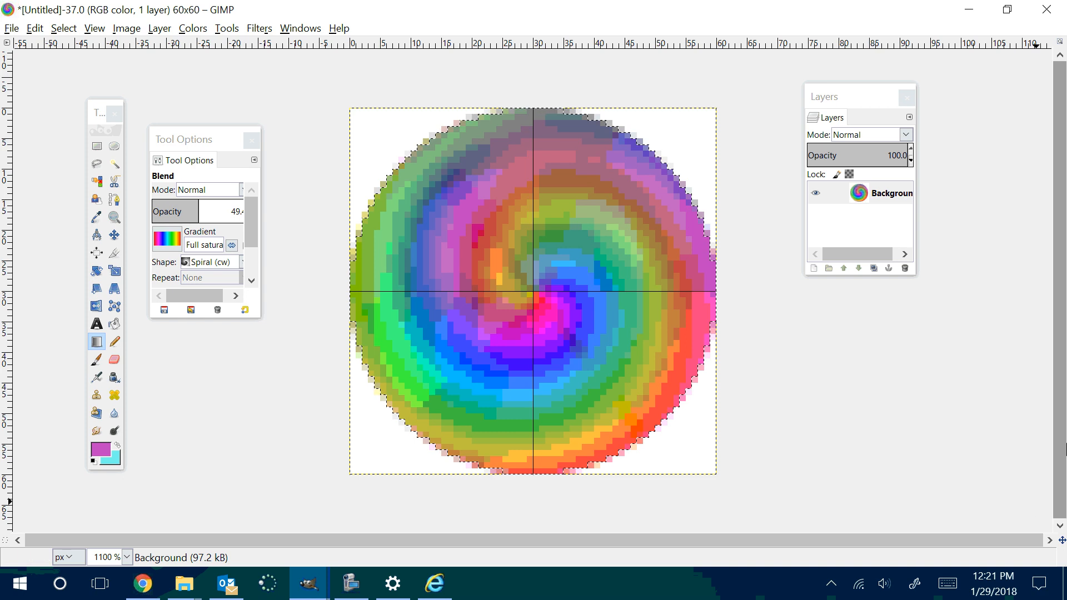
Step: Close the Layers dialog, reopen it from the dockable dialogs, and place it beside the canvas, clear of the image
left_click(913, 105)
left_click(912, 102)
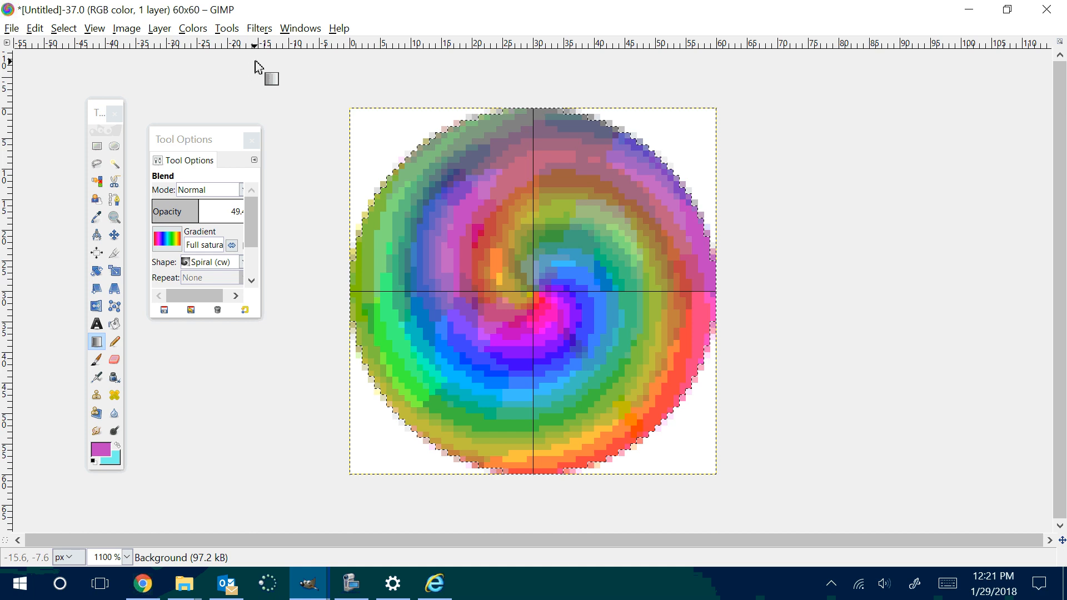
left_click(299, 29)
mouse_move(316, 65)
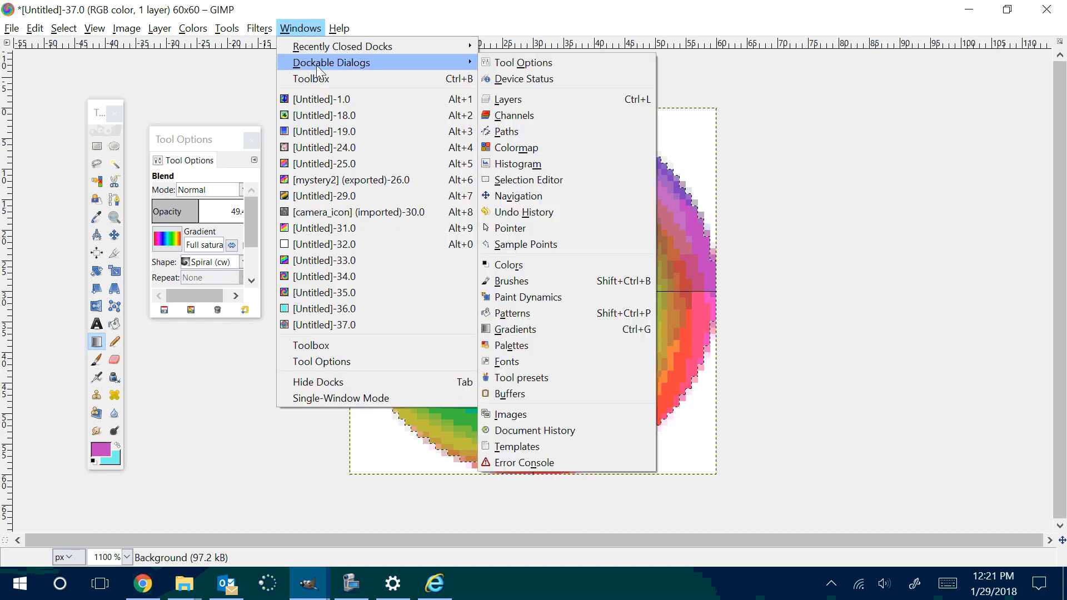
left_click(546, 93)
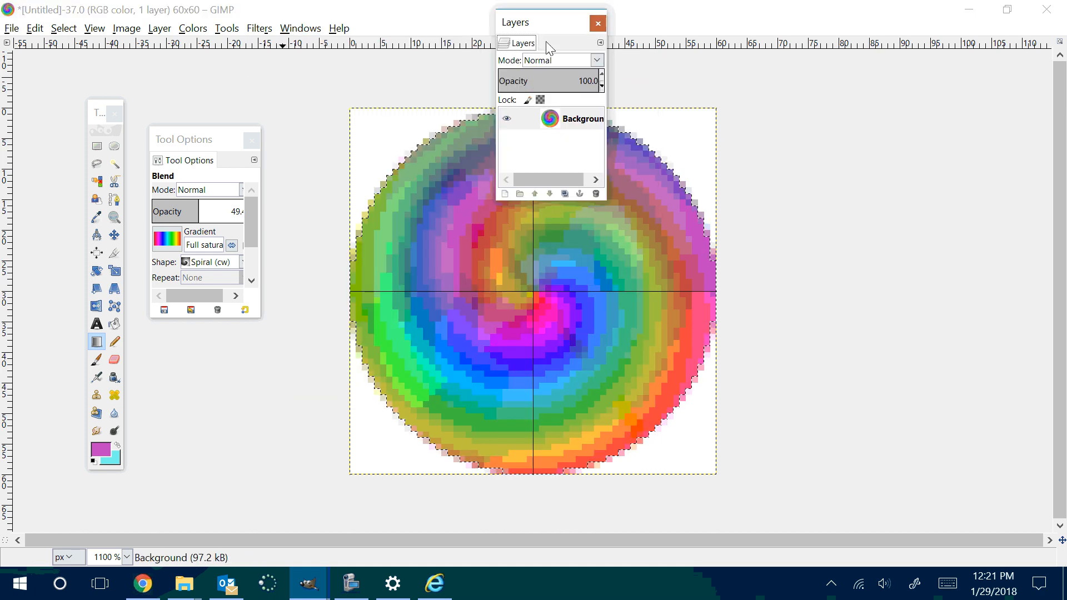
left_click_drag(545, 31, 900, 120)
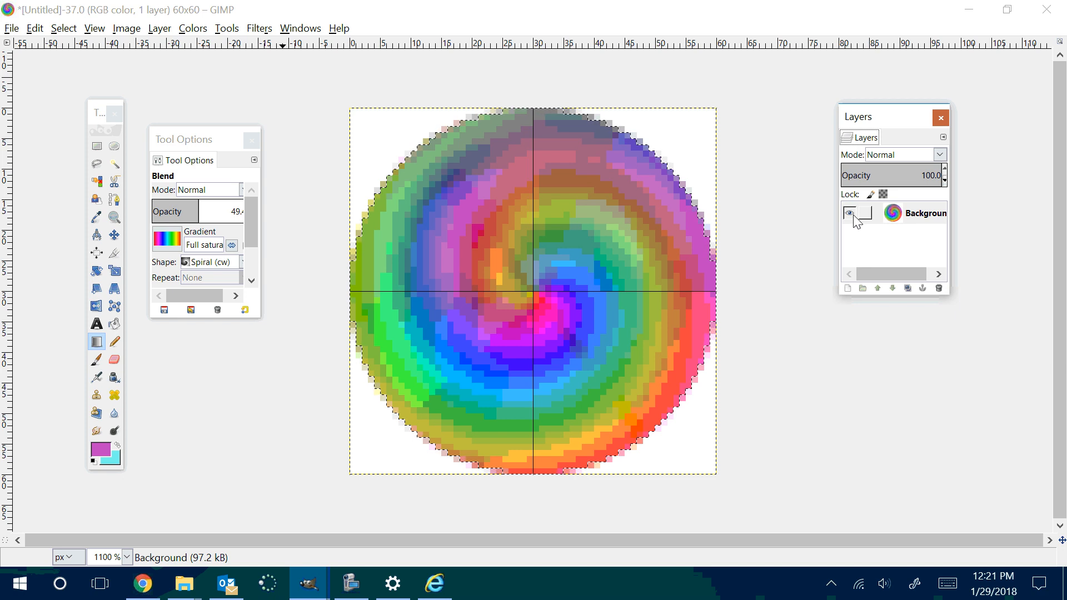
Step: Add an alpha channel to the Background layer and try the Eraser on the white upper left corner outside the circular selection
right_click(894, 218)
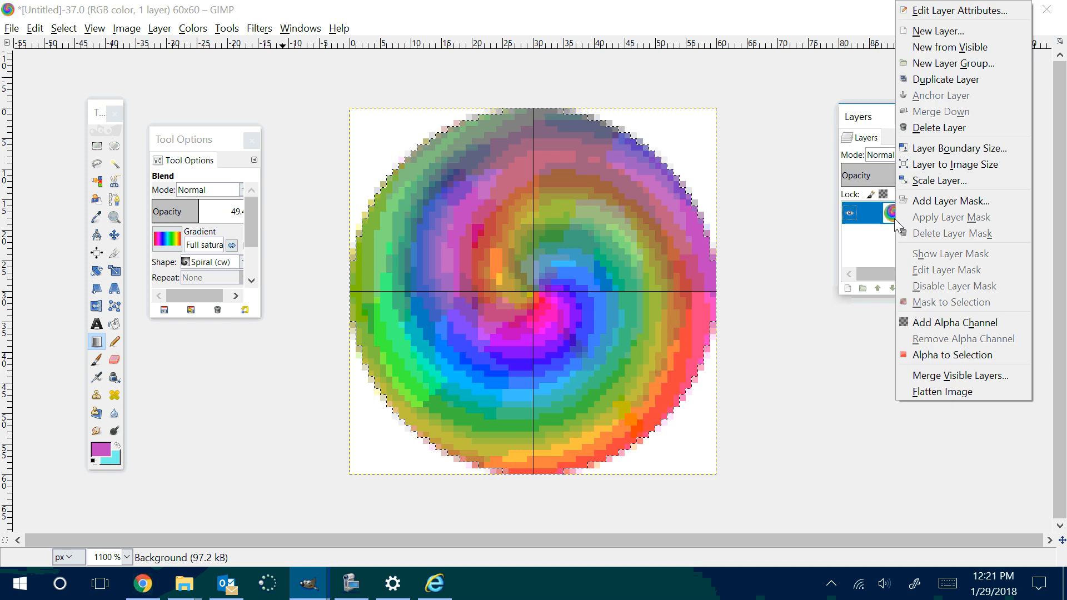
left_click(935, 324)
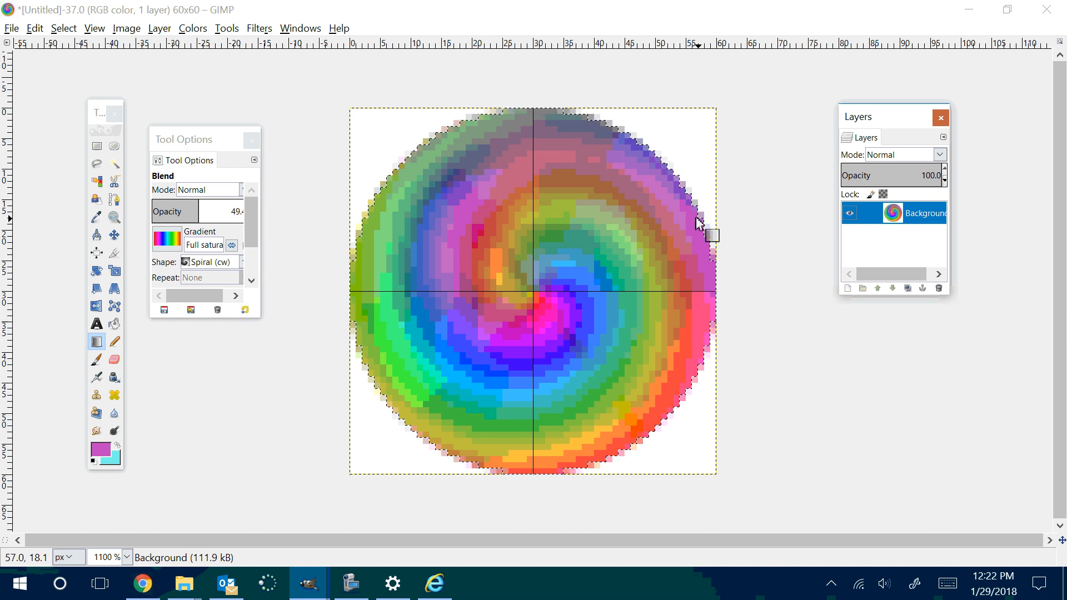
left_click(115, 361)
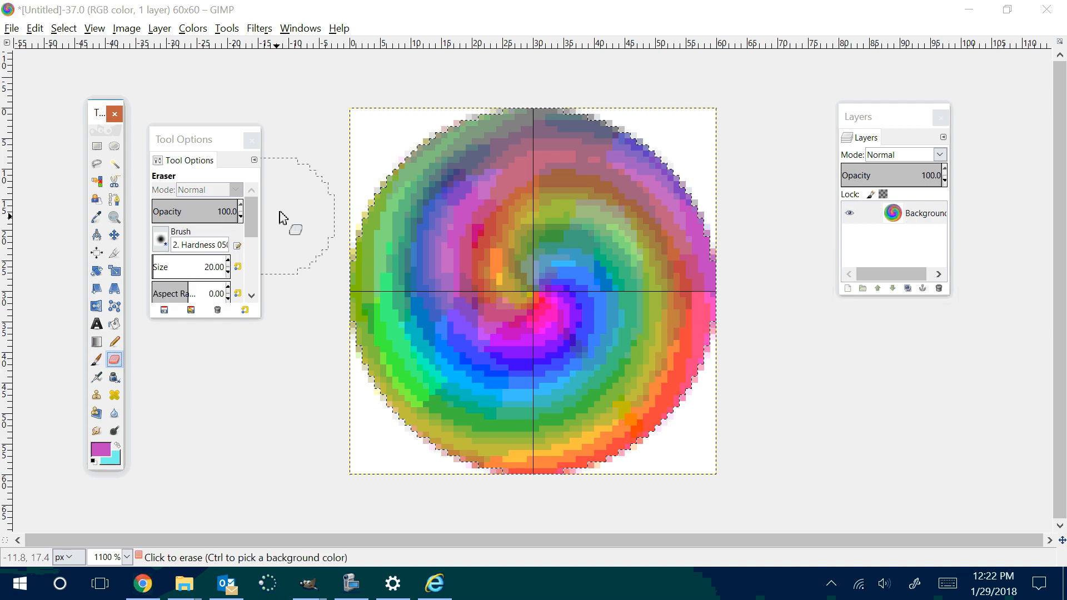
left_click(367, 143)
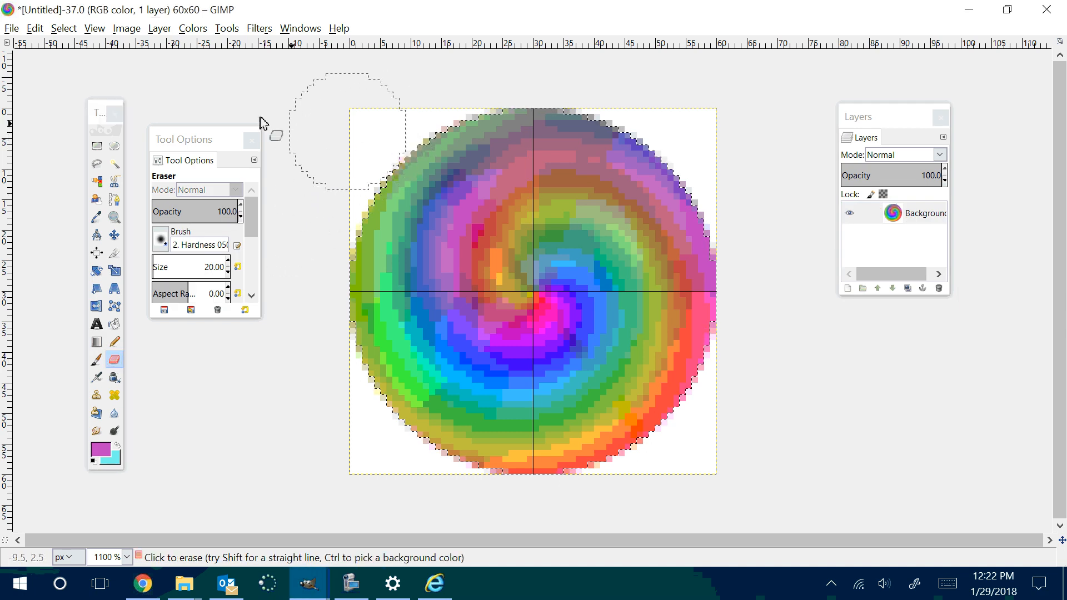
Step: Invert the circular selection and erase a patch of the white upper left corner with an Eraser size of 2
left_click(114, 360)
left_click(66, 30)
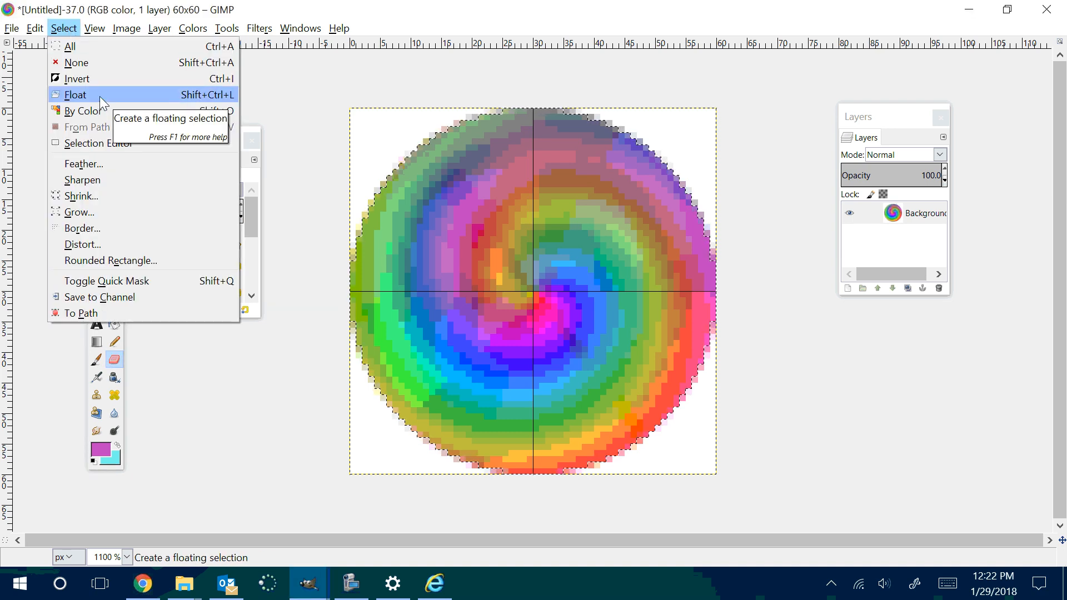
left_click(75, 80)
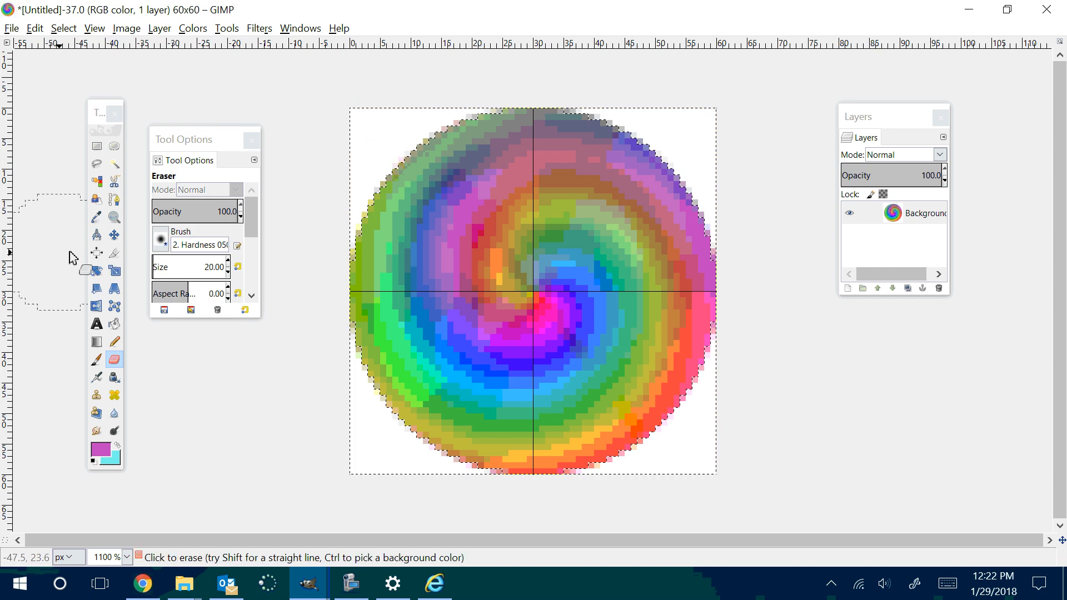
double_click(118, 358)
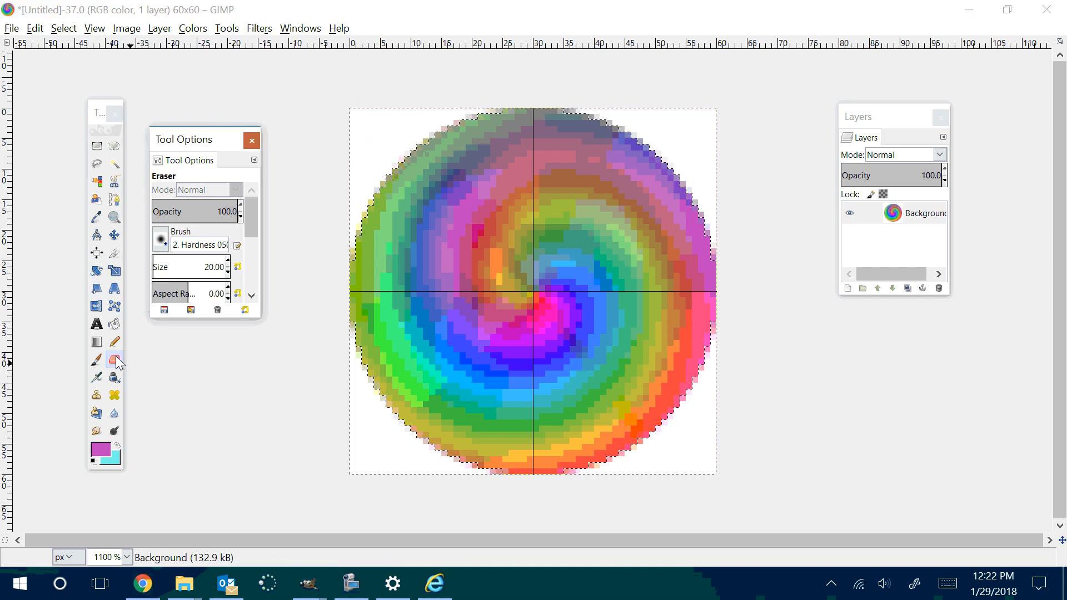
left_click(228, 272)
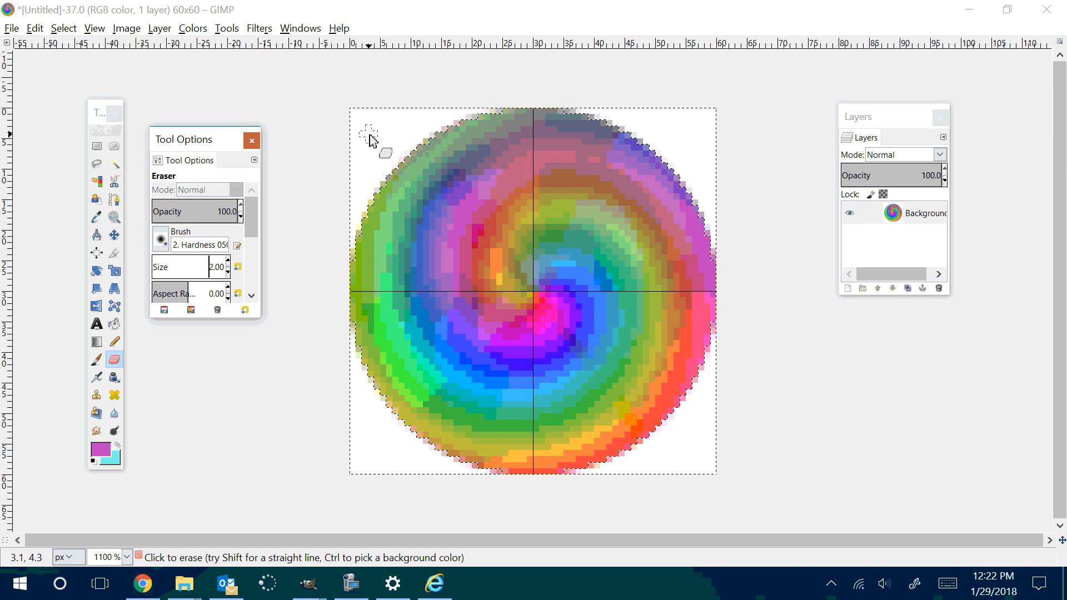
mouse_move(370, 135)
left_mouse_down()
mouse_move(359, 155)
mouse_move(382, 138)
mouse_move(372, 158)
mouse_move(386, 128)
mouse_move(375, 163)
mouse_move(379, 134)
mouse_move(366, 153)
mouse_move(382, 176)
mouse_move(386, 135)
mouse_move(375, 129)
mouse_move(370, 148)
mouse_move(372, 167)
mouse_move(377, 121)
mouse_move(391, 144)
left_mouse_up()
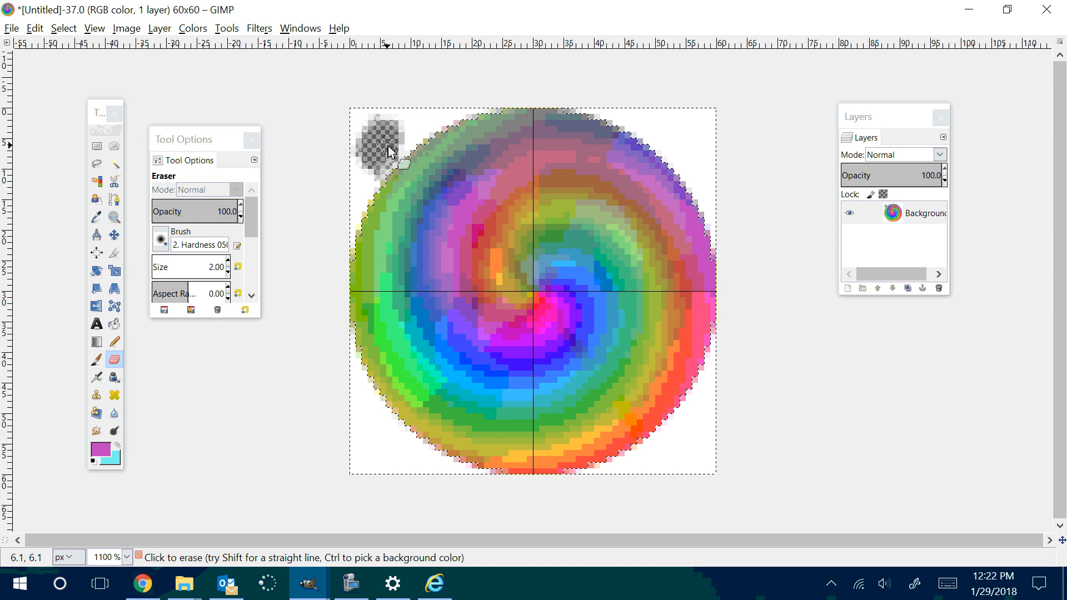
Step: Select the remaining white background by color and delete it to transparency around the circle
left_click(96, 181)
left_click(381, 447)
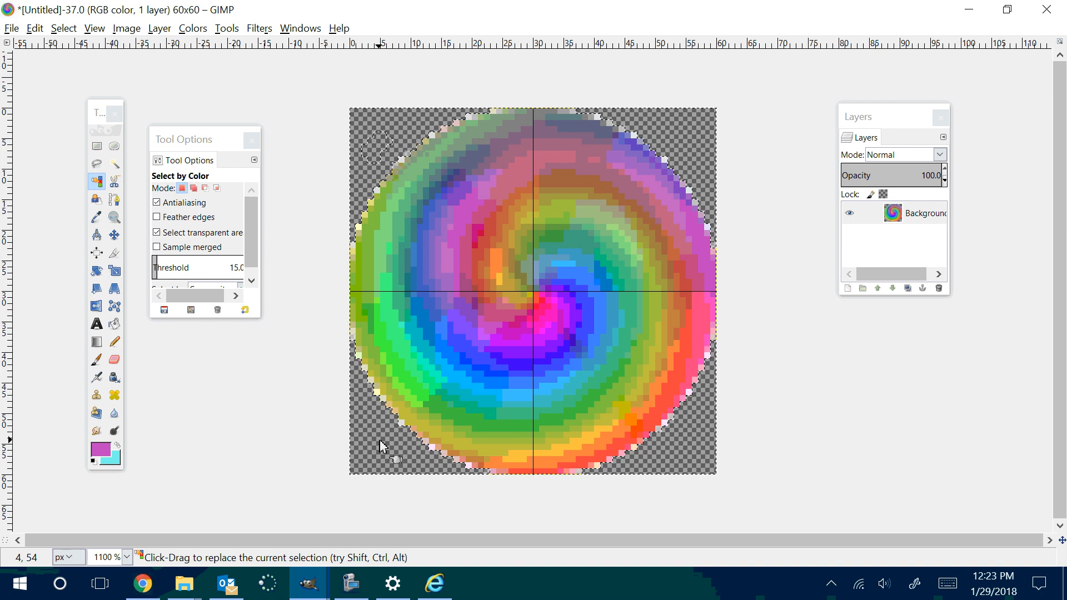
scroll(349, 446, "down", 5)
scroll(348, 446, "up", 6)
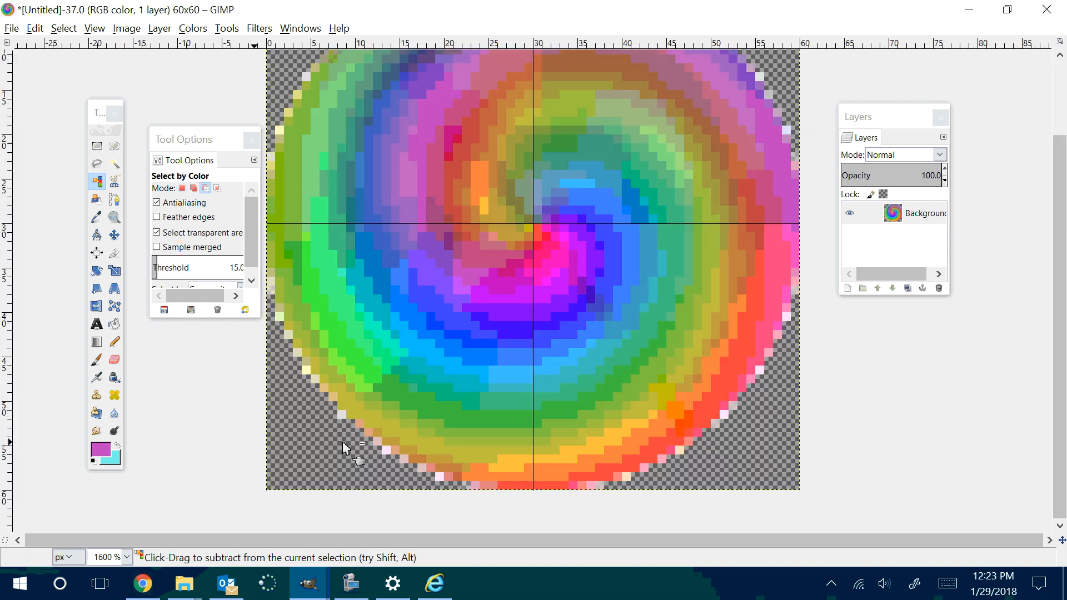
scroll(343, 444, "down", 3)
scroll(344, 445, "up", 1)
scroll(344, 445, "down", 1)
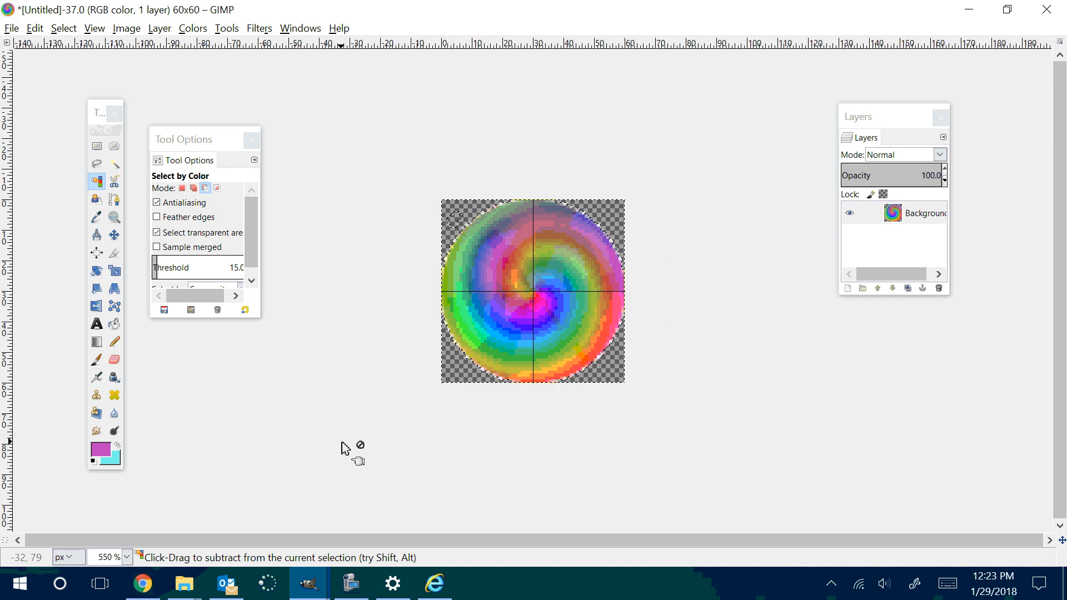
Step: Begin exporting the image and choose the W1 First Gimp Lesson Button folder inside 2017-2018 / Gimp P5 Q3
key("ctrl")
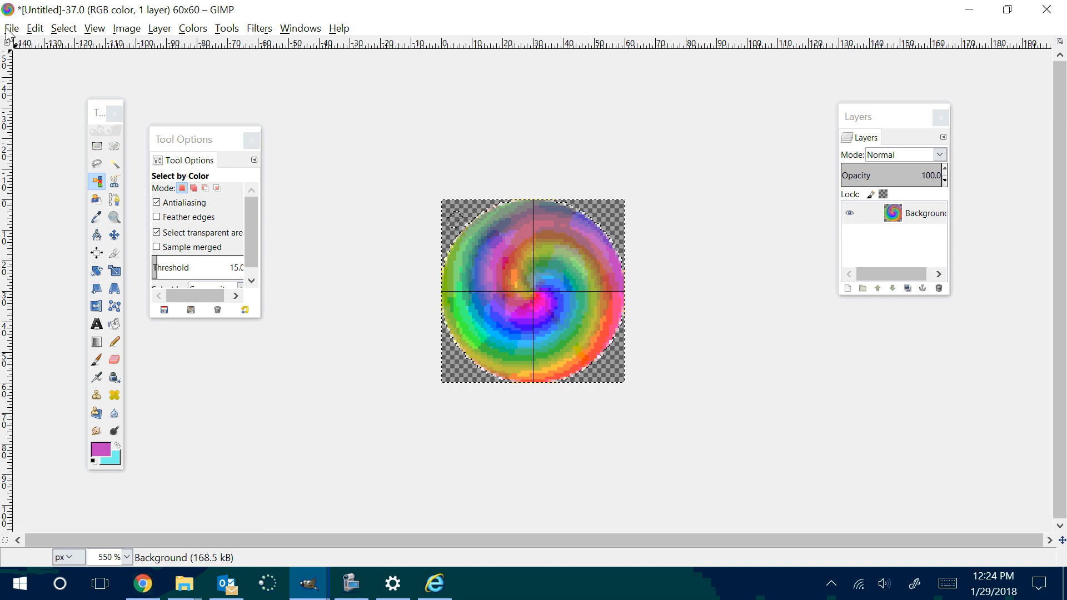
left_click(11, 28)
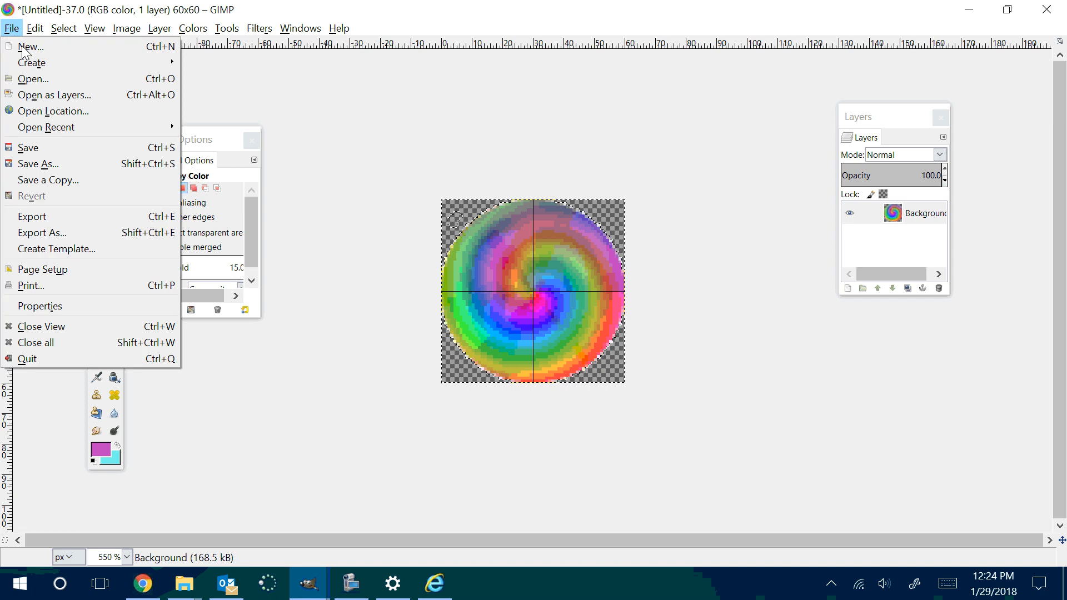
left_click(68, 232)
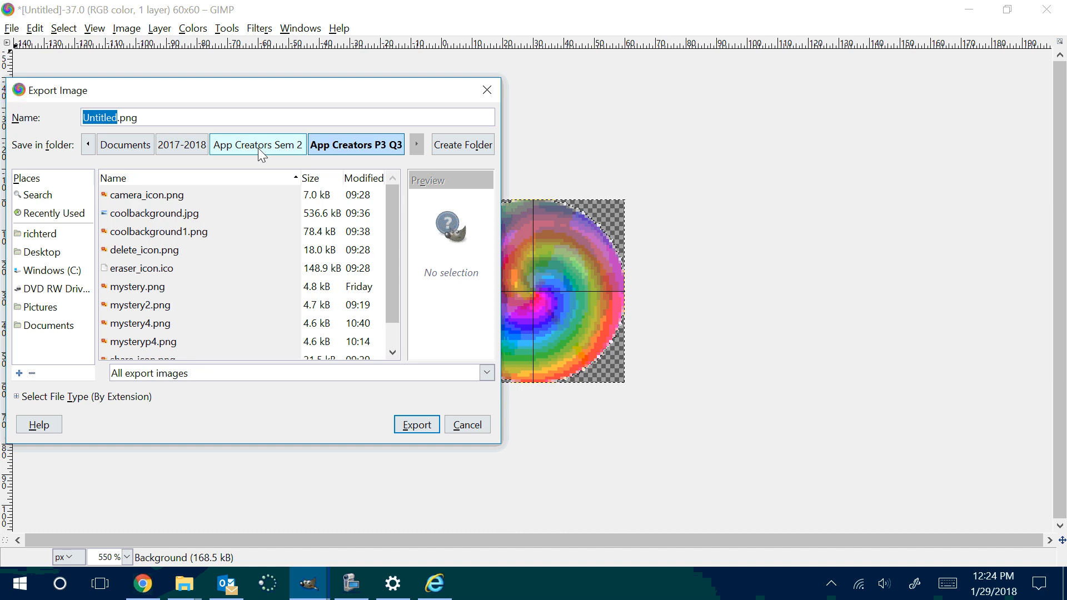
left_click(195, 147)
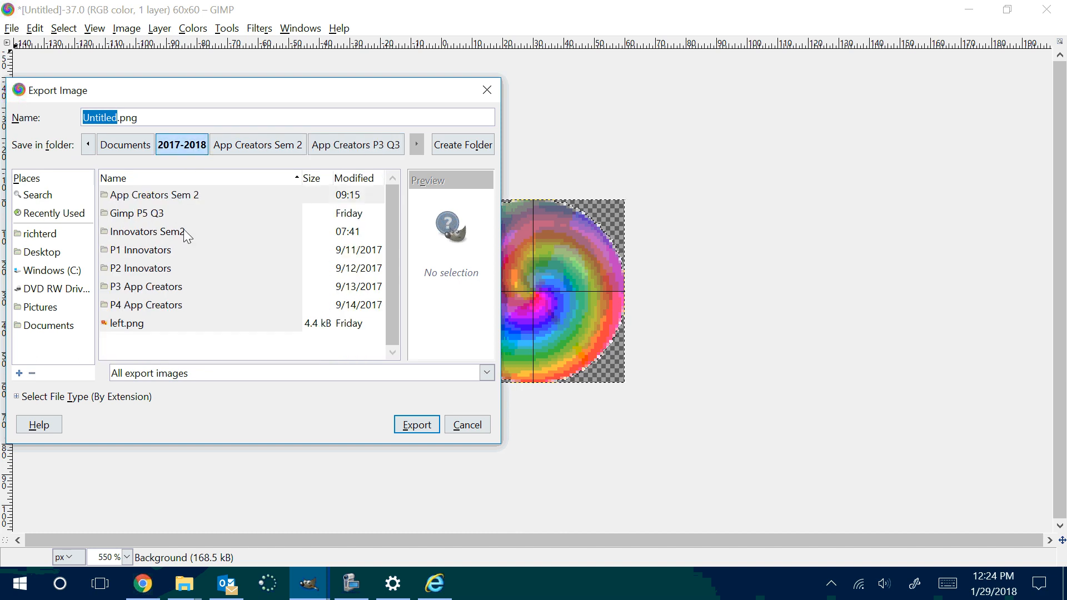
double_click(129, 213)
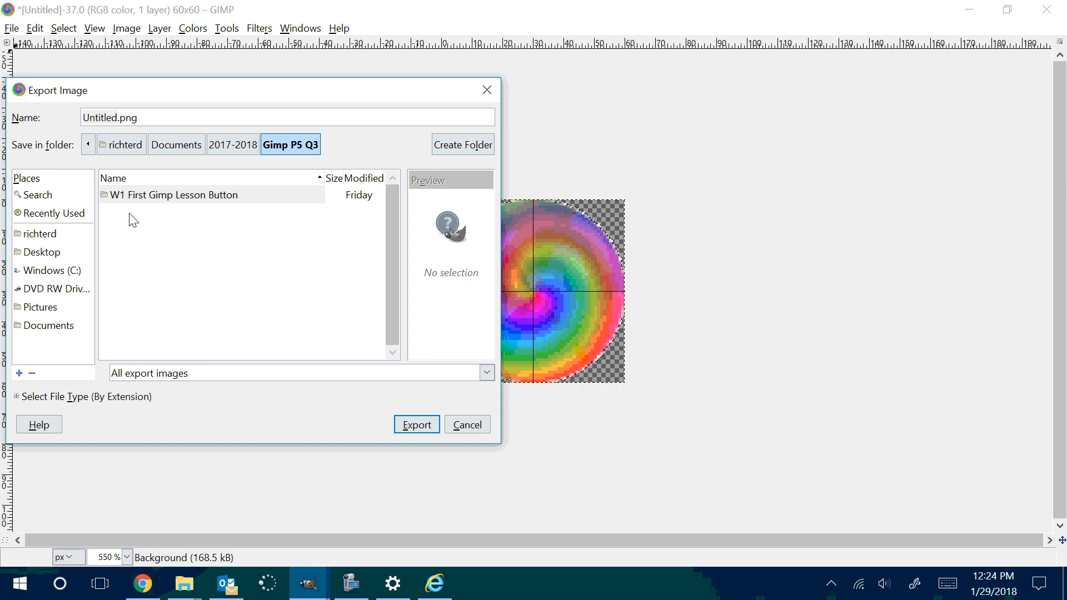
left_click(147, 197)
double_click(147, 198)
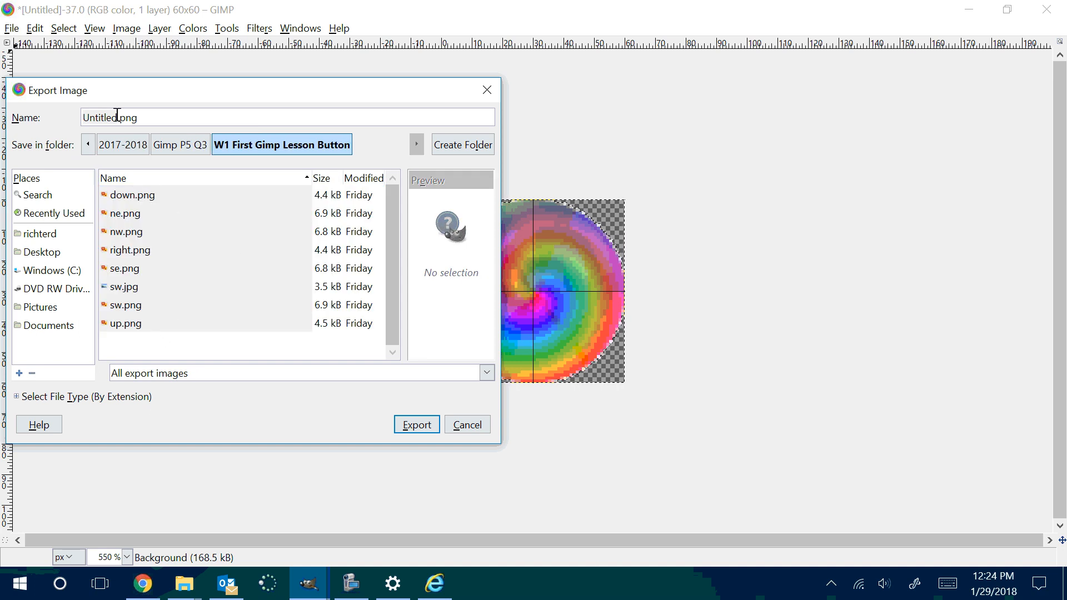
Step: Name the export file button1.png and complete the PNG export
left_click_drag(117, 116, 75, 113)
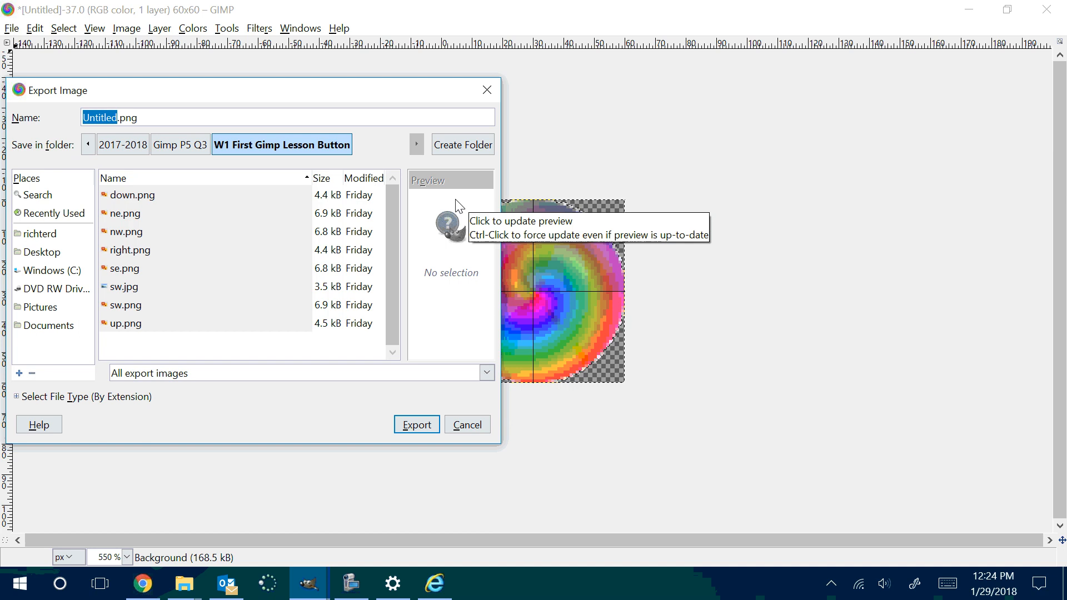
type("b")
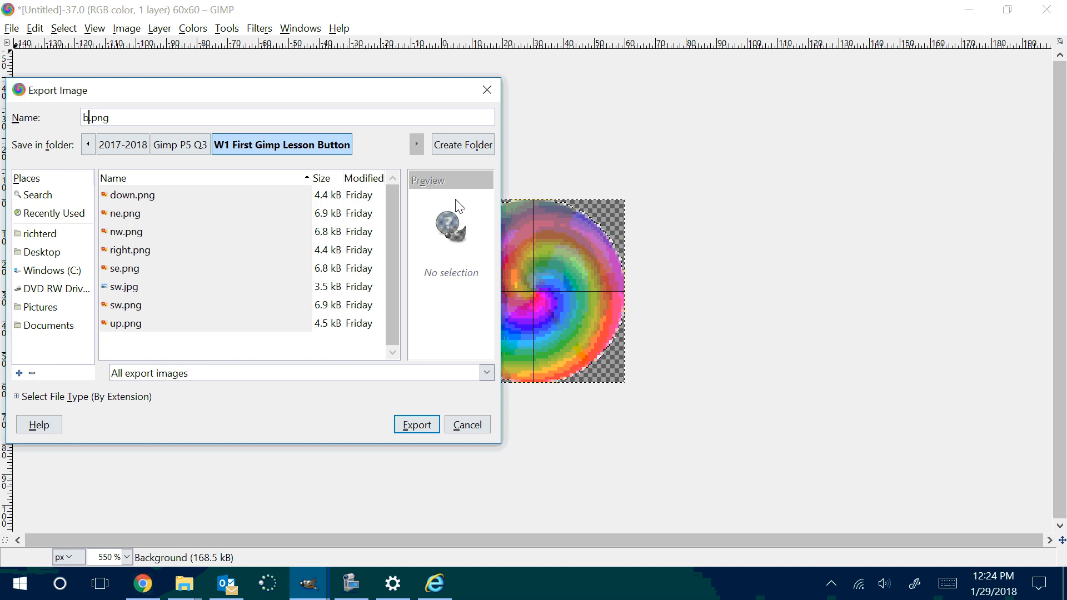
type("utton")
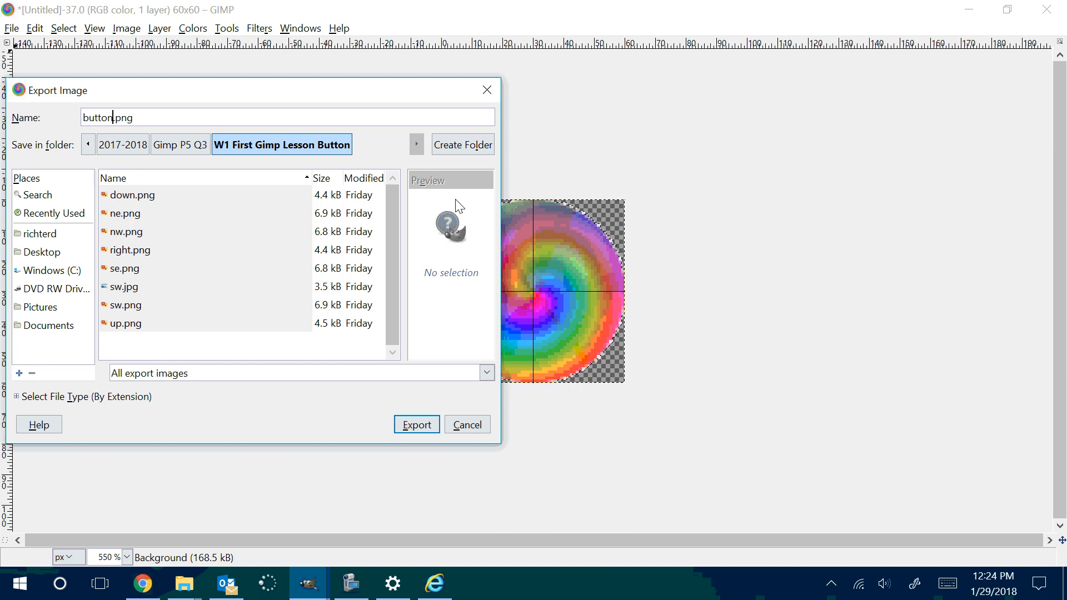
type("1")
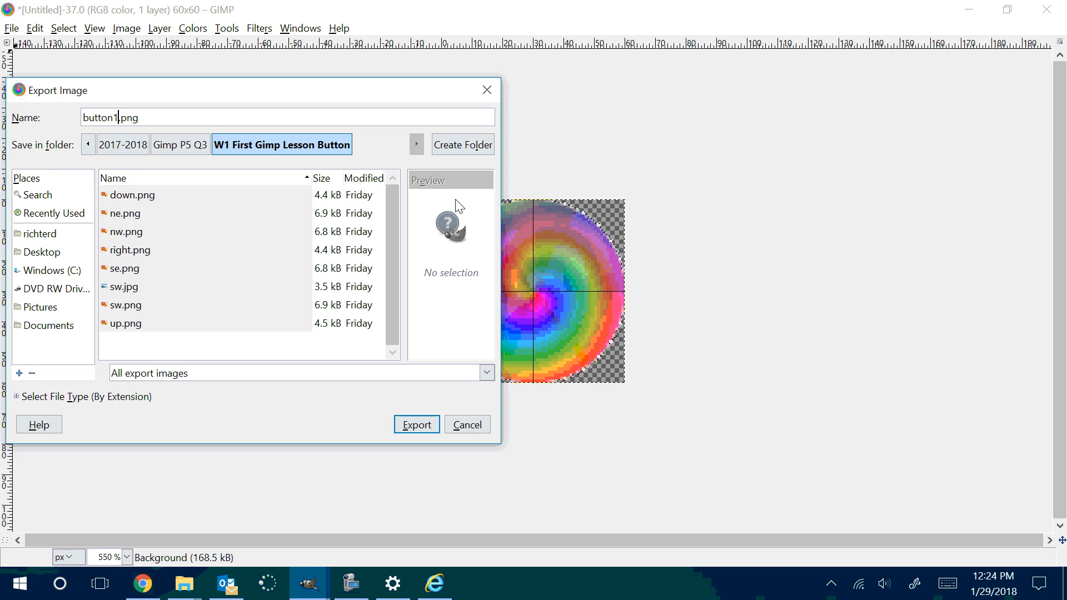
left_click(413, 425)
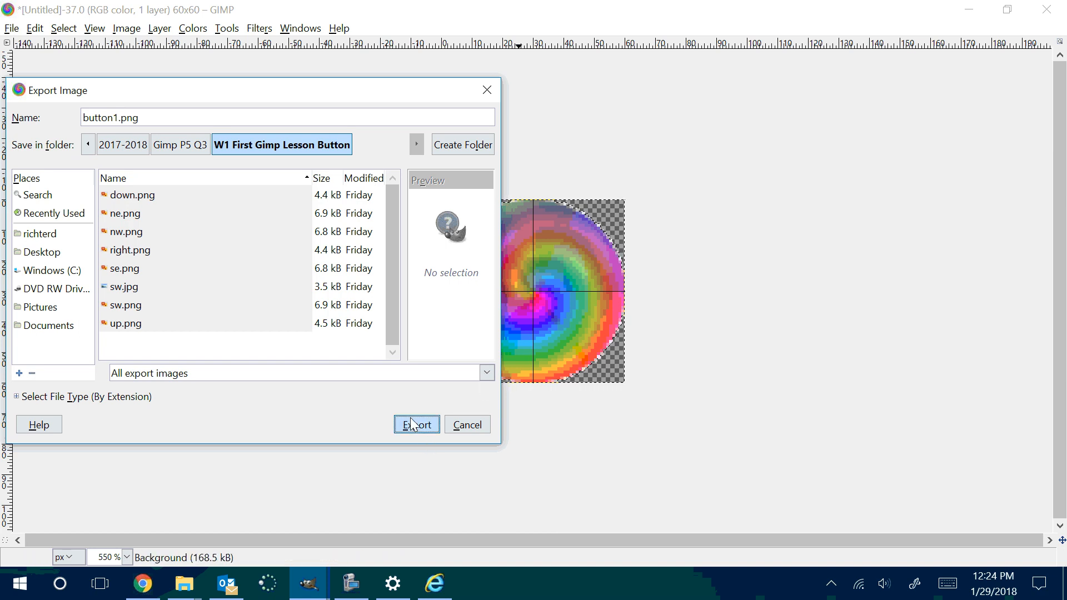
left_click(555, 434)
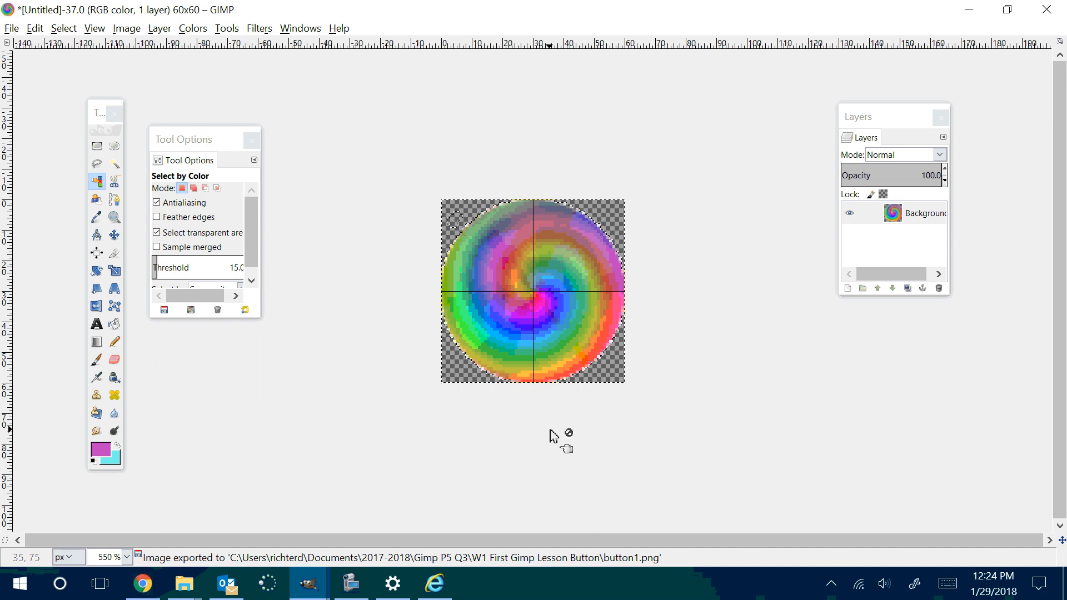
scroll(532, 423, "up", 3)
scroll(530, 421, "down", 2)
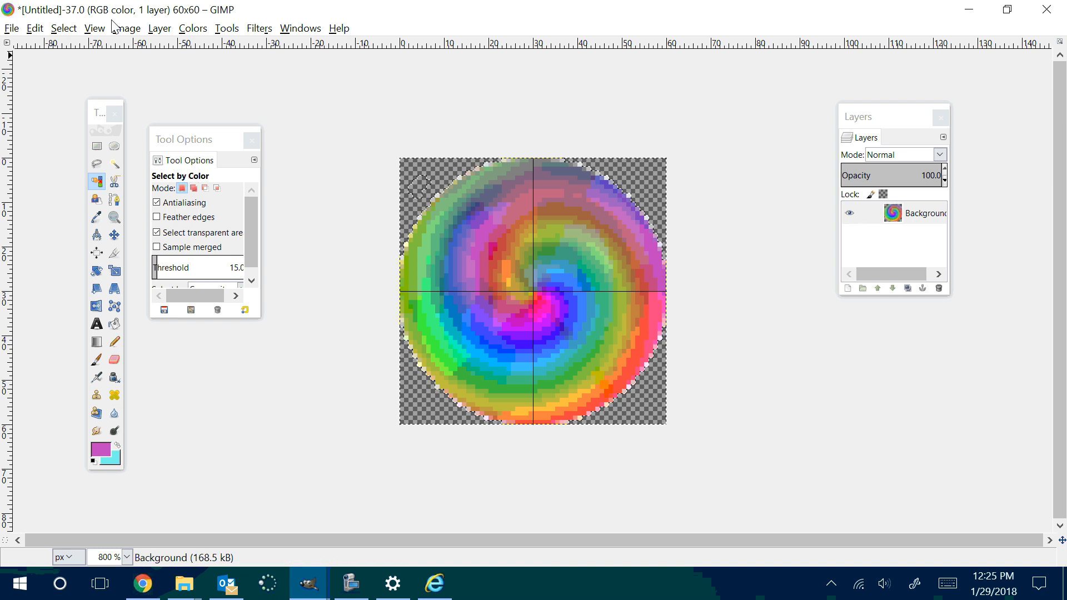
left_click(97, 165)
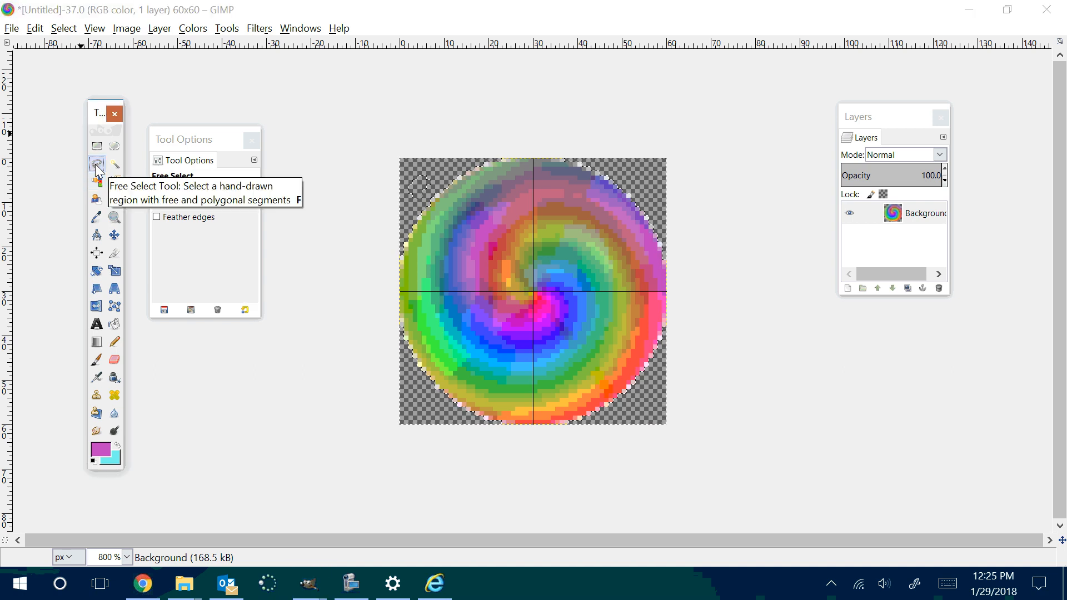
left_click(534, 291)
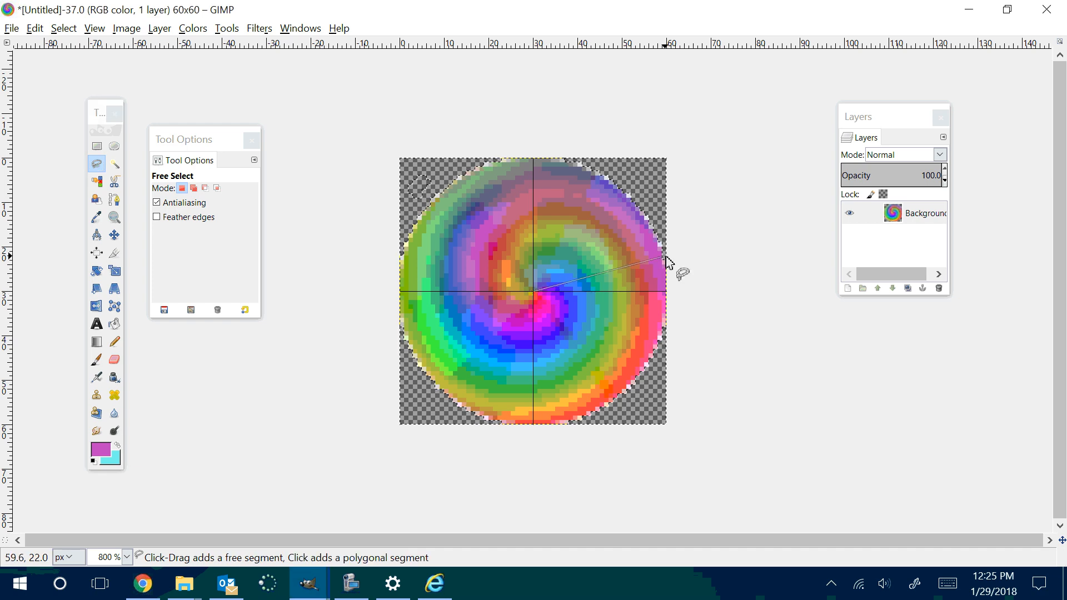
left_click(360, 132)
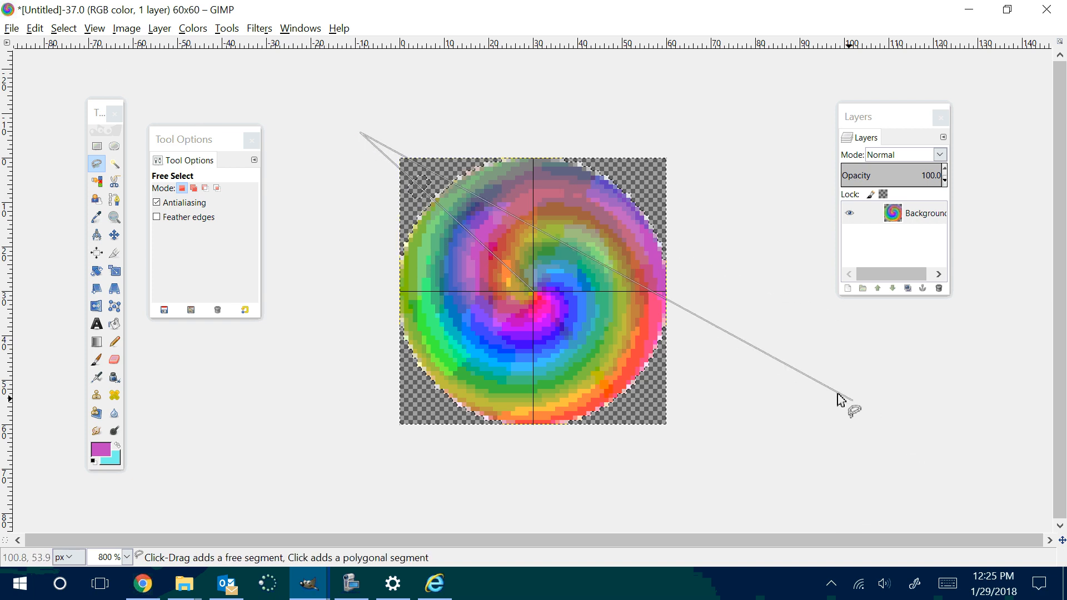
Step: Export the image as pacman1.png to the W1 First Gimp Lesson Button folder, storing the PNG export options as defaults
left_click(13, 31)
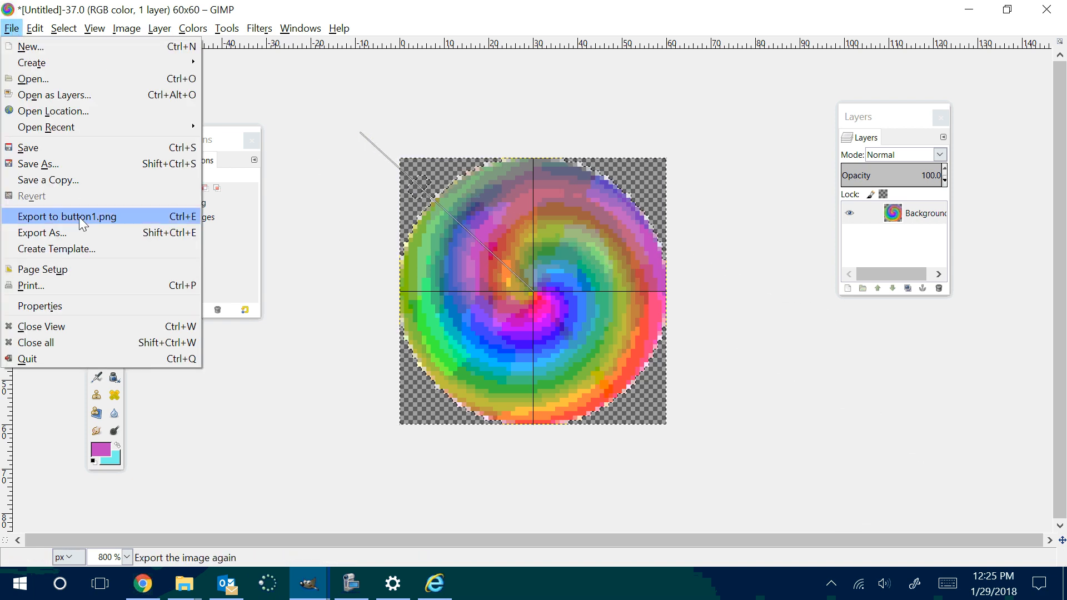
left_click(78, 236)
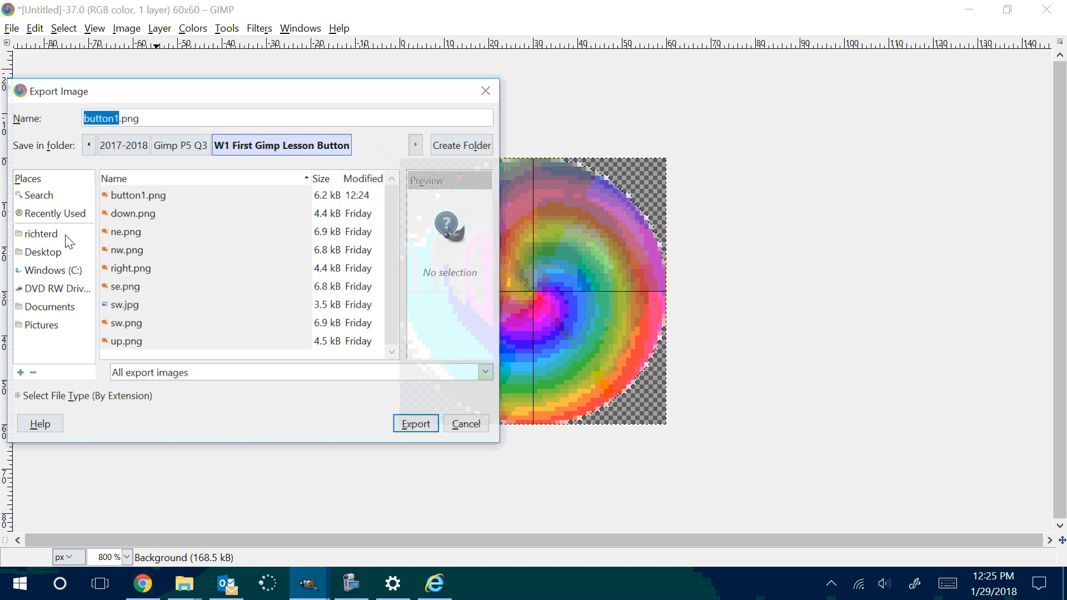
type("pa")
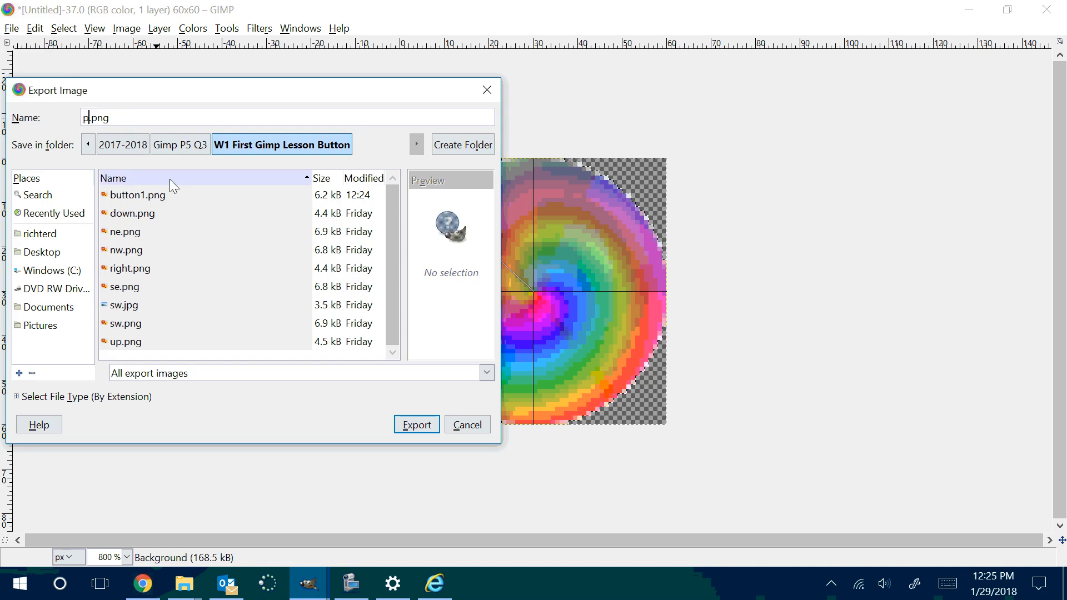
type("c")
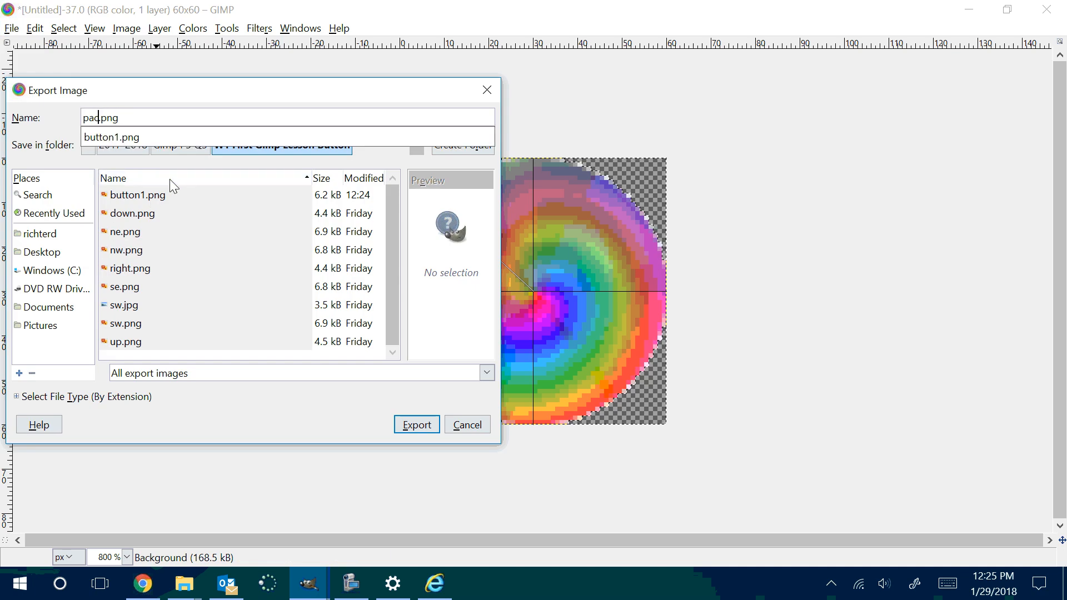
type("man1")
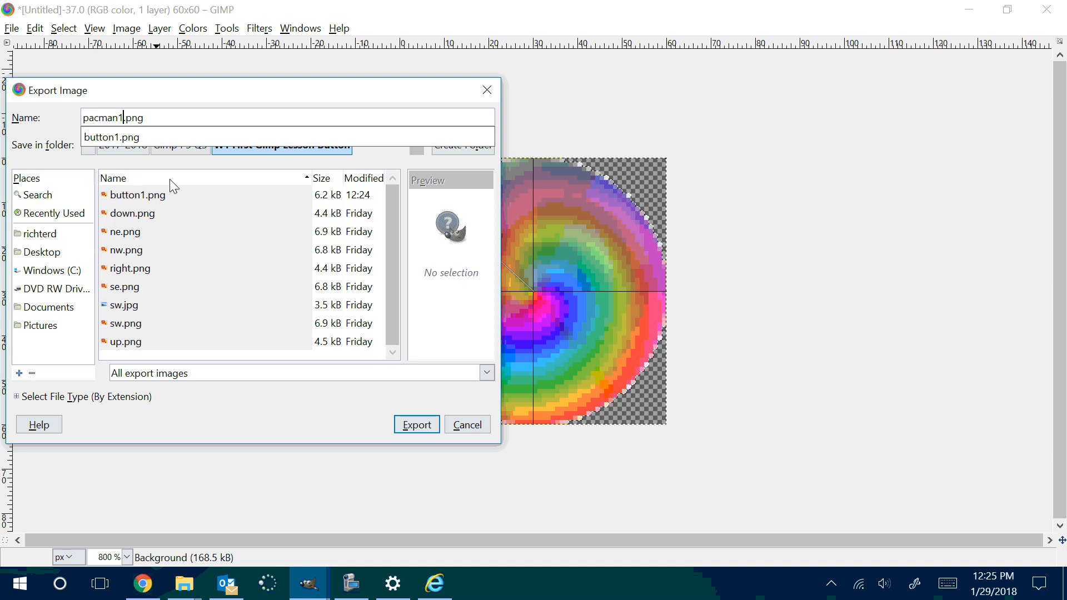
key("Return")
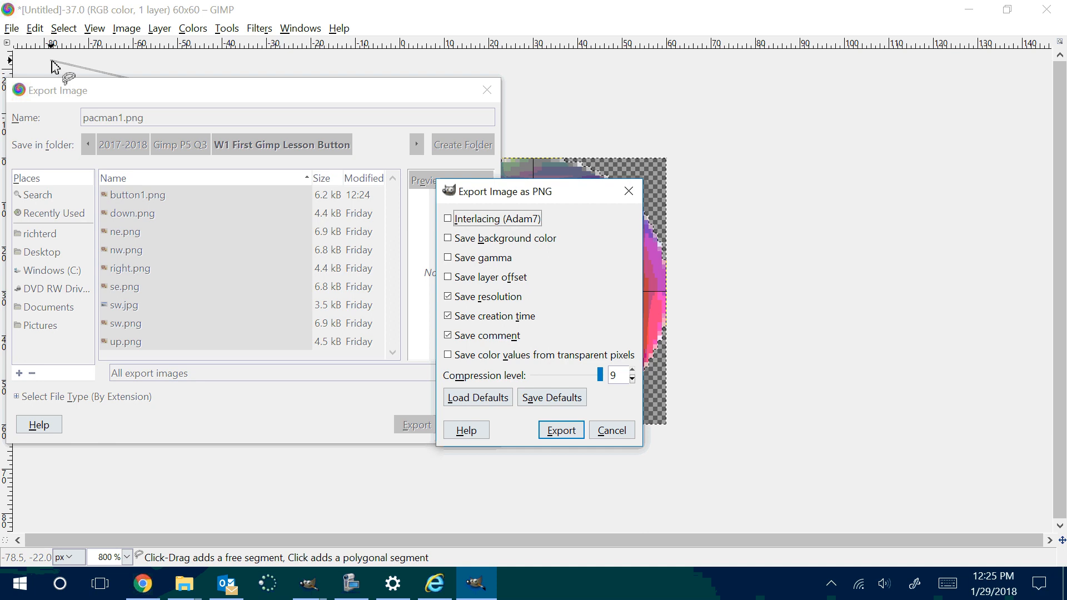
left_click(446, 355)
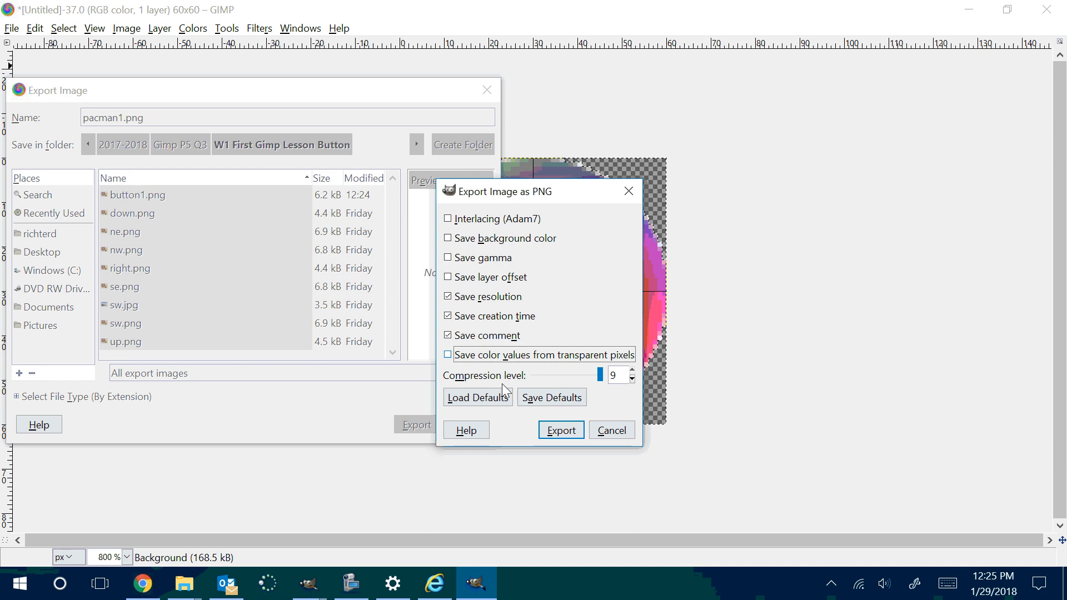
left_click(550, 399)
left_click(562, 433)
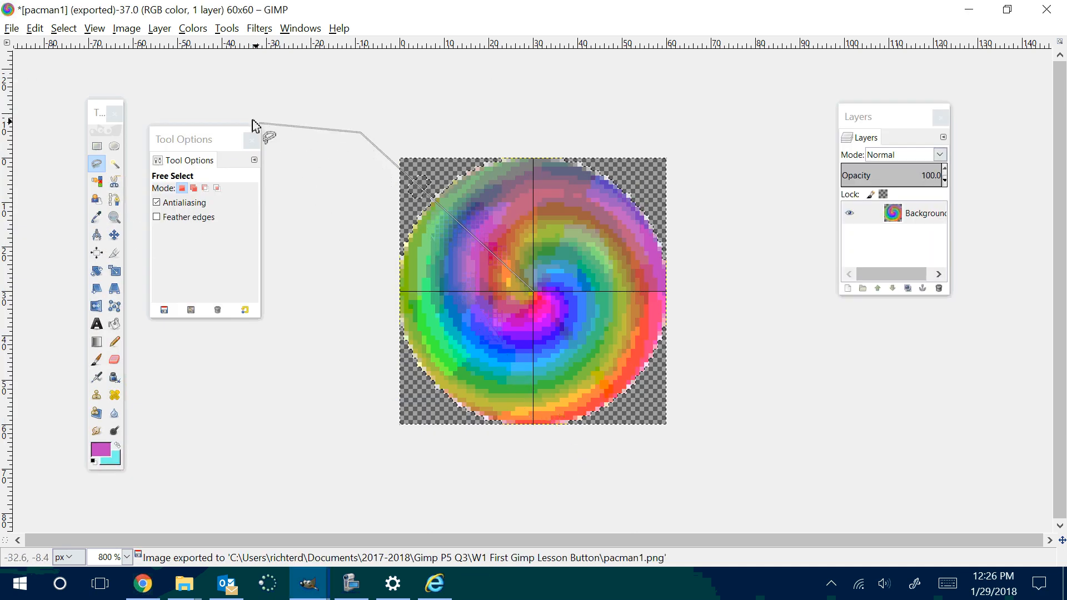
Step: Discard the unfinished free selection outline and clear the existing selection around the circle using Rectangle Select
left_click(98, 145)
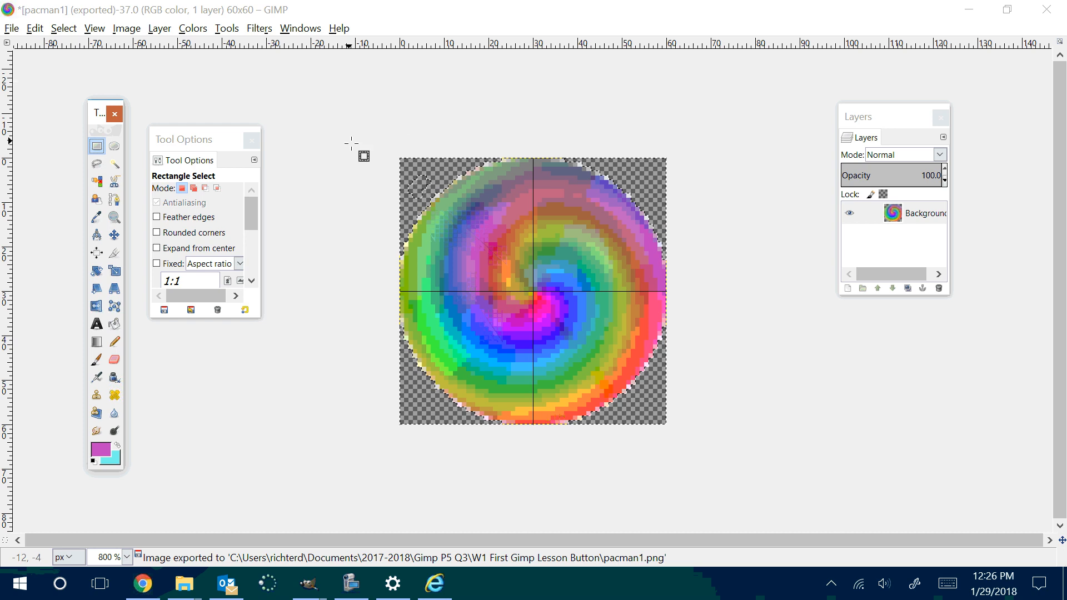
left_click(248, 119)
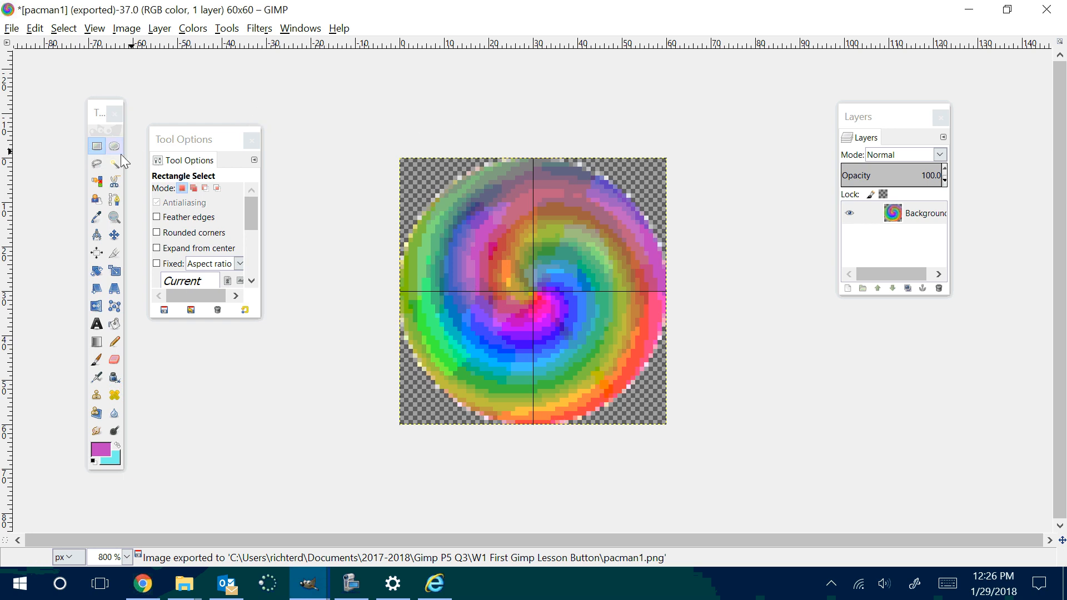
left_click(100, 146)
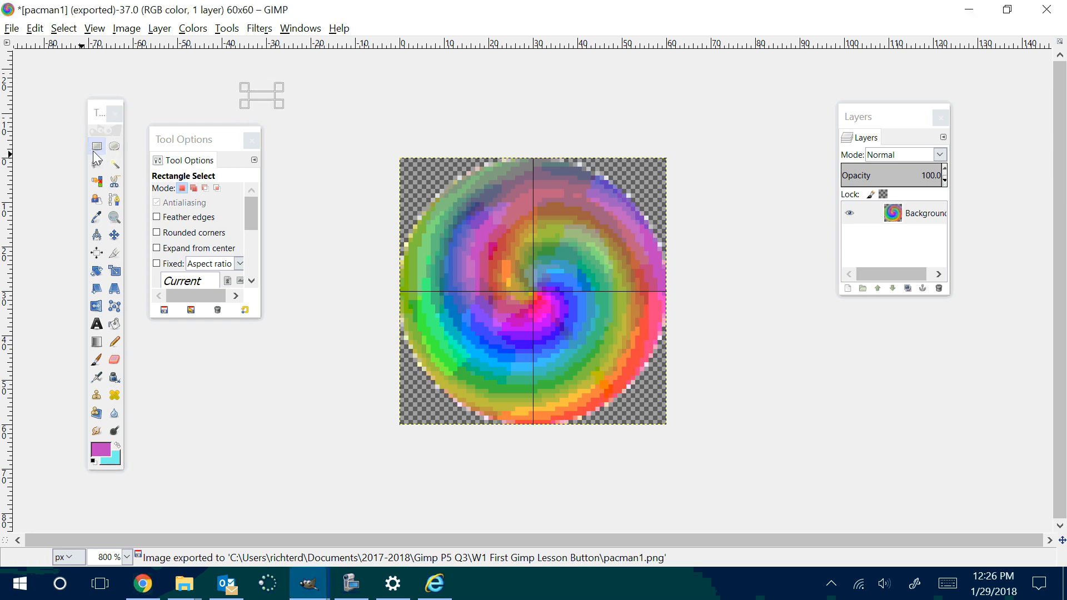
left_click(295, 102)
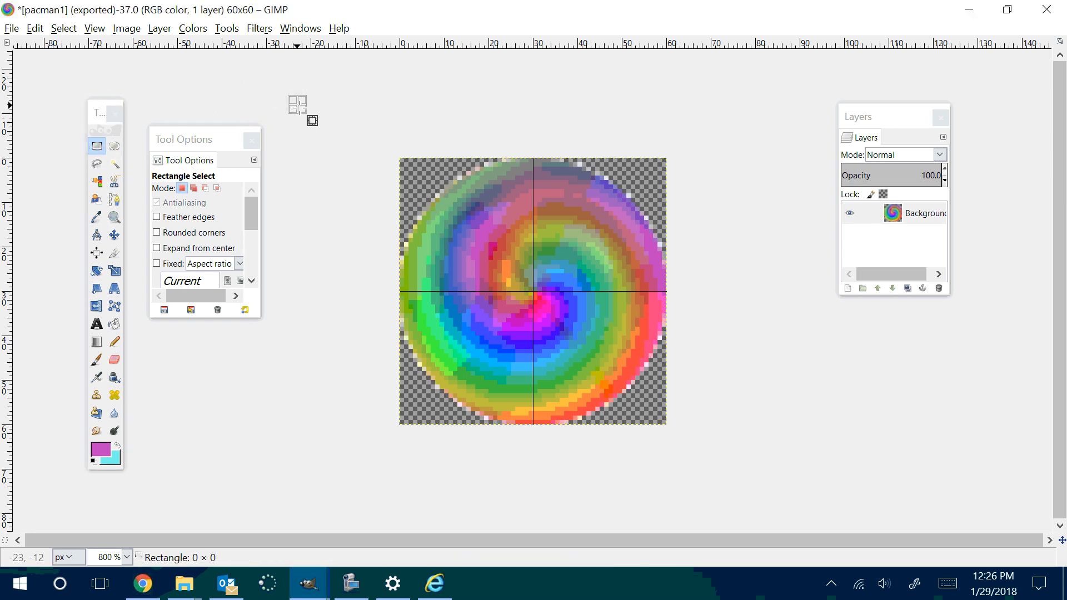
left_click(97, 164)
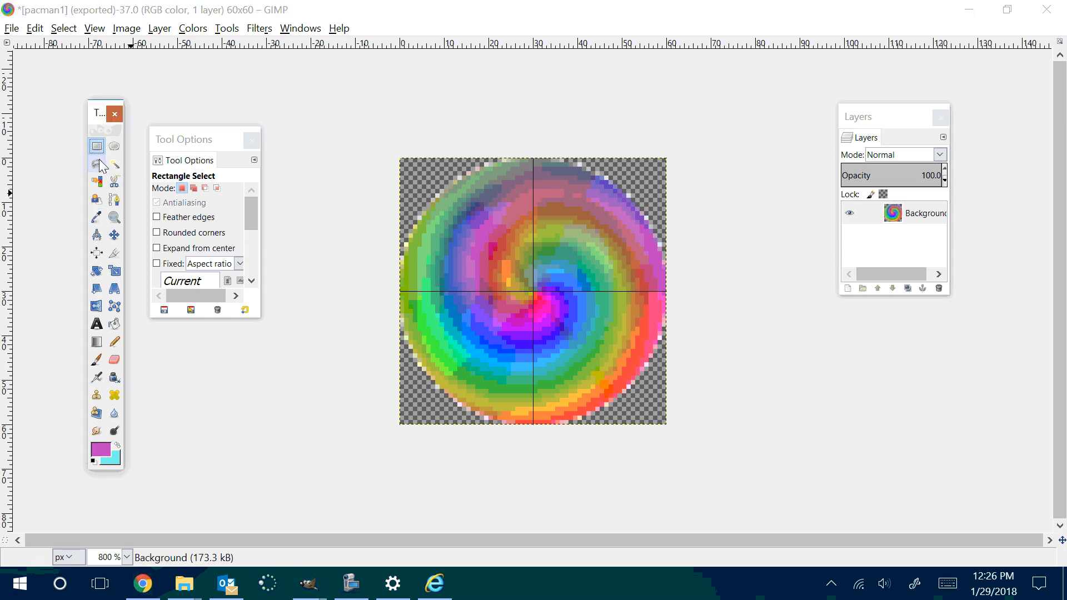
mouse_move(413, 230)
left_mouse_down()
mouse_move(471, 96)
mouse_move(582, 255)
left_mouse_up()
left_click(97, 146)
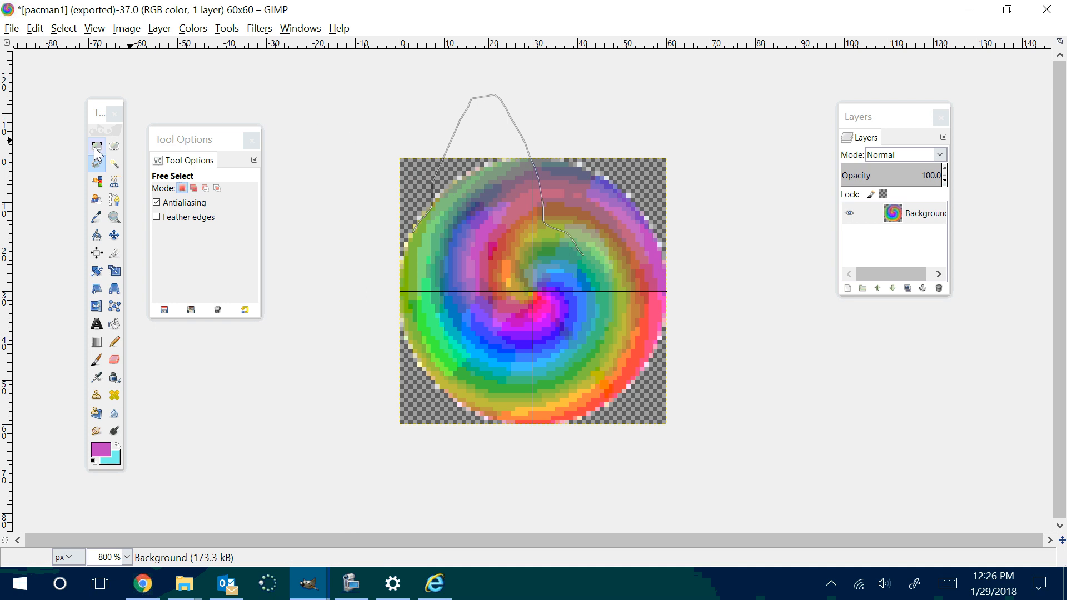
left_click(279, 96)
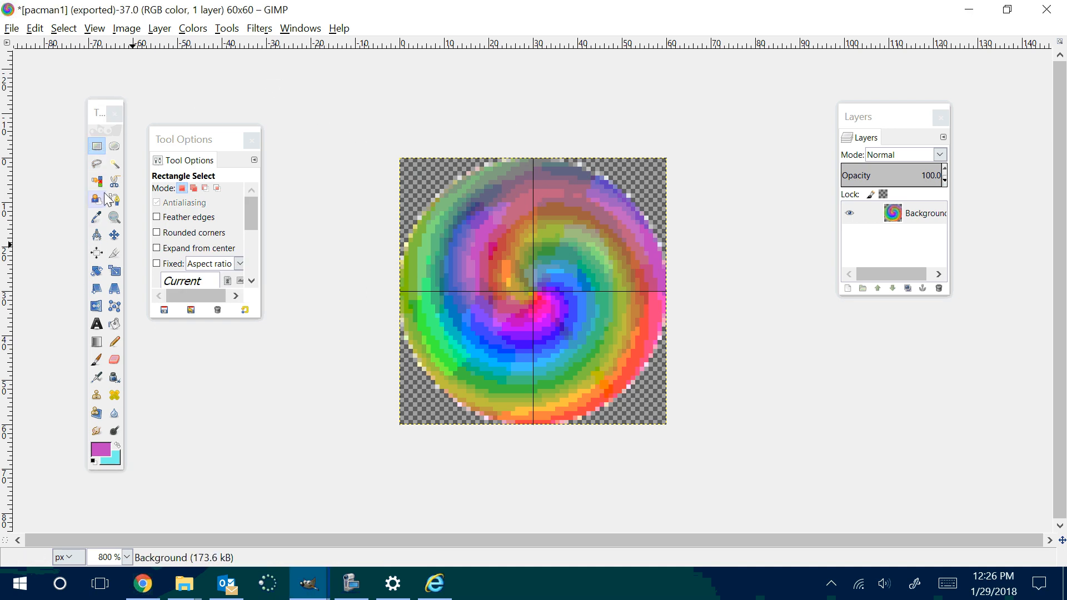
Step: Outline a mouth-shaped wedge with Free Select from the circle's center to about (59, 16) and (61, 40) on its right edge, closing it at the center
left_click(97, 165)
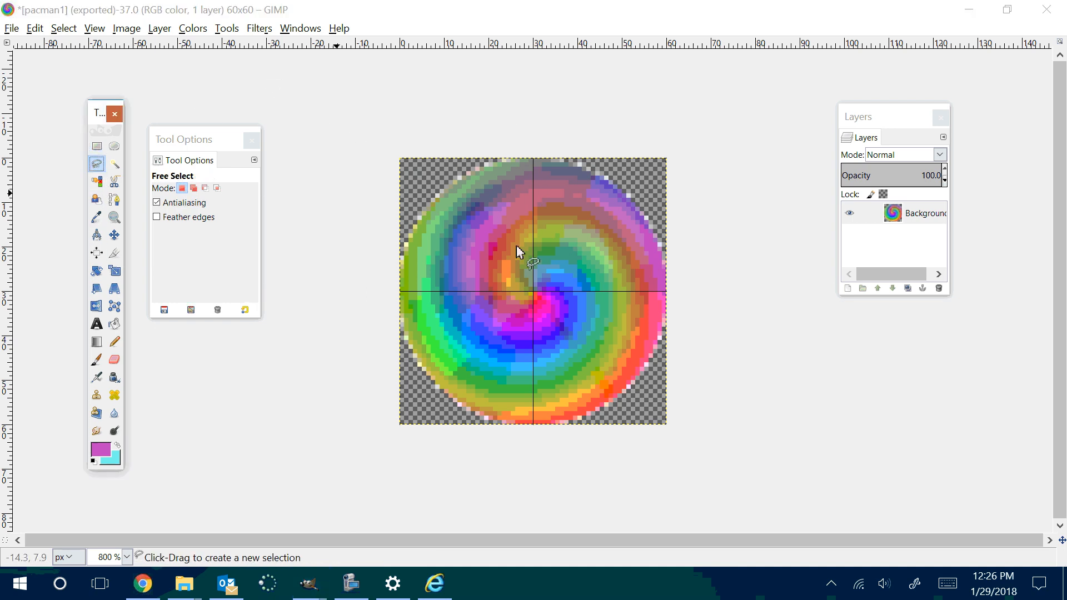
left_click(534, 289)
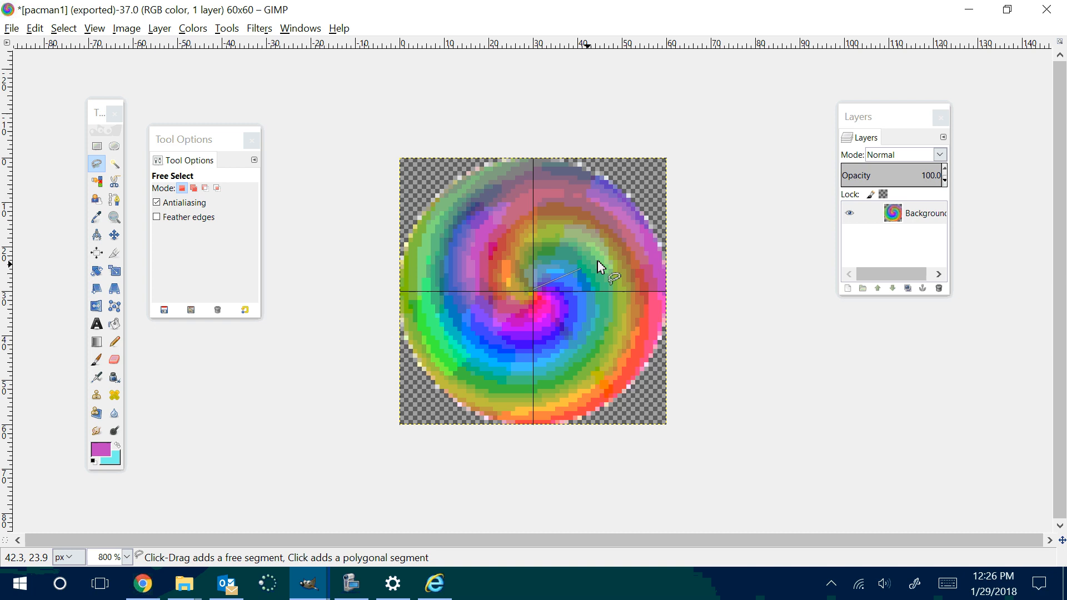
left_click(664, 229)
left_click(669, 260)
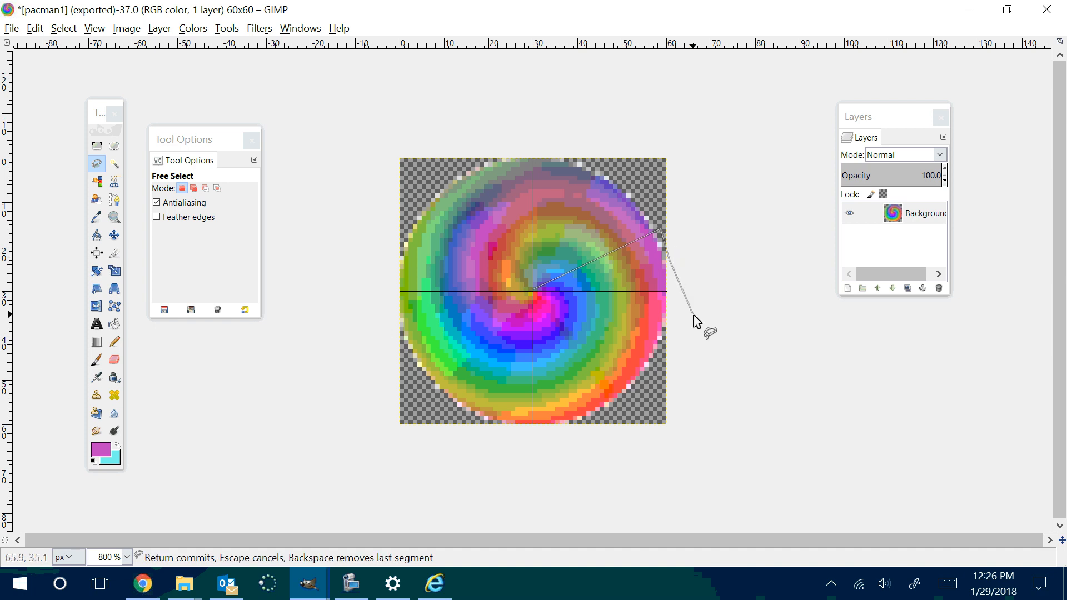
left_click(669, 337)
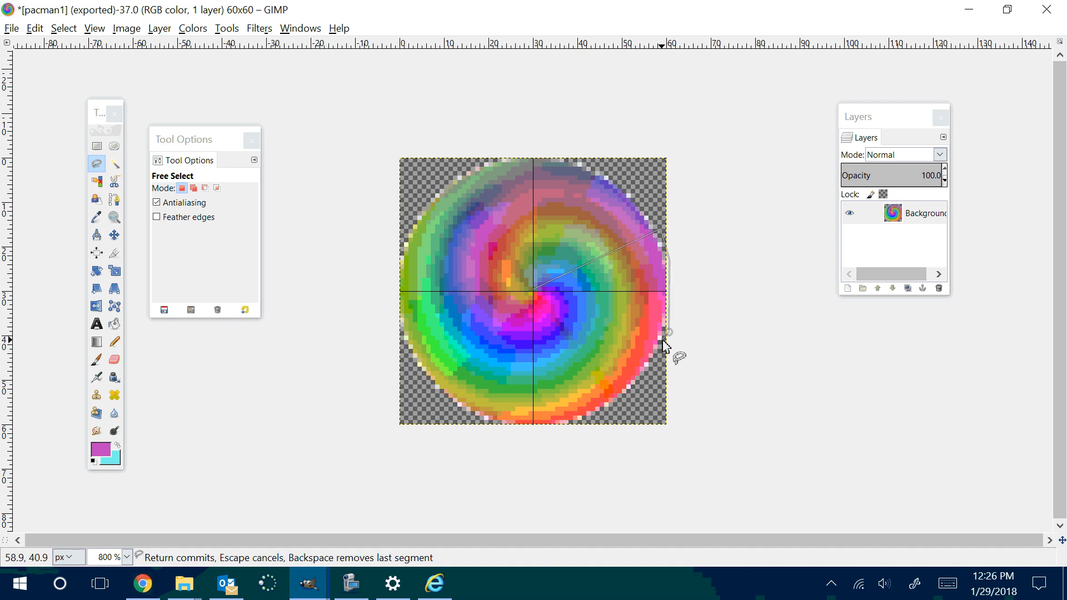
left_click(534, 290)
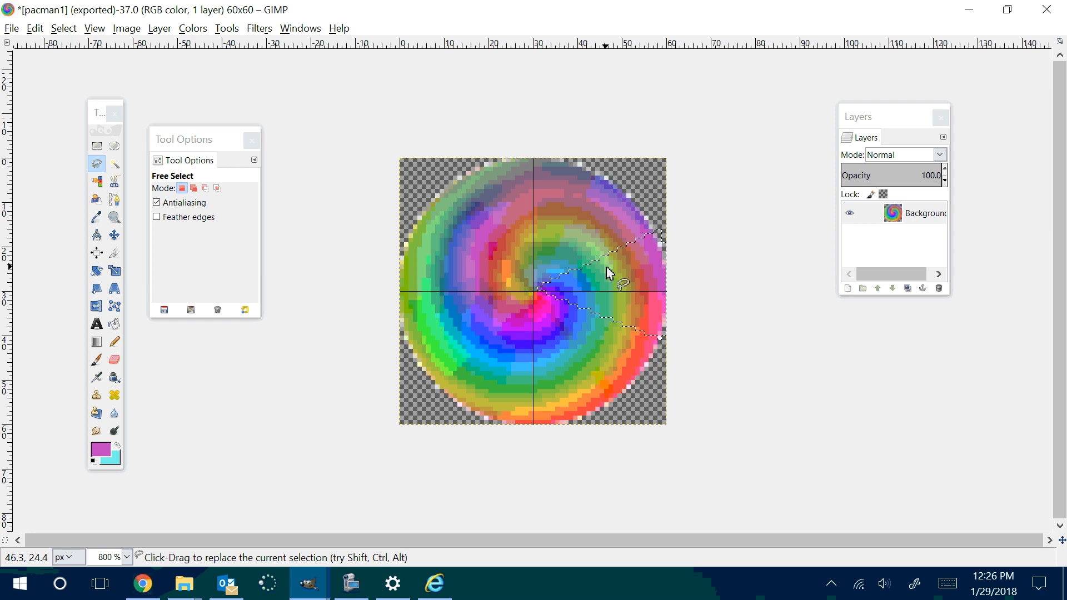
Step: Delete the selected mouth wedge from the circle and export the image as pacman2.png to the W1 First Gimp Lesson Button folder
key("Delete")
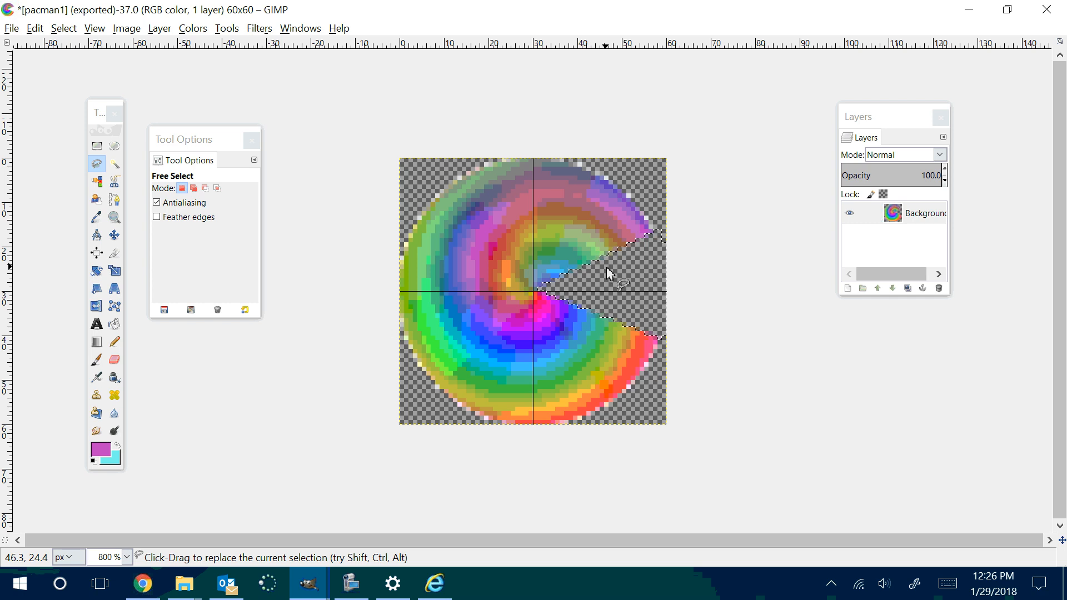
left_click(11, 28)
left_click(33, 231)
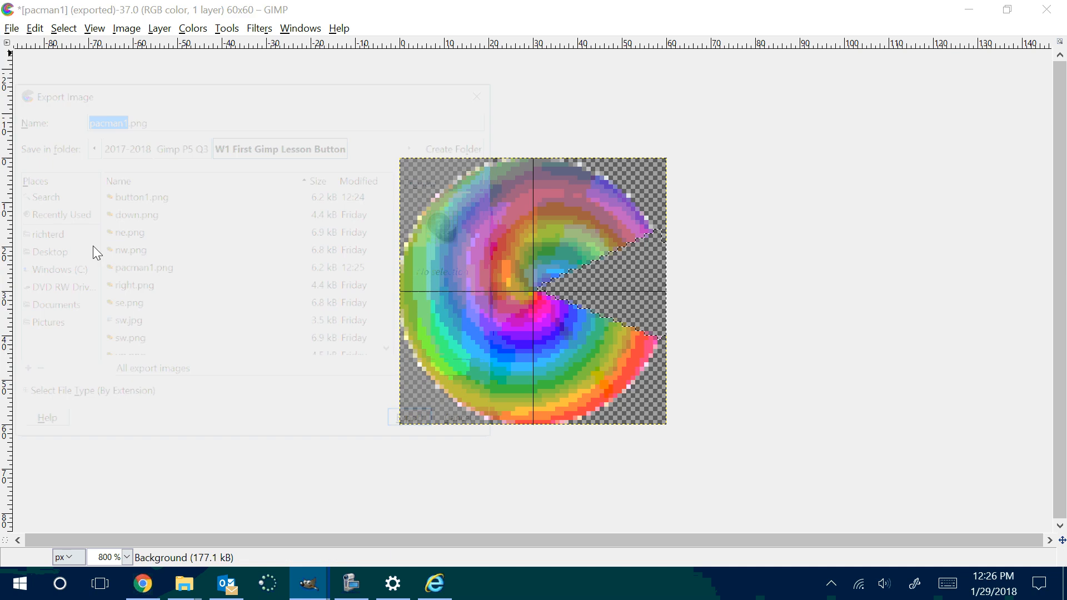
key("Right")
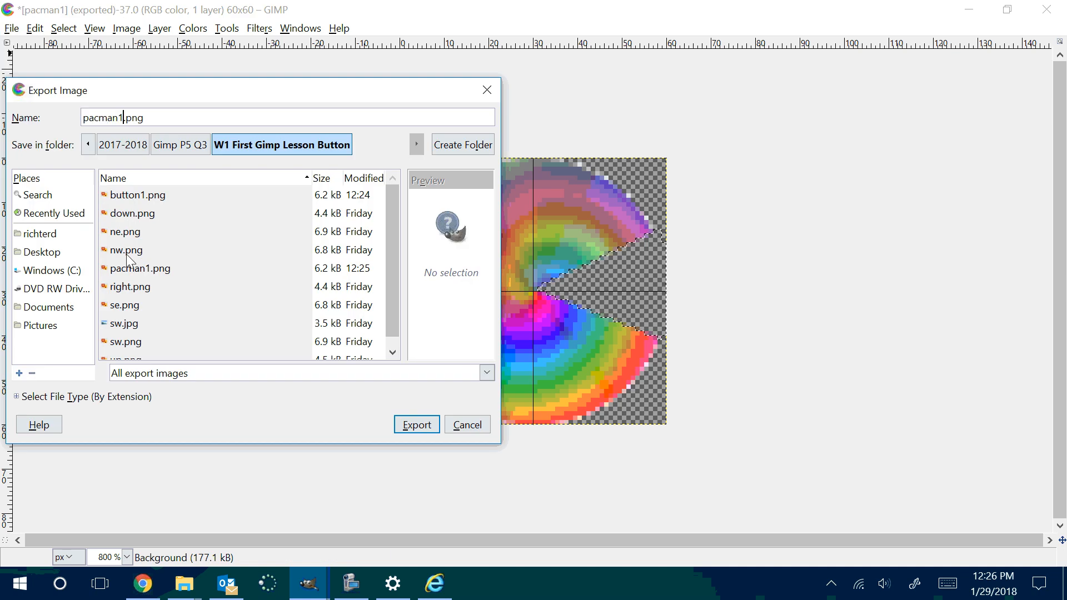
key("BackSpace")
type("2")
key("Return")
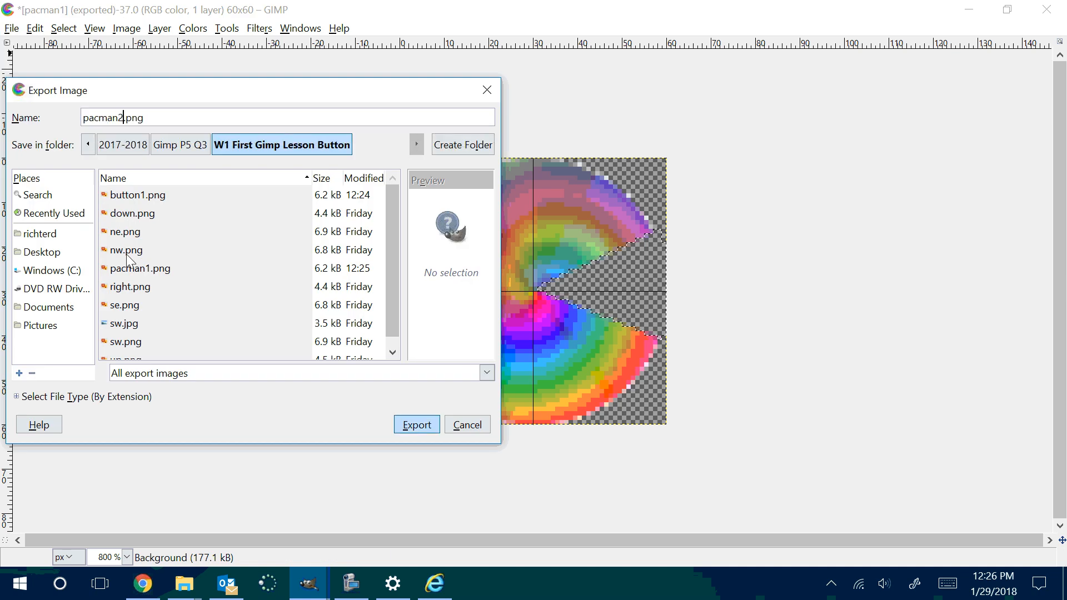
left_click(560, 430)
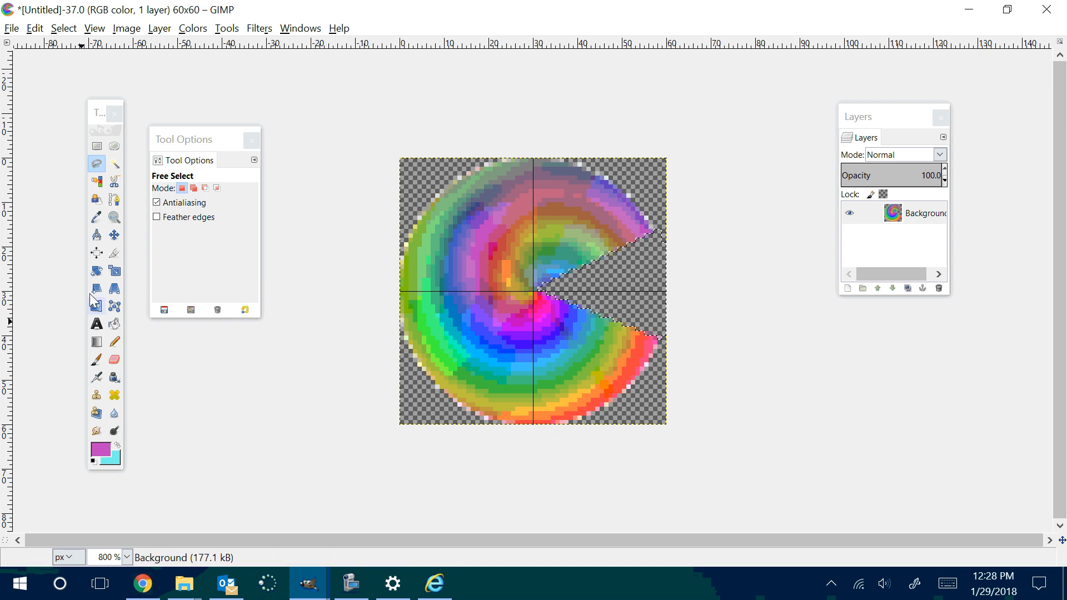
Step: Widen the mouth by outlining a Free Select wedge from the circle's center through about (51, 8) and (57, 48), and delete its contents
left_click(97, 163)
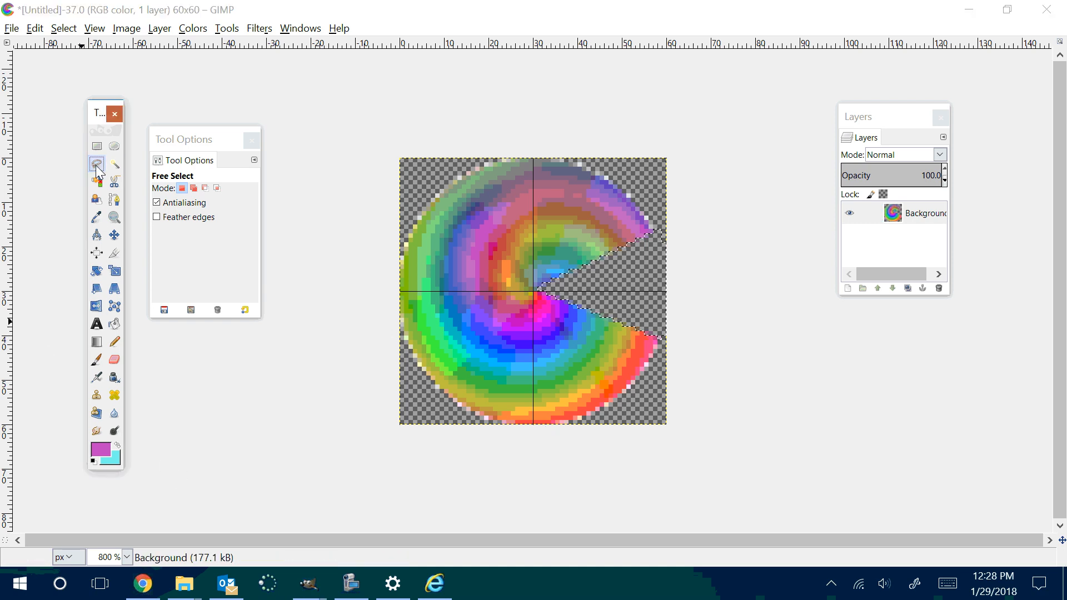
left_click(547, 287)
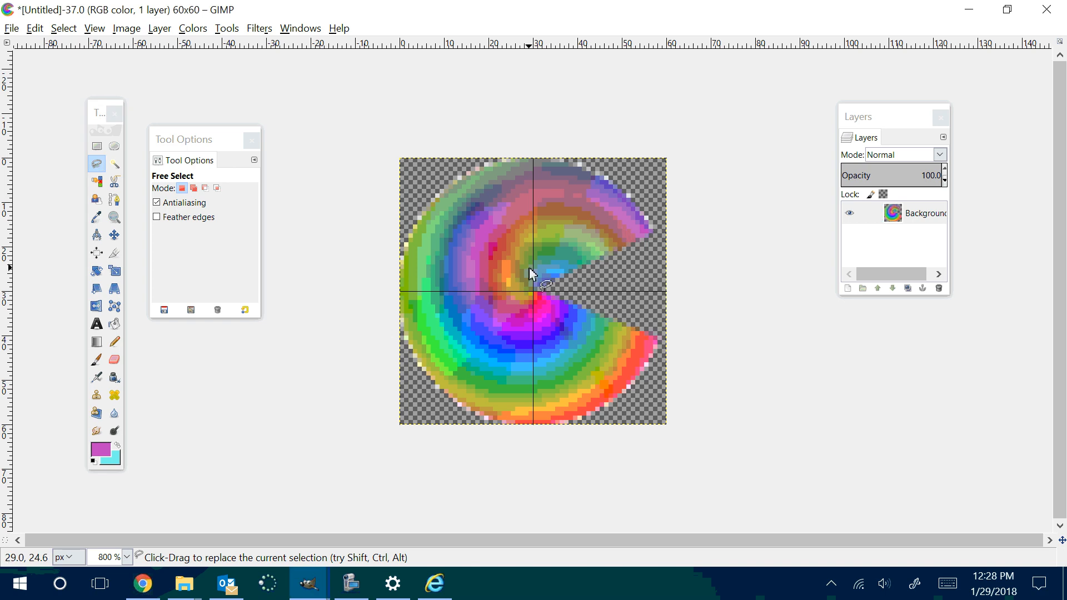
left_click(534, 289)
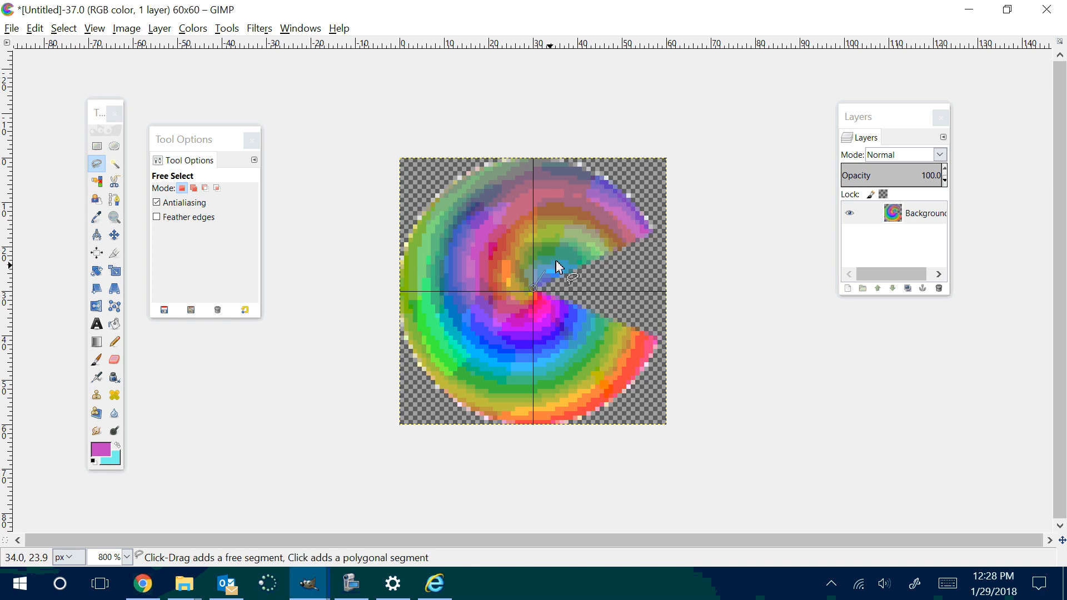
left_click(627, 194)
left_click(658, 209)
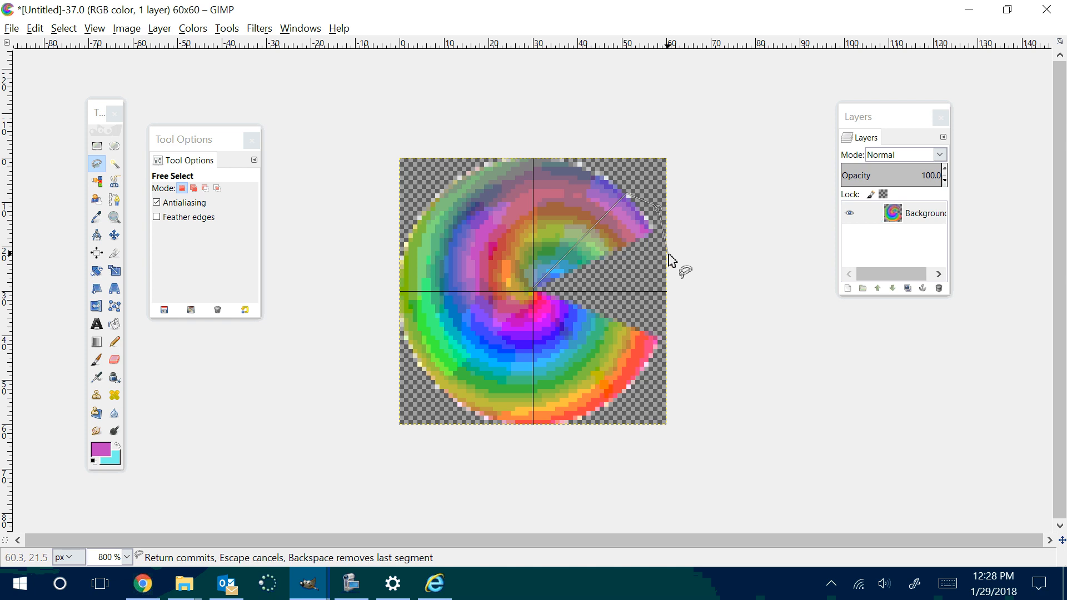
left_click(668, 253)
left_click(669, 334)
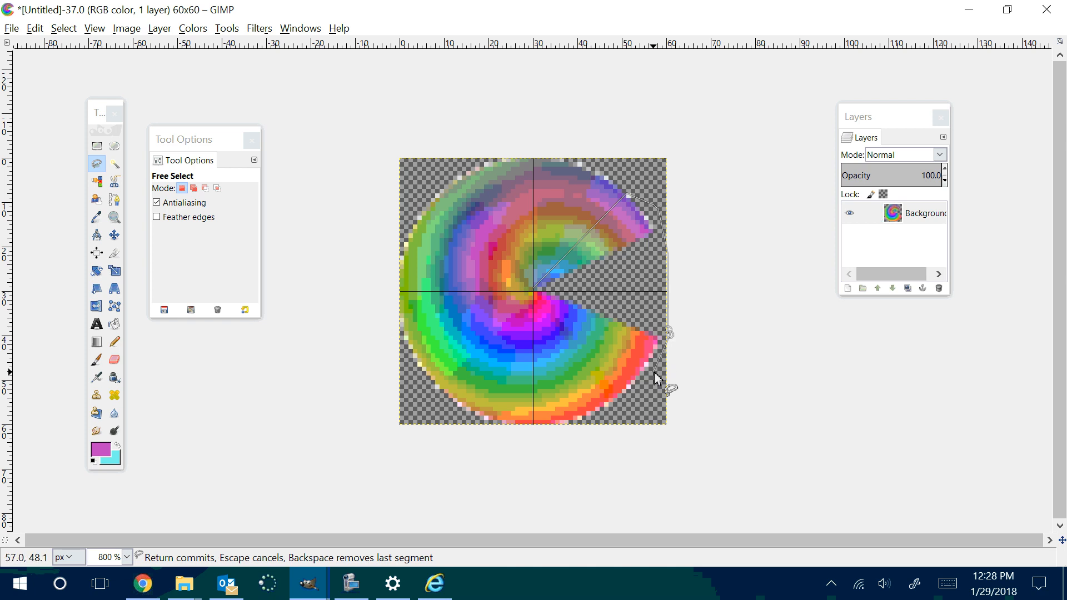
left_click(654, 372)
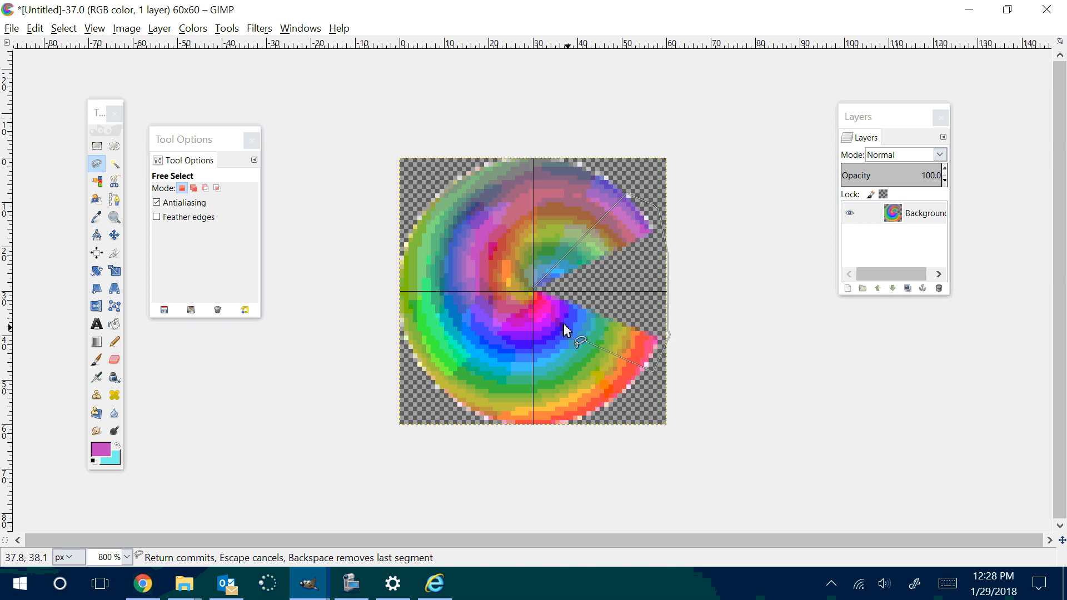
left_click(531, 288)
key("Delete")
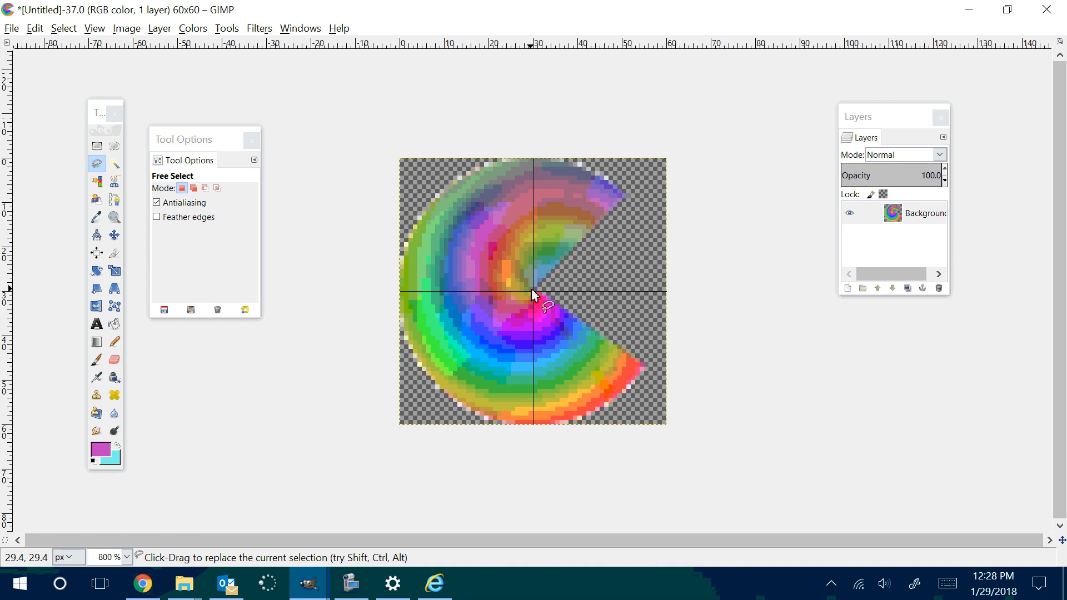
Step: Export the wider-mouthed image as pacman3.png to the same folder, keeping the current PNG options
left_click(11, 28)
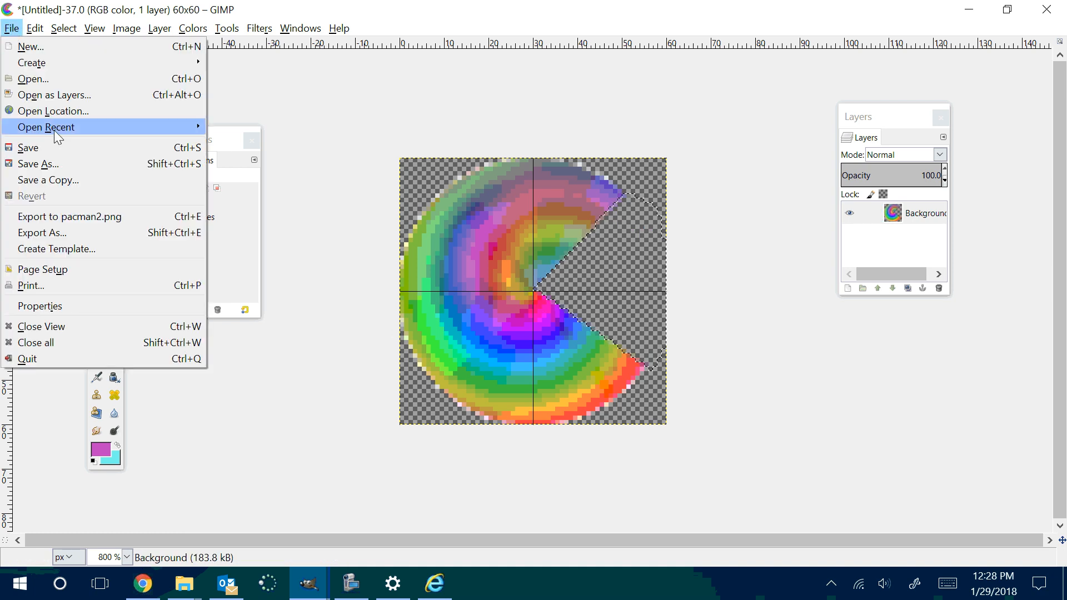
left_click(62, 231)
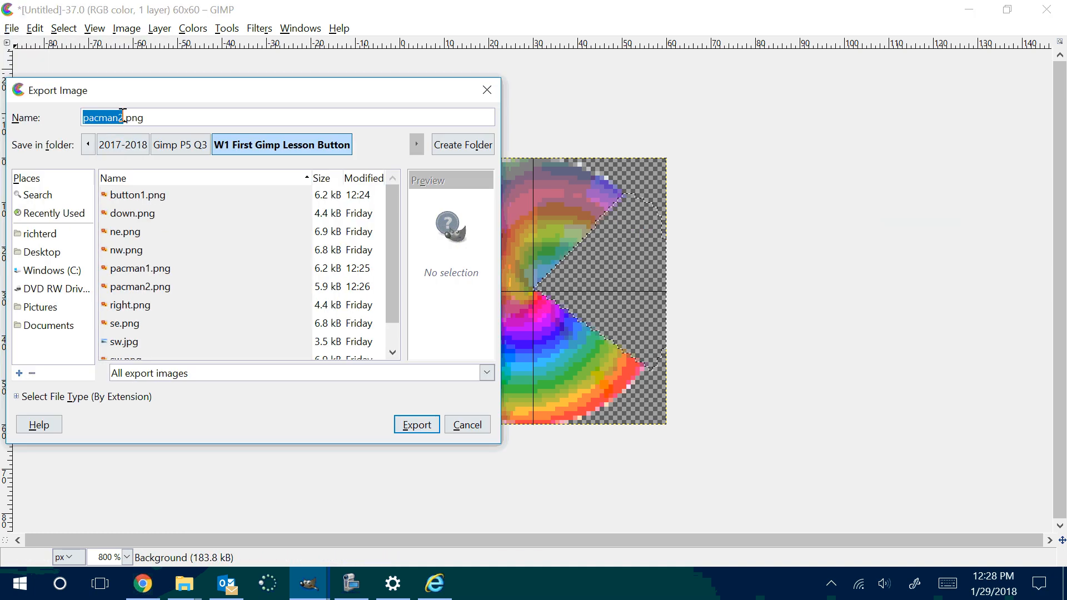
left_click(123, 117)
key("BackSpace")
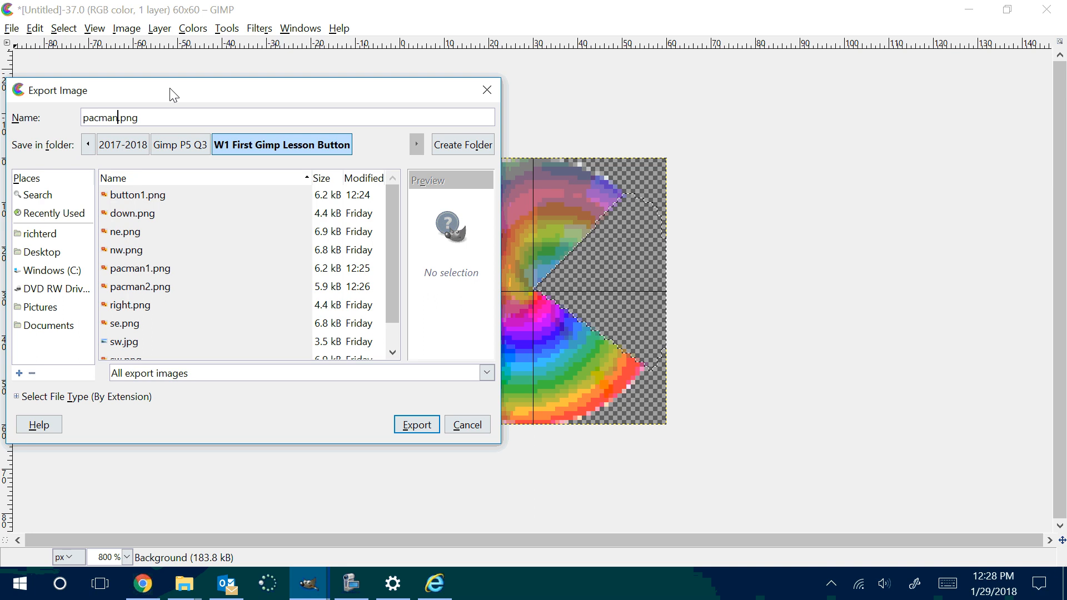
type("3")
key("Return")
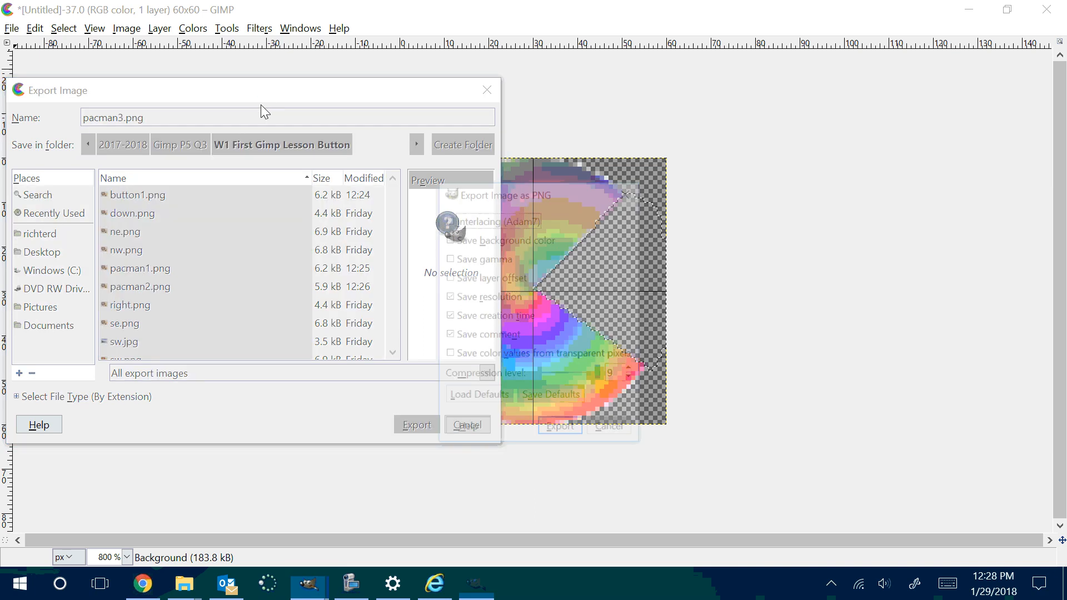
left_click(560, 426)
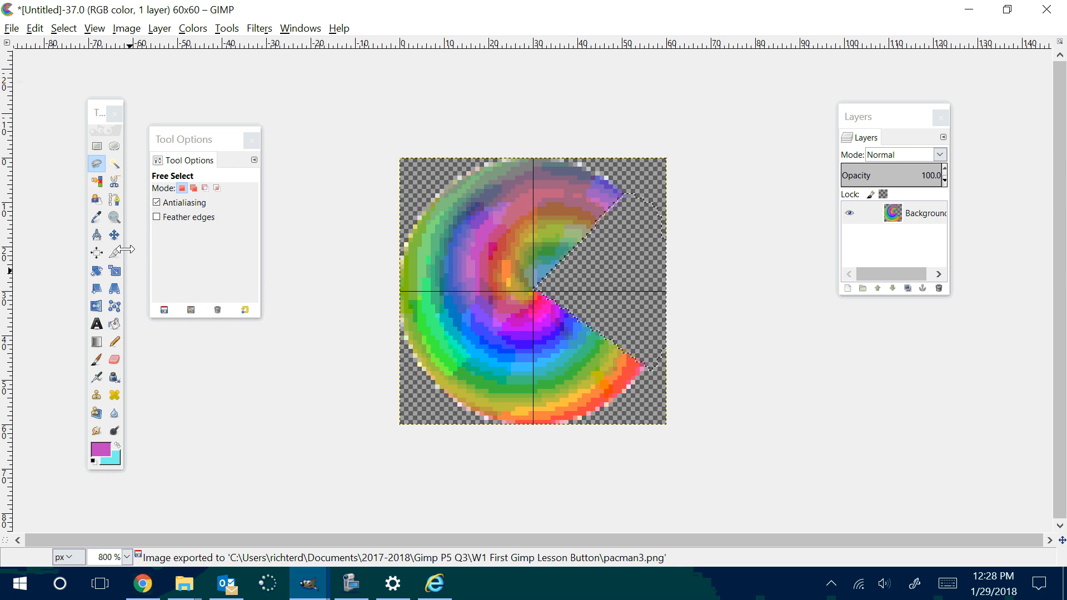
Step: Cut the mouth wider still with a Free Select wedge from the center through about (45, 4) and (51, 52), deleting the area inside
left_click(100, 166)
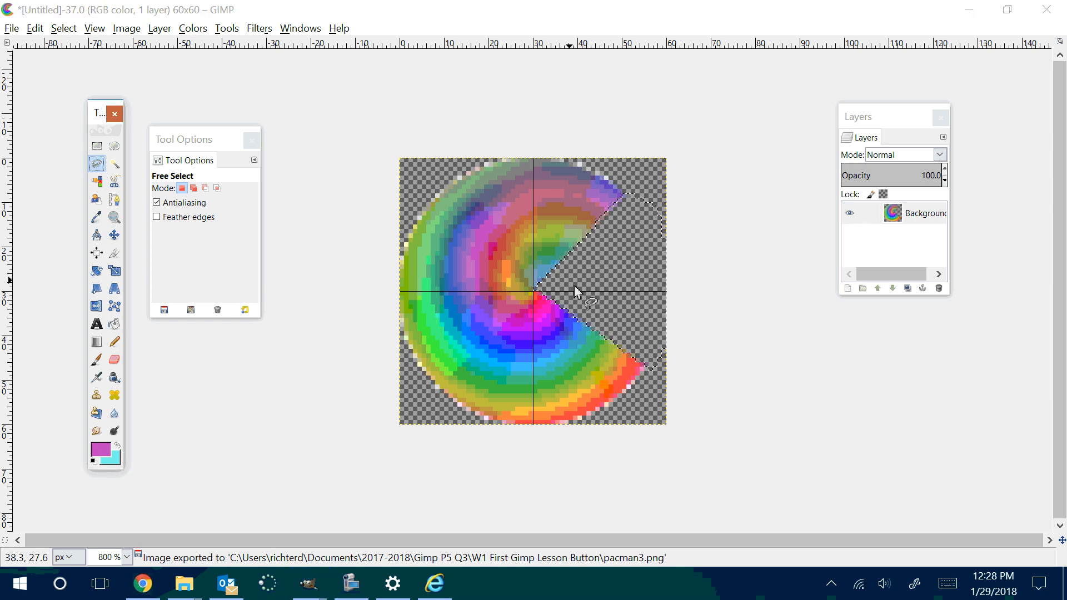
left_click(534, 291)
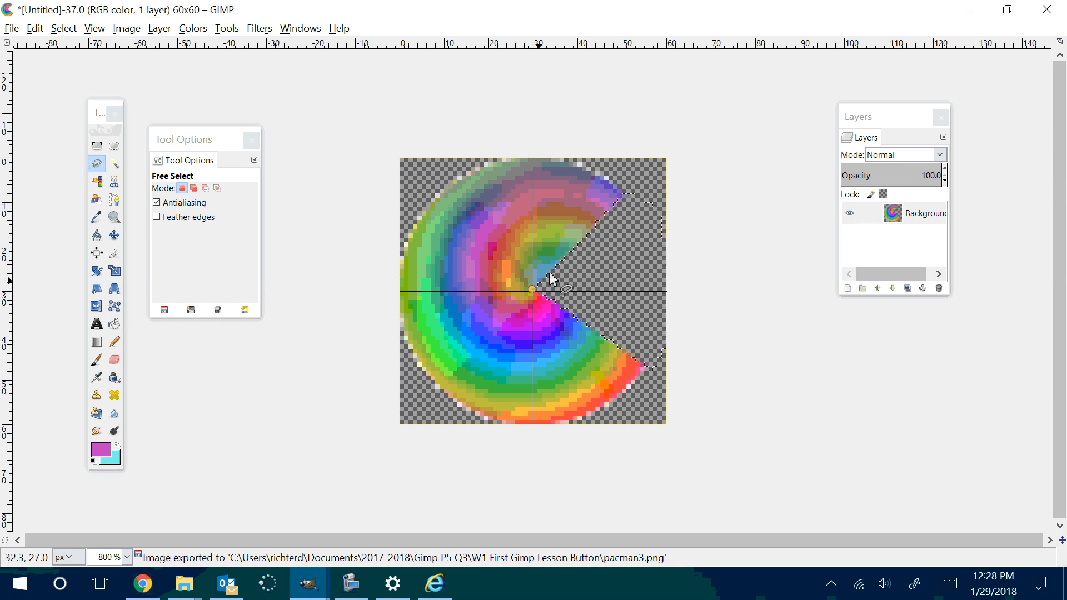
left_click(601, 176)
left_click(630, 177)
left_click(665, 241)
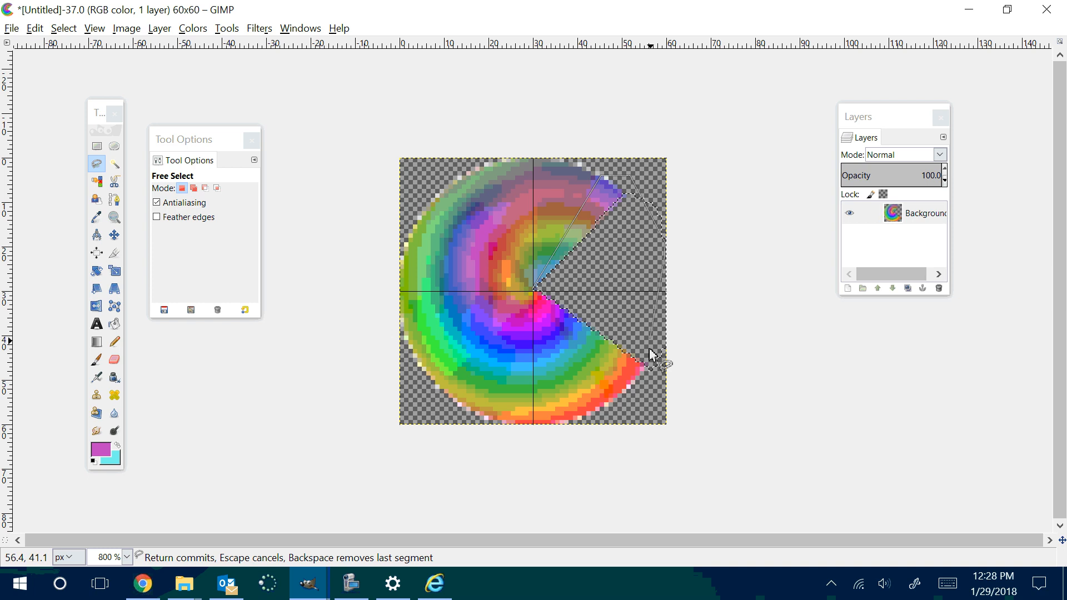
left_click(653, 381)
left_click(628, 389)
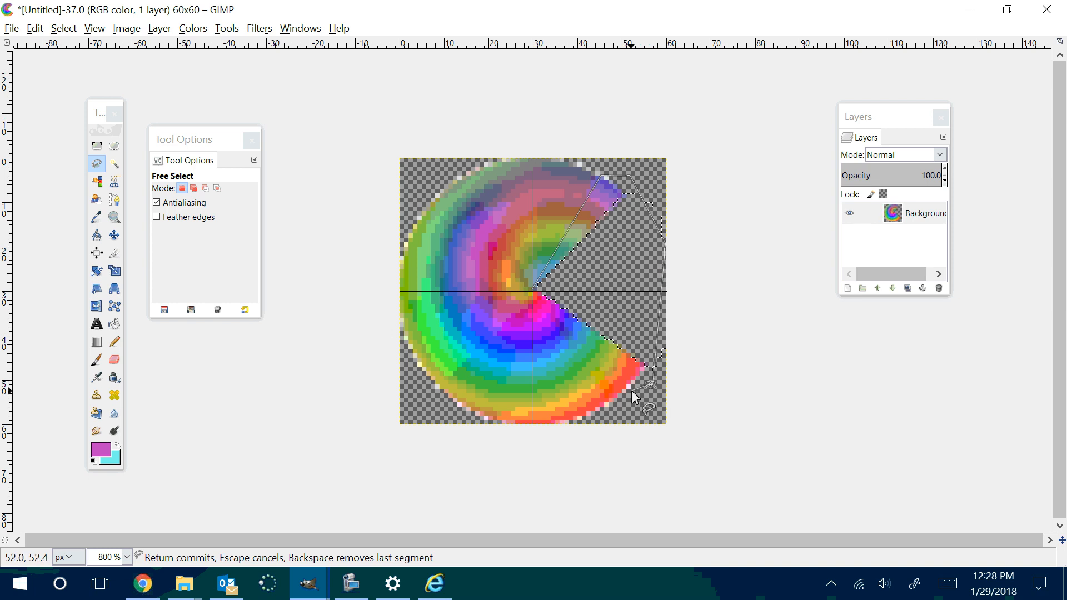
left_click(534, 289)
key("Delete")
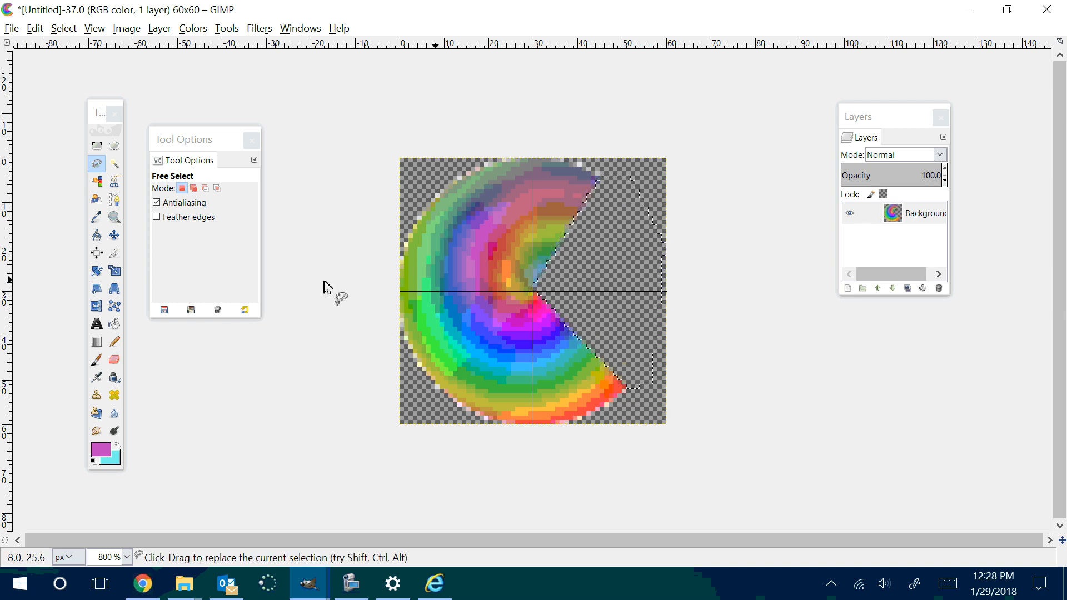
Step: Export the widest-mouthed image as pacman4.png to the same folder, keeping the current PNG options
left_click(11, 28)
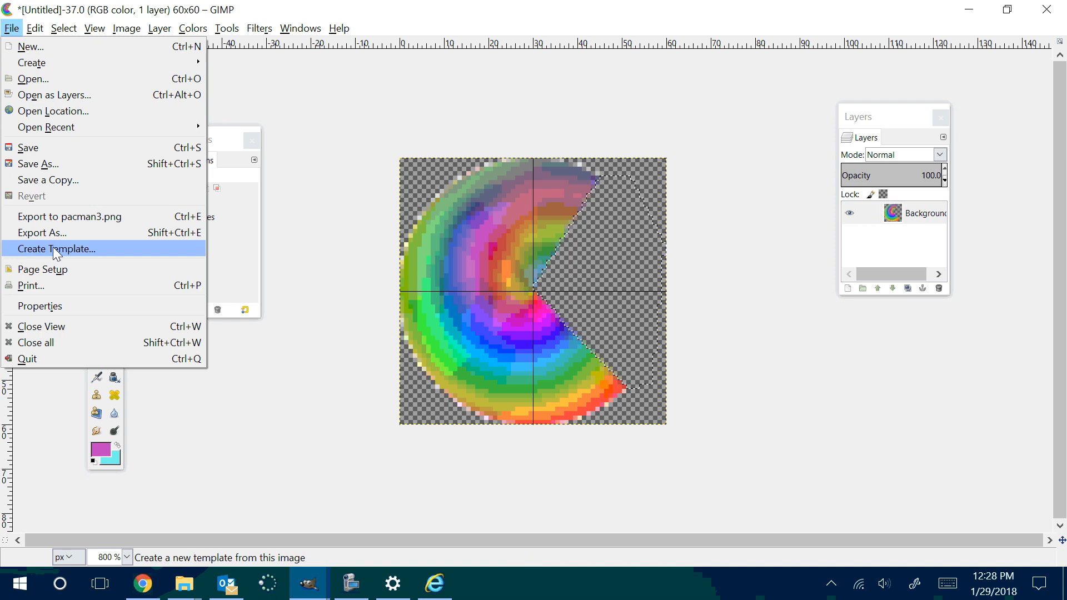
left_click(47, 234)
left_click(126, 118)
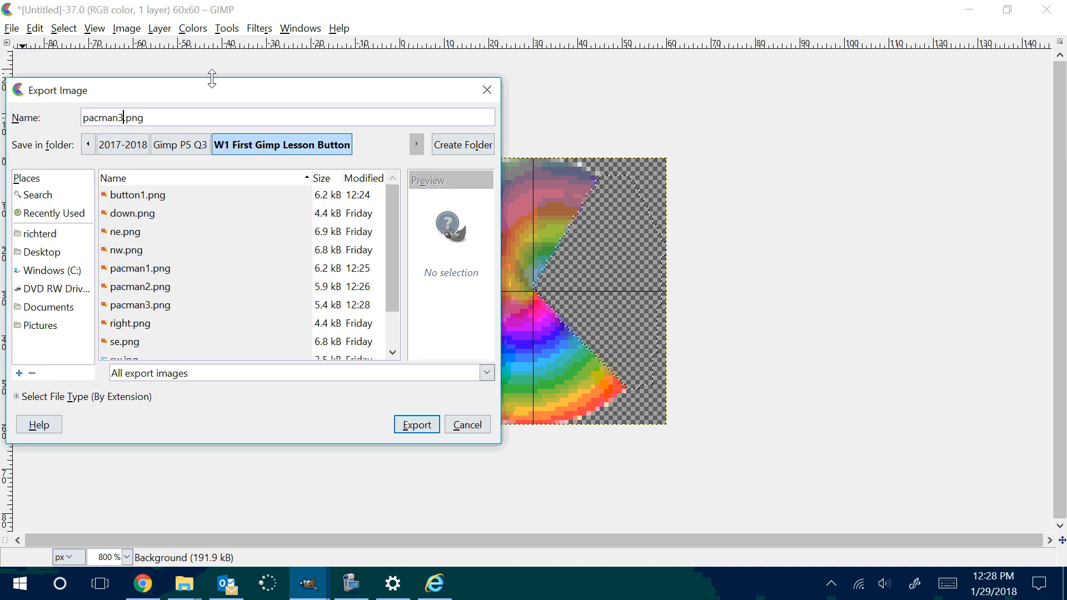
key("BackSpace")
type("4")
key("Return")
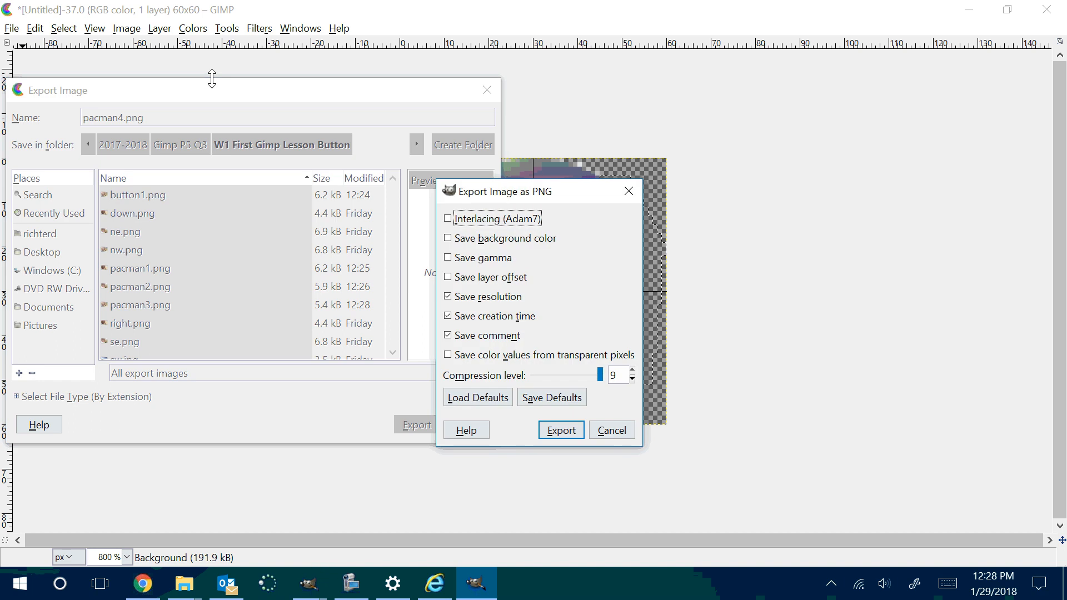
key("Return")
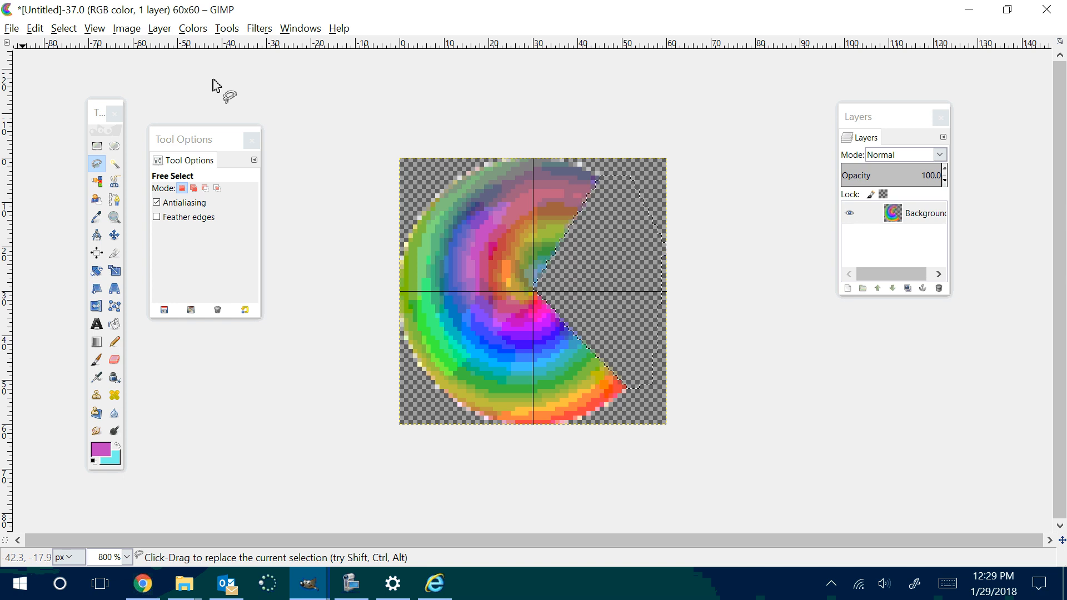
Step: Undo the mouth cuts back to the full circle and clear the remaining wedge selection using Rectangle Select
key("ctrl")
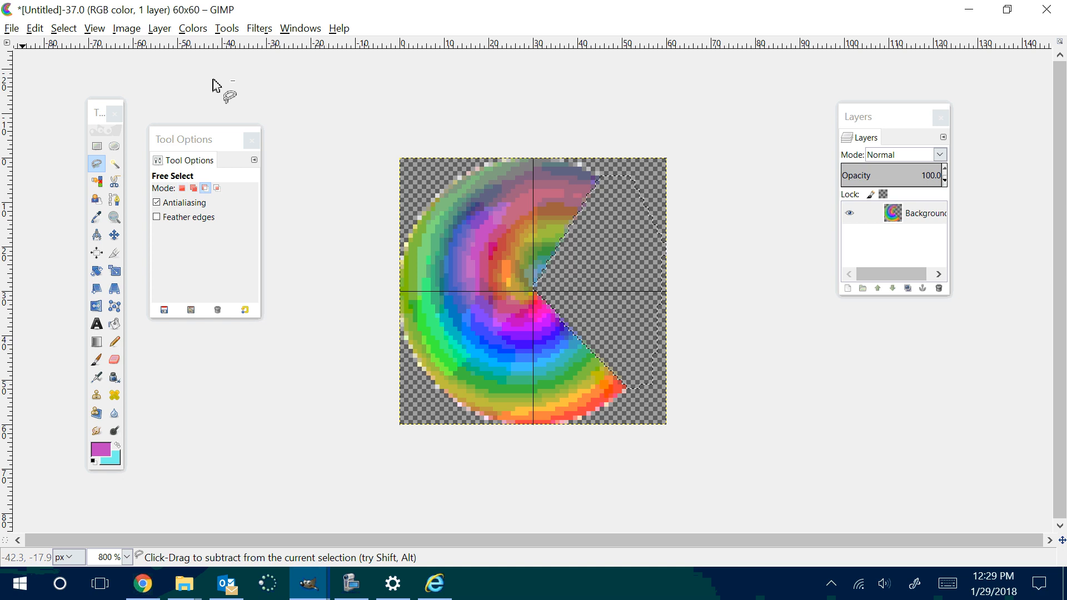
key("ctrl+z")
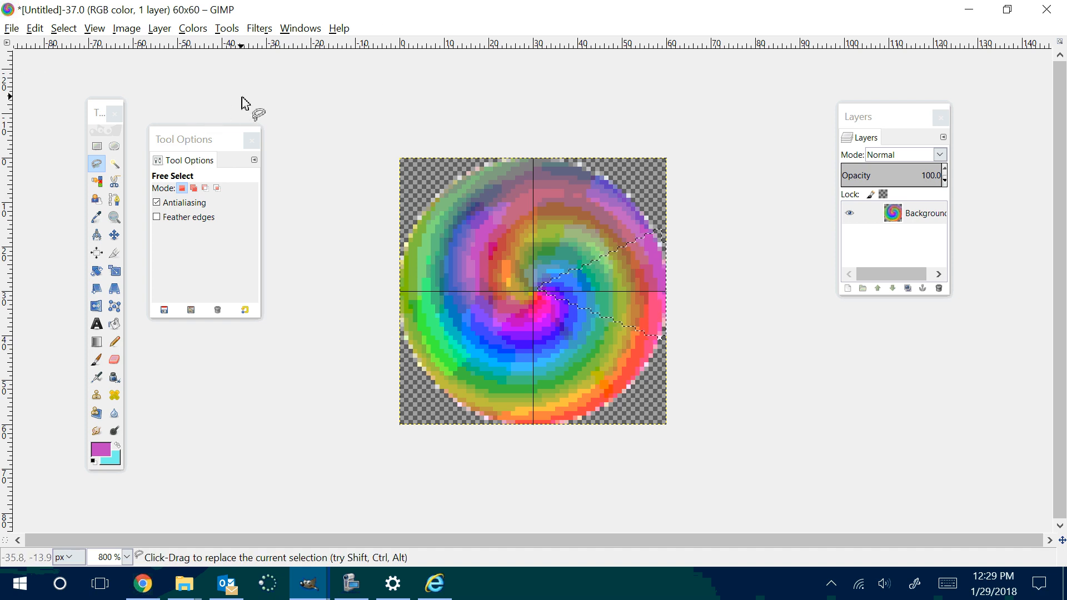
left_click(97, 146)
left_click(192, 108)
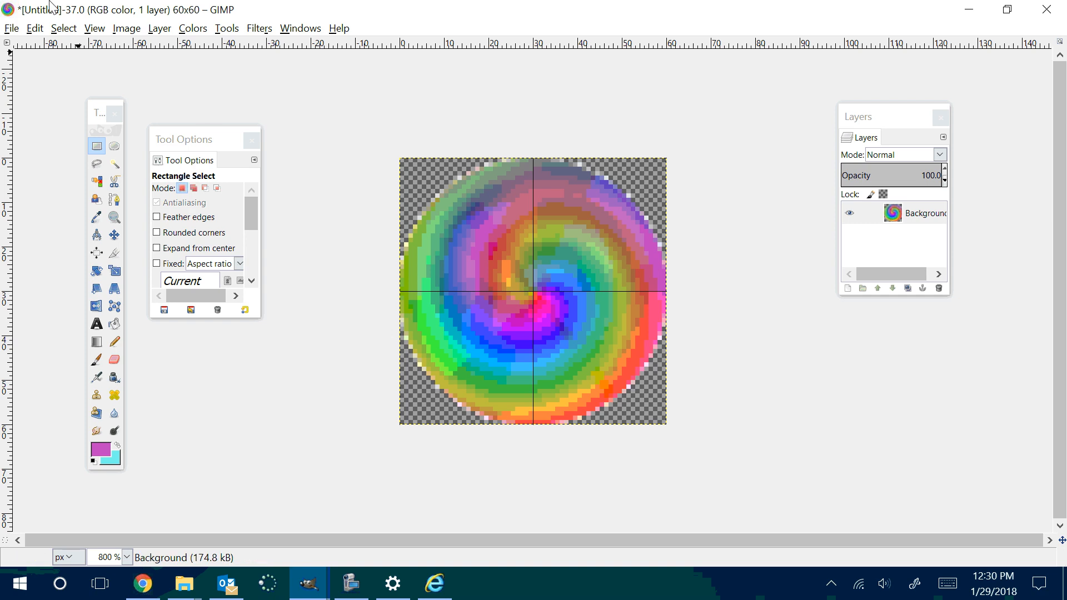
Step: Configure the image grid with a spacing of 10 by 10 pixels
left_click(95, 30)
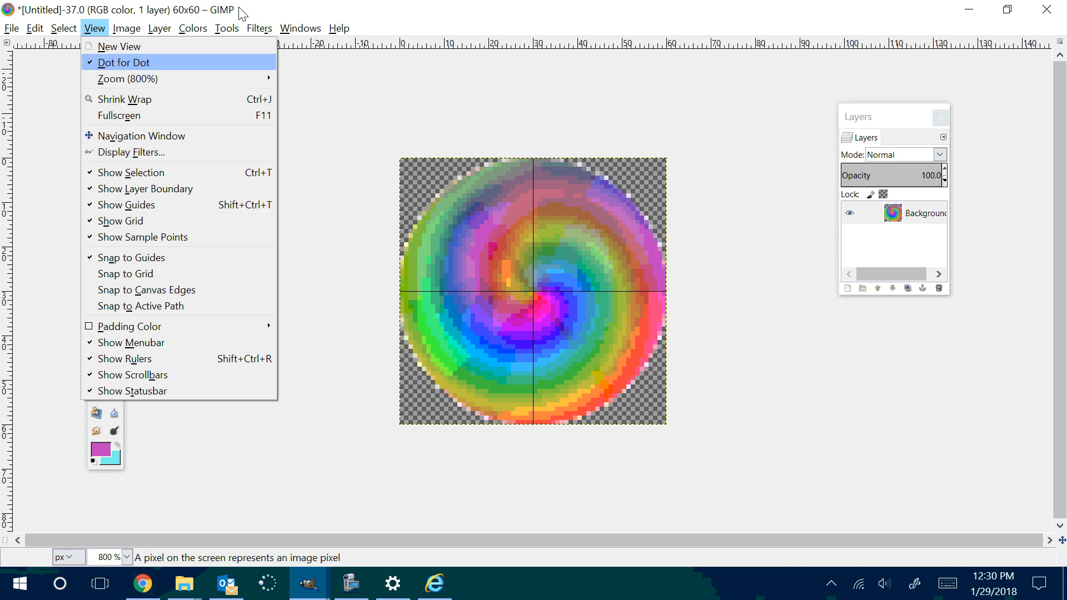
mouse_move(127, 29)
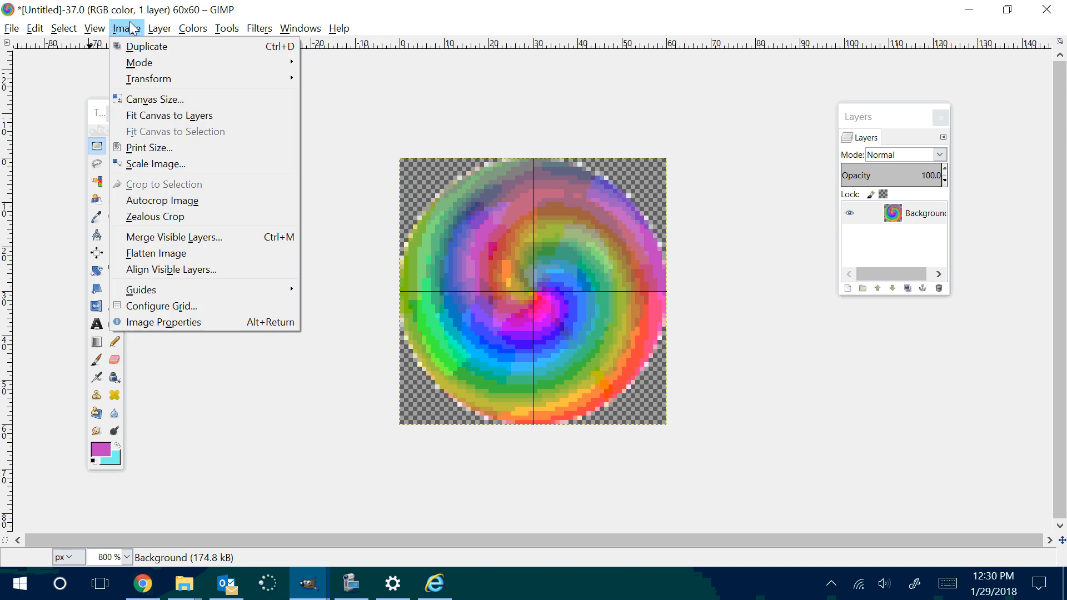
left_click(161, 304)
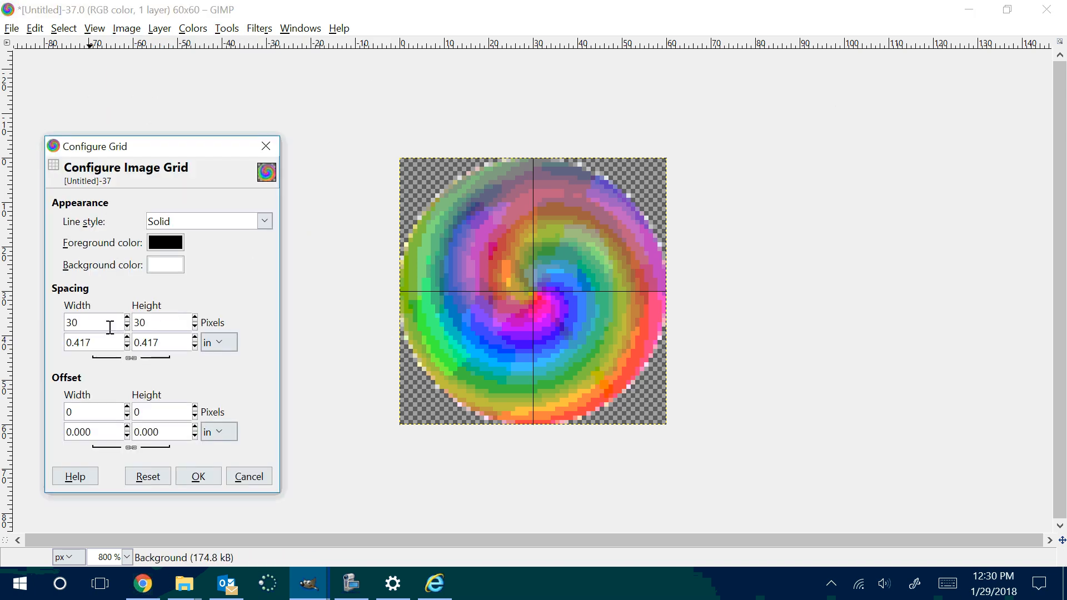
left_click_drag(95, 323, 55, 323)
type("10")
key("Tab")
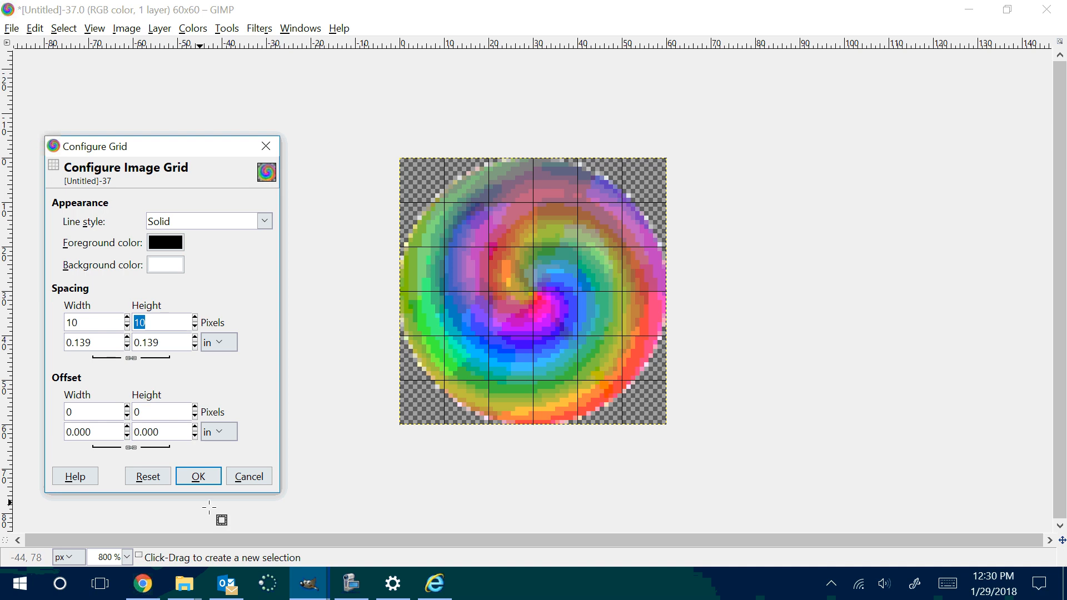
left_click(197, 478)
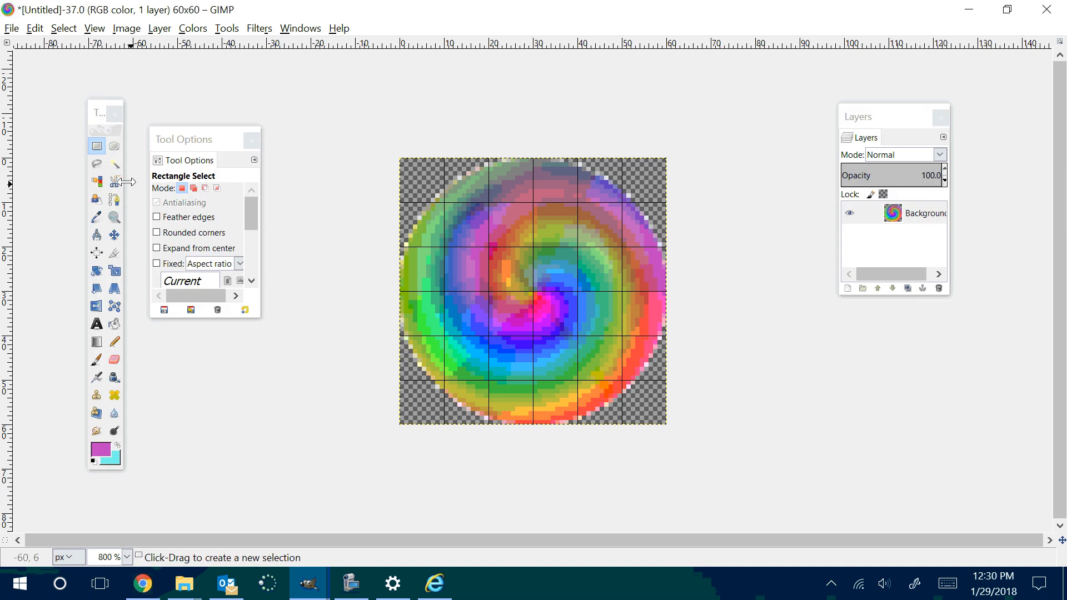
Step: Free-select a right-pointing arrow on the grid through (10, 20), (30, 20), (30, 10), (50, 30), (30, 50), (30, 40) and (10, 40)
left_click(96, 164)
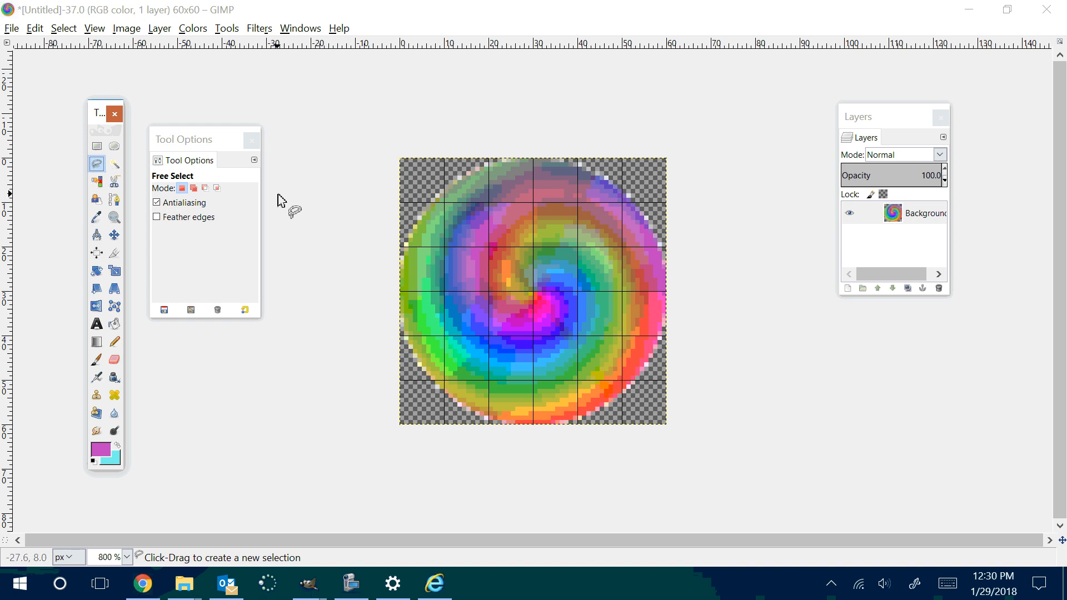
left_click(444, 246)
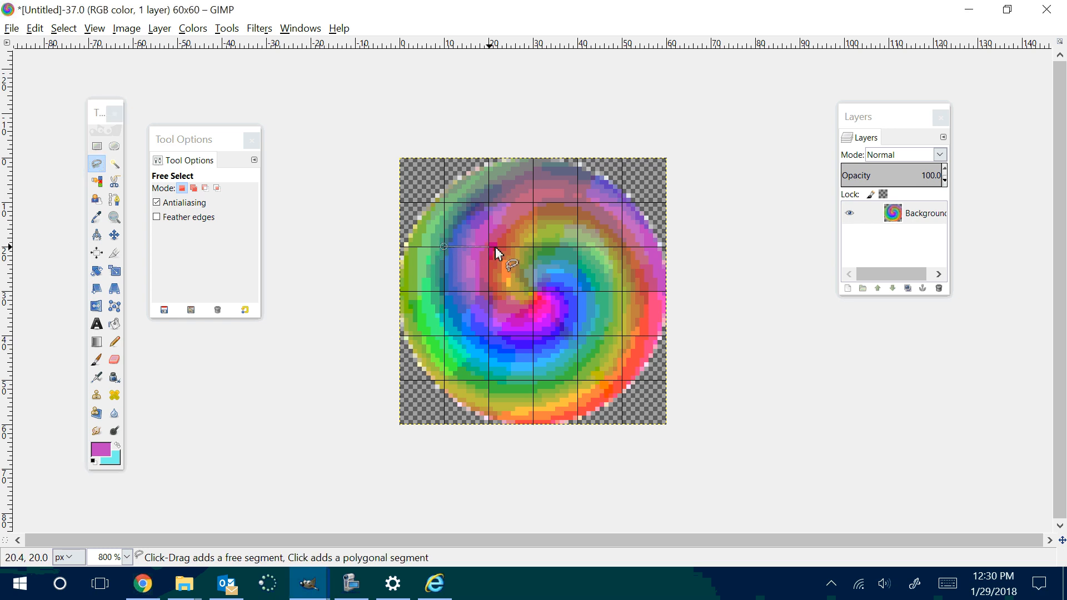
left_click(532, 247)
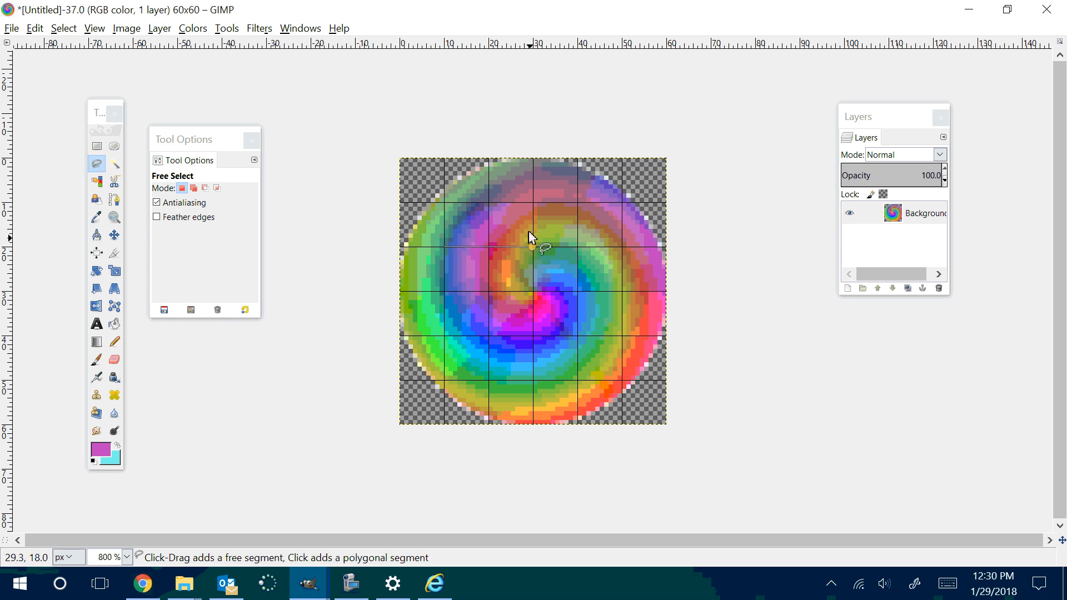
left_click(533, 203)
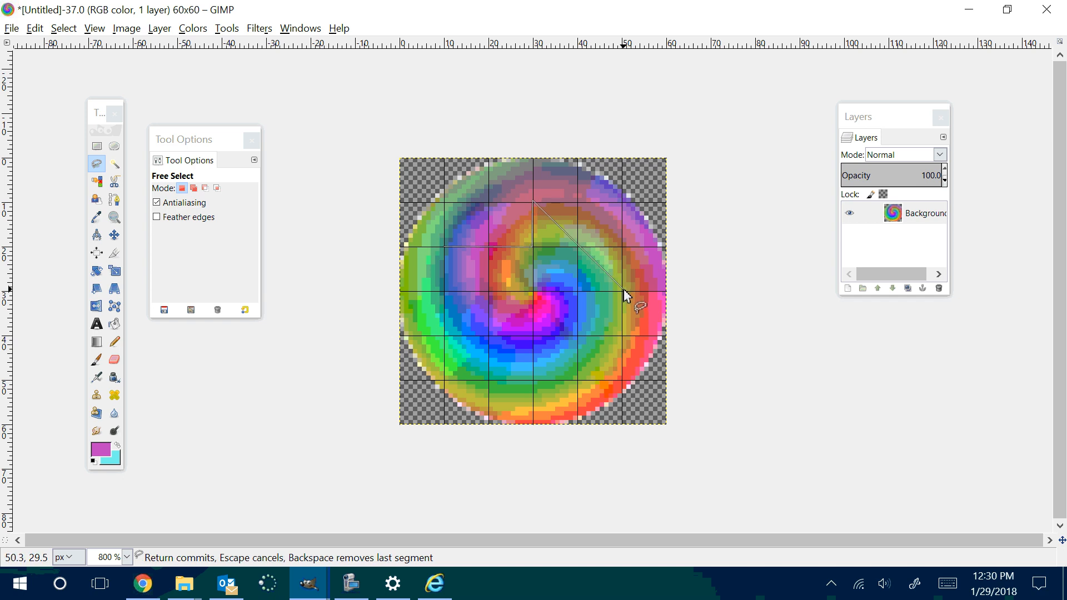
left_click(622, 291)
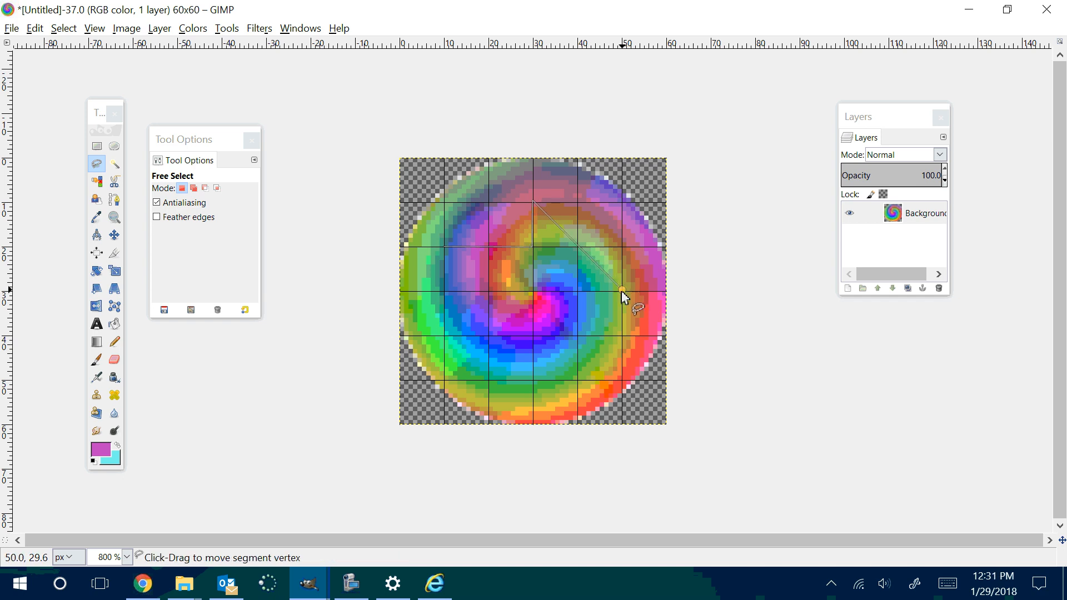
left_click(533, 381)
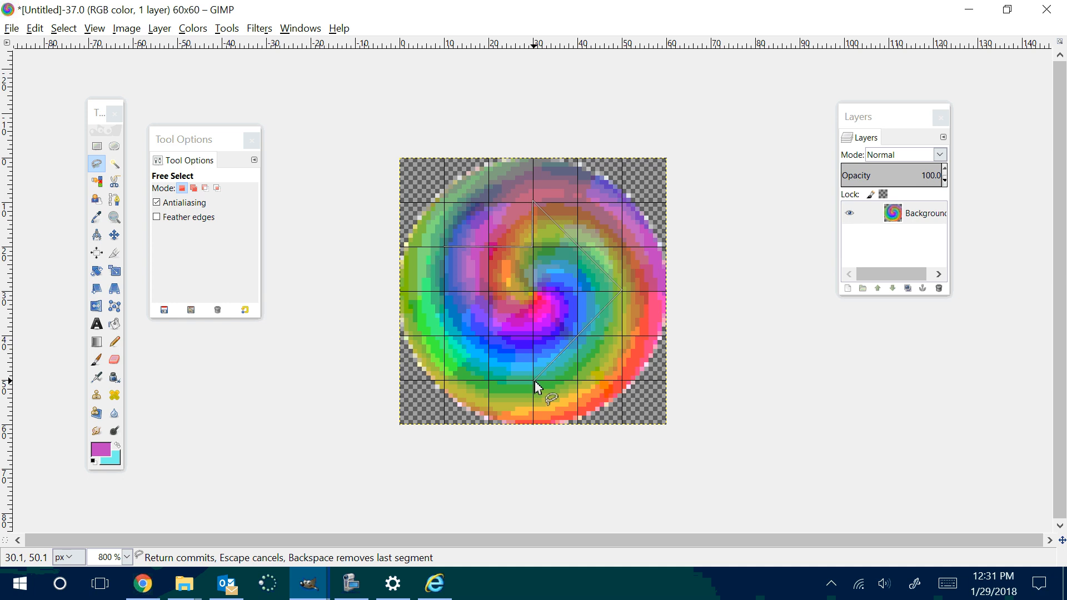
left_click(532, 336)
left_click(445, 336)
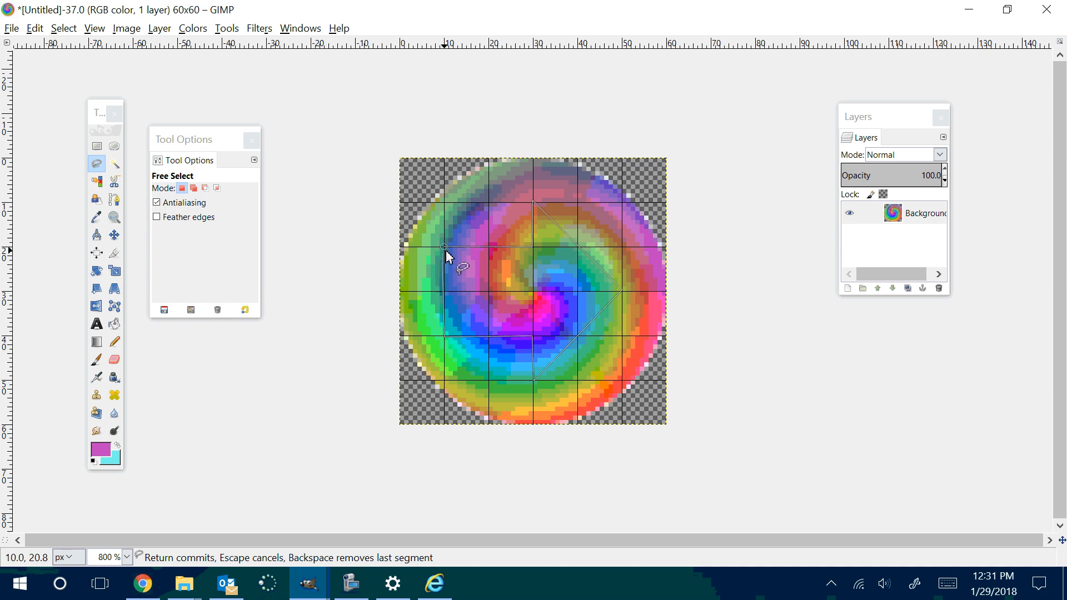
left_click(446, 256)
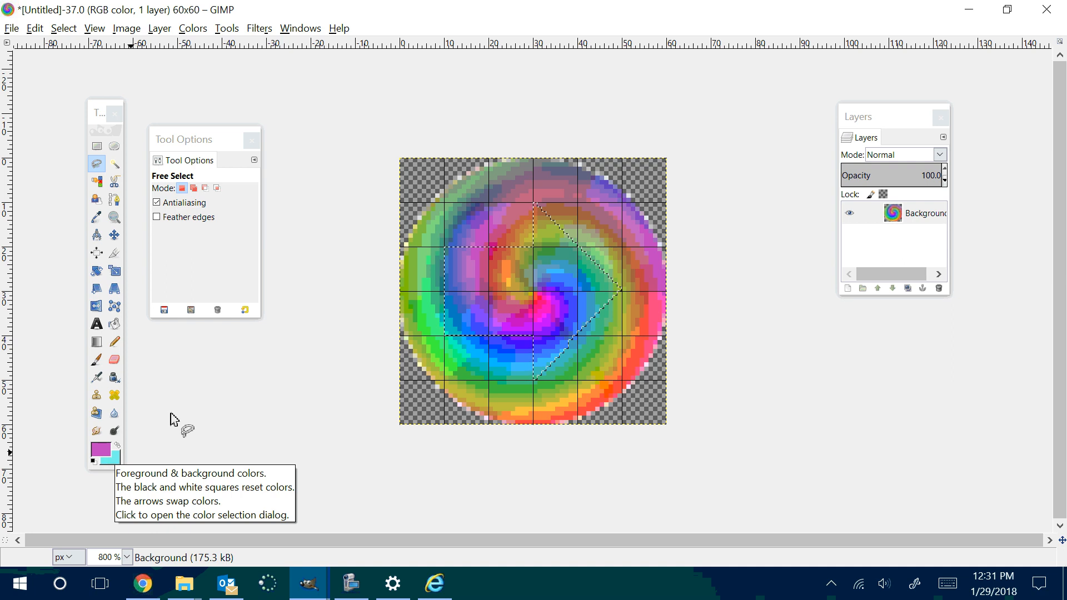
Step: Set the foreground color to yellow ffff00 and bucket-fill similar colors near the center of the arrow selection
left_click(103, 449)
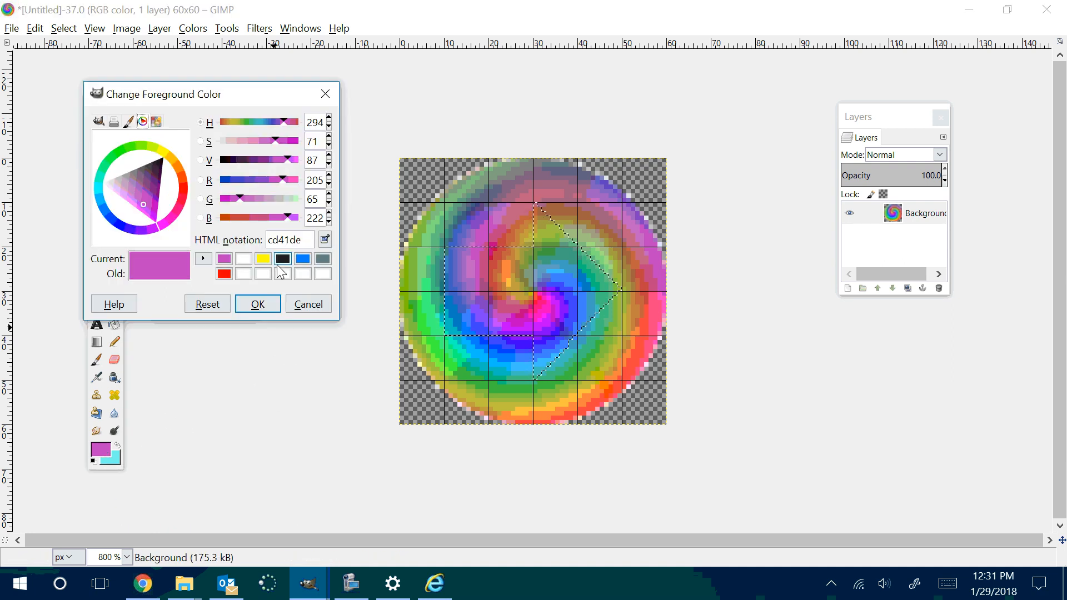
left_click(264, 260)
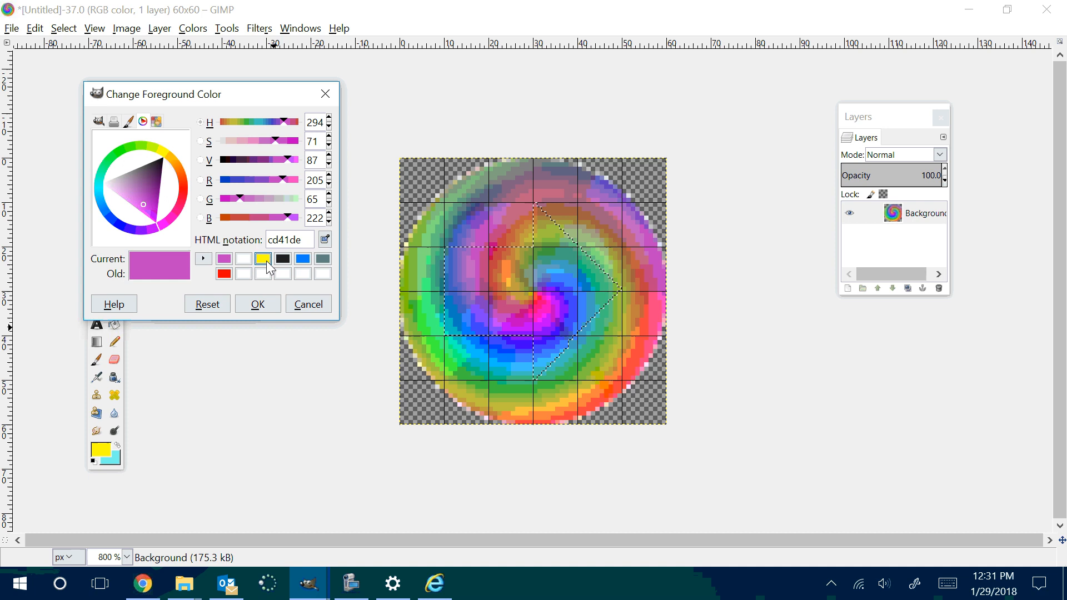
left_click(257, 304)
left_click(113, 323)
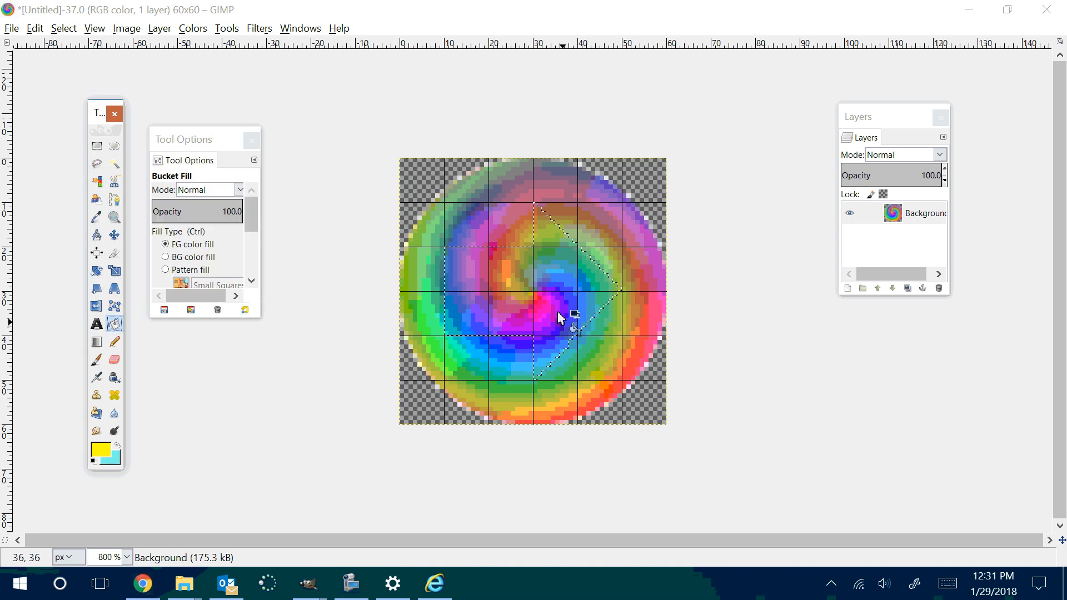
left_click(523, 289)
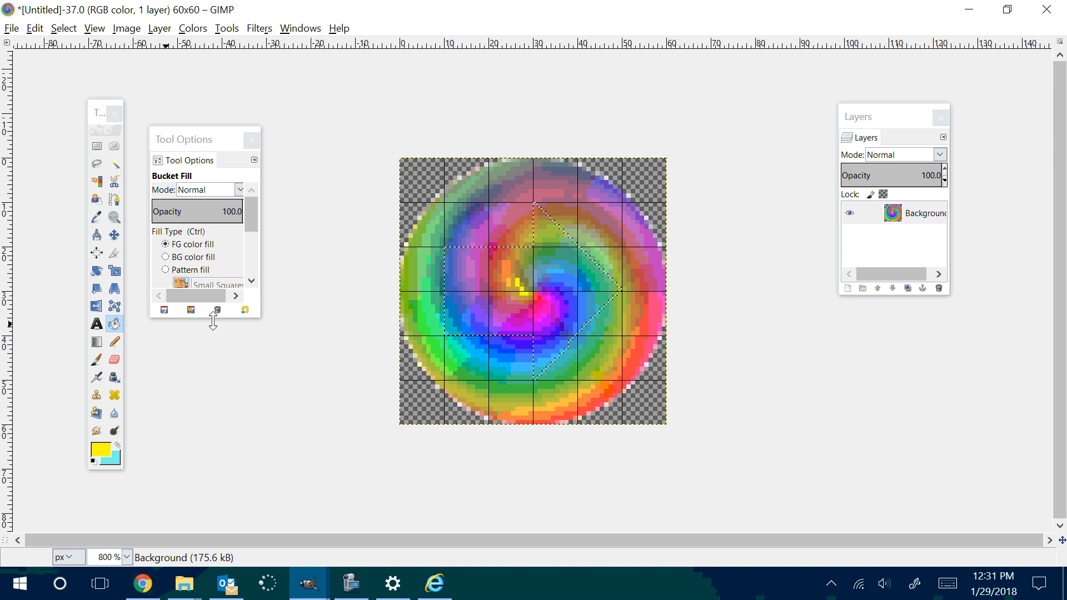
Step: Change the Bucket Fill affected area to the whole selection and fill the arrow with the foreground yellow
left_click_drag(205, 317, 213, 424)
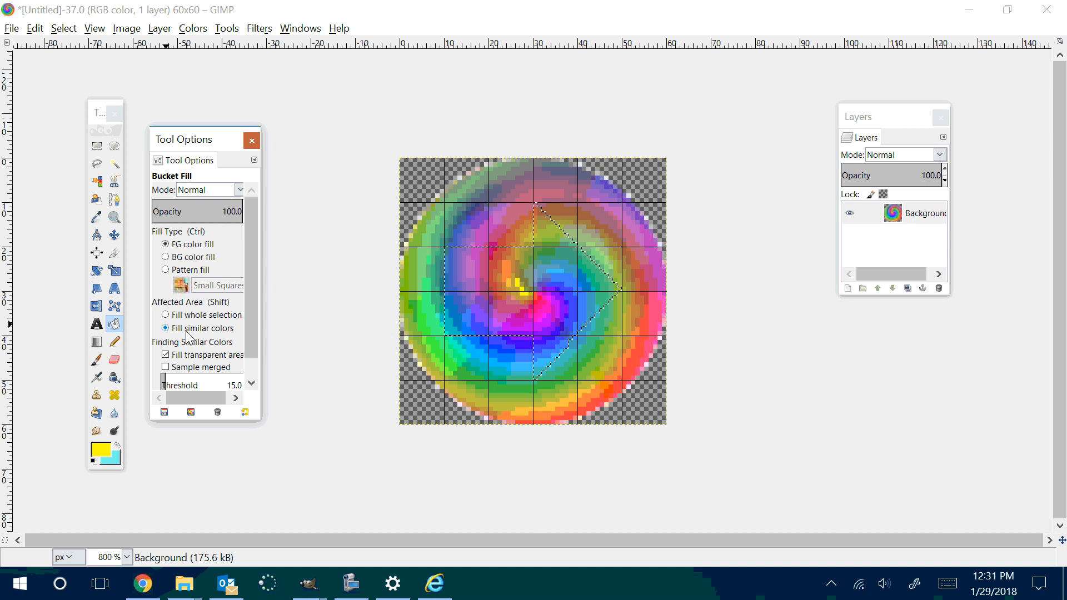
left_click(168, 315)
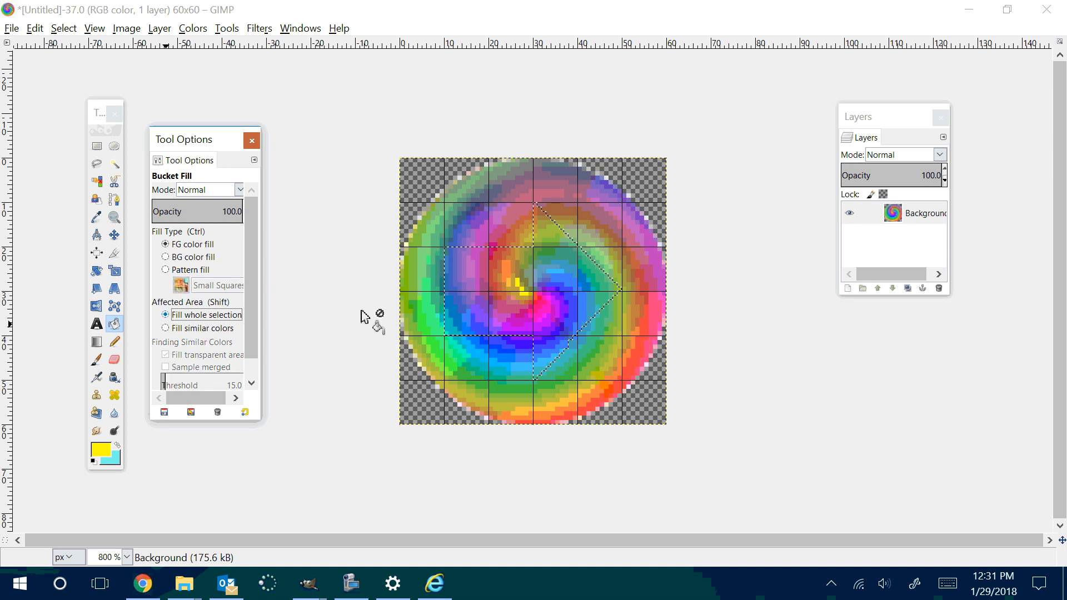
left_click(488, 285)
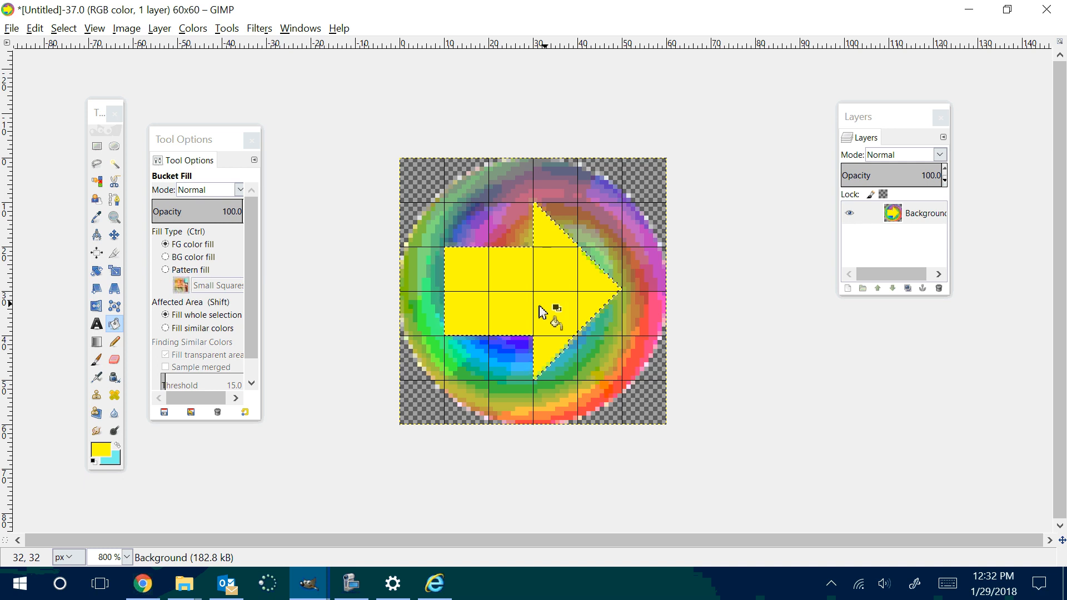
Step: Choose the Neon Cyan gradient for the Blend tool and try a Spiral (cw) blend across the arrow
left_click(97, 341)
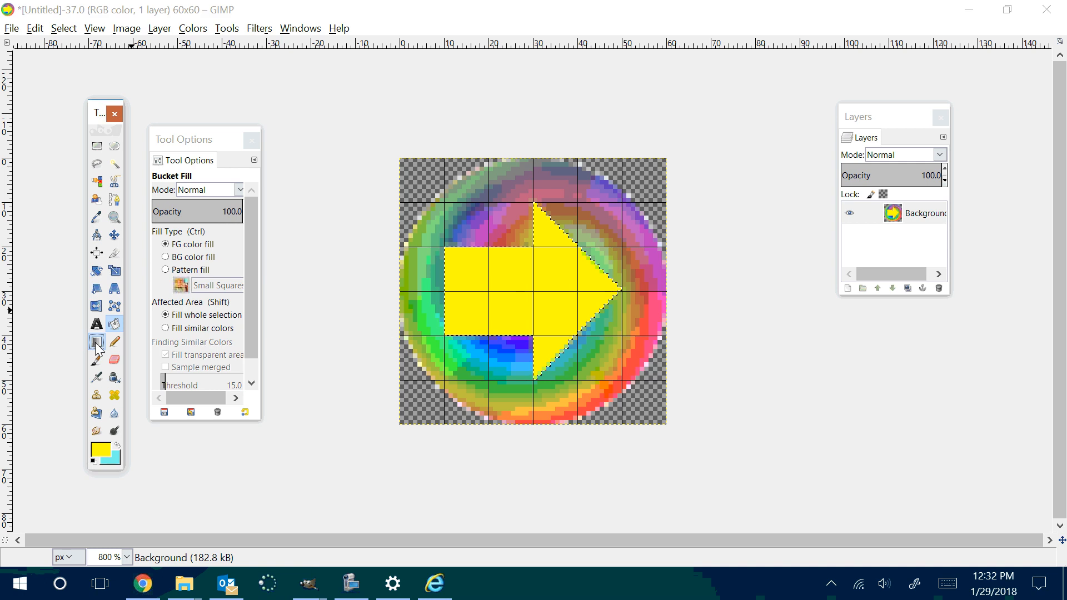
left_click(167, 239)
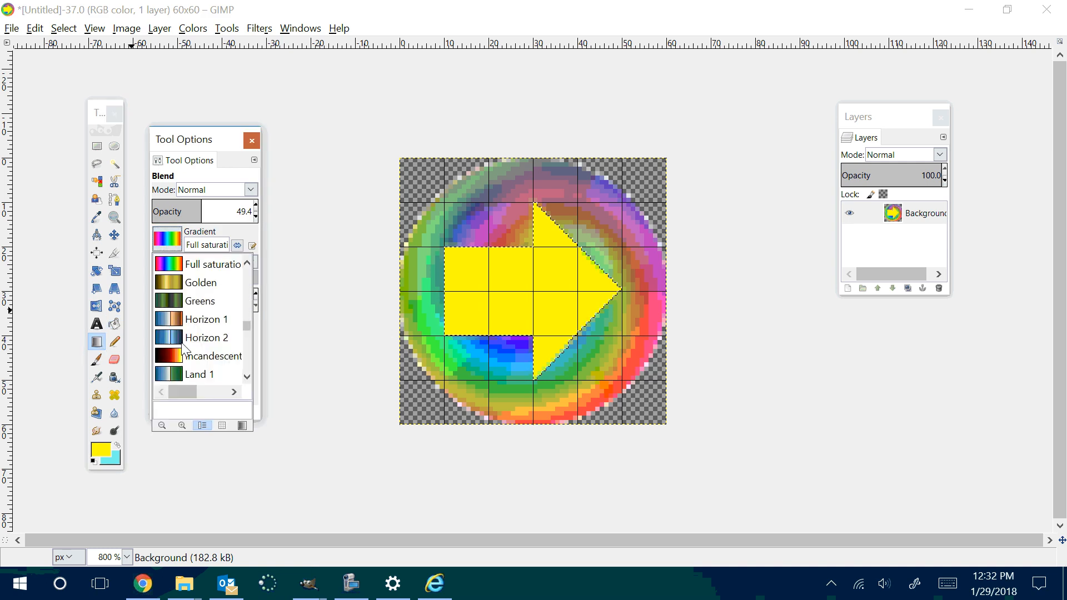
scroll(184, 349, "down", 4)
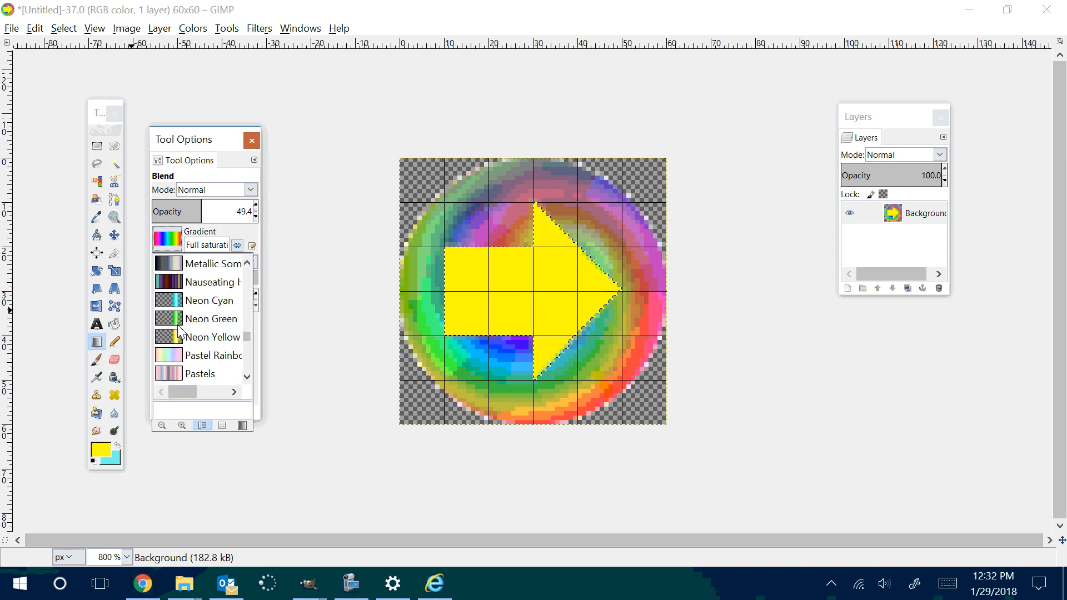
double_click(183, 300)
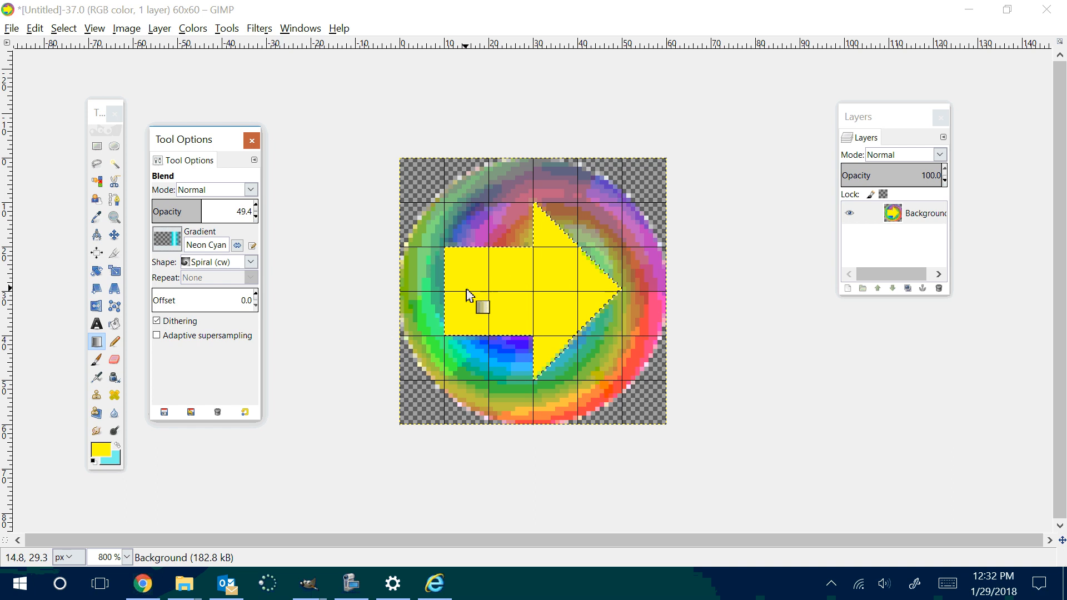
left_click_drag(469, 295, 597, 294)
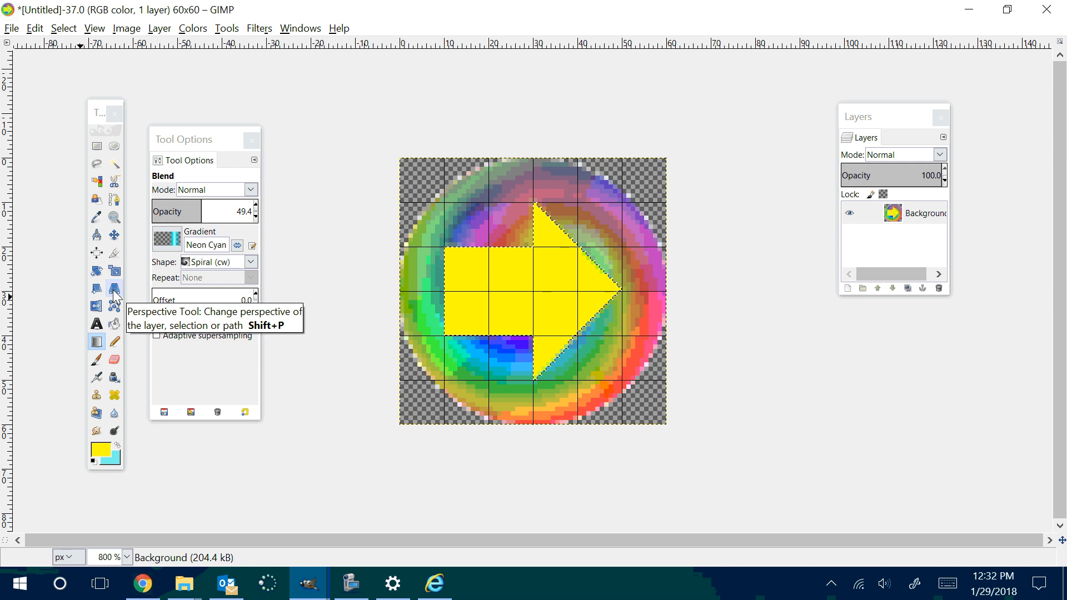
Step: Switch the blend shape to Linear and apply several Neon Cyan strokes across the arrow's shaft and head
left_click(203, 264)
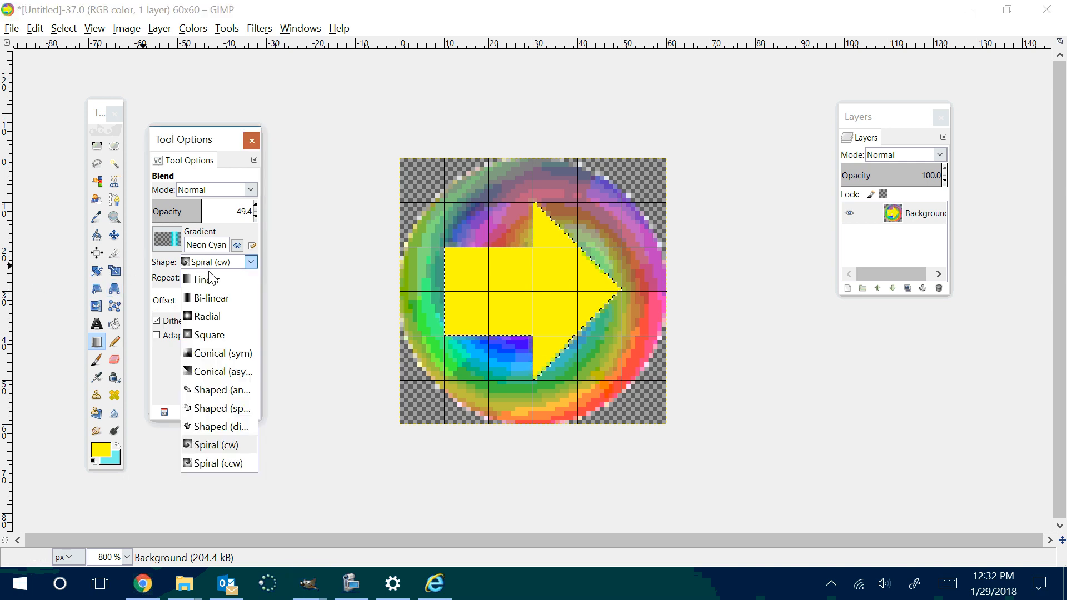
left_click(211, 279)
left_click_drag(486, 291, 626, 298)
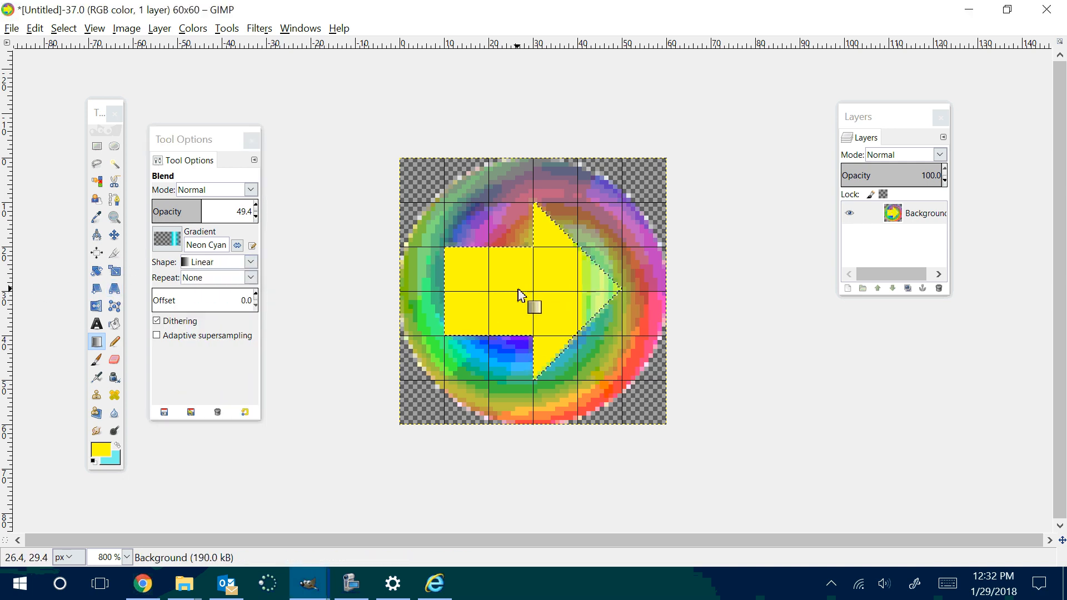
left_click_drag(497, 286, 534, 286)
mouse_move(455, 290)
left_mouse_down()
mouse_move(502, 293)
mouse_move(491, 305)
left_mouse_up()
mouse_move(555, 303)
left_mouse_down()
mouse_move(577, 304)
mouse_move(561, 289)
left_mouse_up()
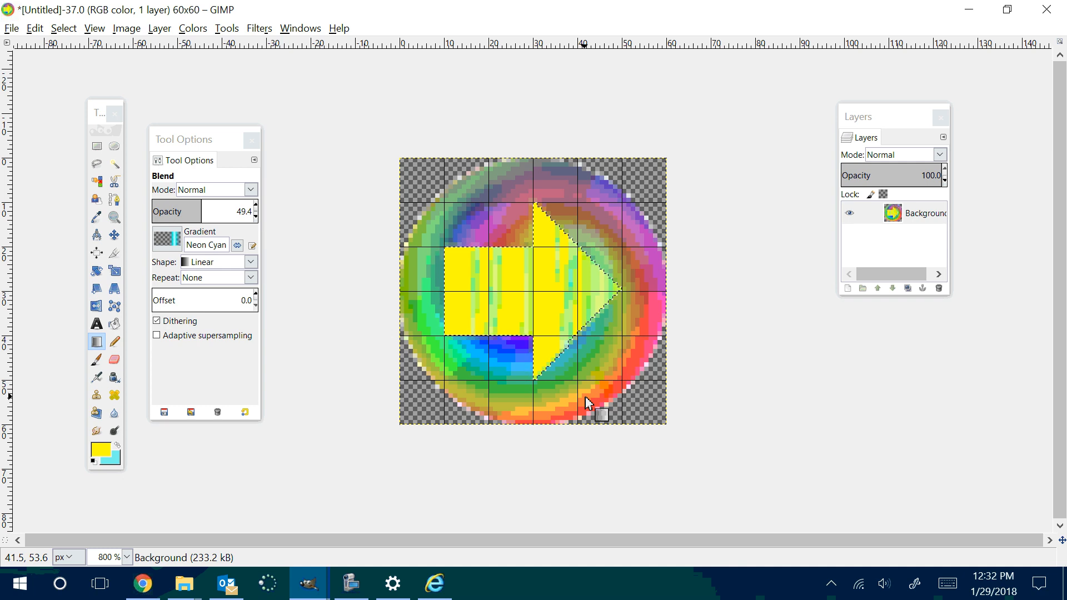
Step: Try to export the arrow image as right.png in the same folder, declining to replace the existing file
left_click(11, 28)
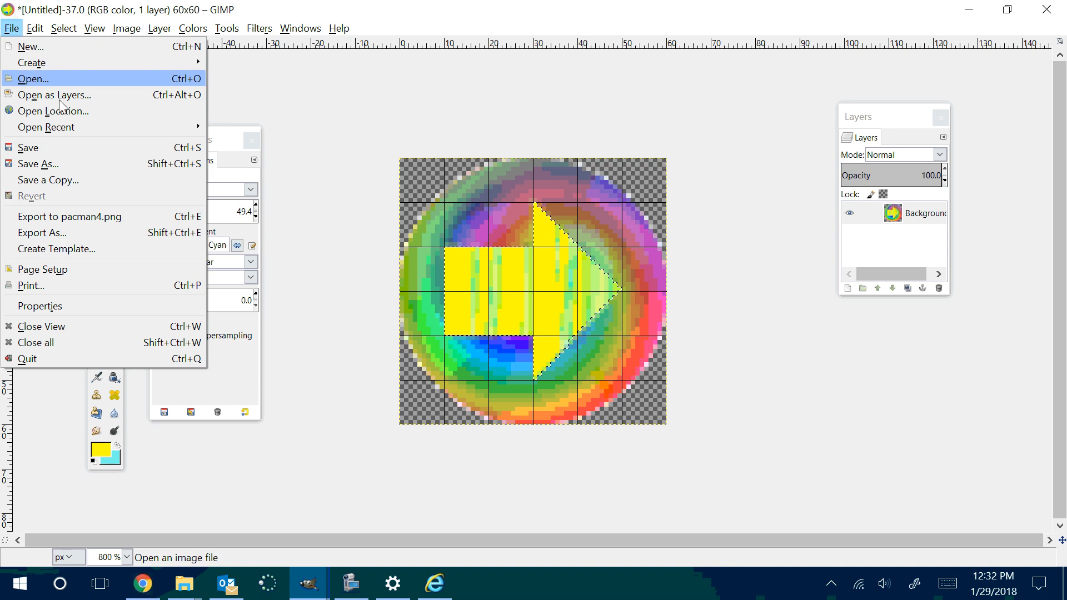
left_click(86, 234)
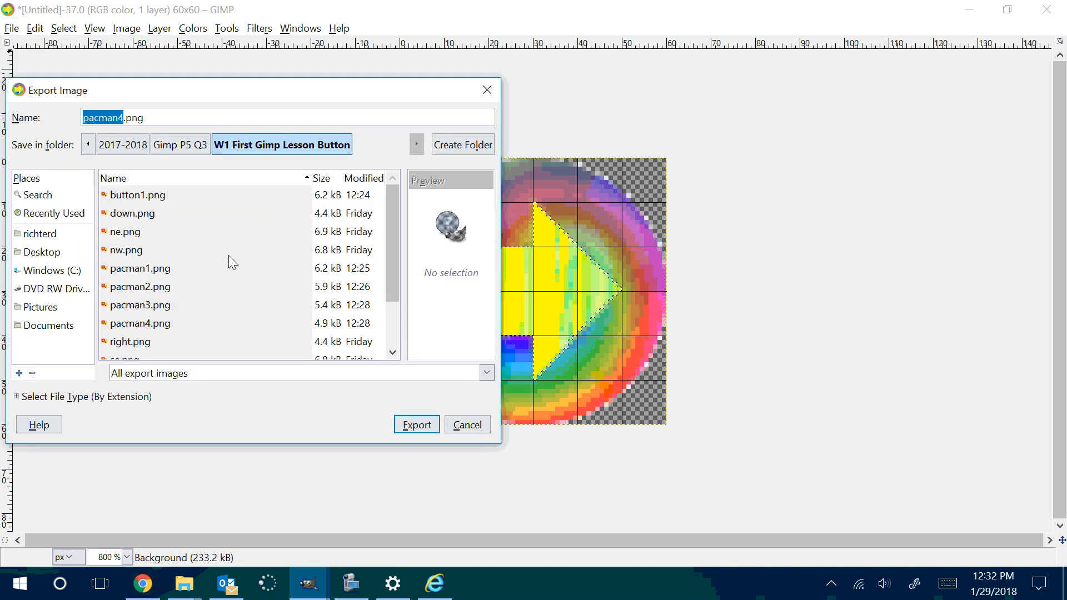
type("right")
key("Return")
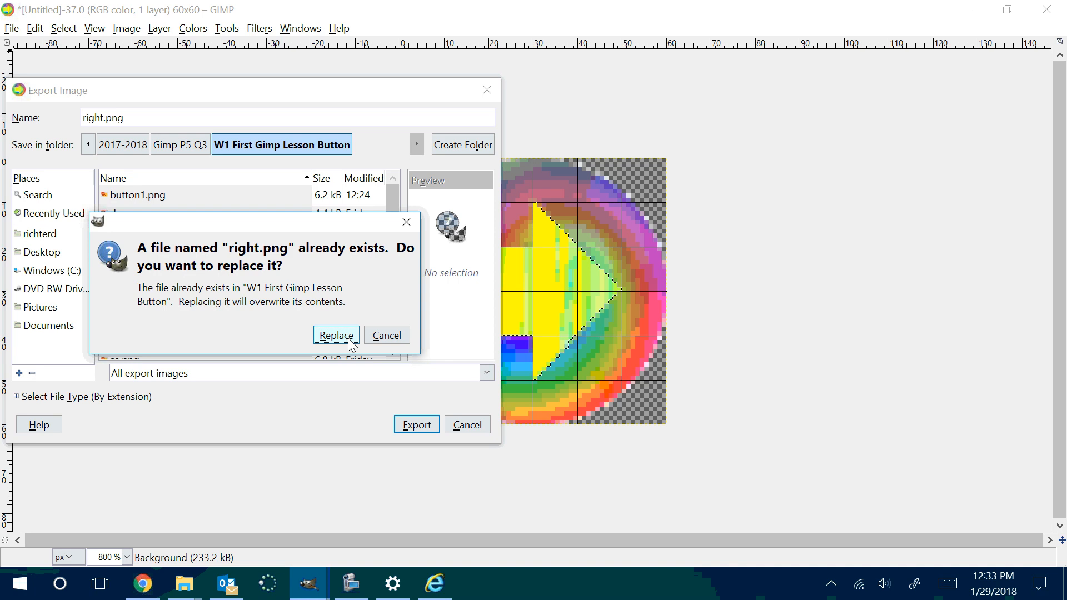
left_click(349, 339)
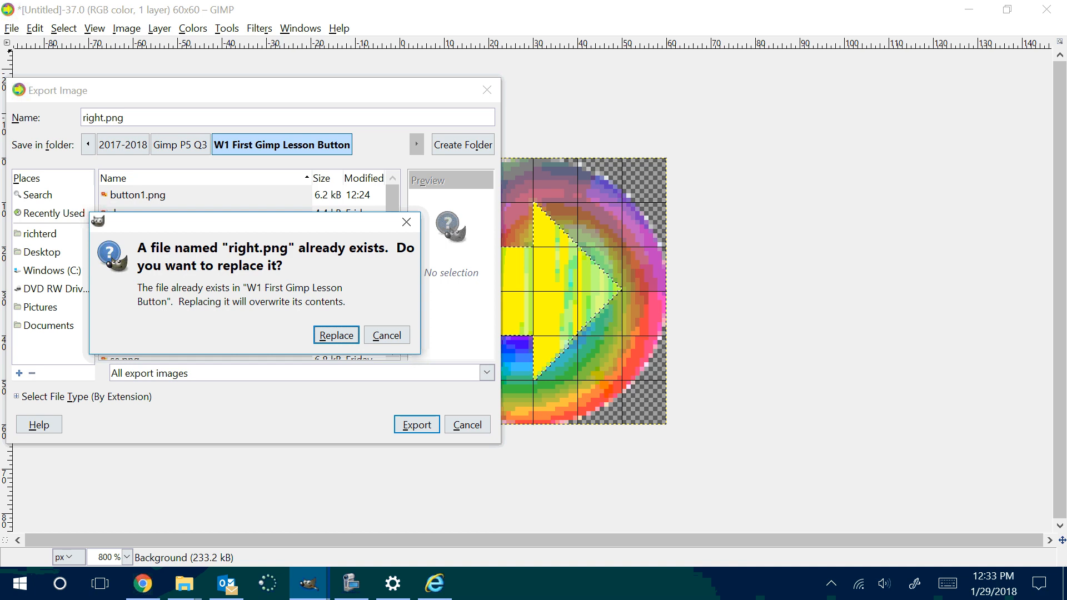
key("Tab")
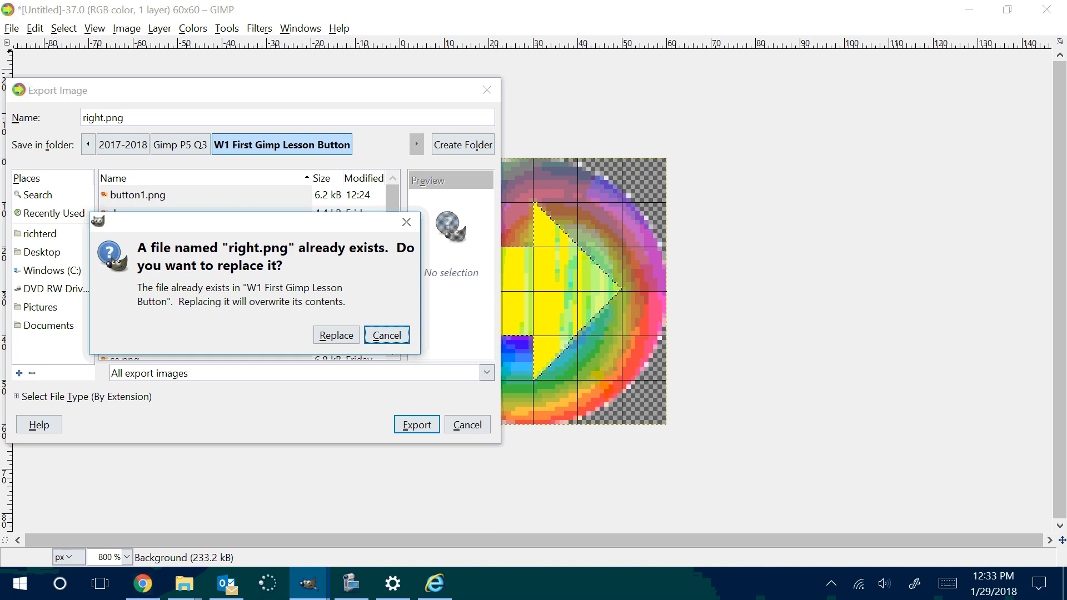
left_click(391, 337)
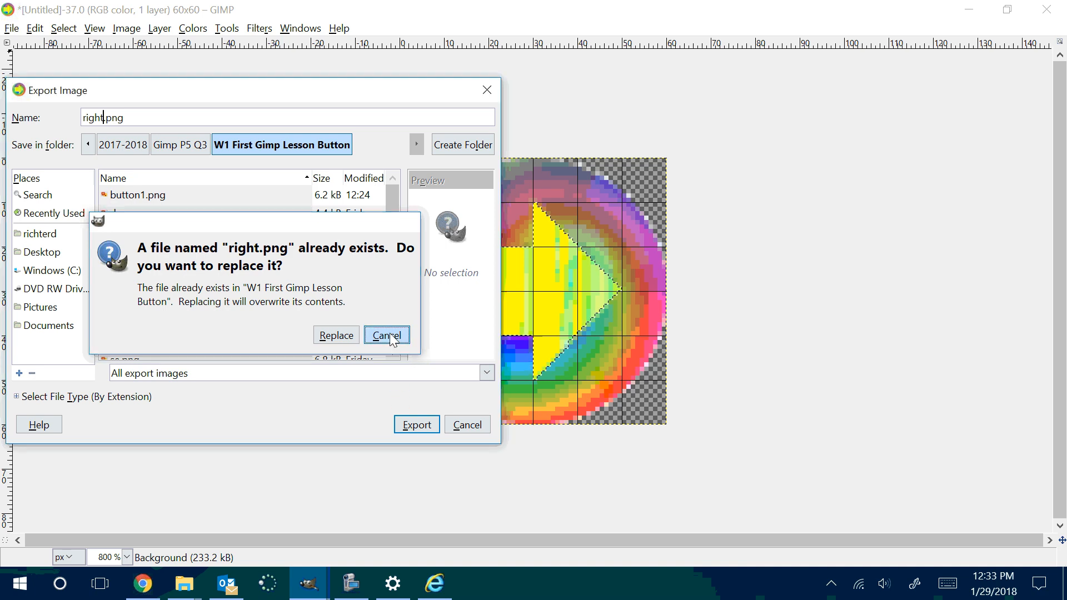
Step: Change the export name to right2.png and export the image with the current PNG options
type("2")
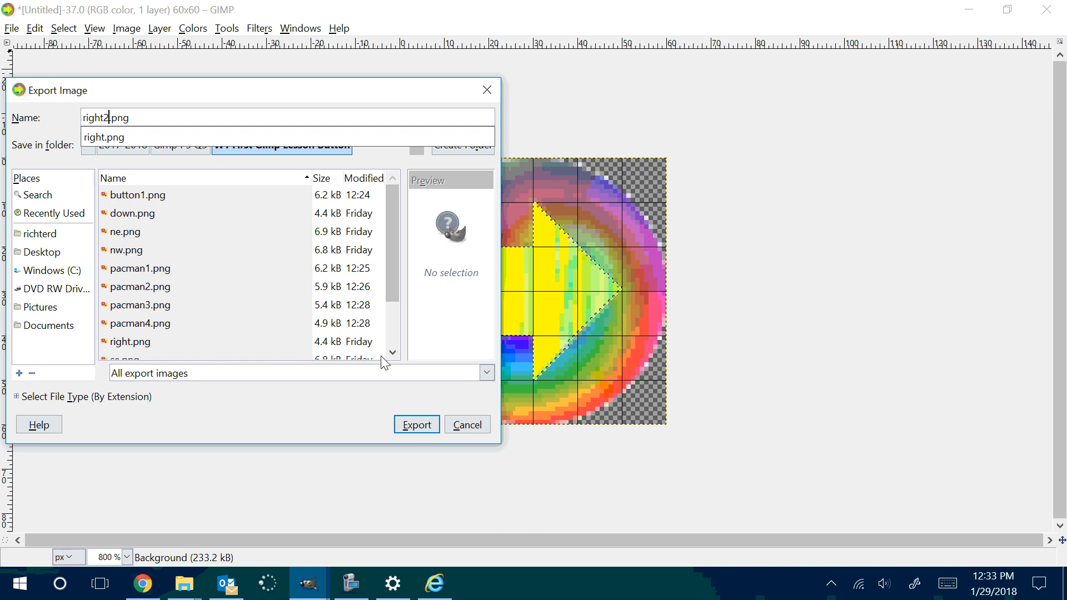
left_click(401, 428)
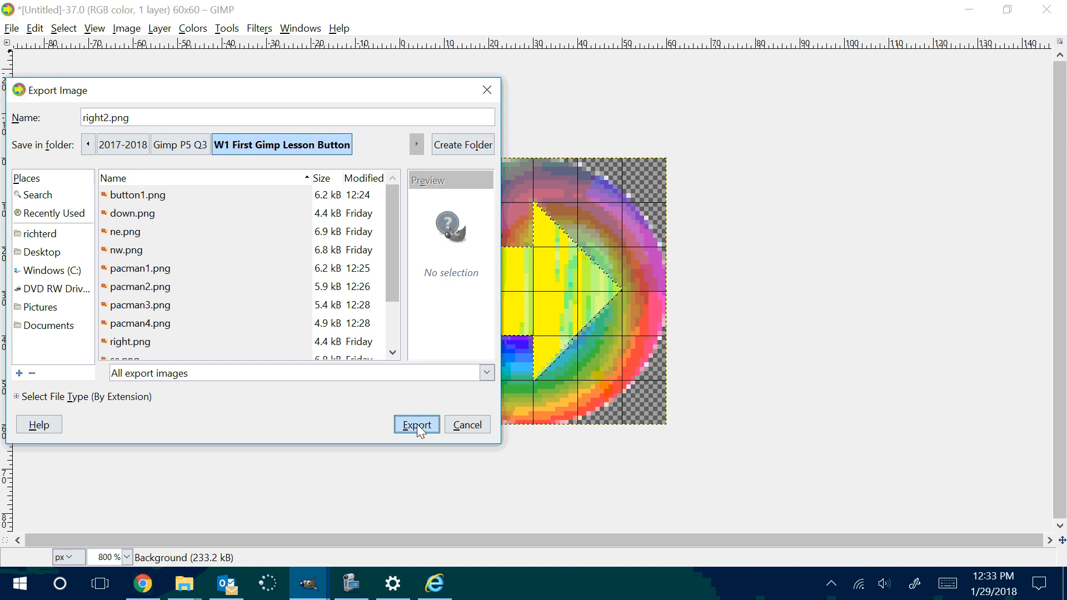
left_click(417, 426)
left_click(553, 431)
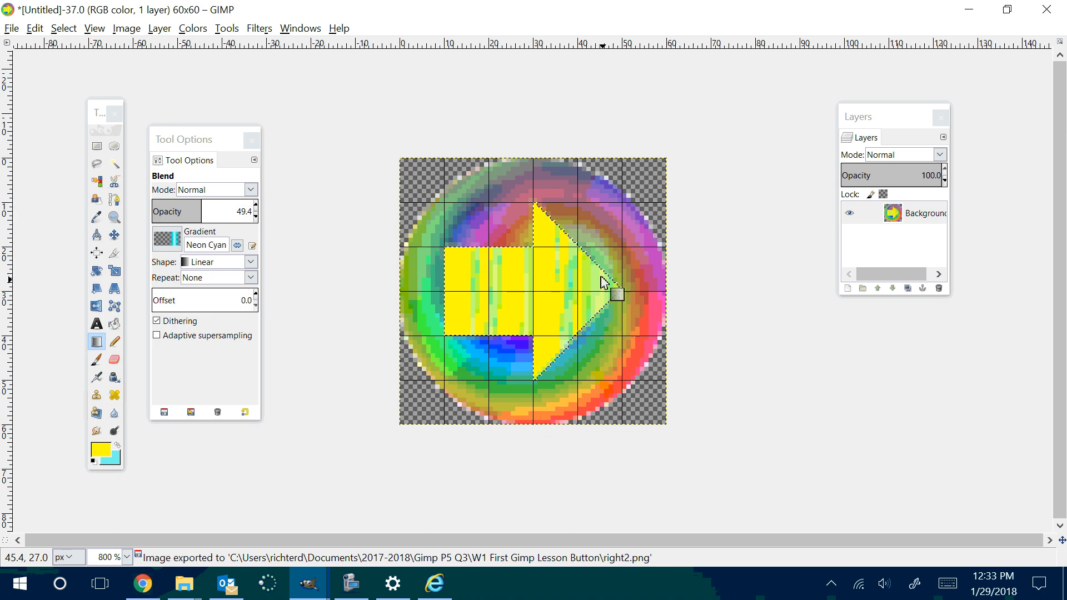
Step: Rotate the whole image 90° clockwise so the arrow points down
right_click(625, 224)
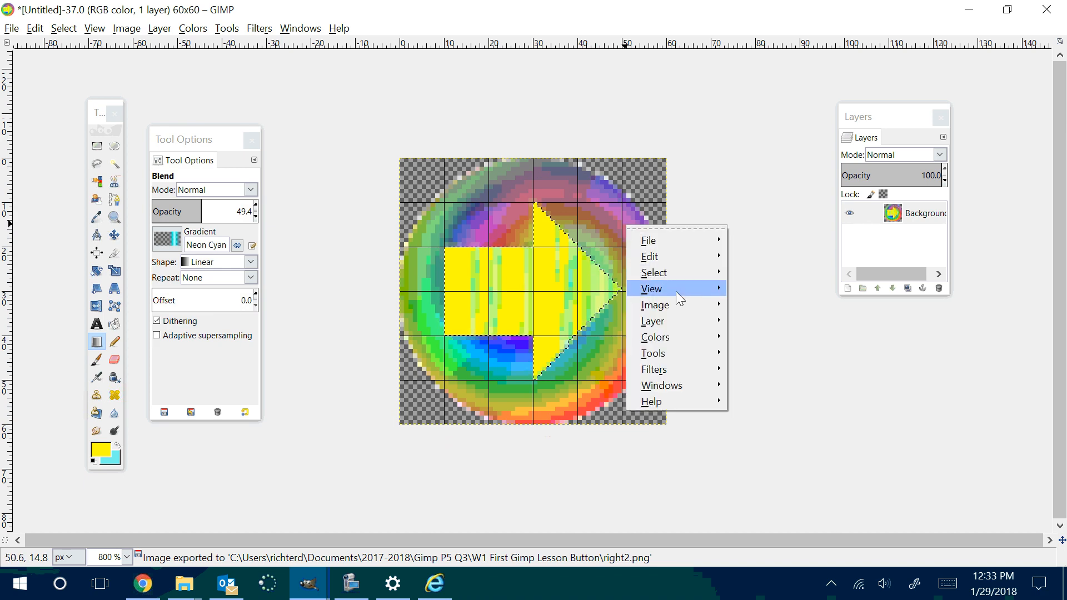
mouse_move(673, 303)
mouse_move(799, 343)
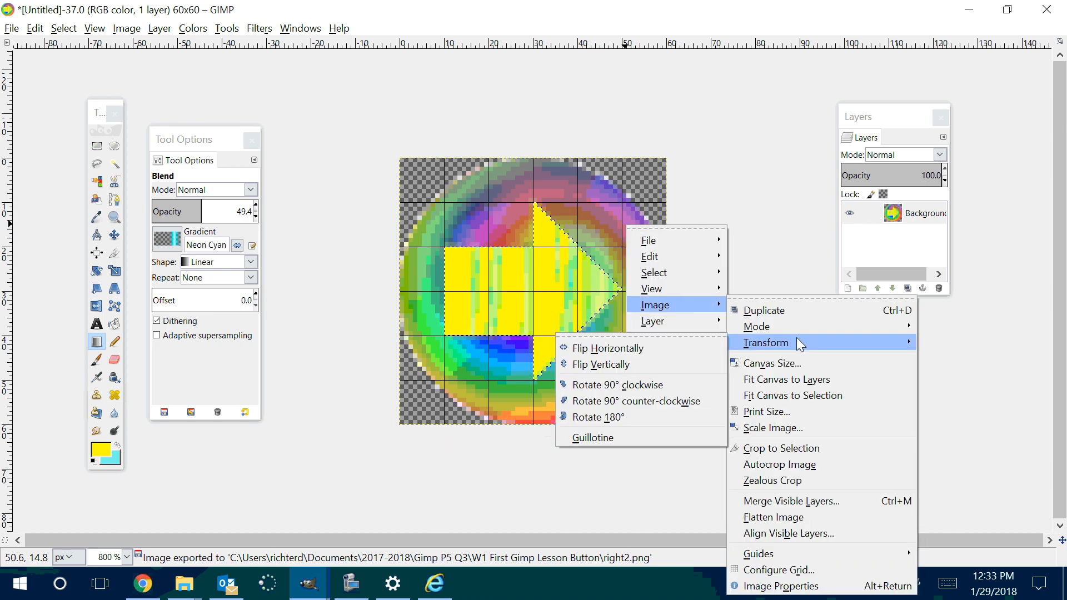
left_click(693, 382)
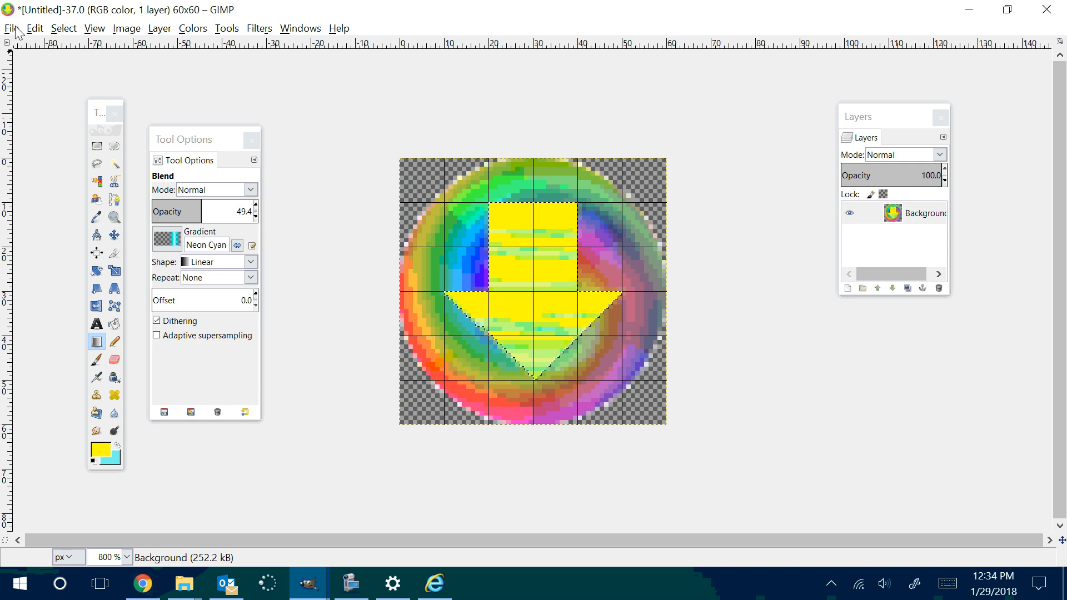
Step: Export the downward-pointing arrow image as down2.png in the same folder with the current PNG options
left_click(13, 29)
left_click(40, 232)
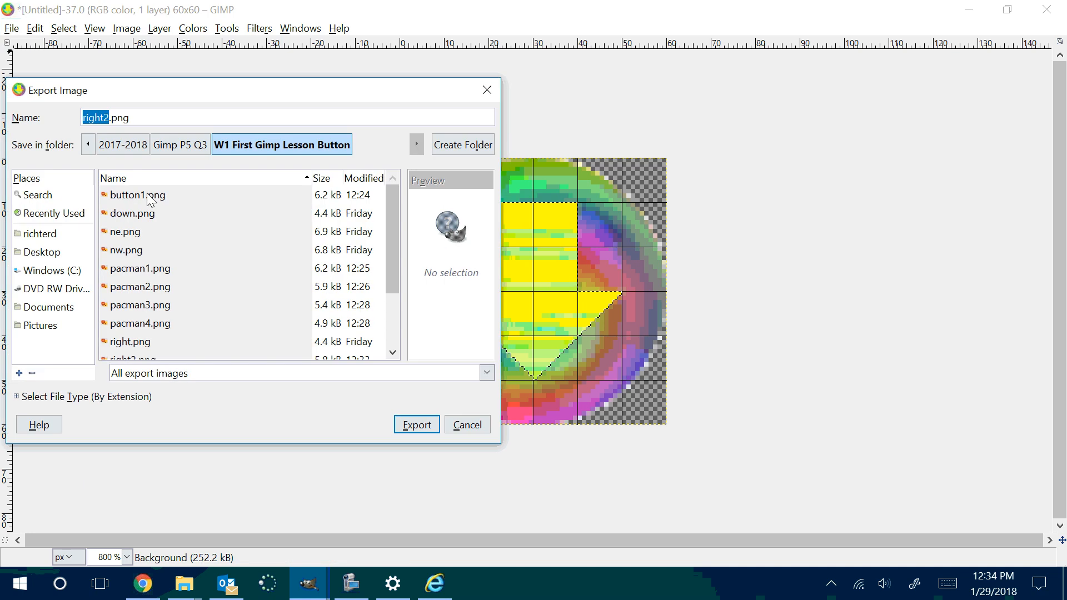
type("down2")
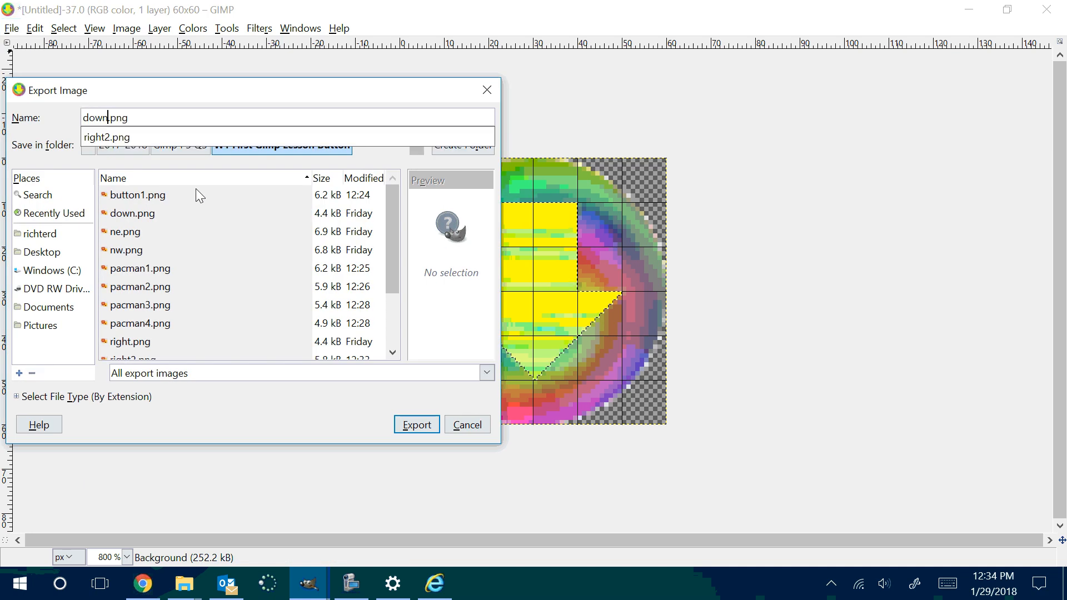
key("Return")
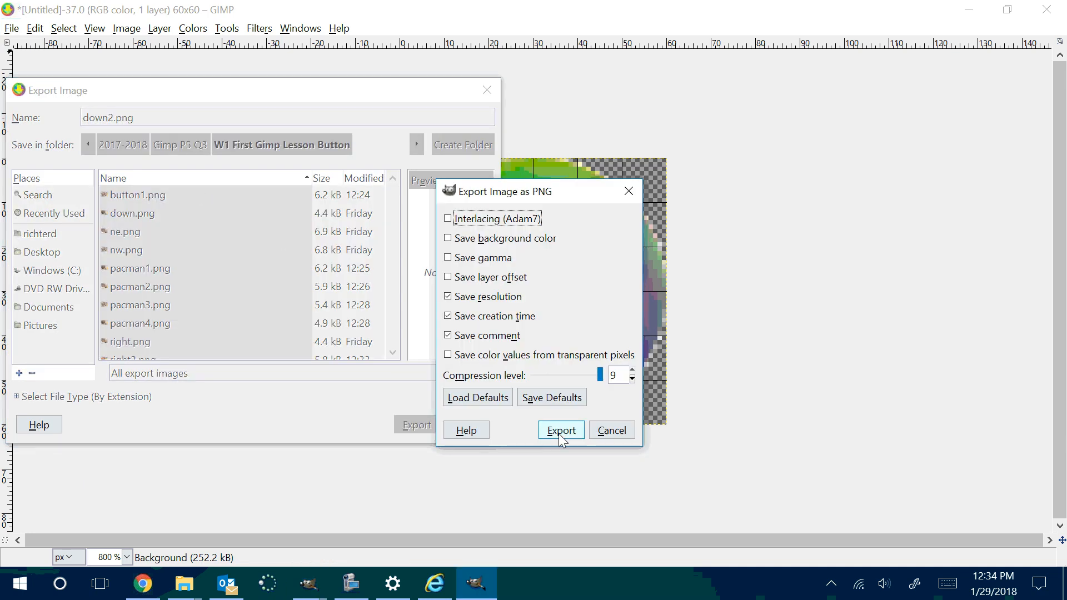
left_click(558, 432)
Step: Rotate the whole image 90° clockwise so the arrow points left
right_click(510, 236)
mouse_move(556, 314)
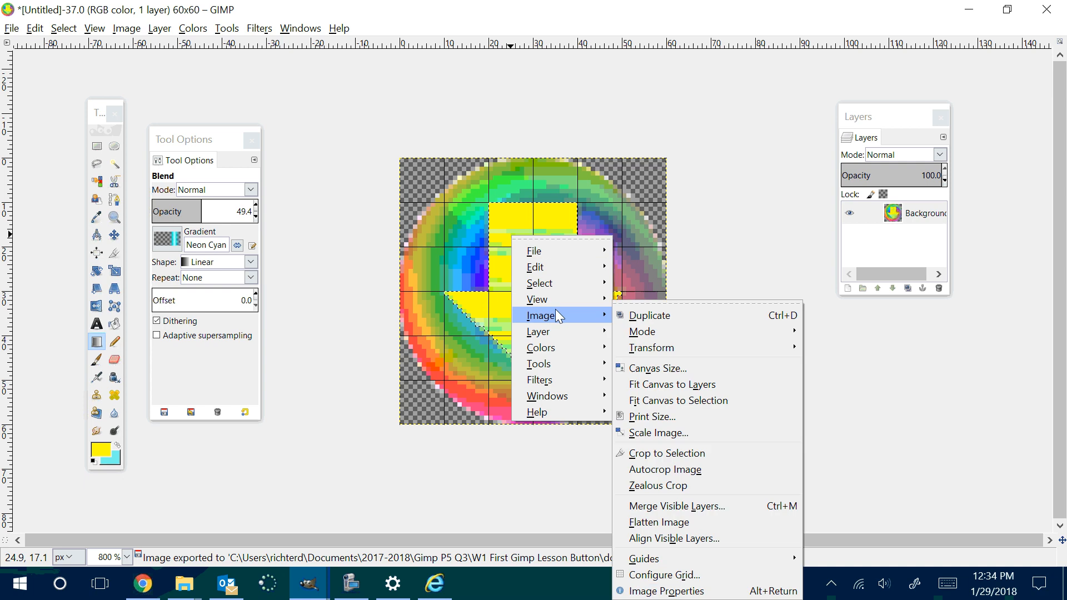
mouse_move(674, 347)
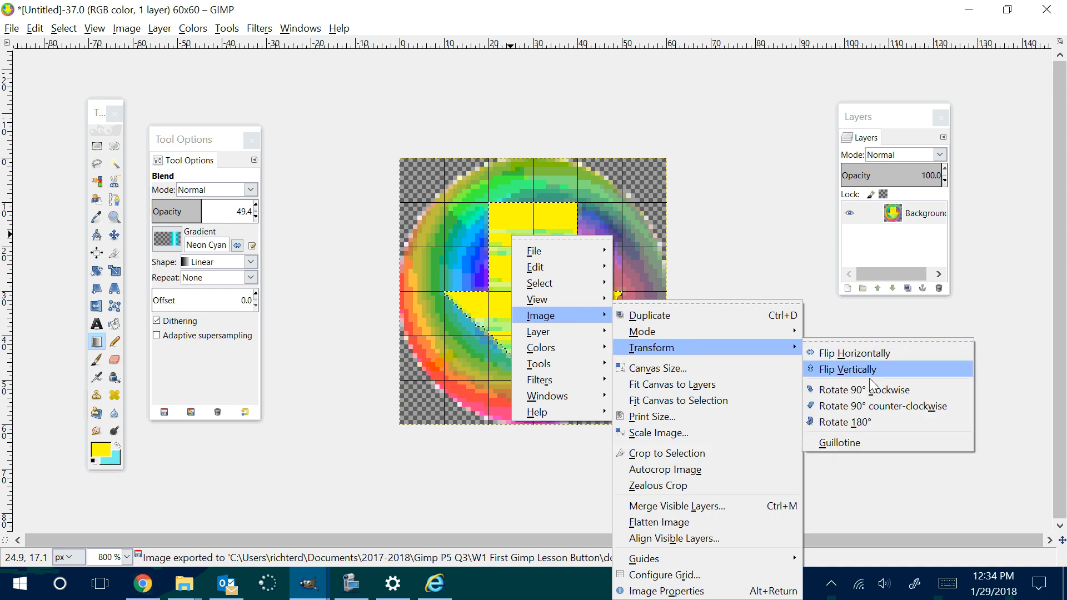
left_click(857, 393)
Step: Export the left-pointing arrow image as left2.png in the same folder with the current PNG options
left_click(11, 29)
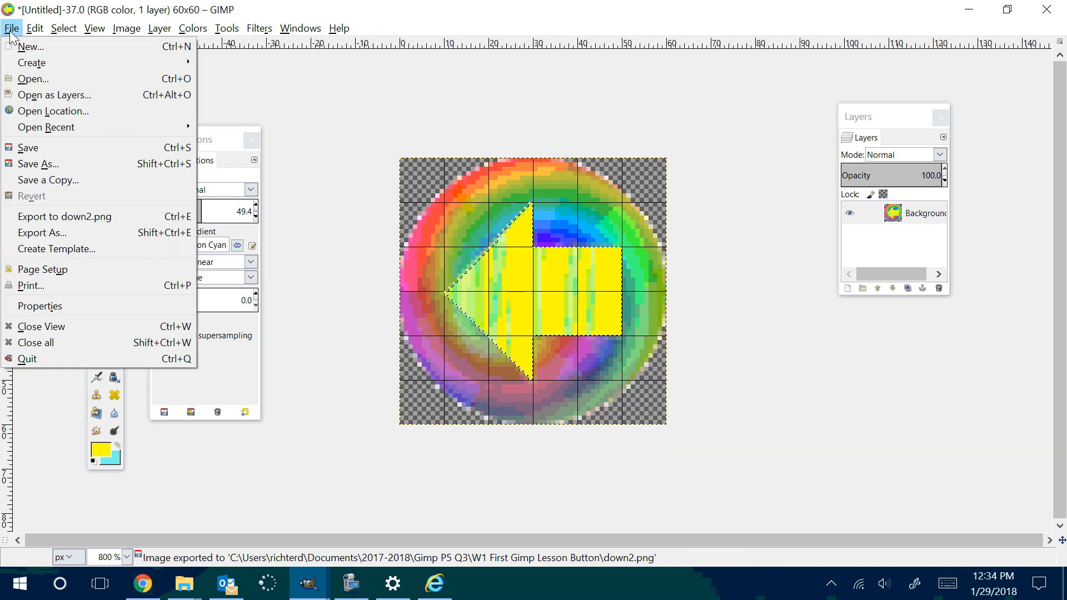
left_click(80, 231)
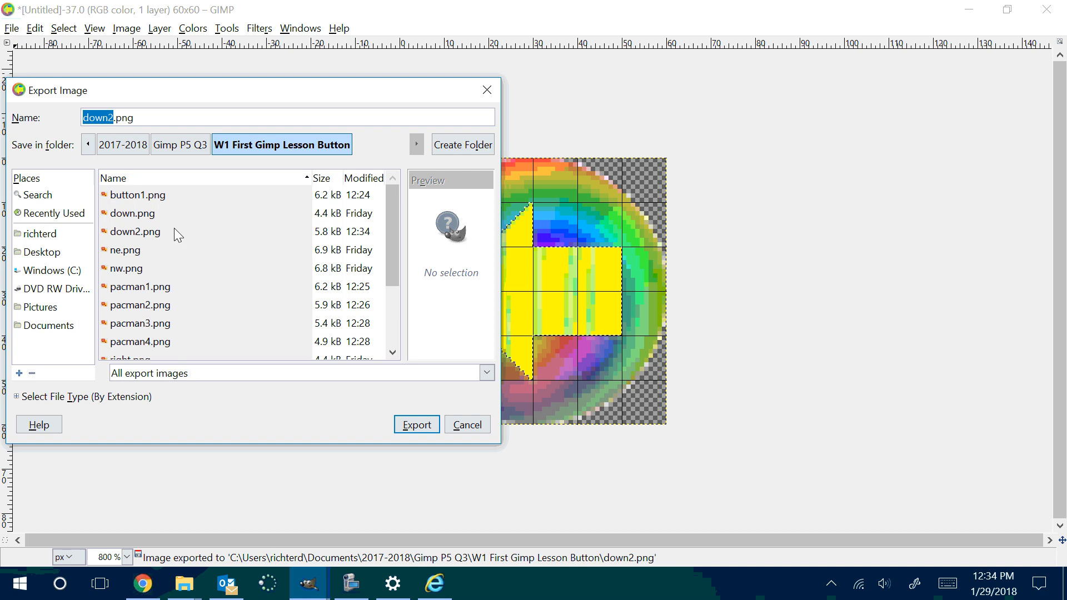
type("left2")
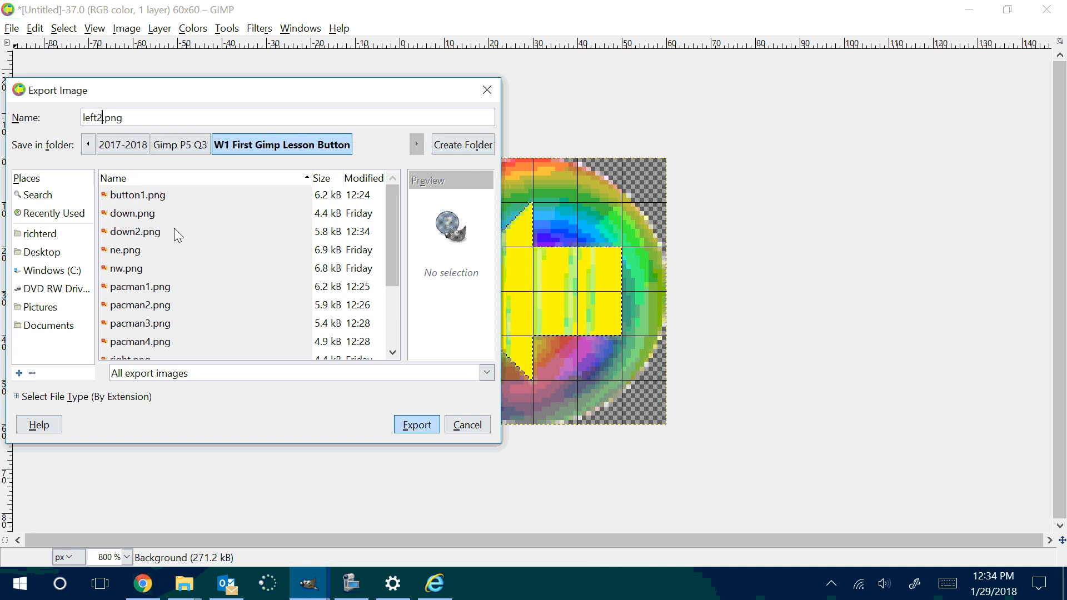
key("Return")
left_click(558, 433)
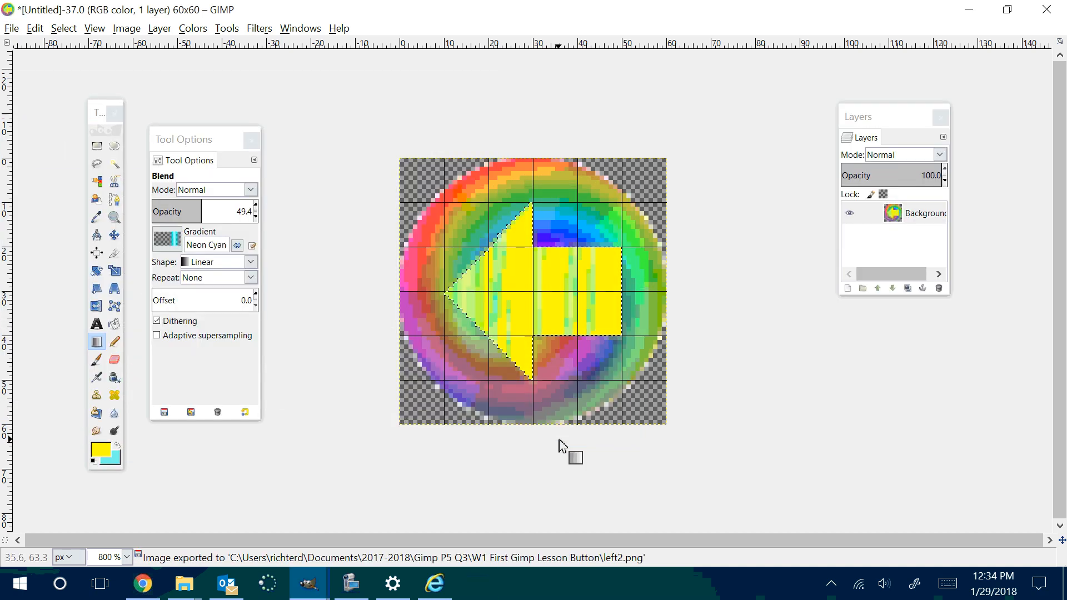
Step: Rotate the whole image 90° clockwise so the arrow points up
right_click(535, 282)
mouse_move(582, 360)
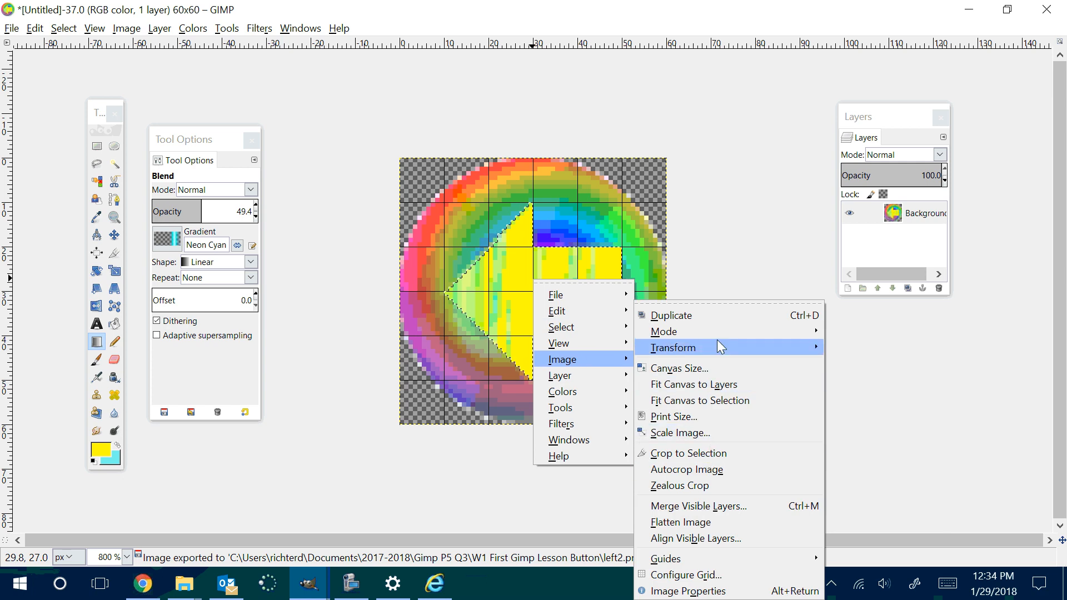
mouse_move(717, 343)
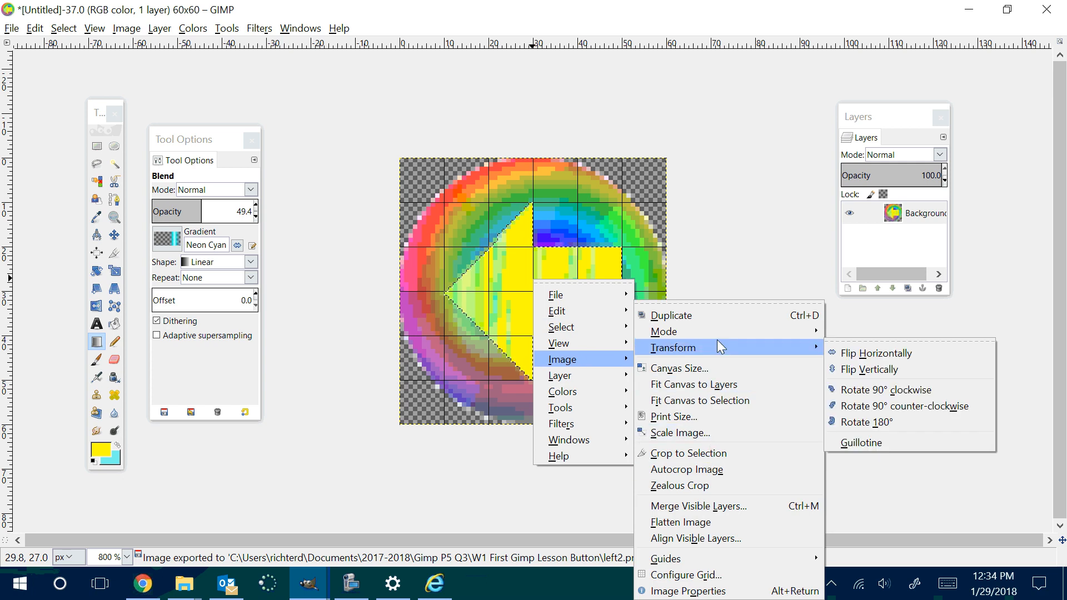
left_click(895, 391)
Step: Export the upward-pointing arrow image as up2.png in the same folder with the current PNG options
left_click(12, 28)
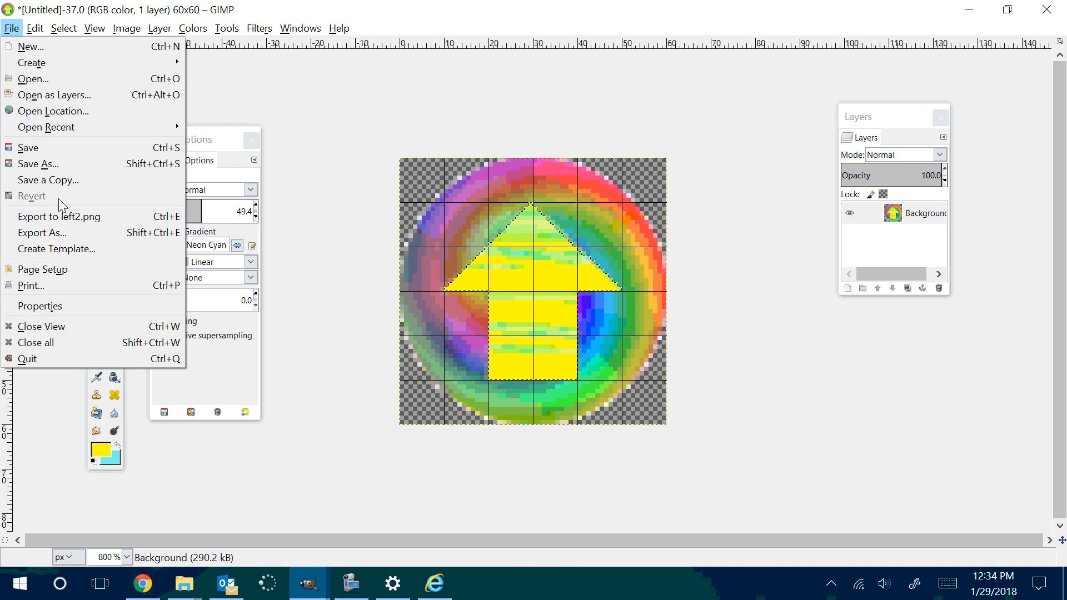
left_click(56, 230)
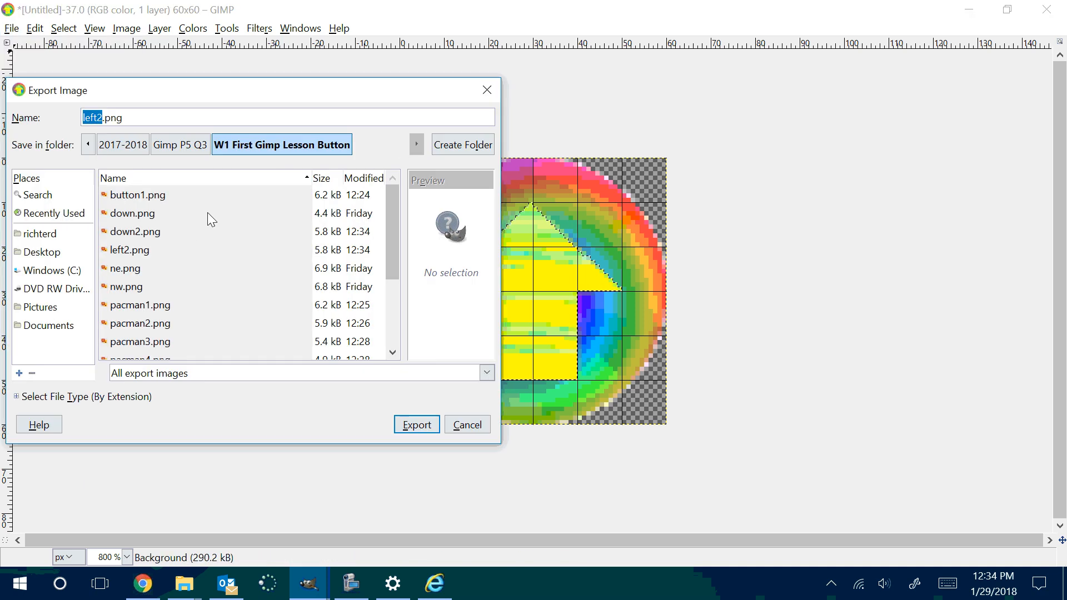
type("up2")
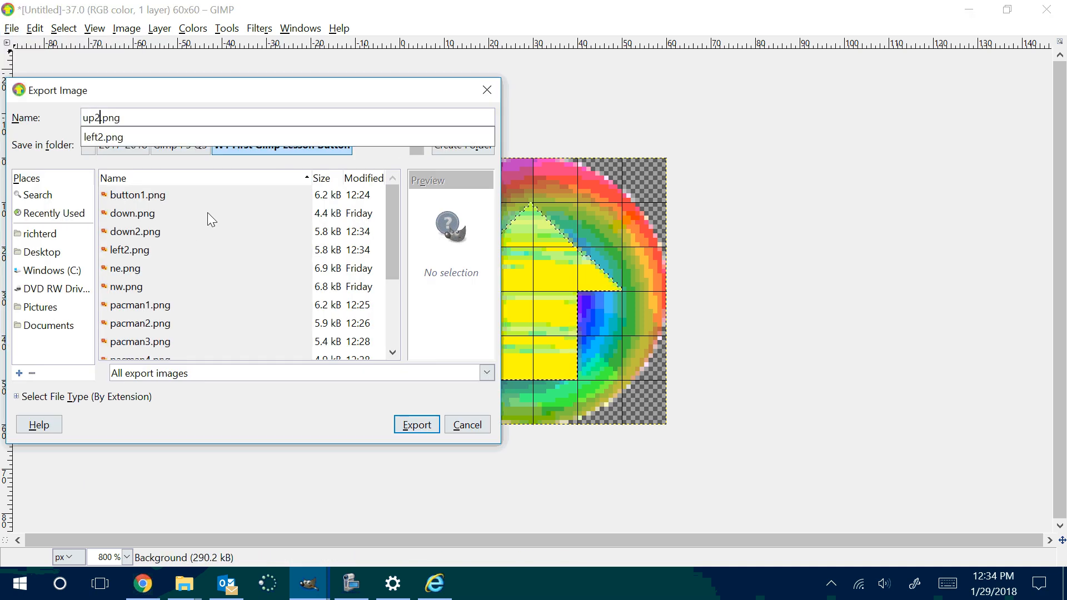
key("Return")
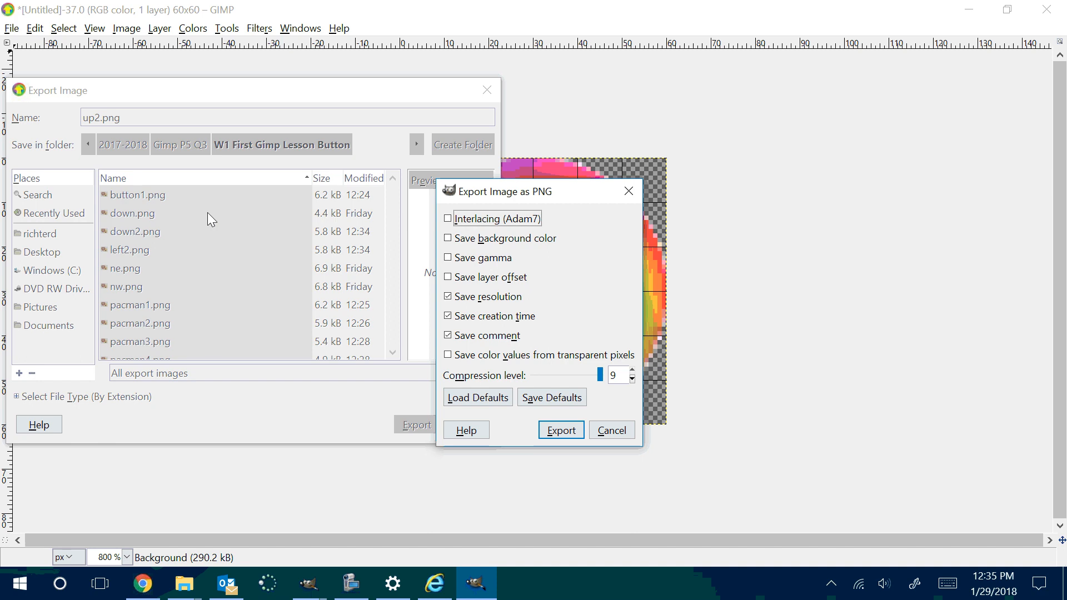
left_click(560, 430)
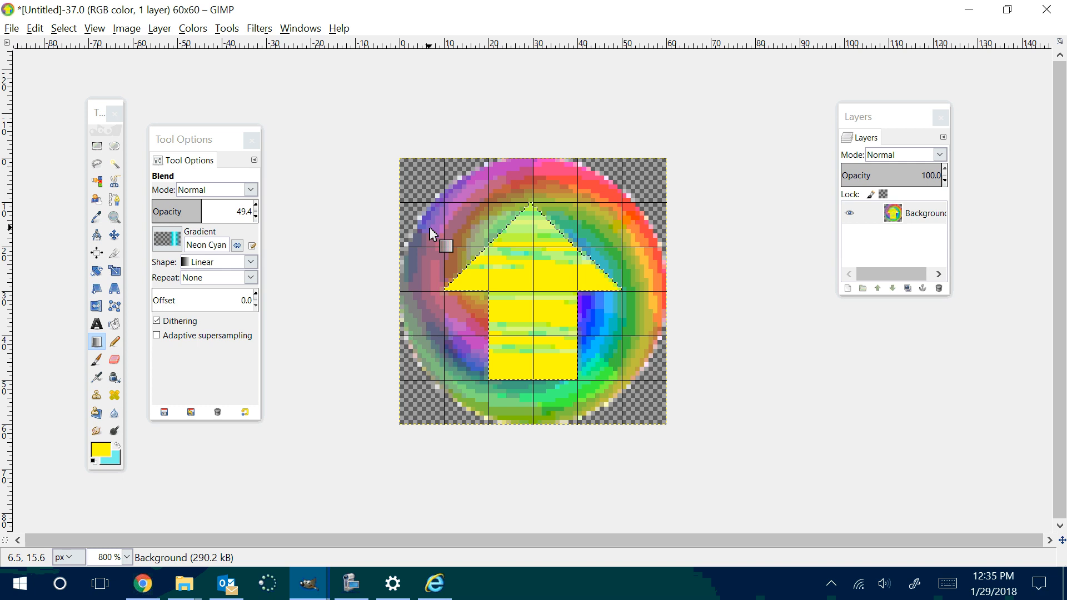
left_click(96, 272)
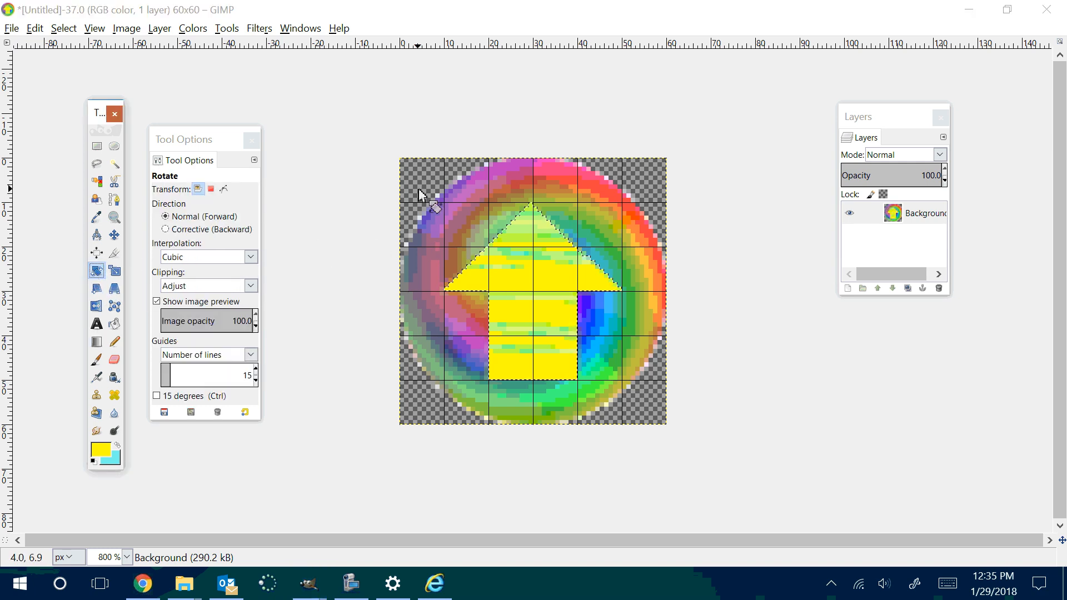
left_click(468, 209)
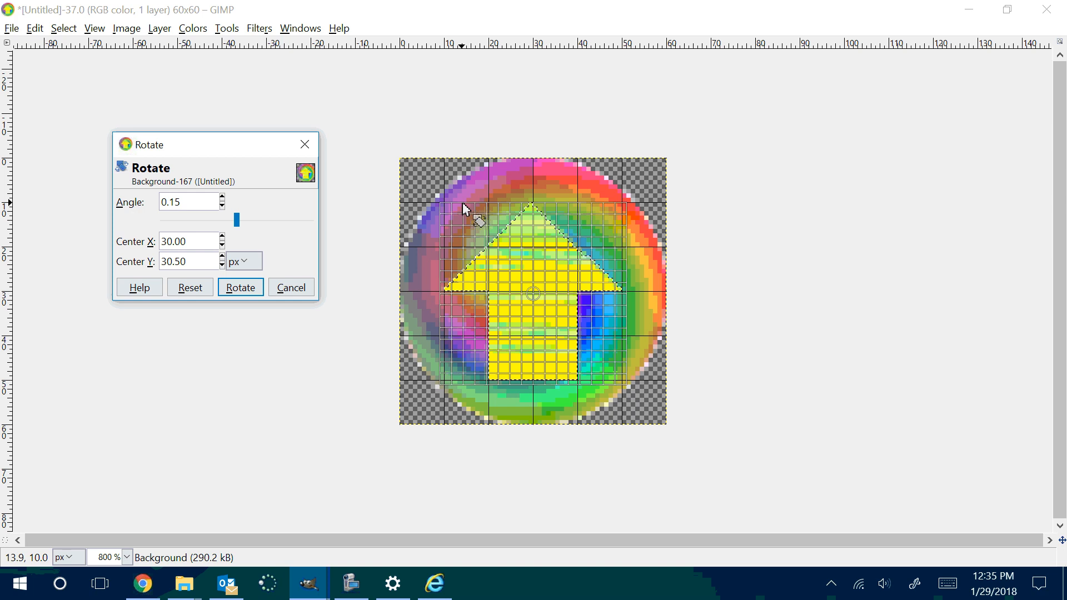
left_click(288, 292)
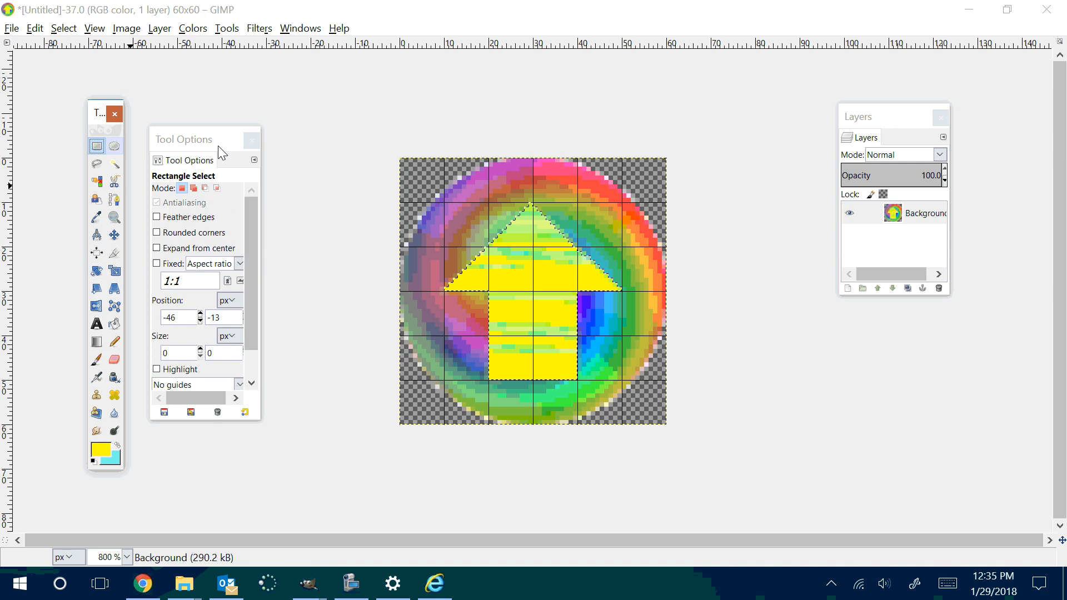
Step: Clear the selection around the arrow using the Rectangle Select tool
left_click(381, 126)
left_click(470, 192)
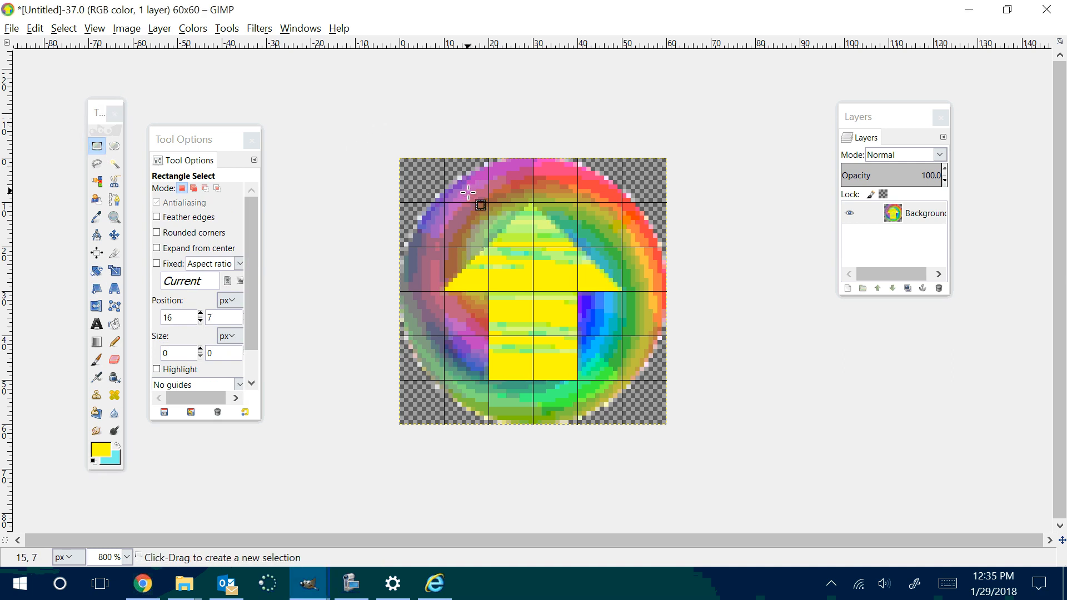
left_click(428, 147)
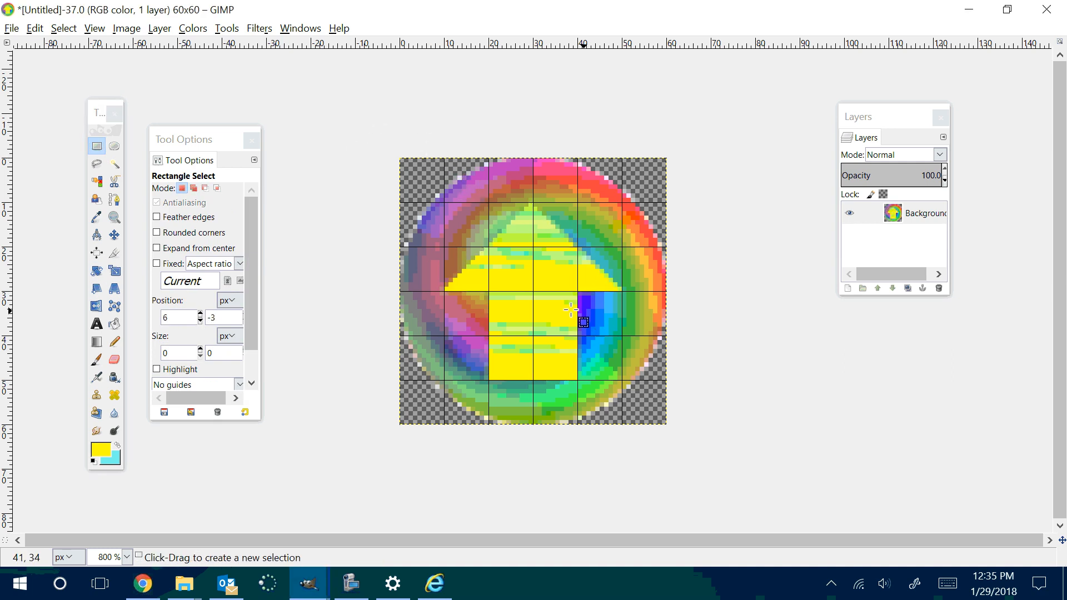
Step: Rotate the whole button layer by 45° about its center with the Rotate tool so the arrow points to the upper right
left_click(96, 270)
left_click(438, 240)
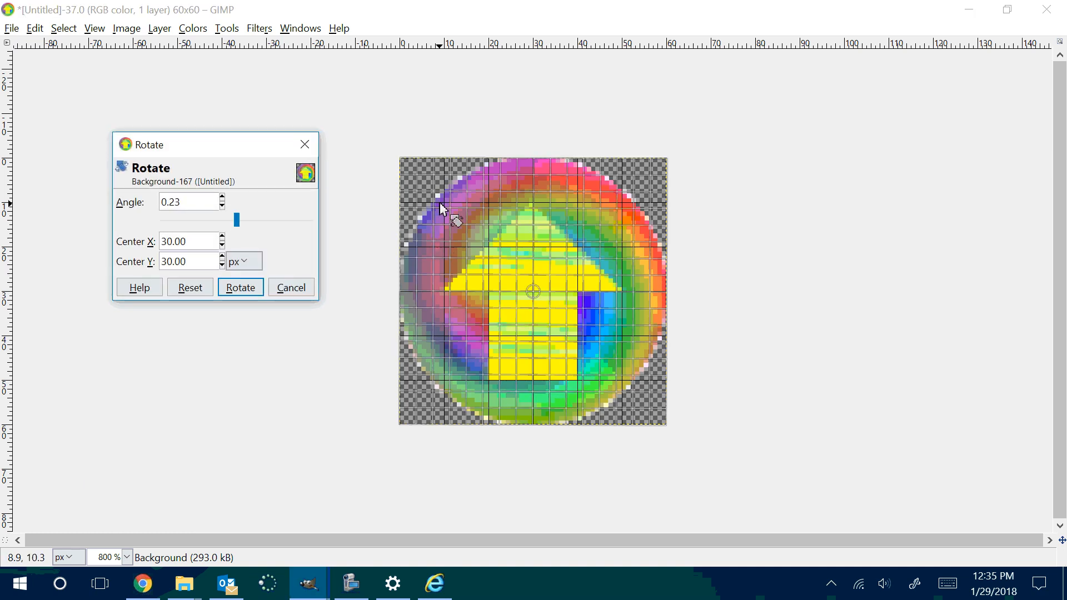
left_click_drag(442, 209, 552, 174)
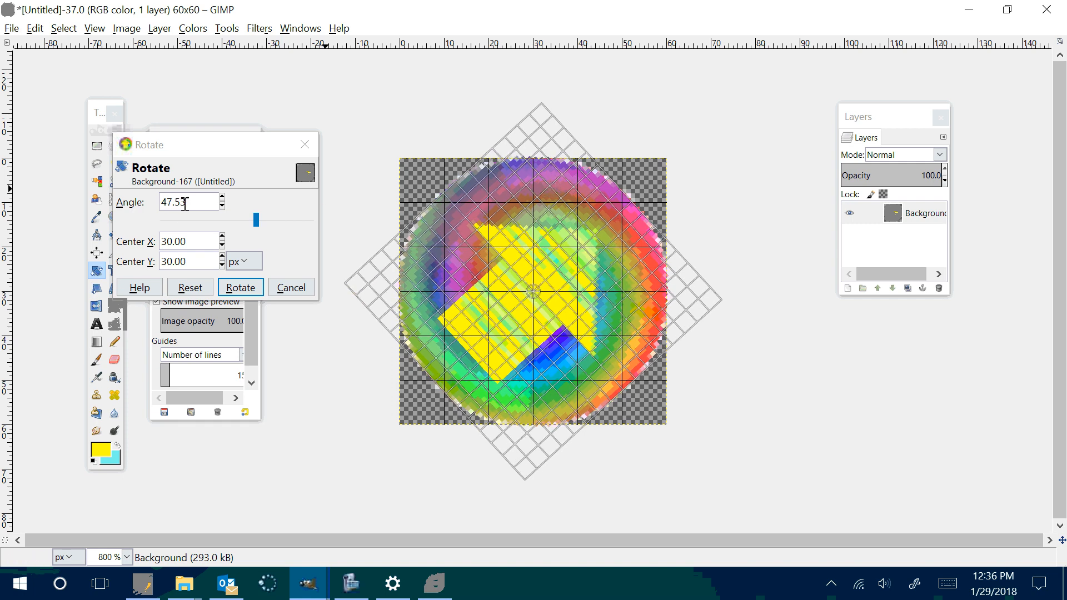
left_click_drag(188, 202, 157, 202)
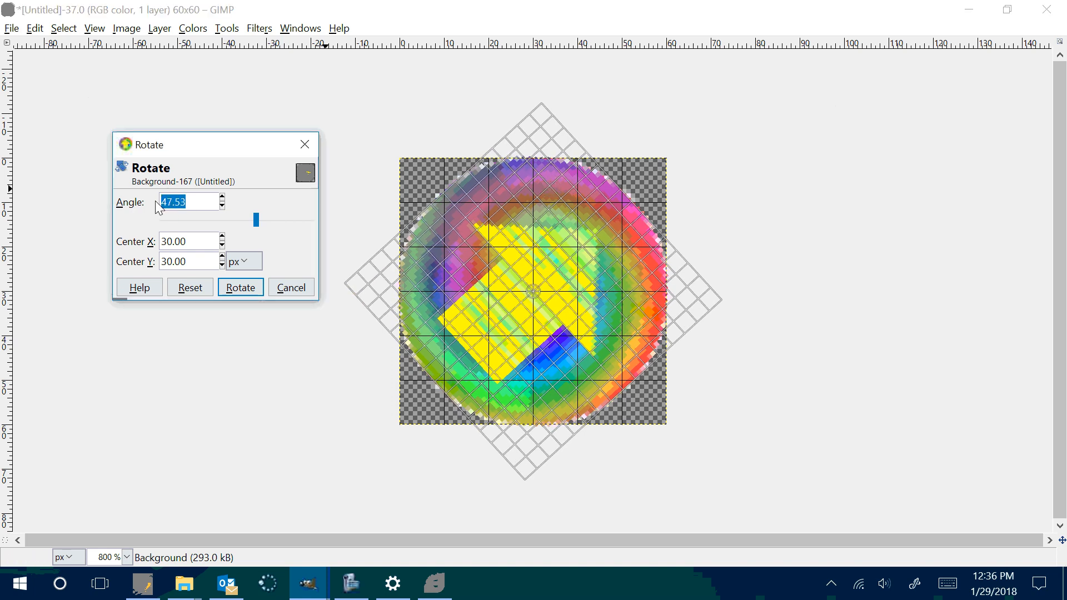
type("45")
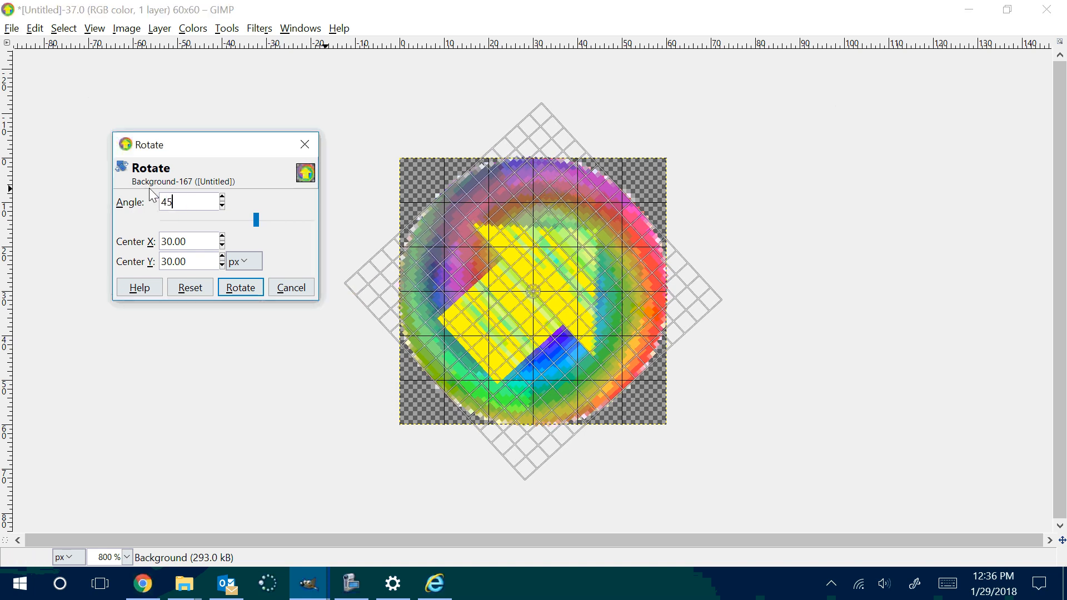
left_click(255, 291)
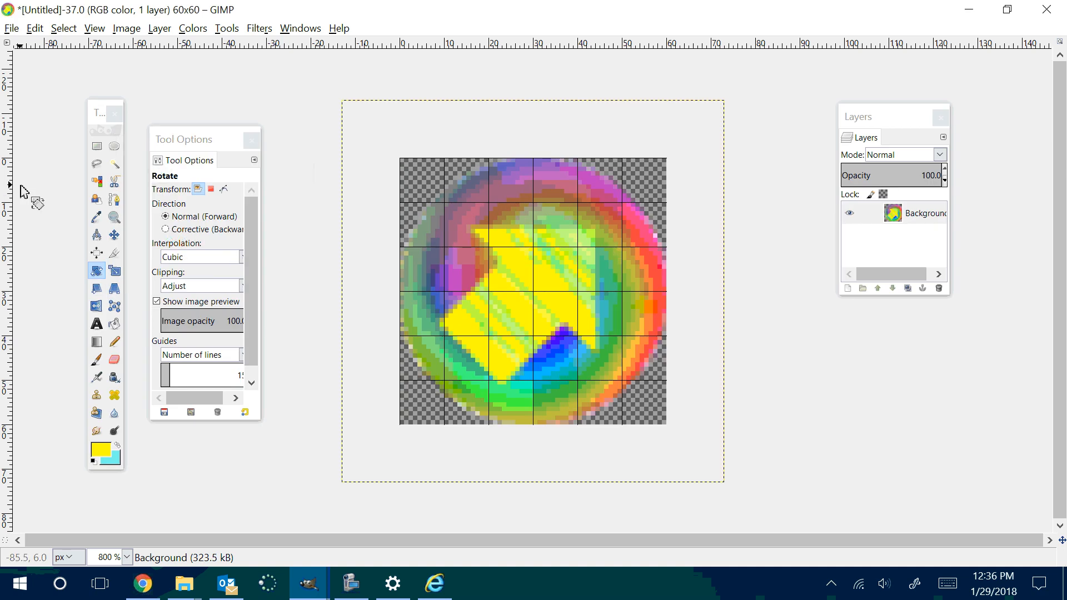
Step: Export the diagonal upper-right arrow image as ne2.png in the same folder with the current PNG options
left_click(11, 28)
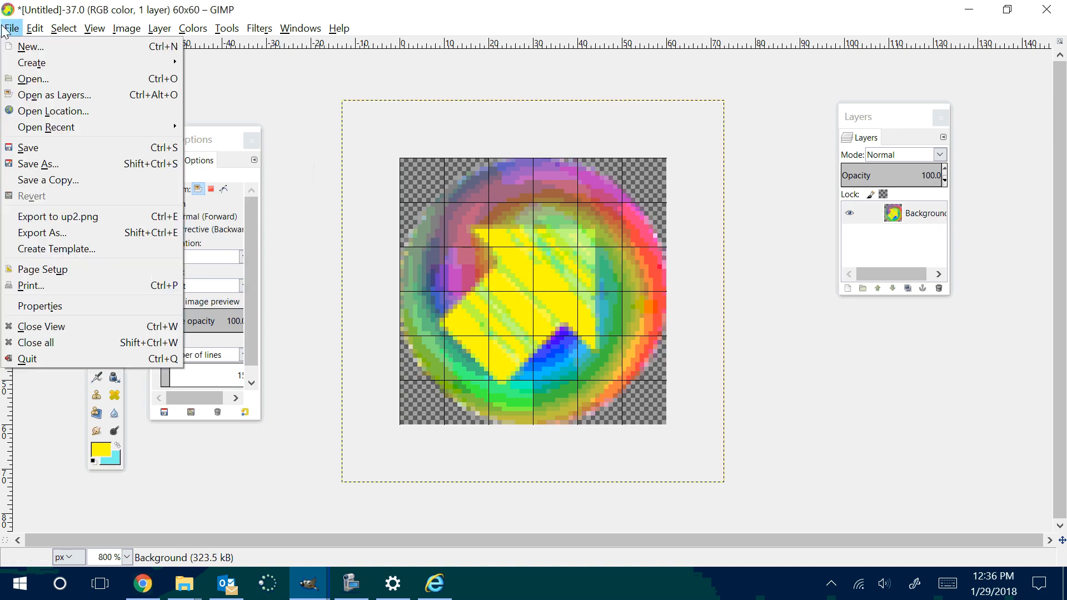
left_click(67, 240)
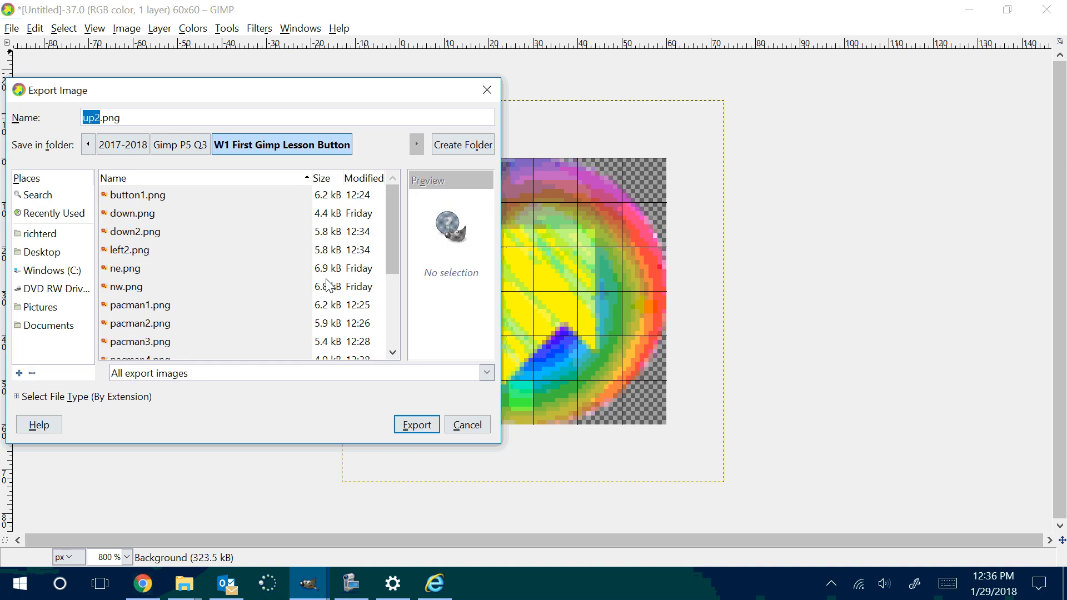
type("n")
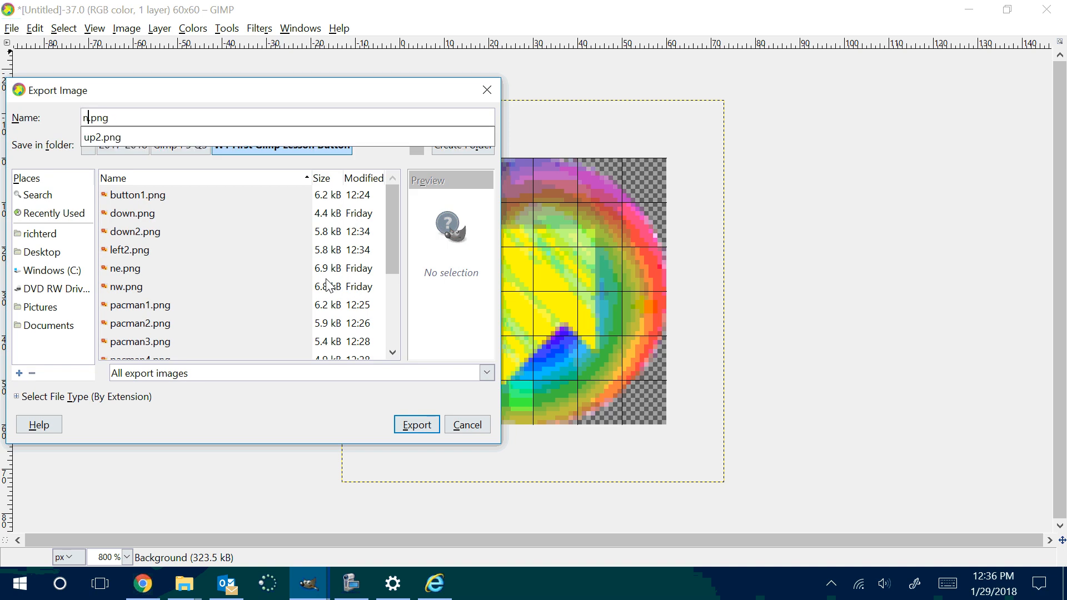
type("e2")
key("Return")
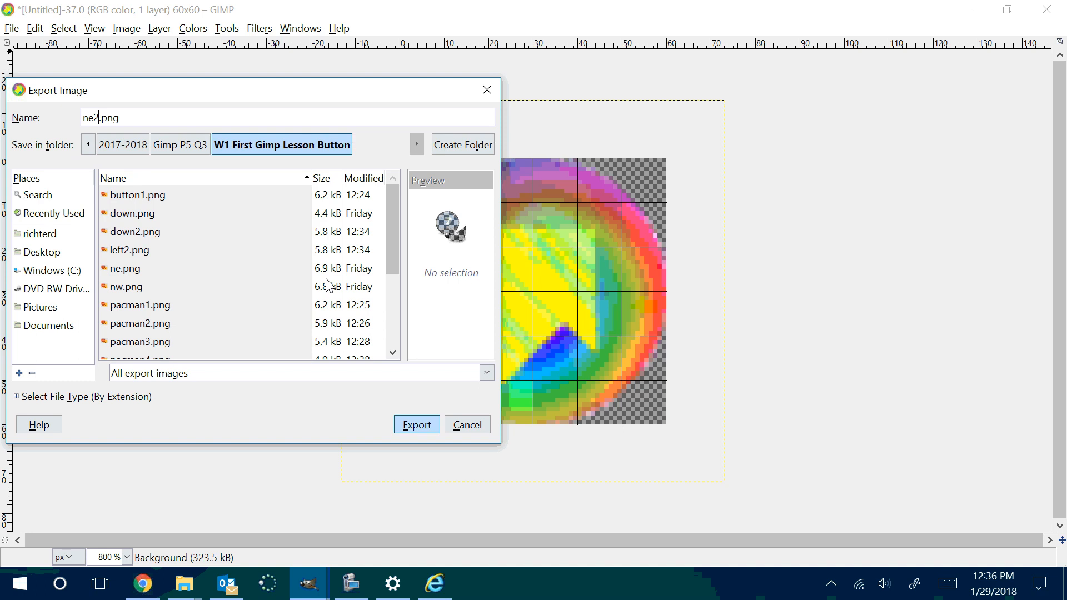
left_click(559, 429)
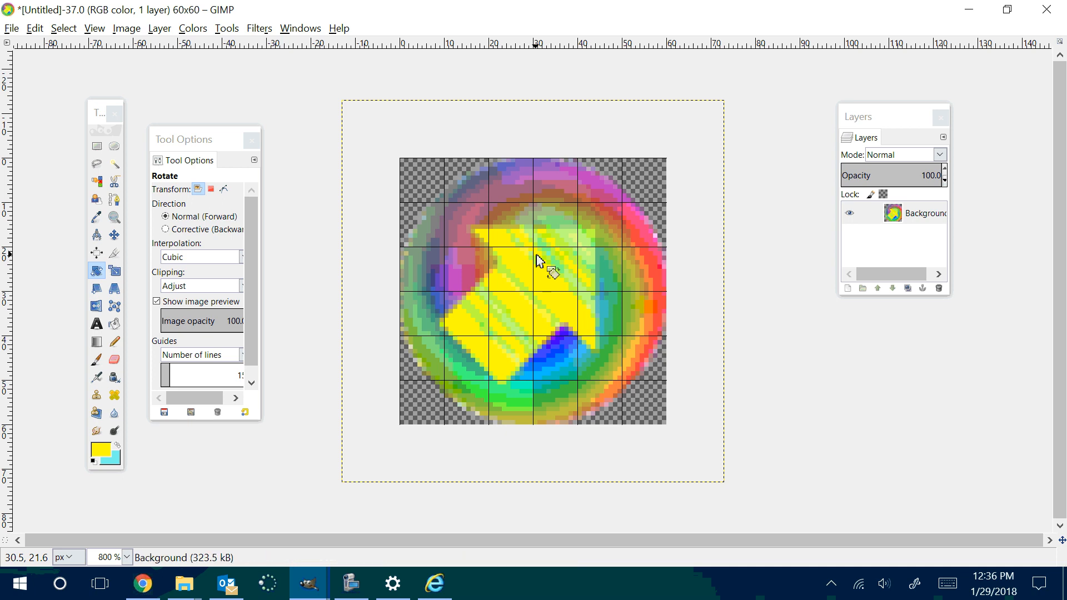
Step: Rotate the whole image 90° clockwise so the arrow points to the lower right
right_click(512, 298)
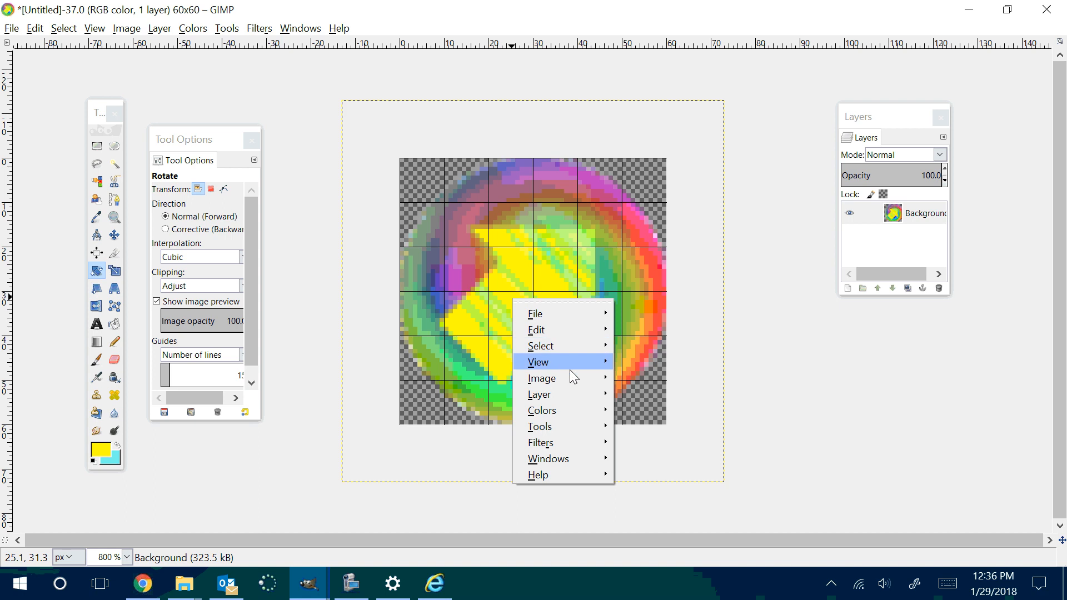
mouse_move(569, 376)
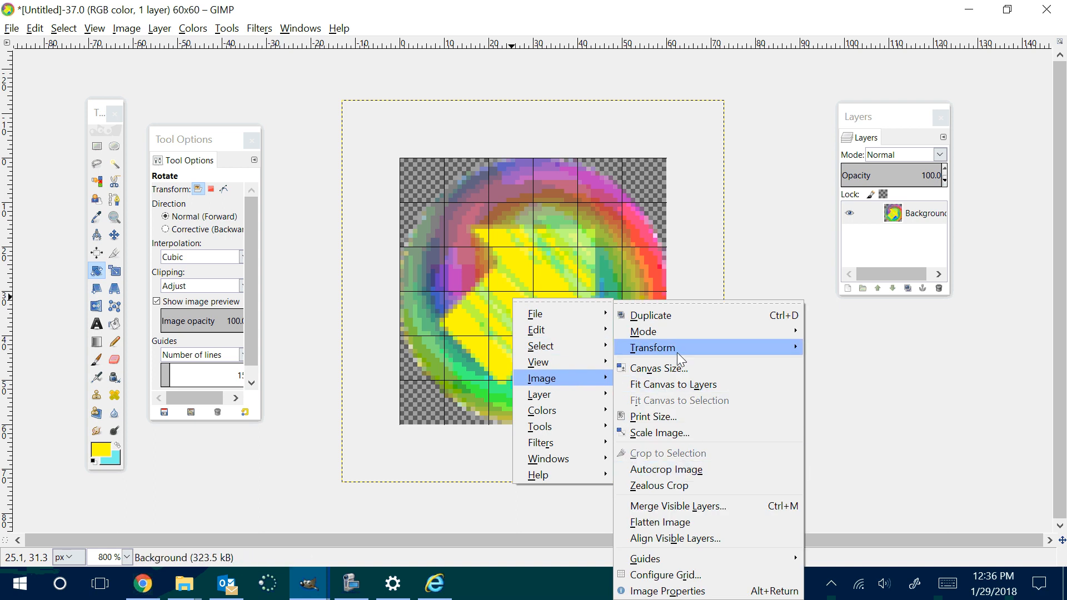
mouse_move(677, 350)
left_click(883, 398)
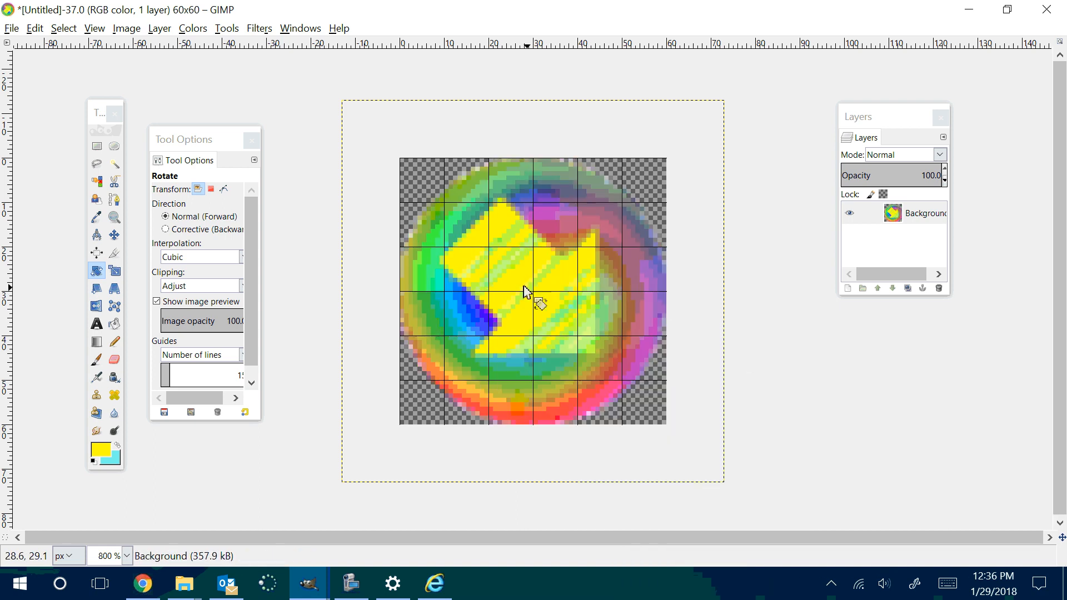
Step: Export the lower-right arrow image as se2.png in the same folder with the current PNG options
left_click(12, 32)
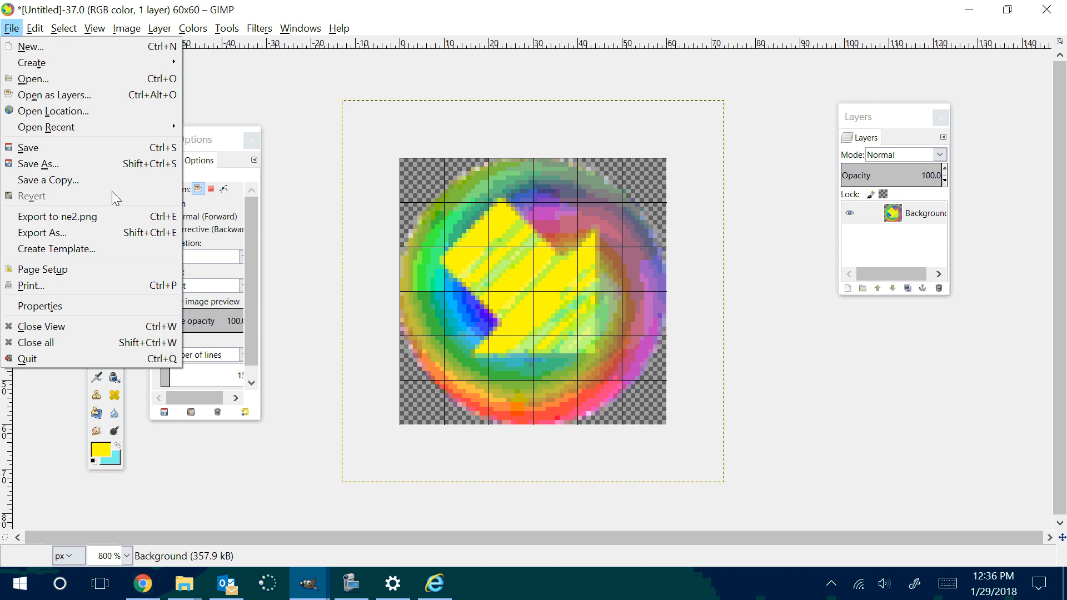
left_click(111, 233)
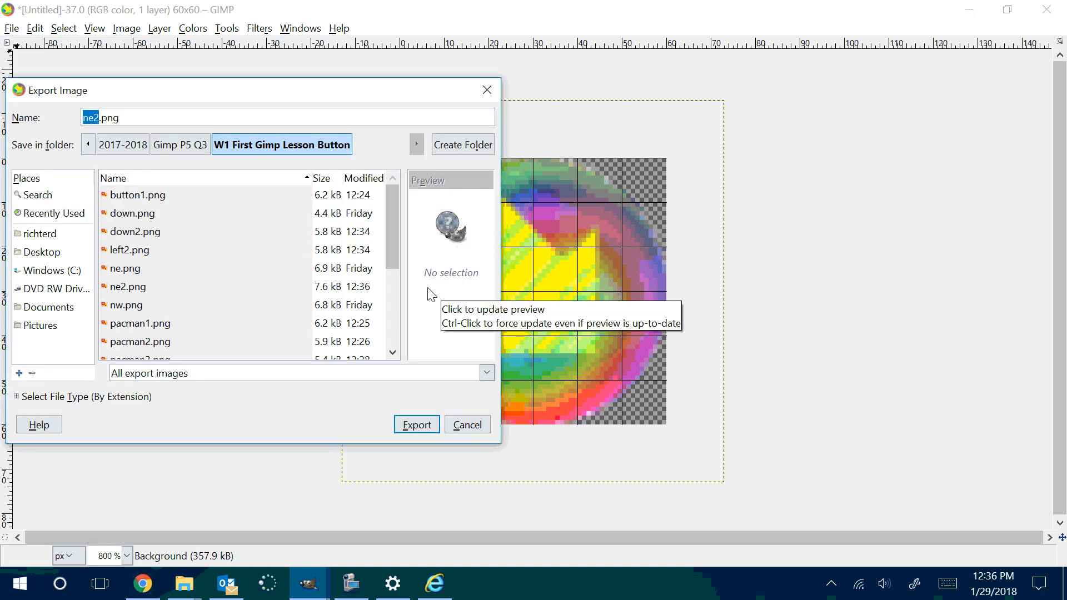
type("se2")
key("Return")
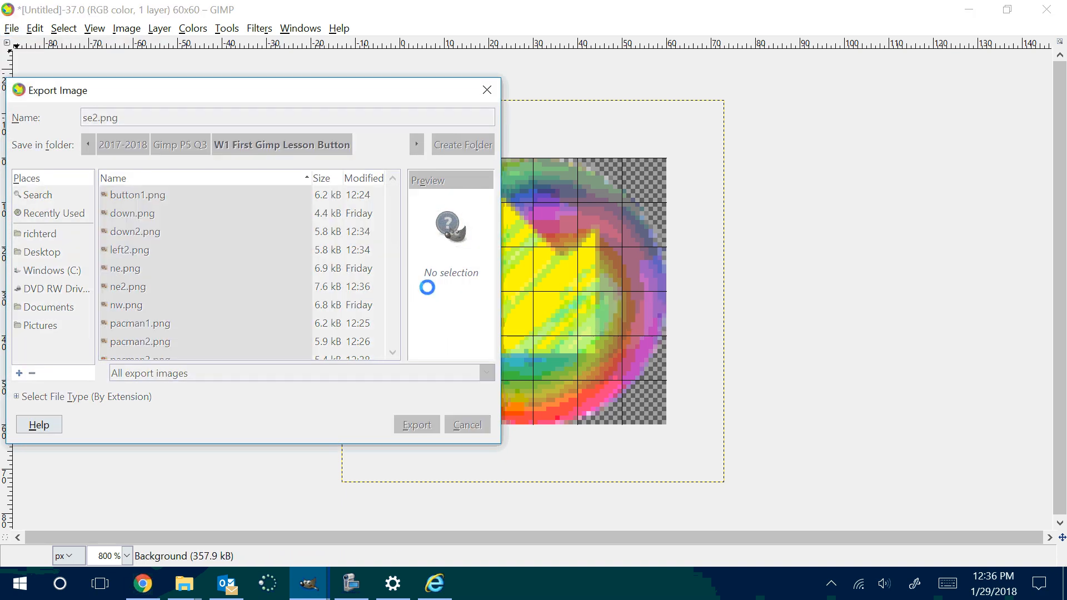
left_click(562, 431)
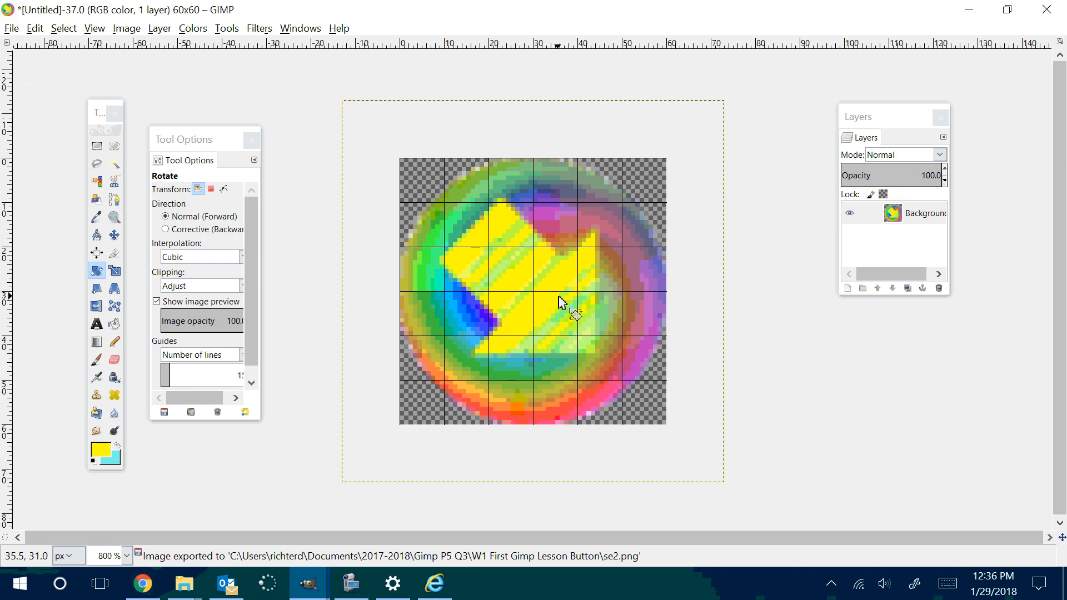
Step: Rotate the whole image 90° clockwise so the arrow points to the lower left
right_click(561, 303)
mouse_move(621, 377)
mouse_move(735, 348)
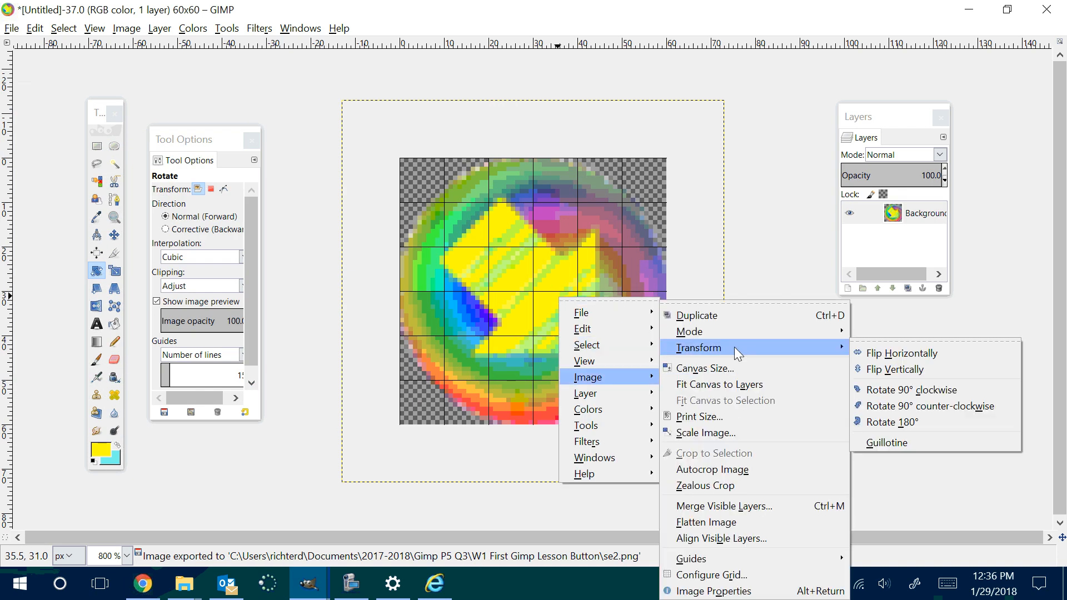
left_click(889, 390)
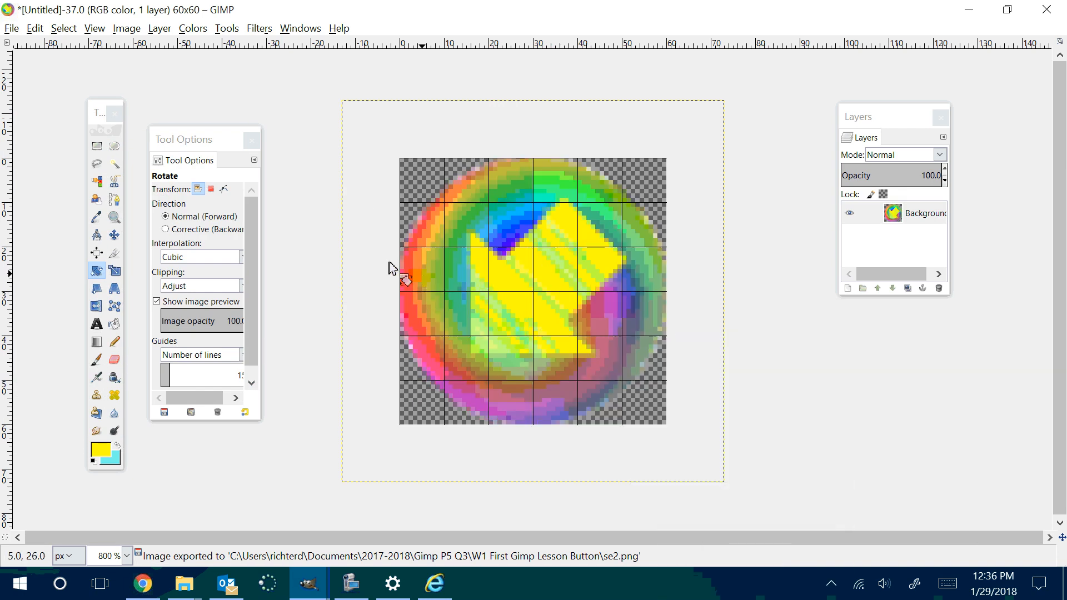
Step: Export the lower-left arrow image as sw2.png in the same folder with the current PNG options
left_click(11, 28)
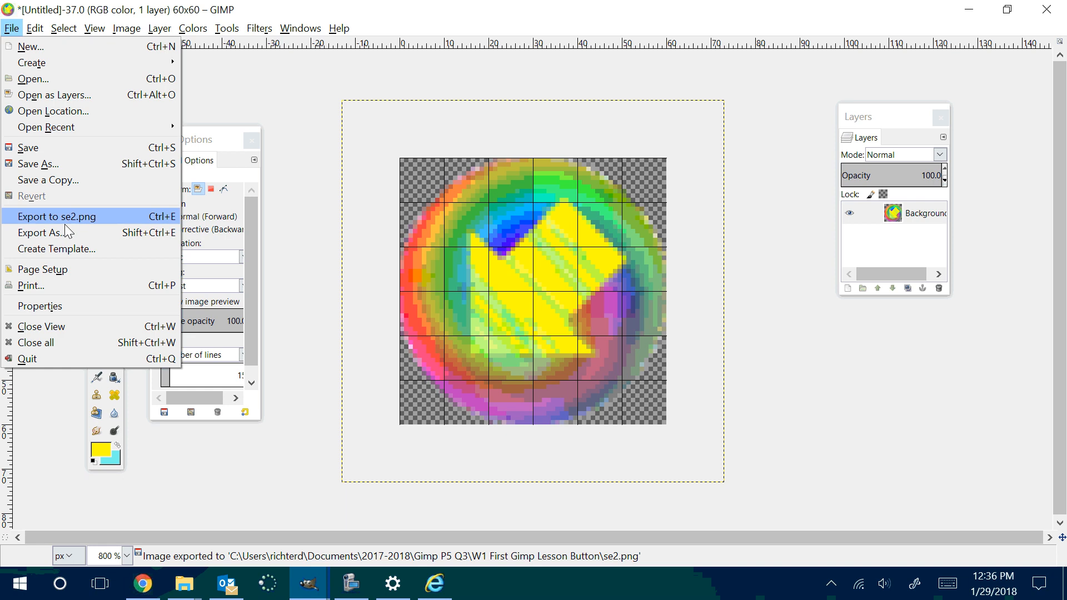
left_click(43, 232)
type("sw")
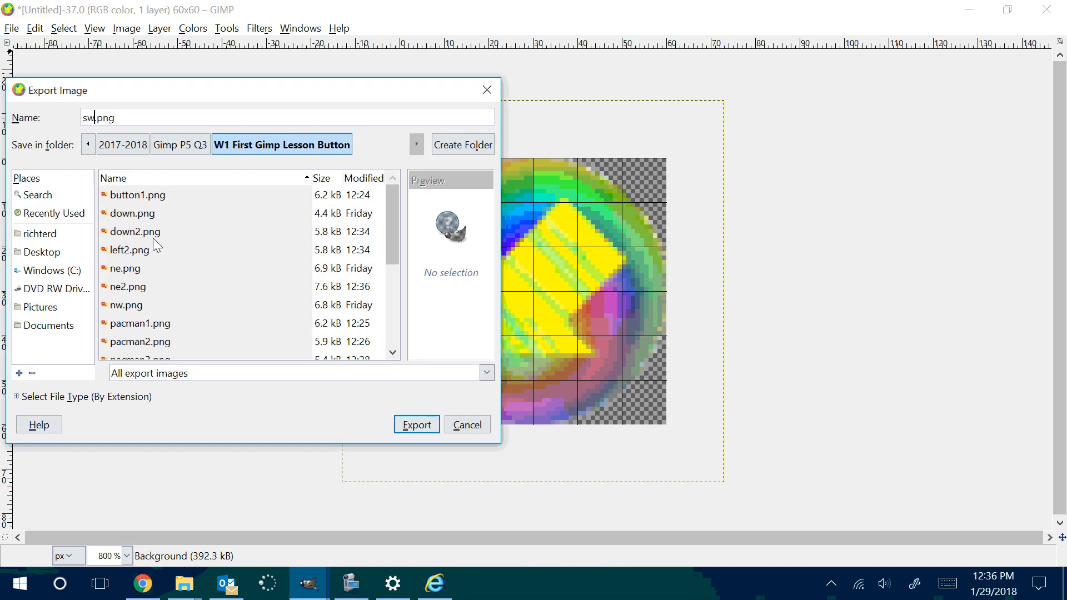
type("2")
key("Return")
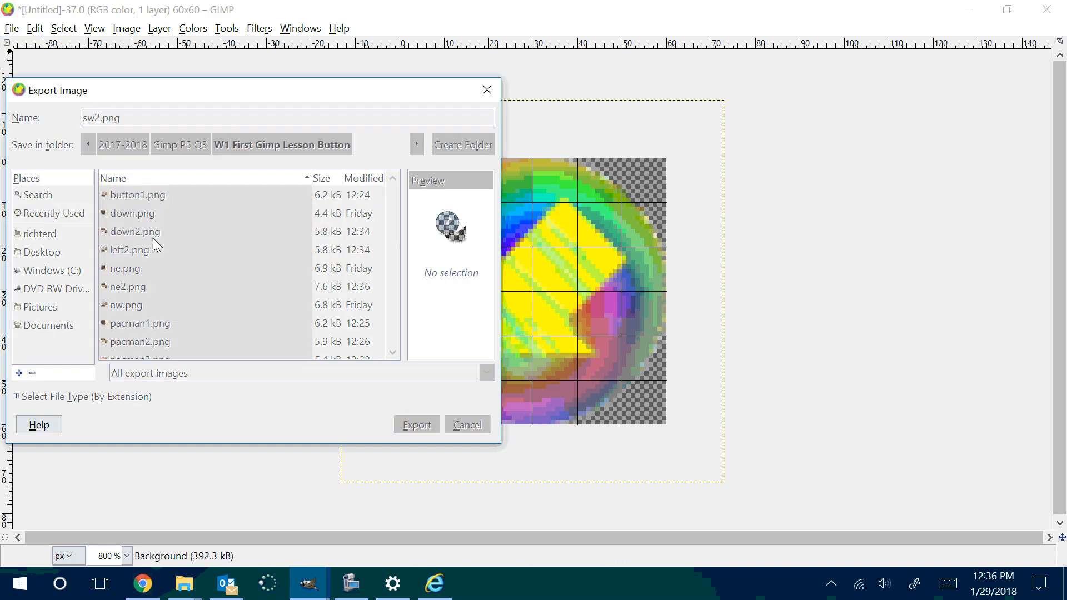
left_click(560, 431)
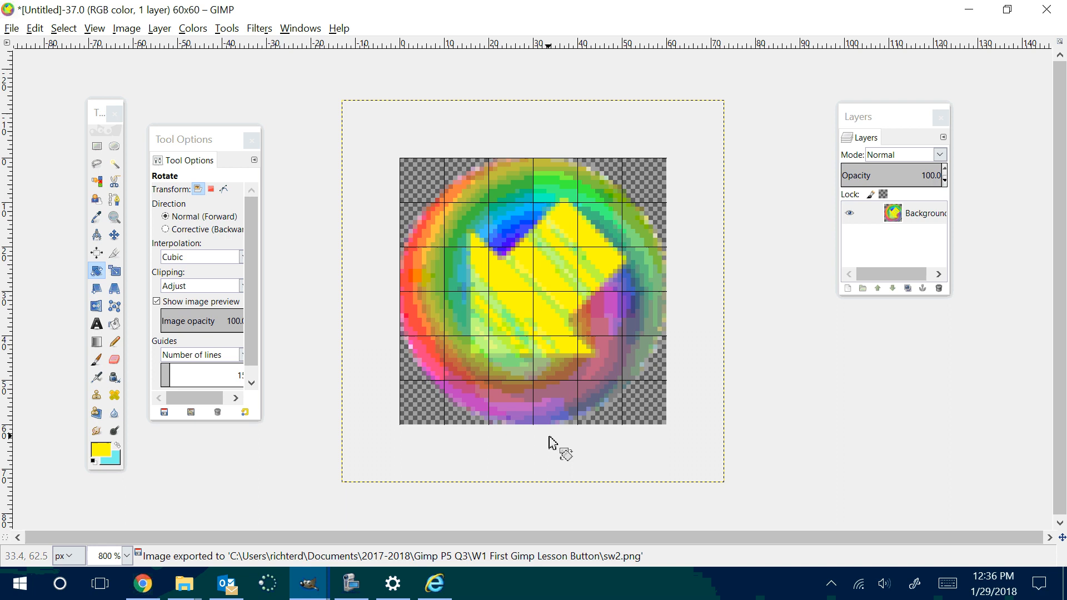
Step: Rotate the whole image another 90° clockwise so the arrow points to the upper left
right_click(511, 296)
mouse_move(597, 374)
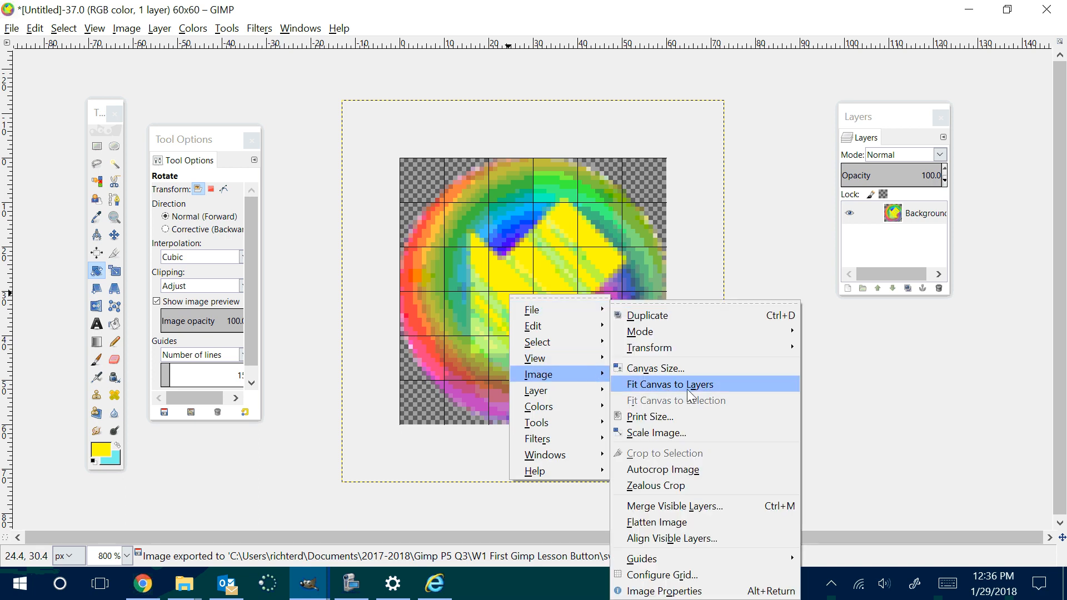
mouse_move(686, 350)
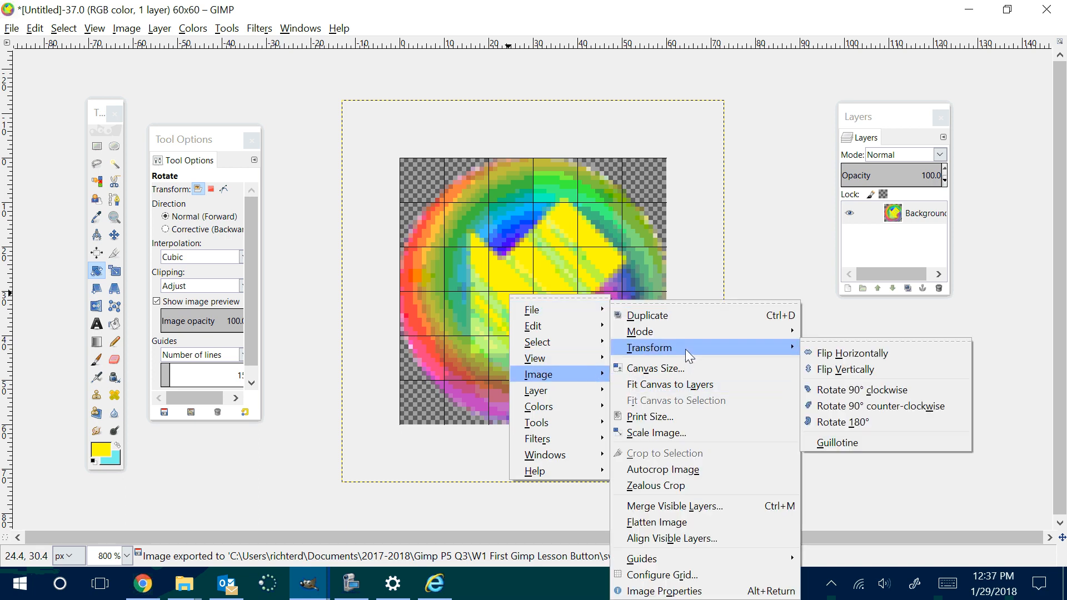
left_click(902, 395)
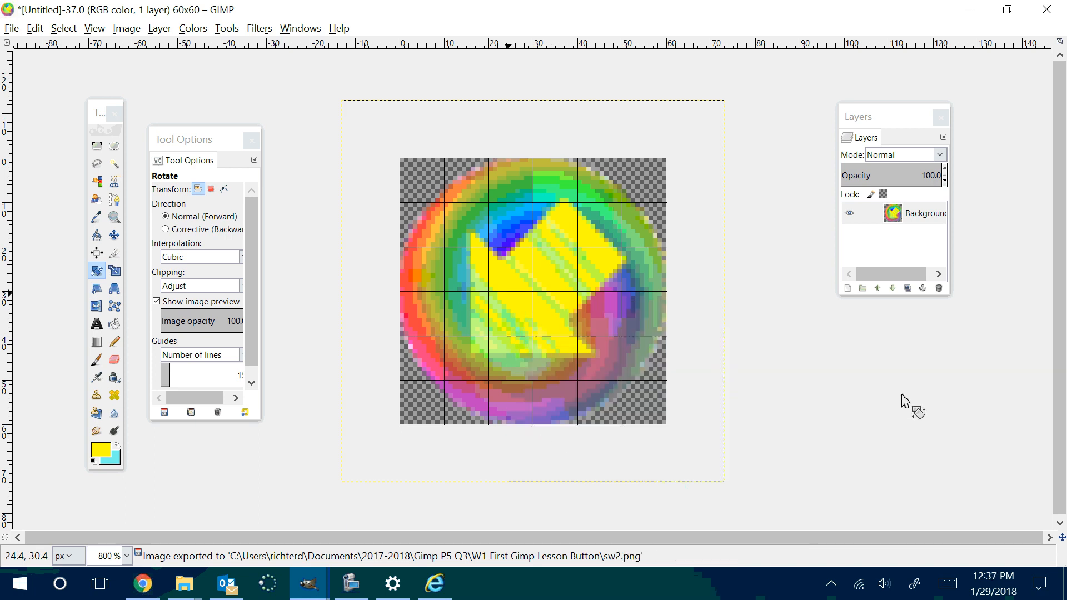
Step: Export the upper-left arrow image as nw2.png in the same folder with the current PNG options
left_click(11, 29)
left_click(76, 232)
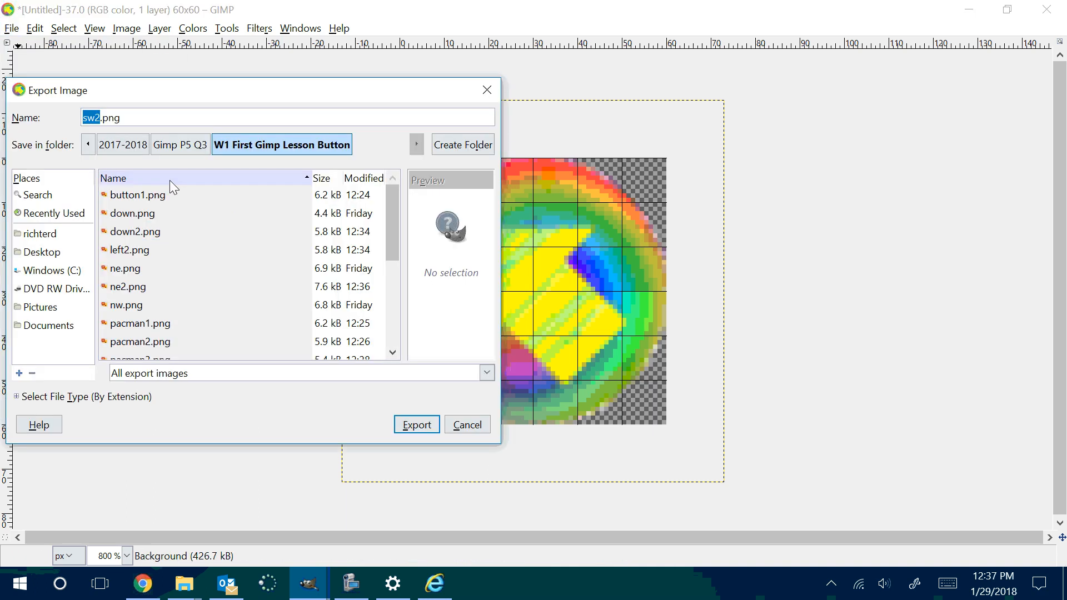
type("nw2")
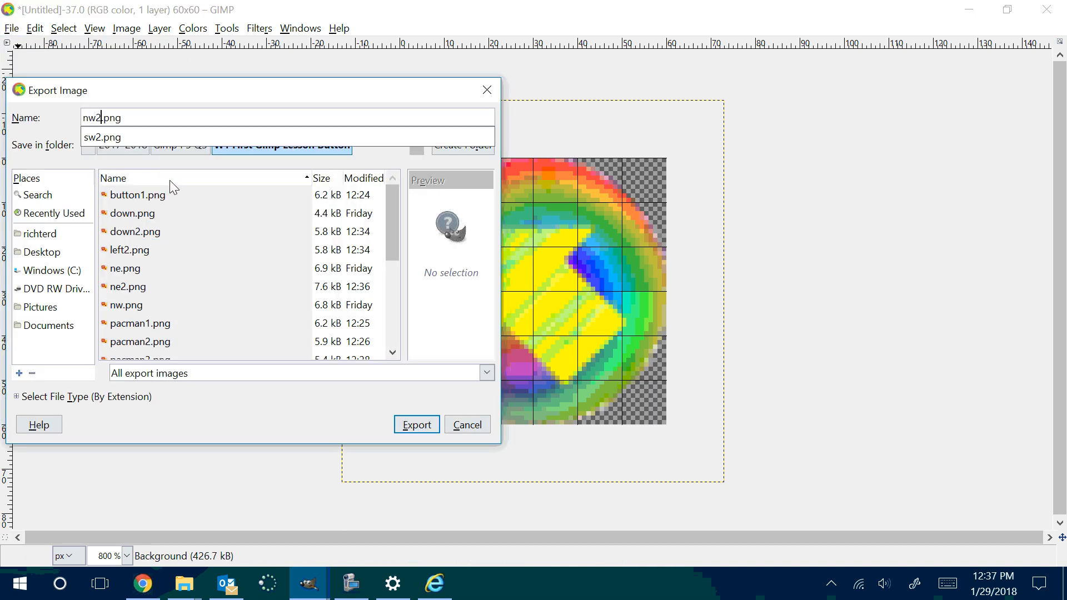
key("Return")
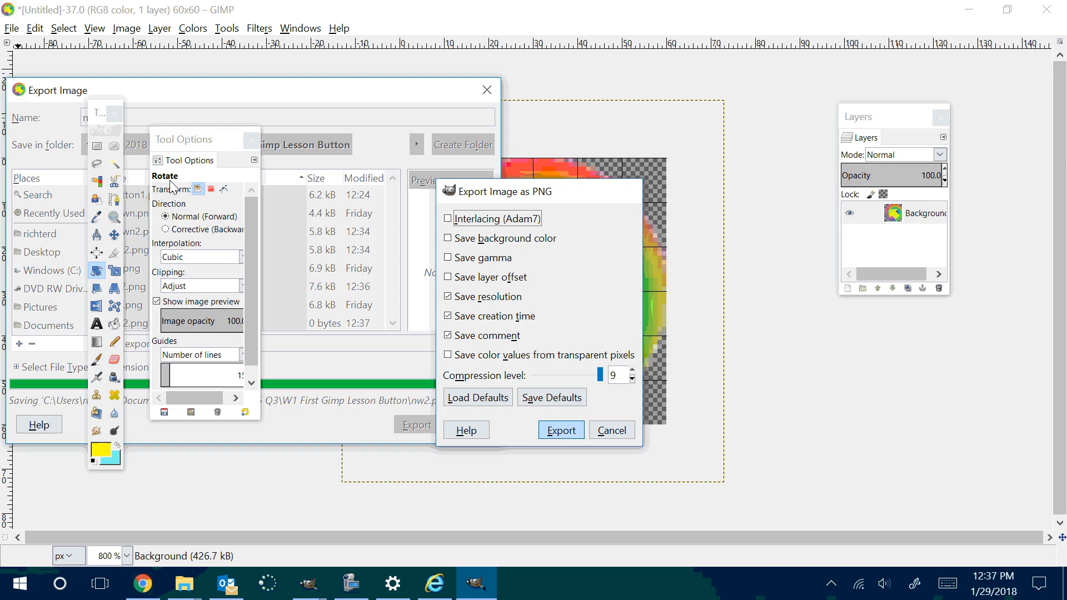
key("Return")
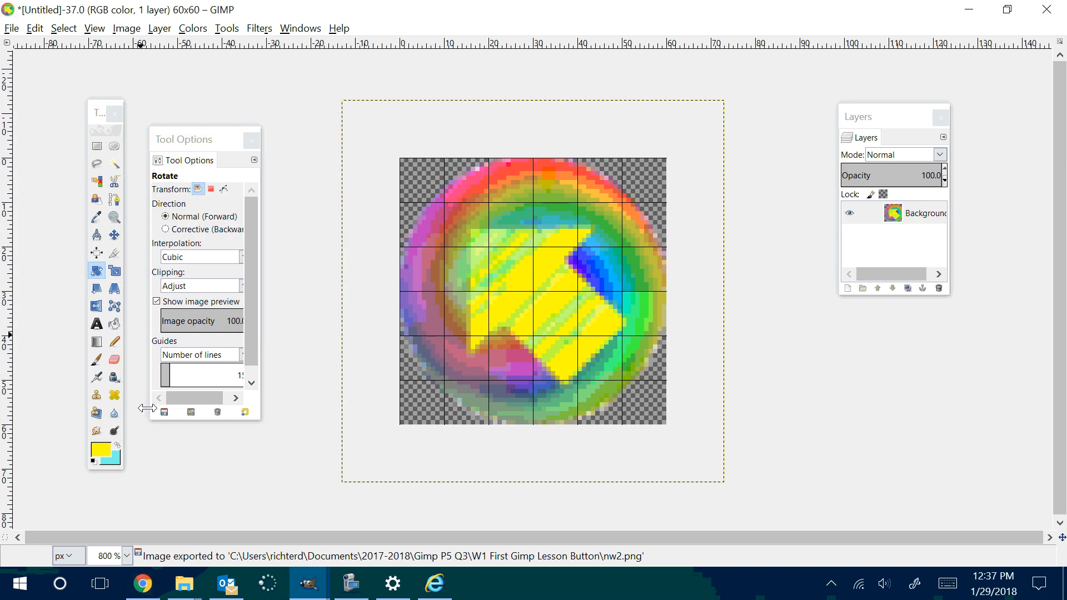
Step: Switch to File Explorer and look through Documents and its Gimp Per 5 Q3 subfolder for the exported images
left_click(183, 584)
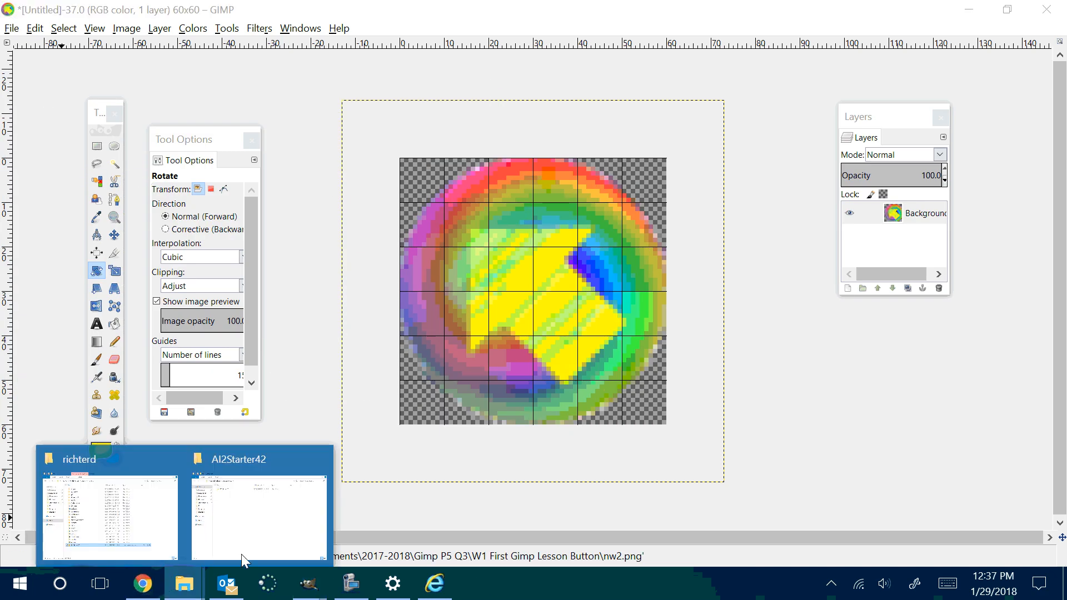
left_click(257, 533)
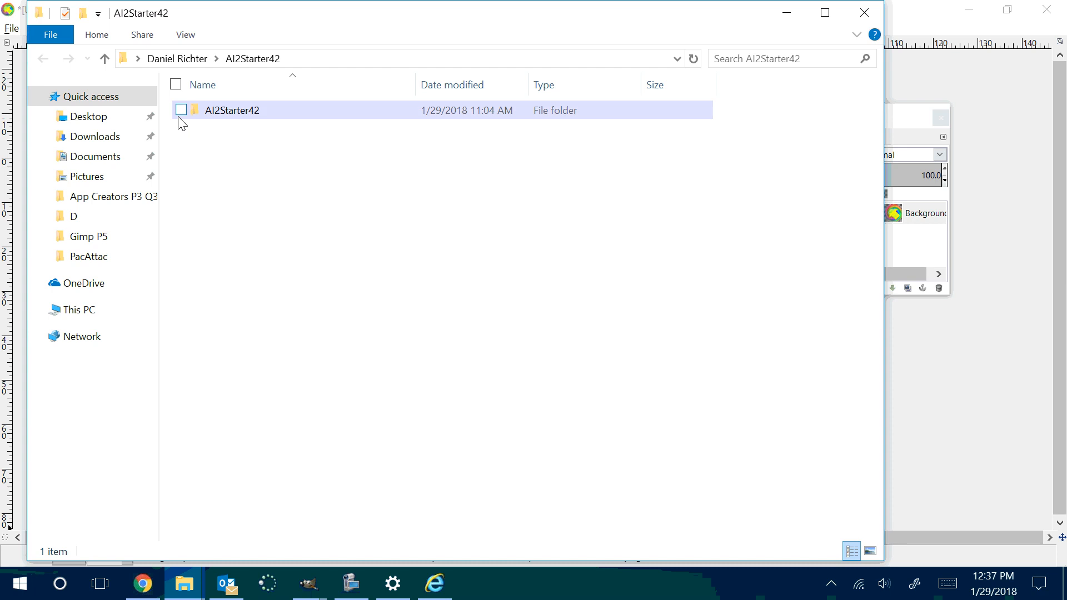
left_click(97, 162)
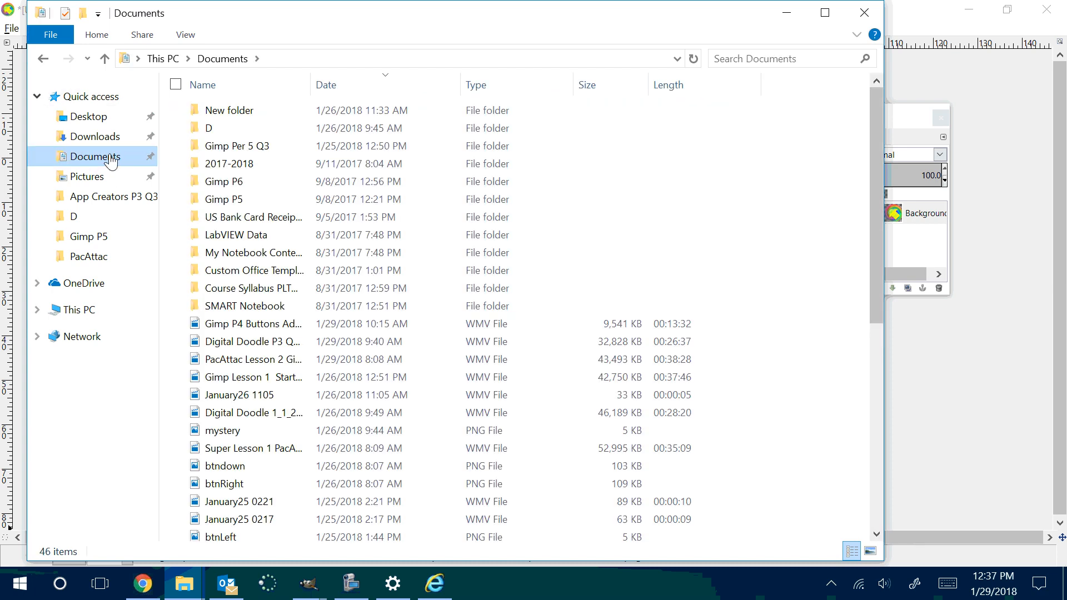
double_click(247, 147)
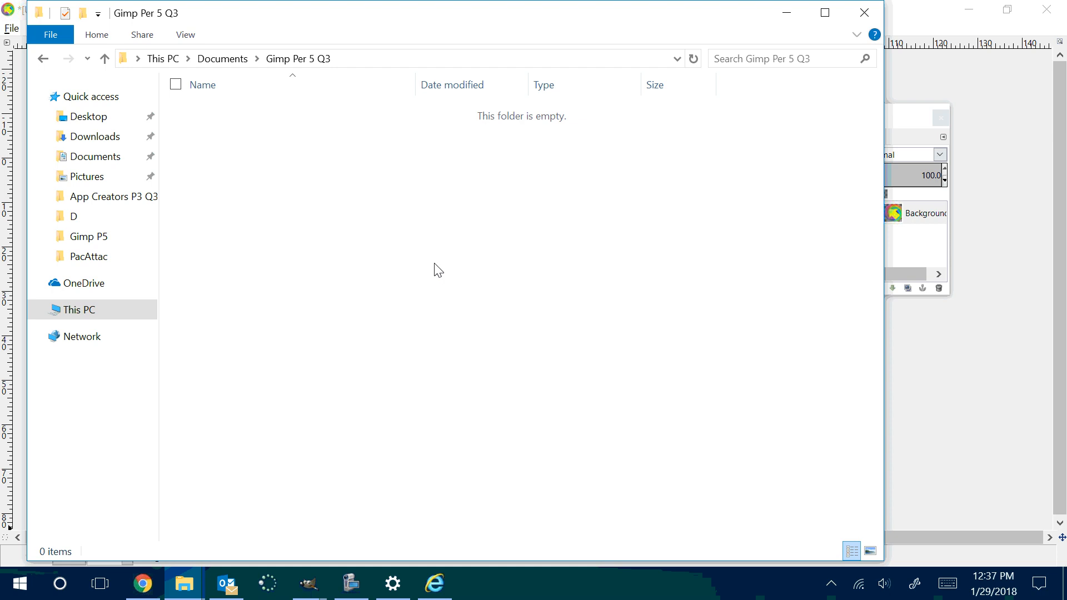
left_click(42, 59)
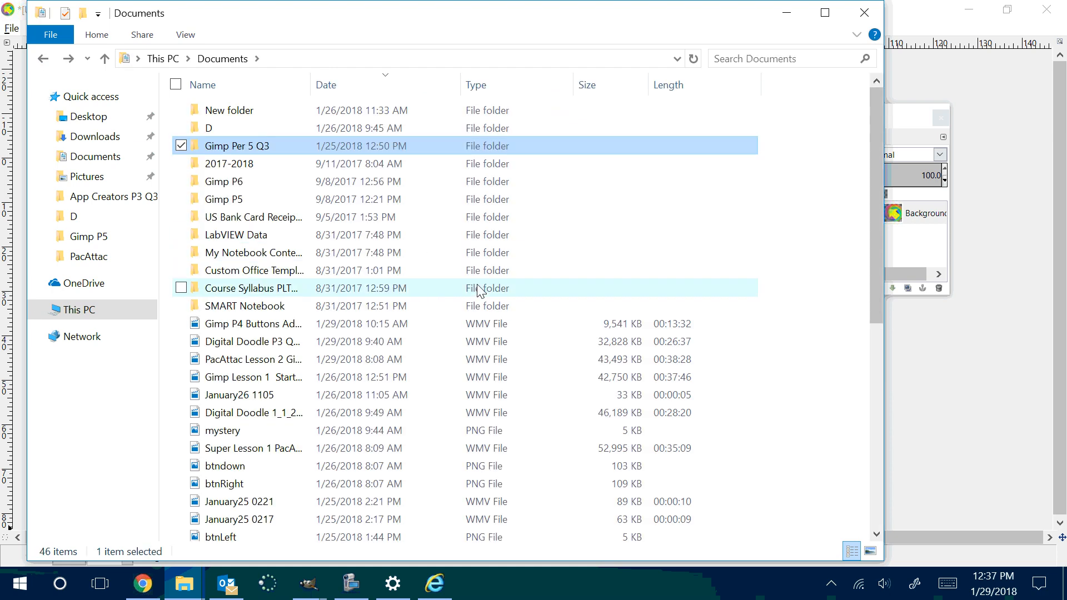
scroll(478, 311, "down", 5)
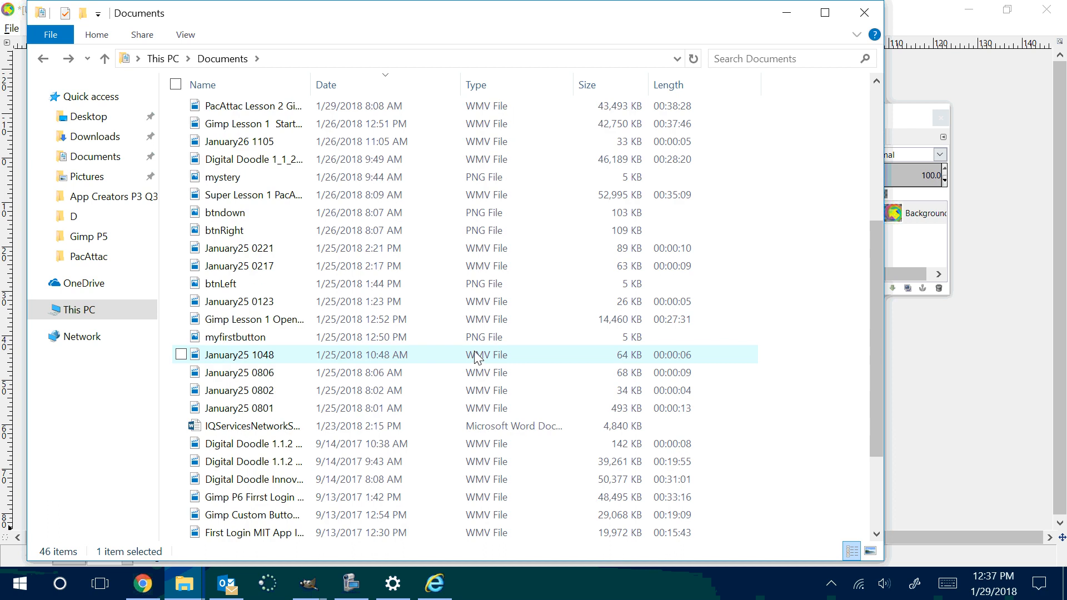
scroll(476, 358, "down", 2)
scroll(467, 344, "up", 7)
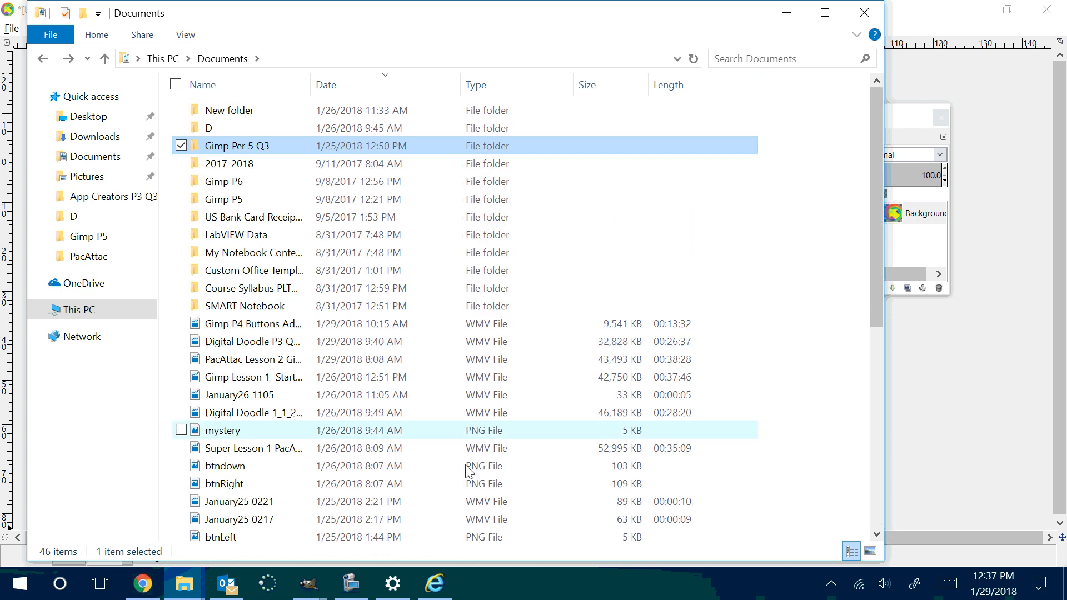
Step: Switch back to the yellow arrow image in GIMP and check the export destination folder without exporting
left_click(316, 595)
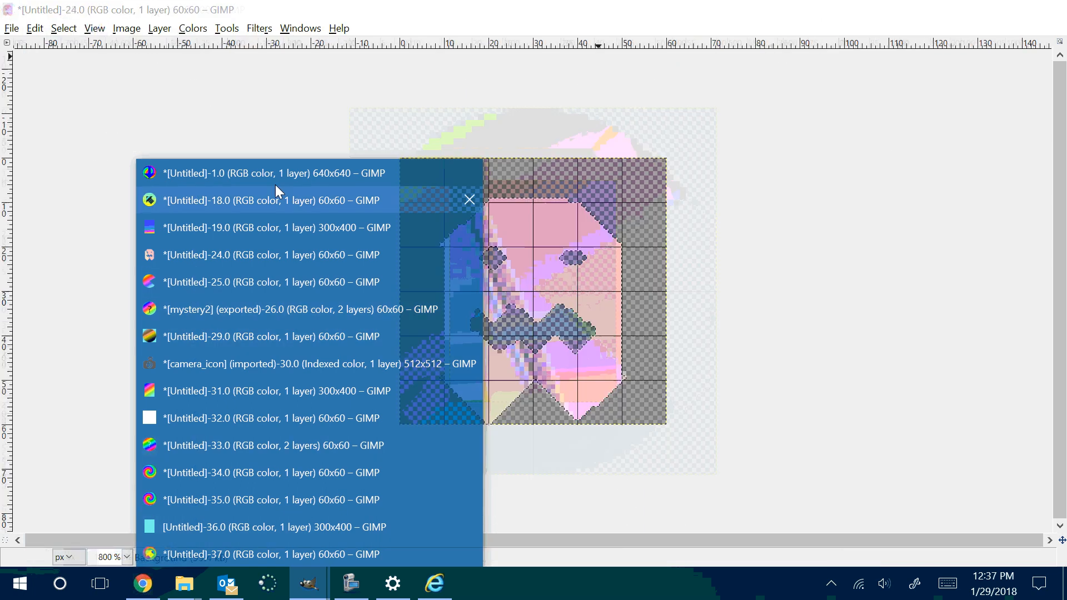
mouse_move(271, 175)
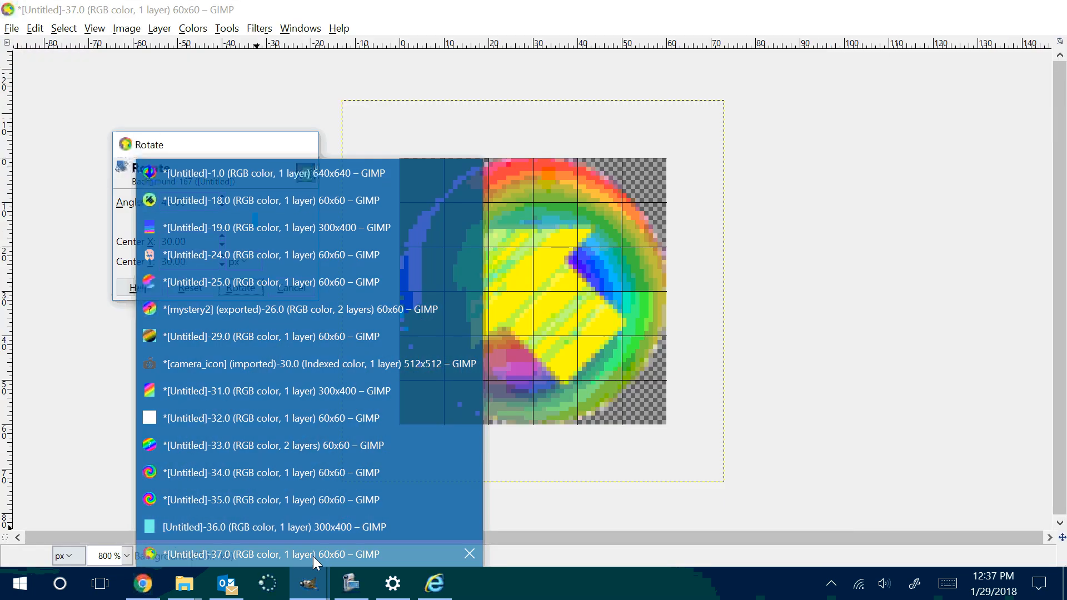
left_click(312, 554)
left_click(11, 28)
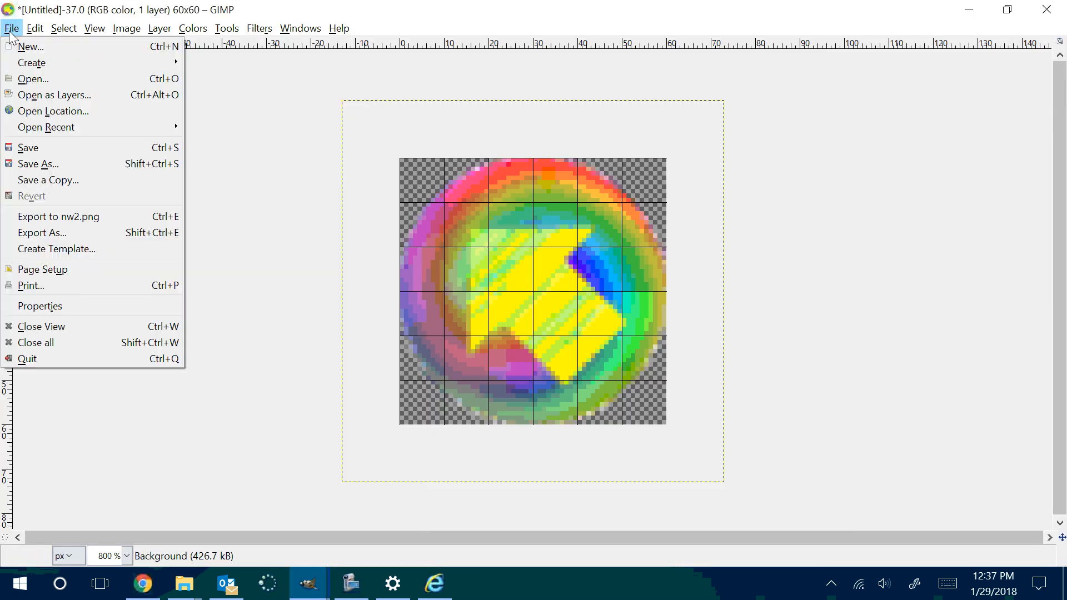
left_click(48, 230)
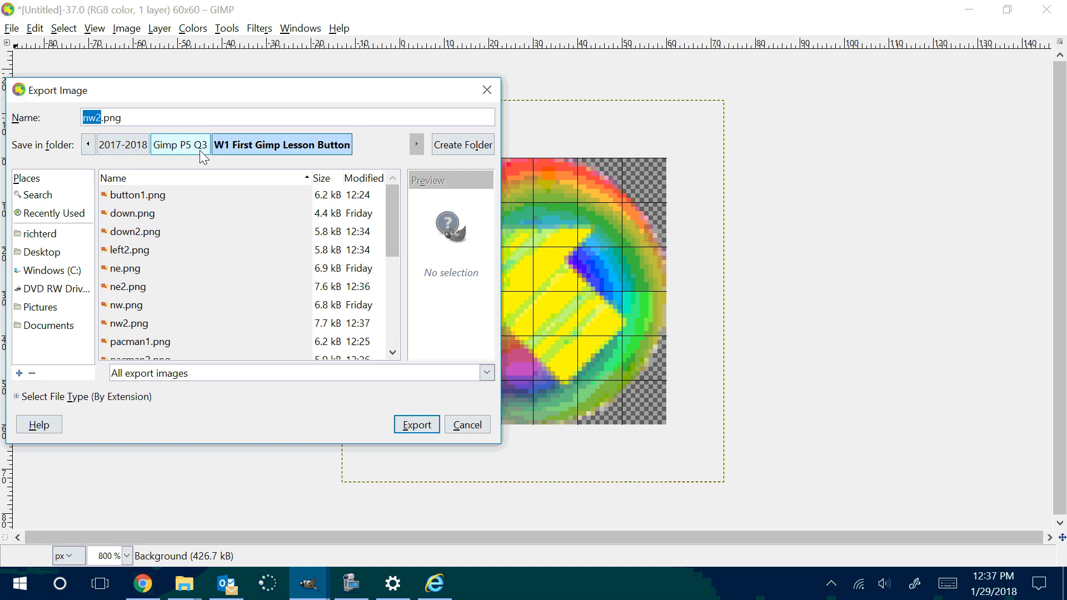
left_click(487, 89)
Step: Switch to File Explorer and open the W1 First Gimp Lesson Button folder inside 2017-2018, Gimp P5 Q3 to view the exported images
mouse_move(186, 583)
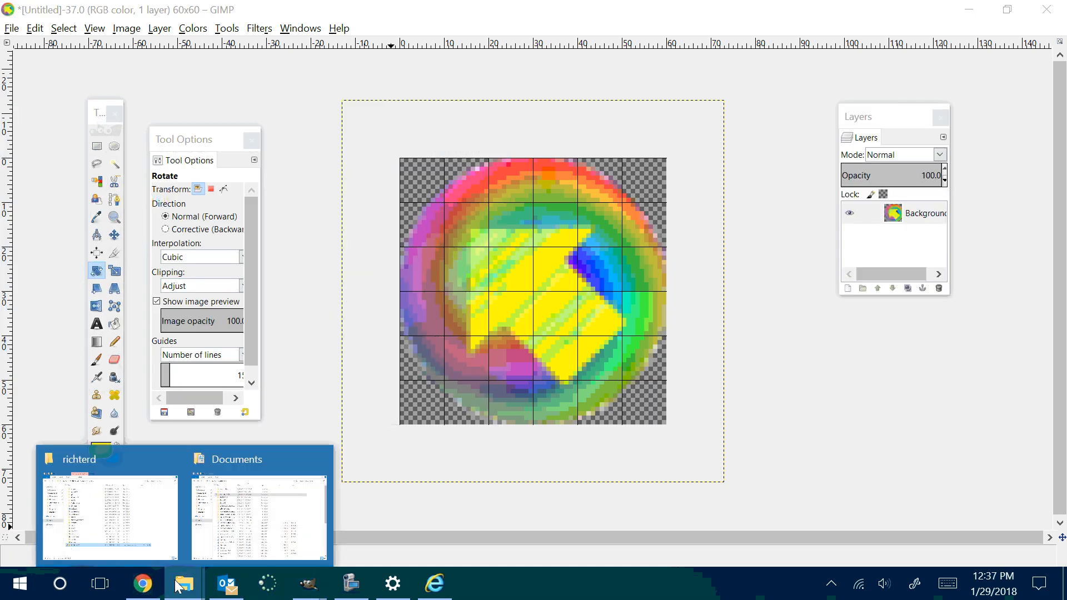
left_click(258, 509)
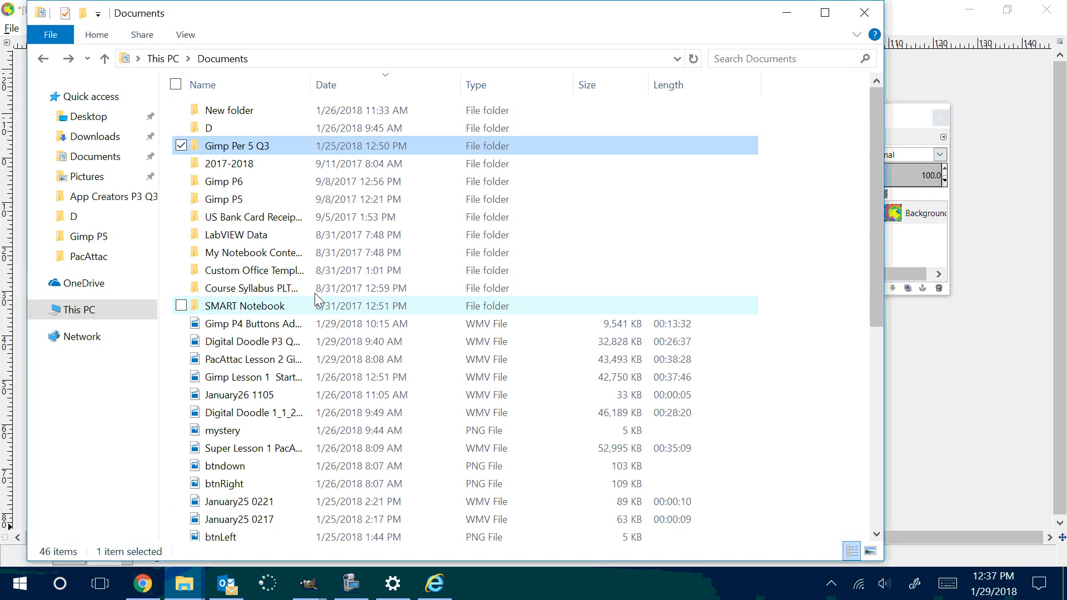
double_click(220, 164)
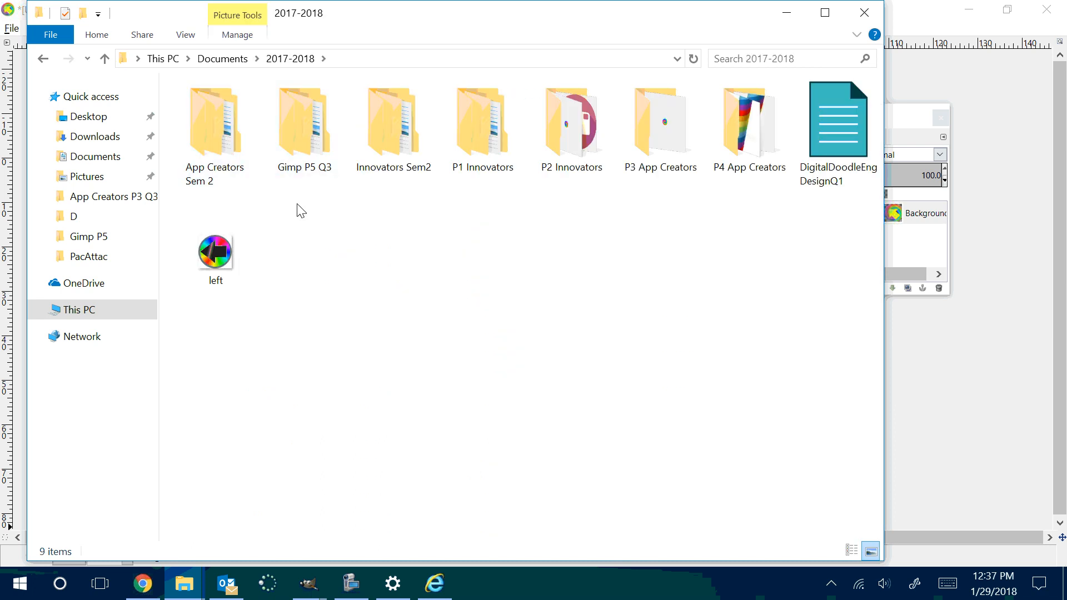
double_click(308, 131)
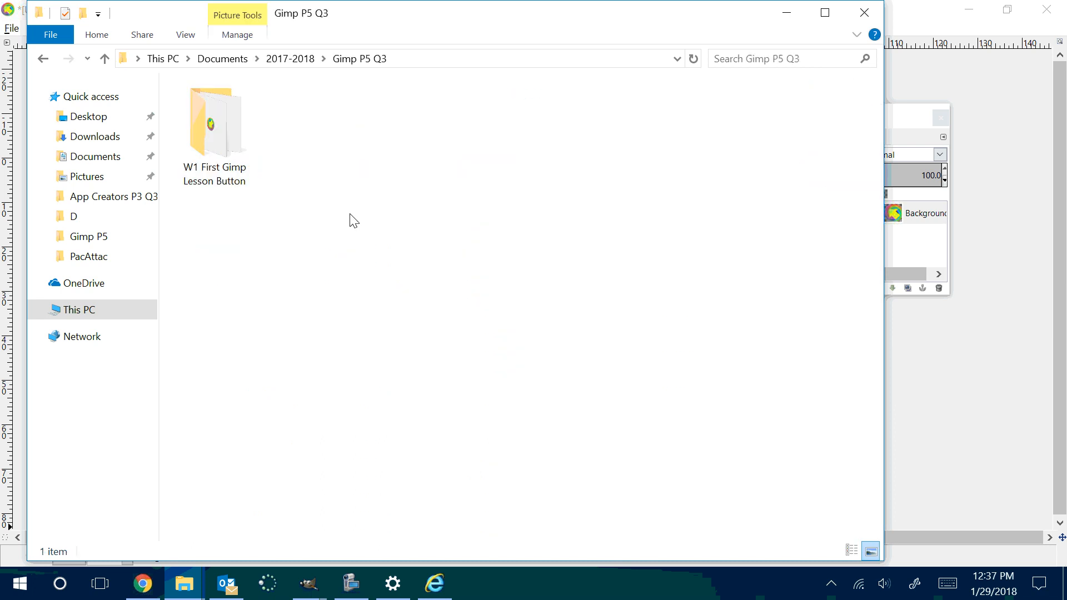
double_click(221, 144)
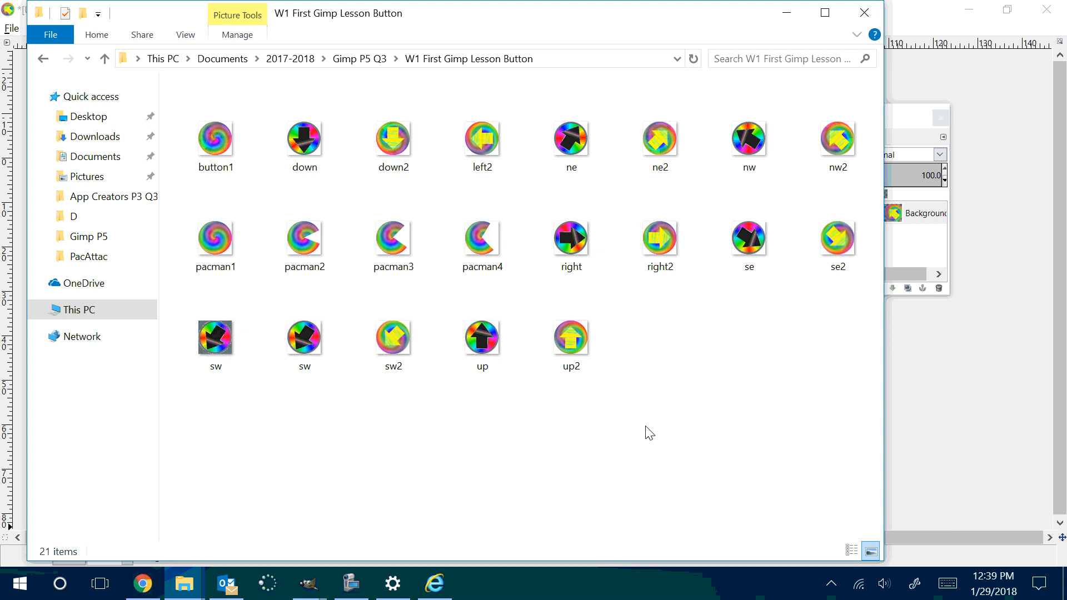
Step: Switch back to GIMP and create a new image 300 pixels wide and 400 pixels high
left_click(1005, 387)
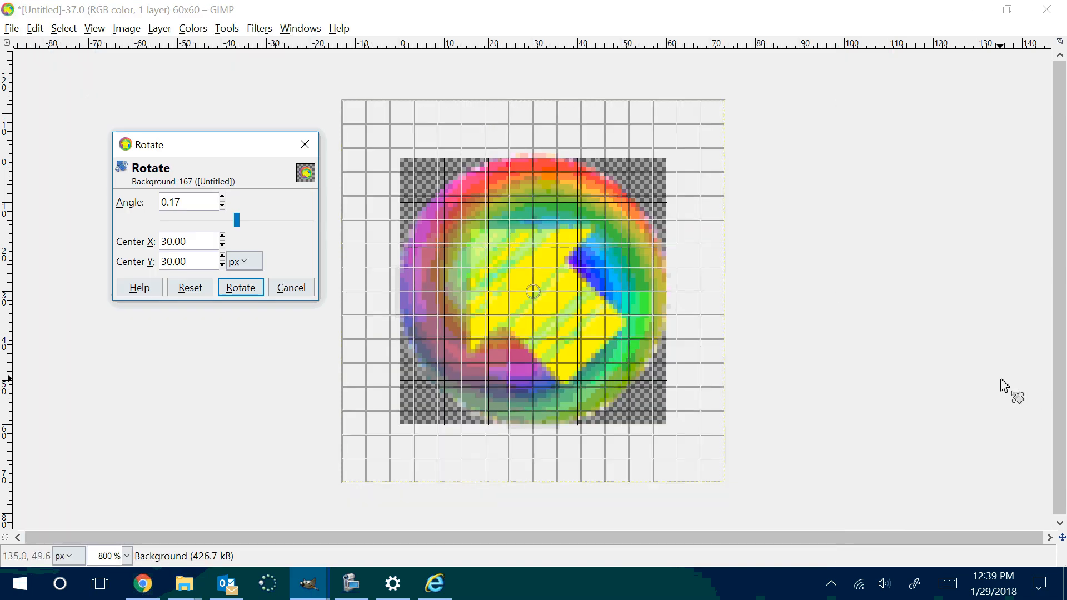
left_click(11, 29)
left_click(33, 47)
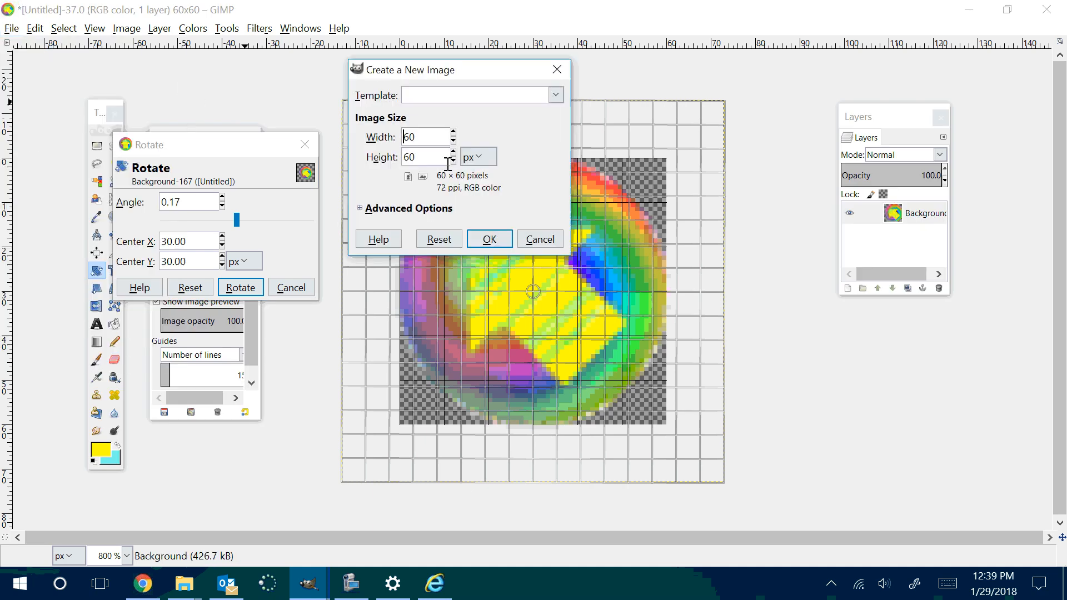
double_click(410, 137)
type("300")
double_click(428, 158)
type("400")
left_click(489, 238)
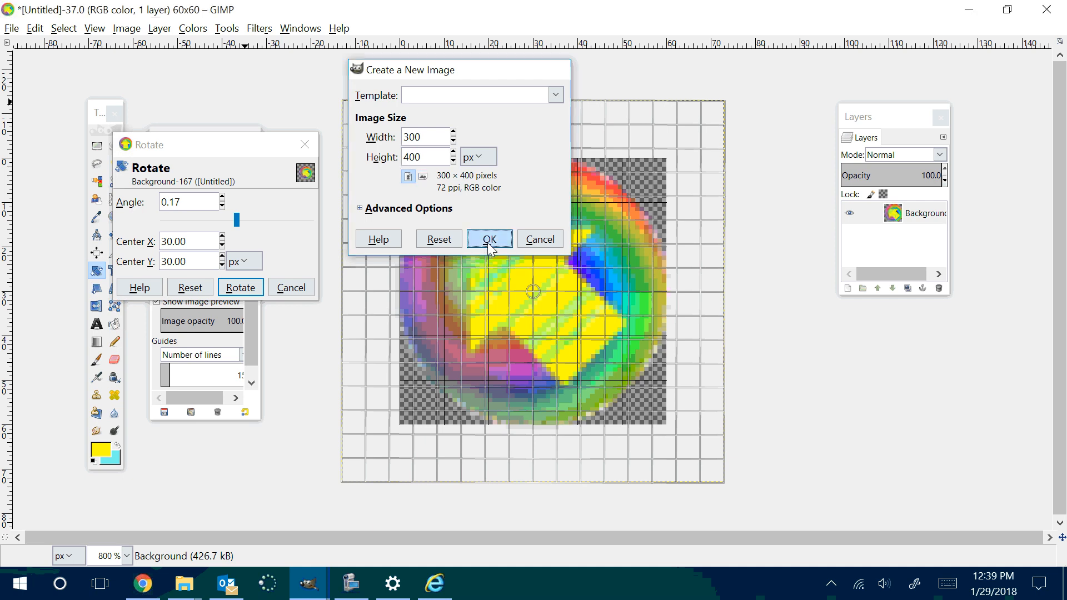
left_click(364, 76)
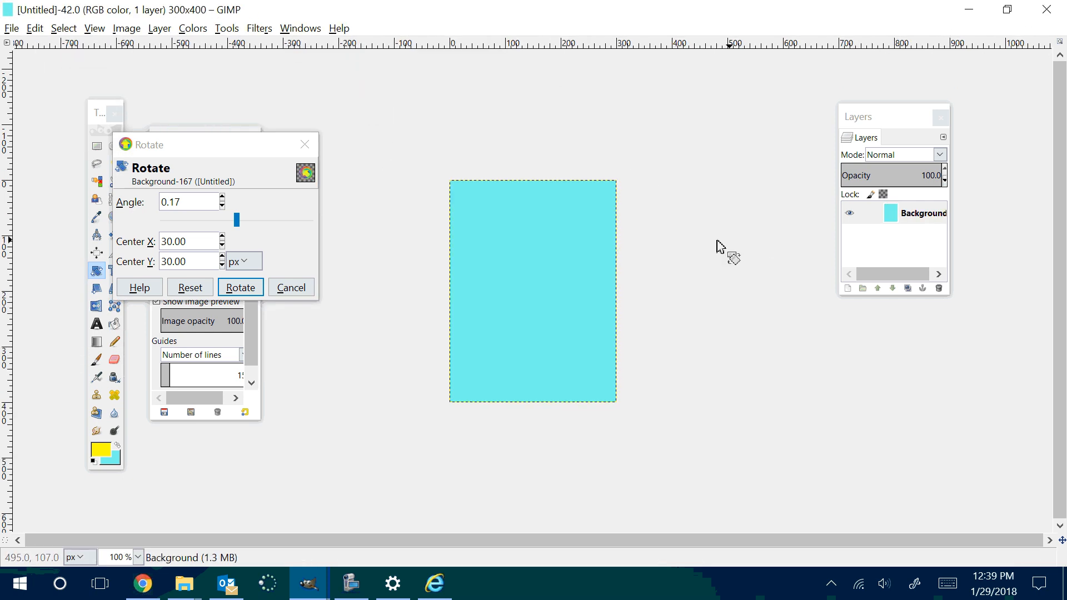
scroll(638, 190, "down", 2)
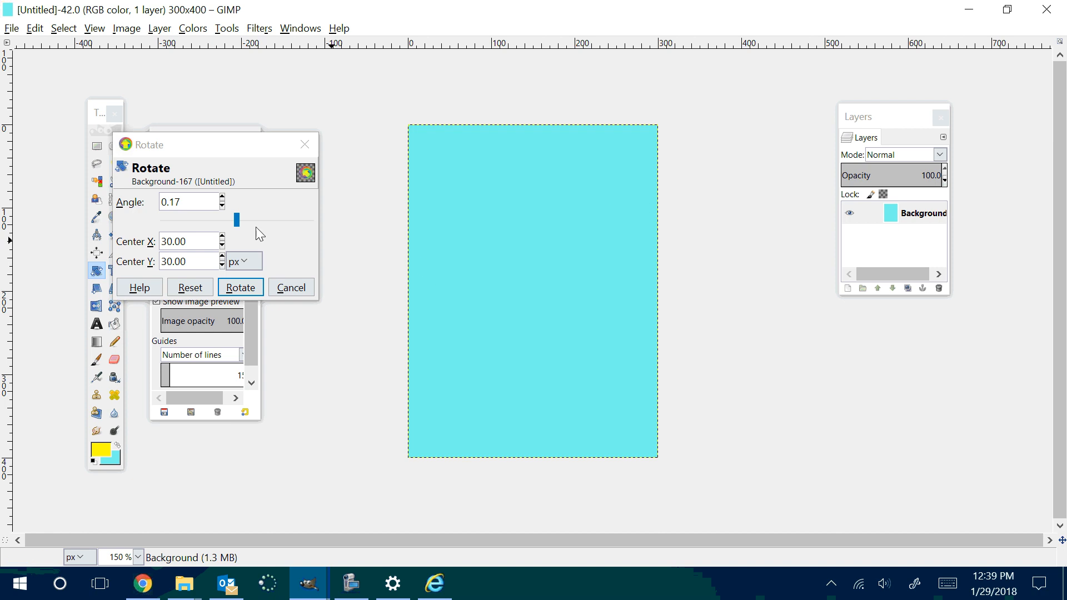
Step: Try a diagonal Yellow Orange linear gradient across the cyan canvas with the Blend tool and undo it
left_click(97, 342)
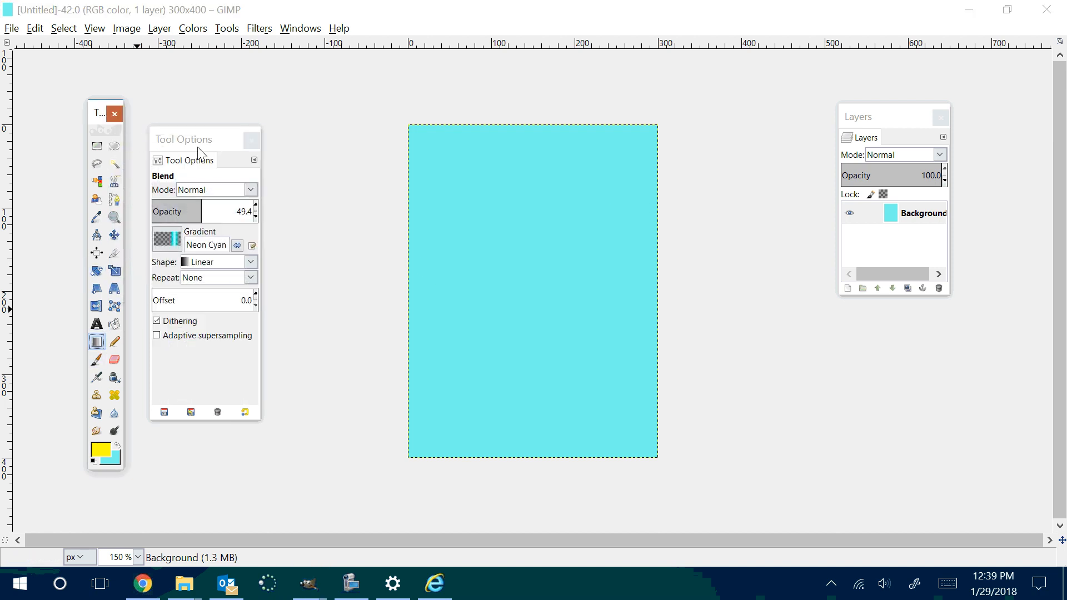
left_click(179, 246)
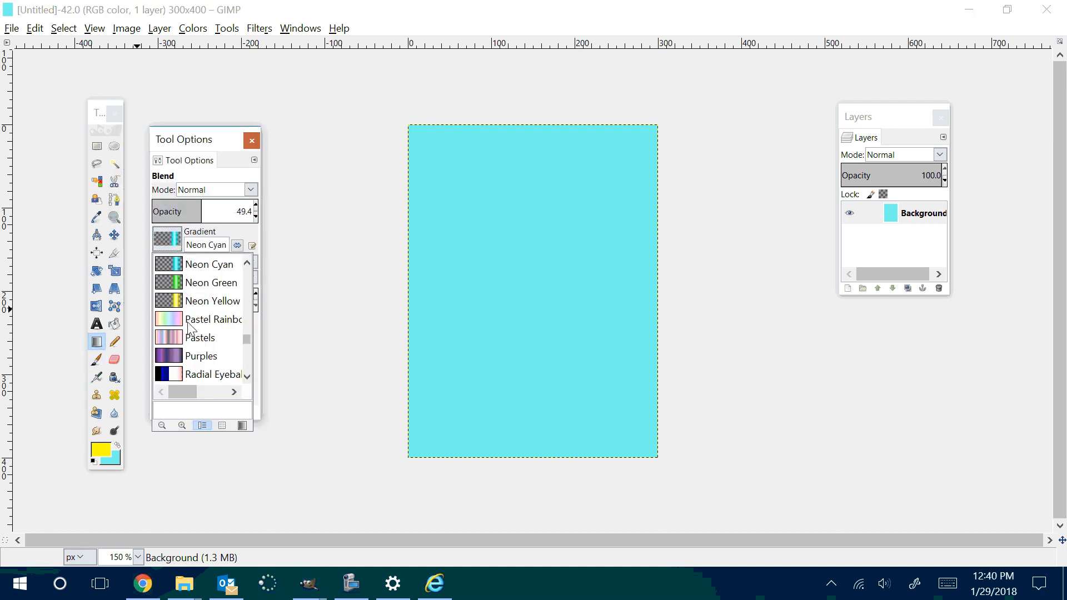
scroll(189, 327, "down", 2)
scroll(187, 326, "down", 3)
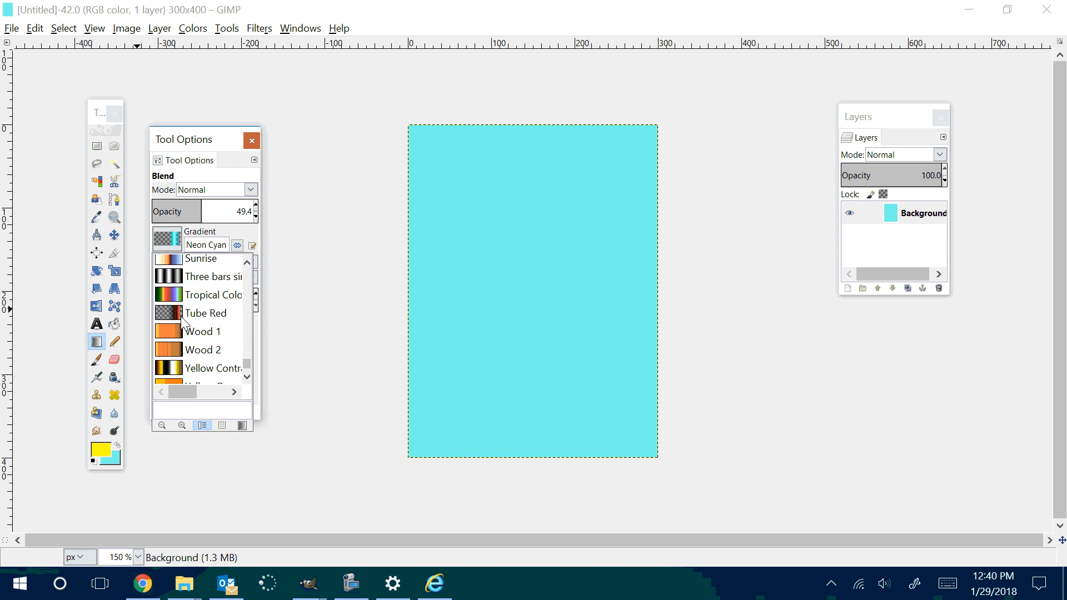
scroll(183, 322, "down", 1)
left_click(164, 371)
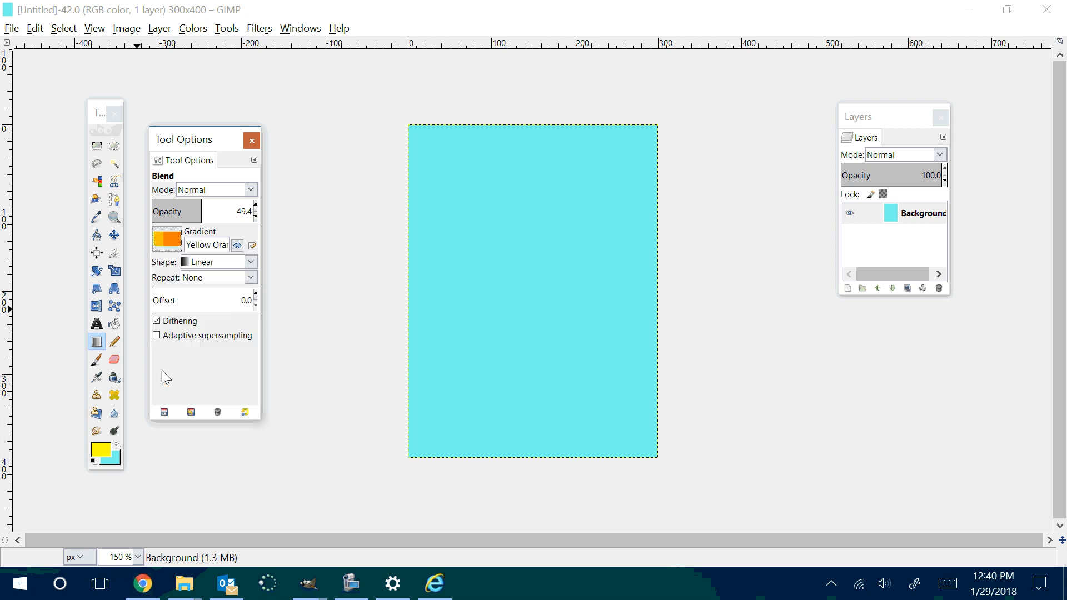
left_click_drag(461, 130, 649, 442)
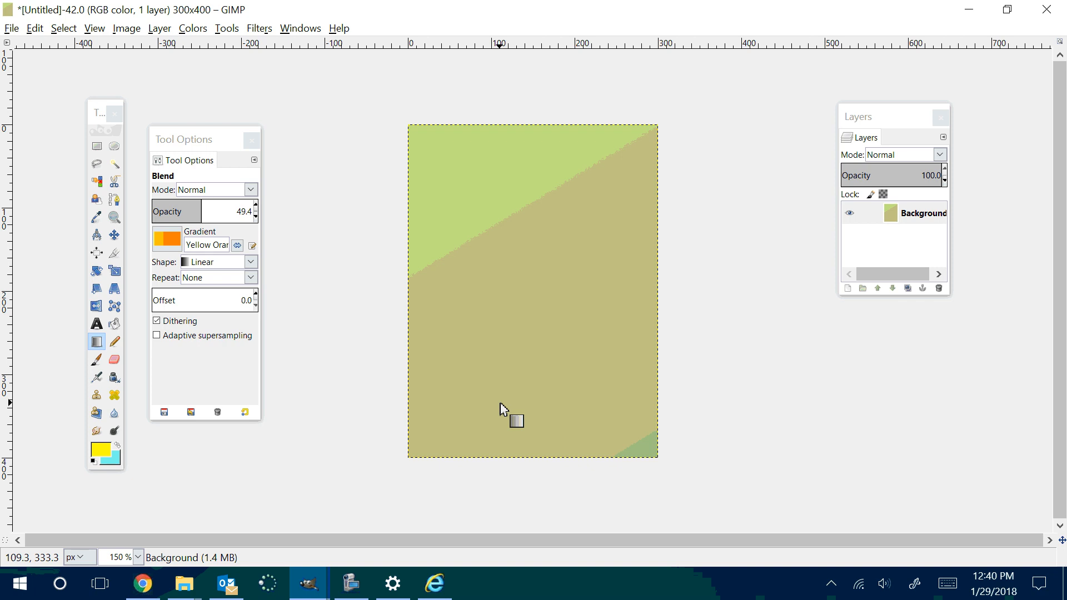
key("ctrl+z")
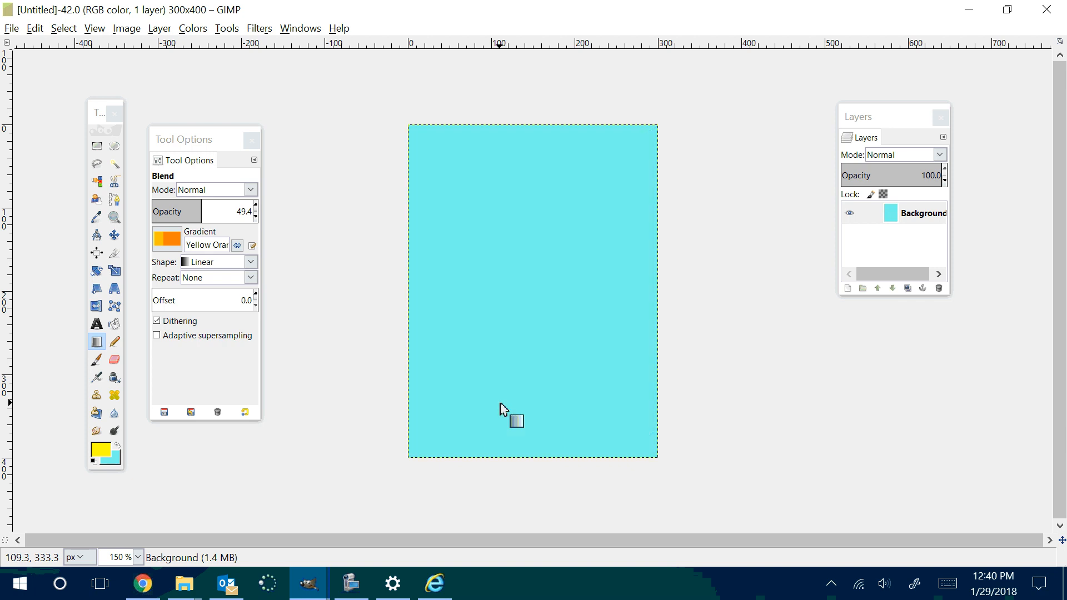
Step: Set the foreground color to white and bucket-fill the whole canvas with it
left_click(96, 344)
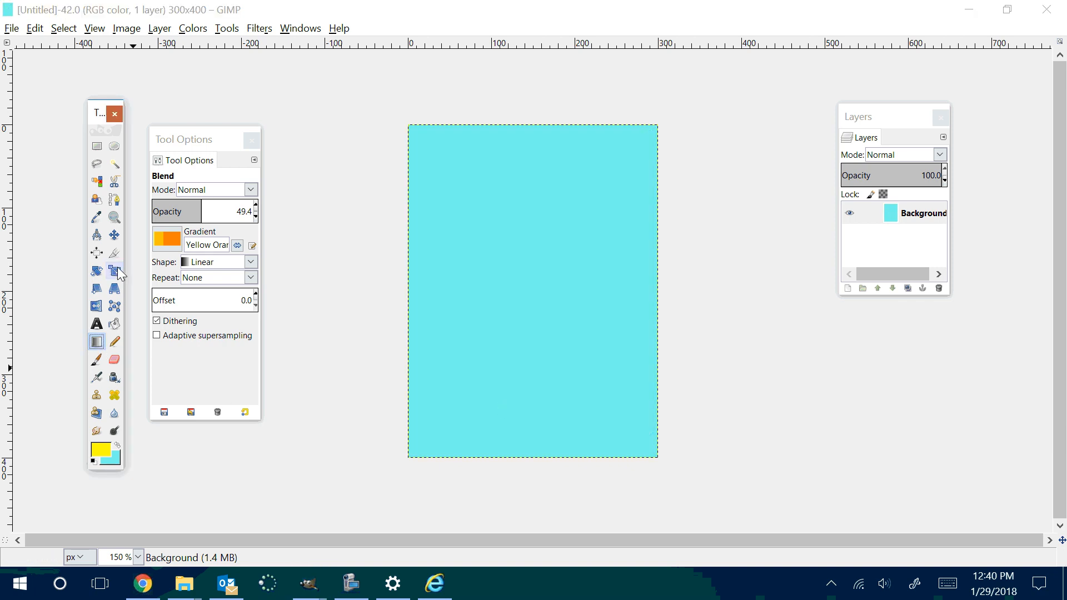
left_click(117, 325)
left_click(102, 449)
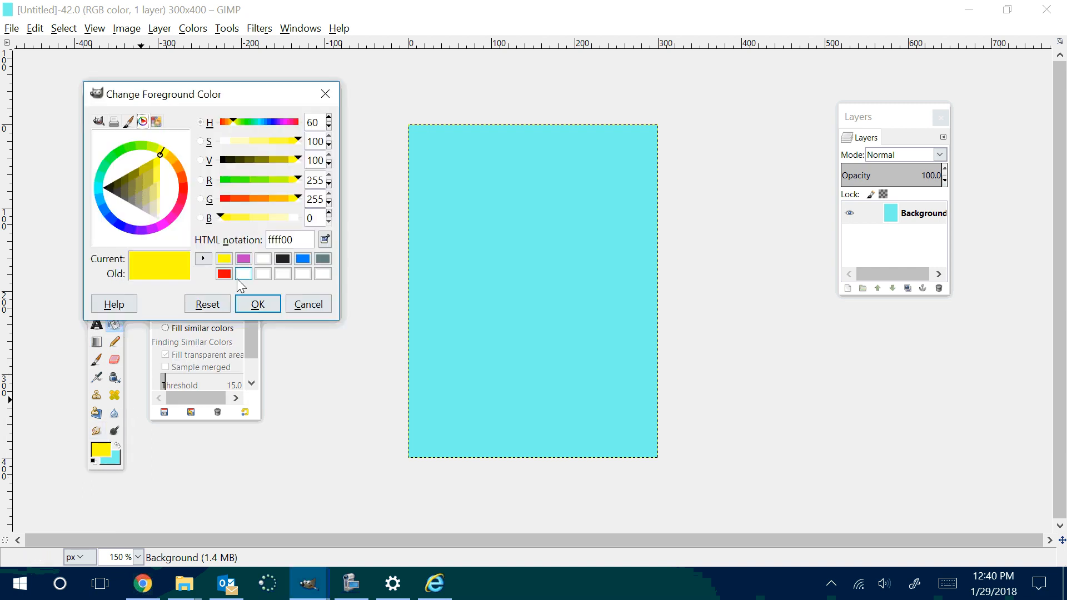
left_click(262, 259)
left_click(257, 304)
left_click(566, 310)
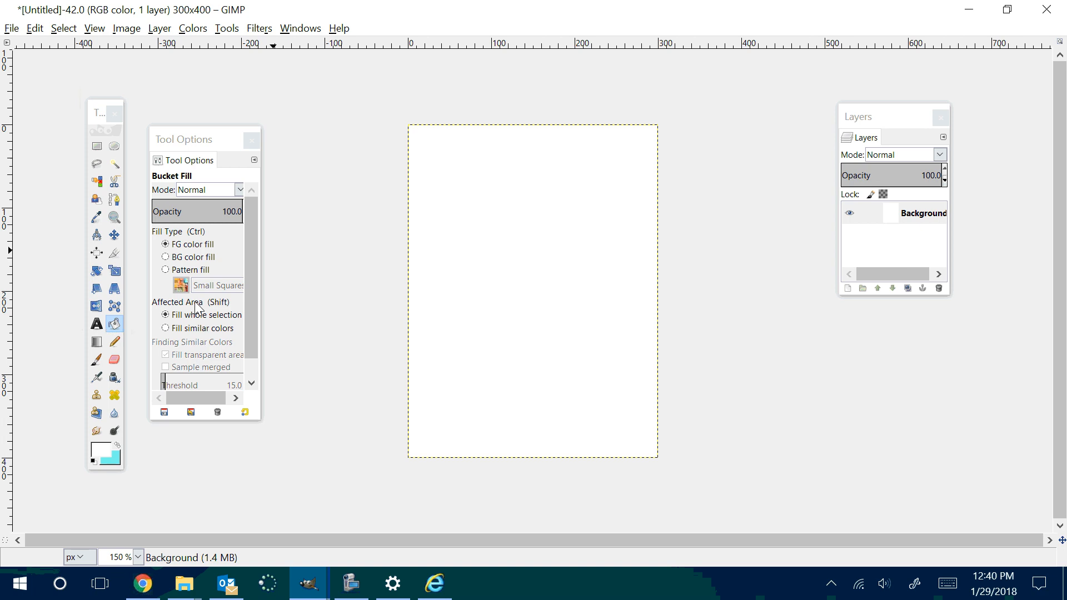
Step: Blend the Yellow Orange linear gradient repeatedly over the white canvas from its upper edge toward its lower right, keeping Repeat at None
left_click(96, 341)
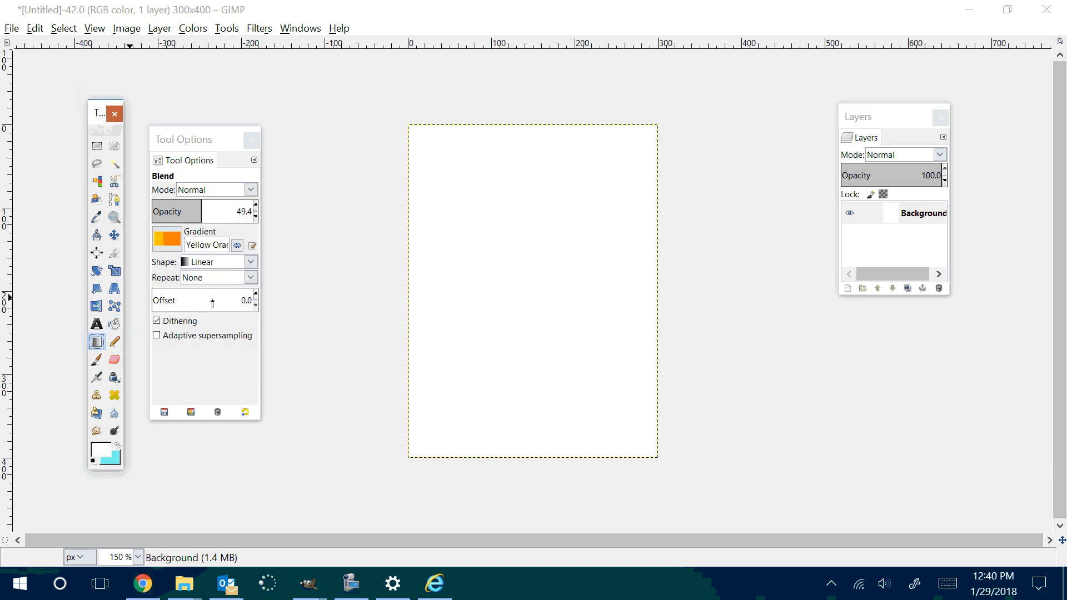
left_click(155, 238)
left_click(506, 130)
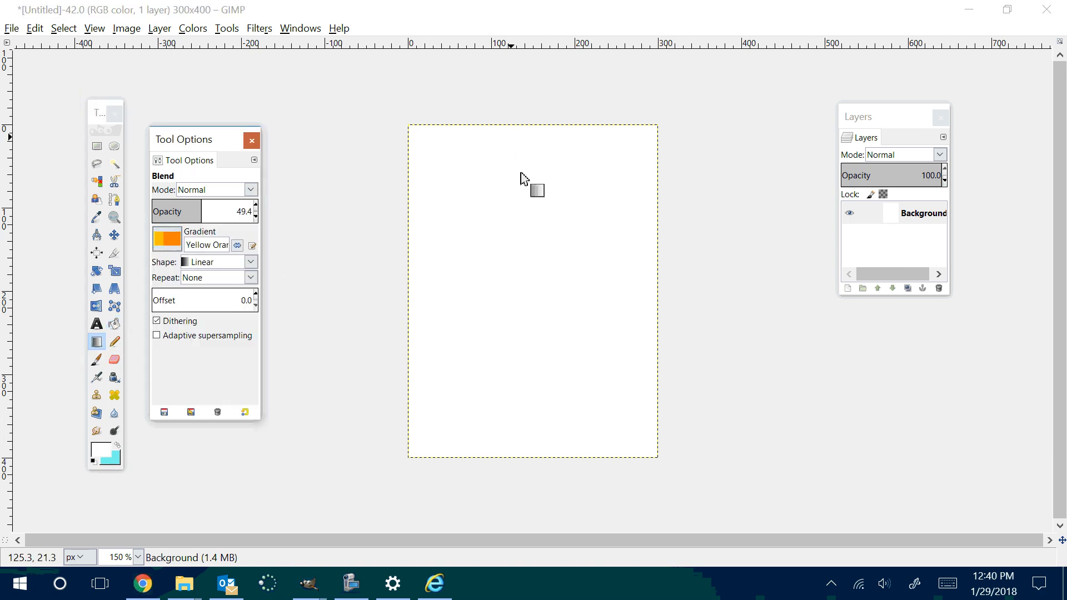
left_click_drag(520, 135, 554, 453)
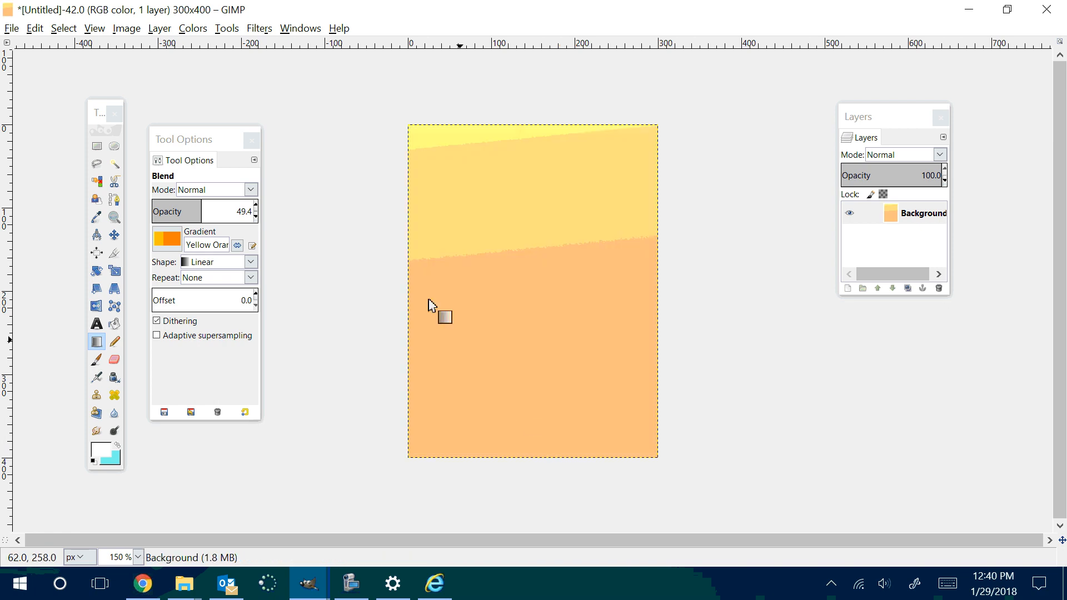
left_click_drag(411, 129, 538, 301)
left_click_drag(556, 336, 655, 459)
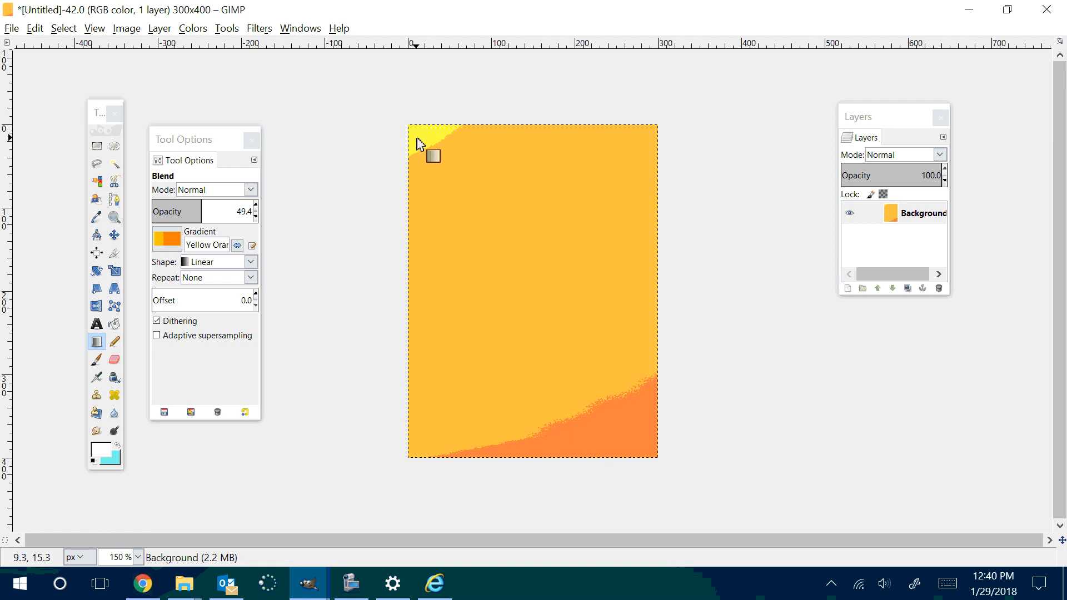
left_click_drag(415, 138, 628, 423)
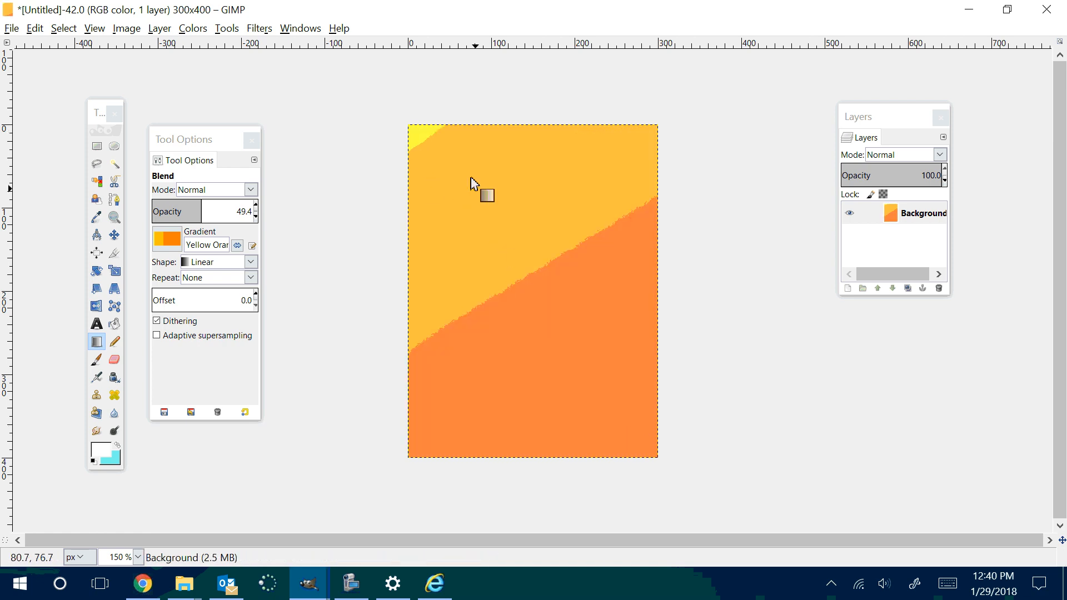
left_click_drag(420, 132, 639, 433)
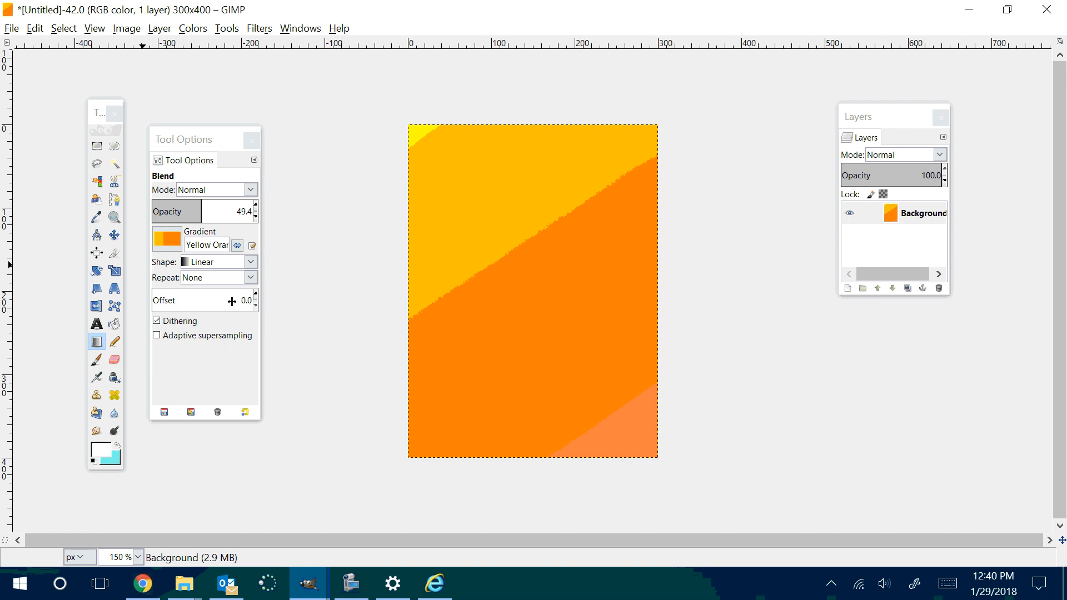
left_click(251, 278)
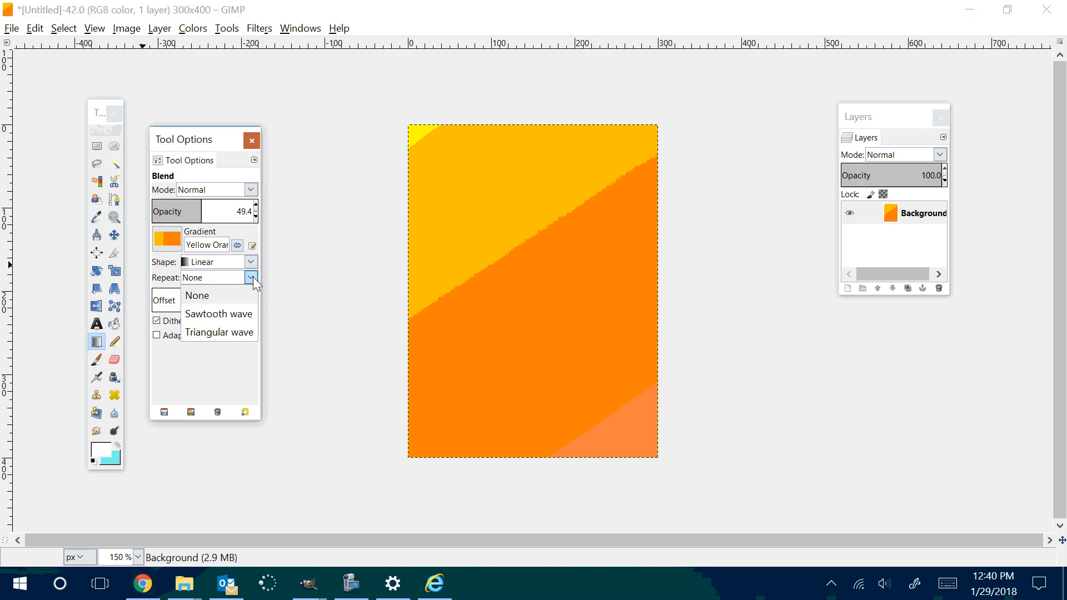
left_click(252, 279)
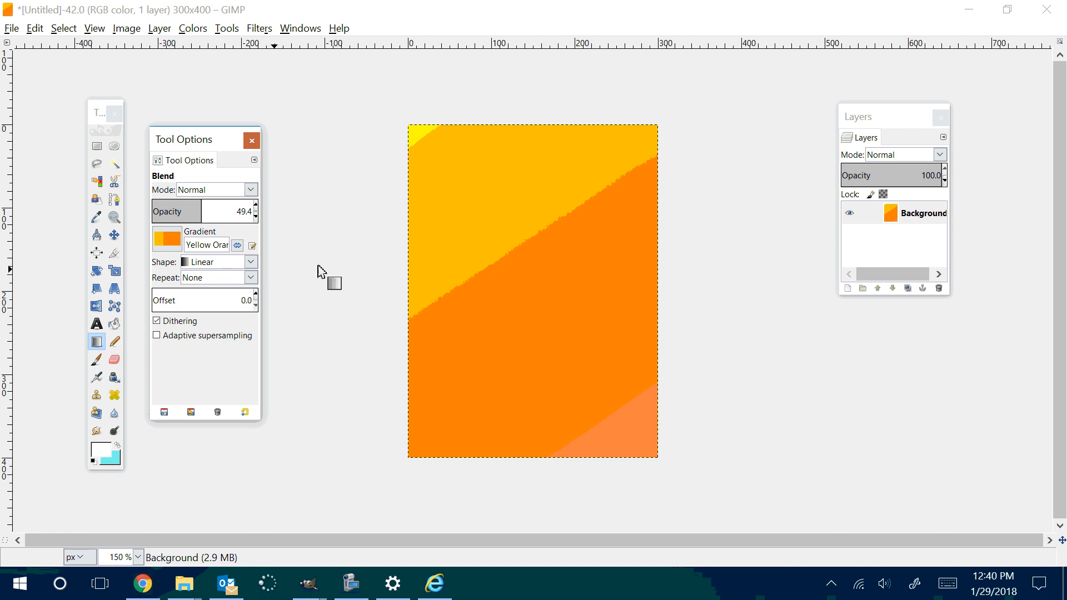
left_click_drag(416, 137, 566, 348)
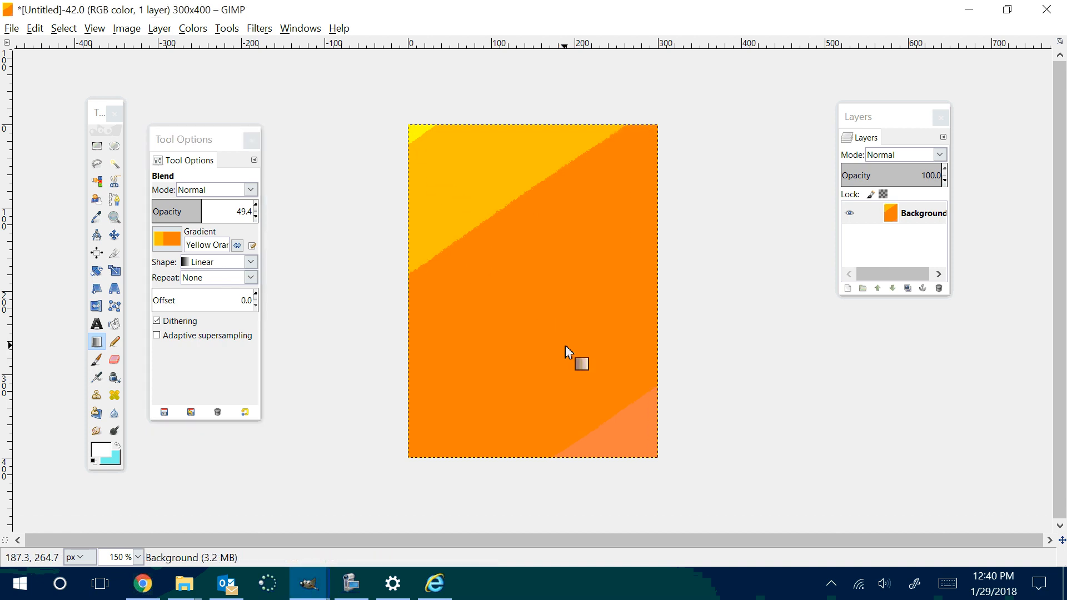
left_click_drag(414, 135, 624, 443)
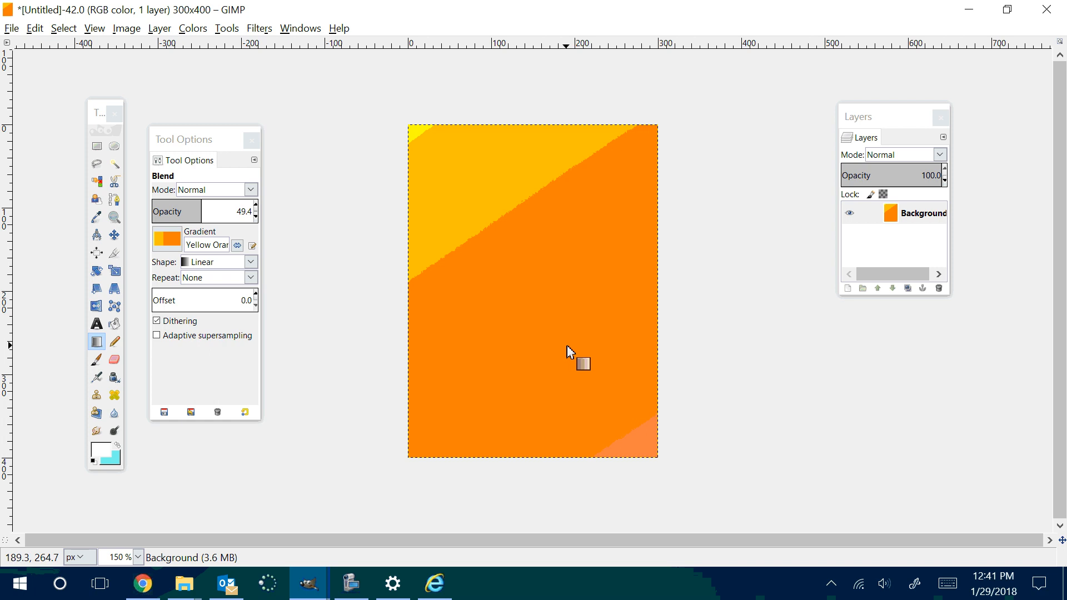
Step: Choose the Incandescent gradient for the Blend tool
left_click(99, 344)
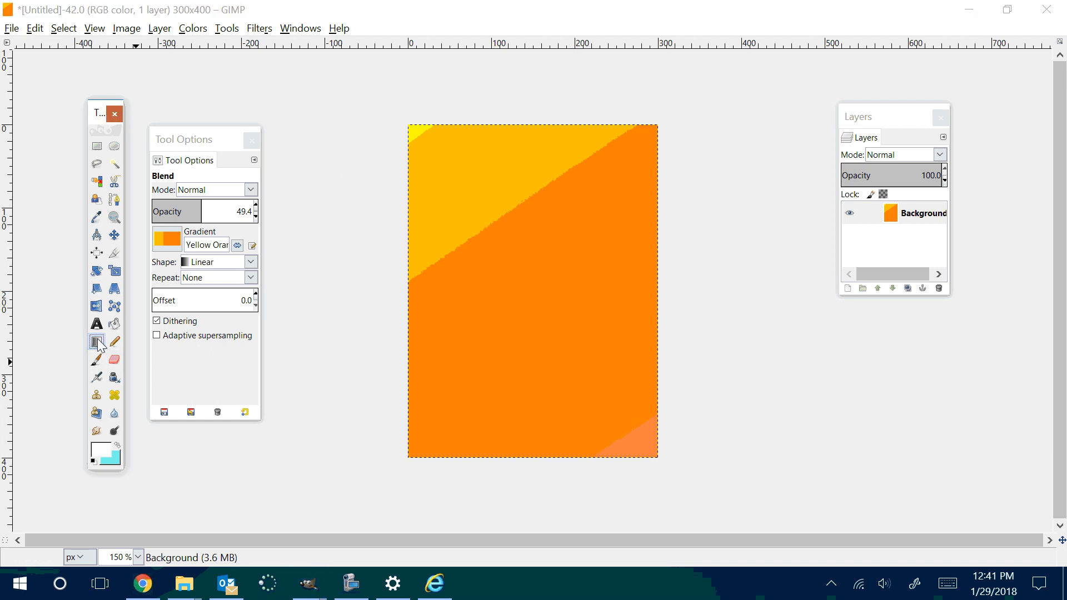
left_click(168, 240)
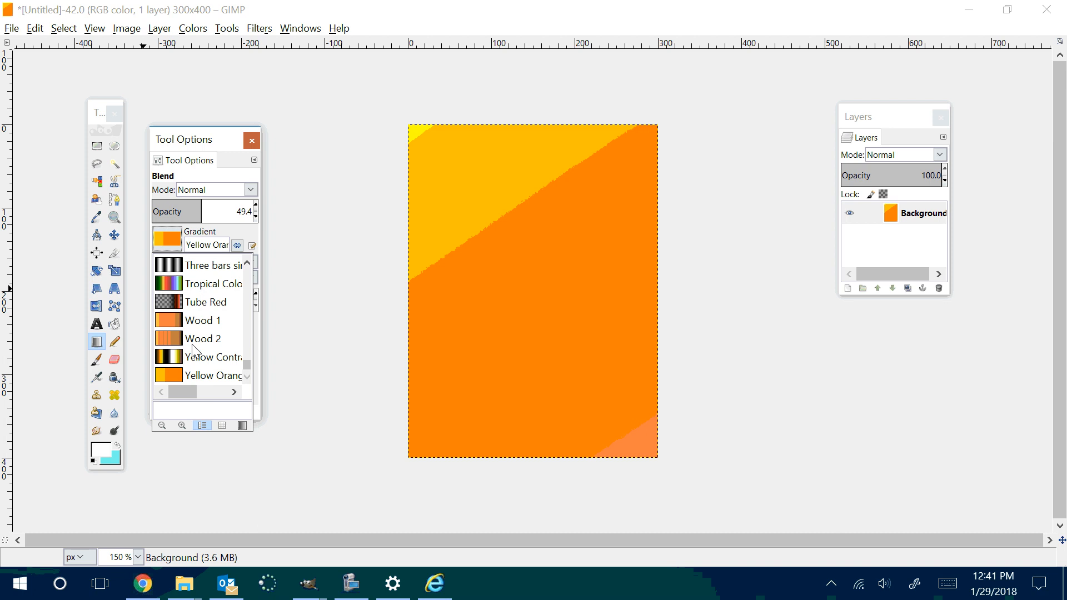
scroll(192, 350, "up", 3)
scroll(192, 350, "up", 3)
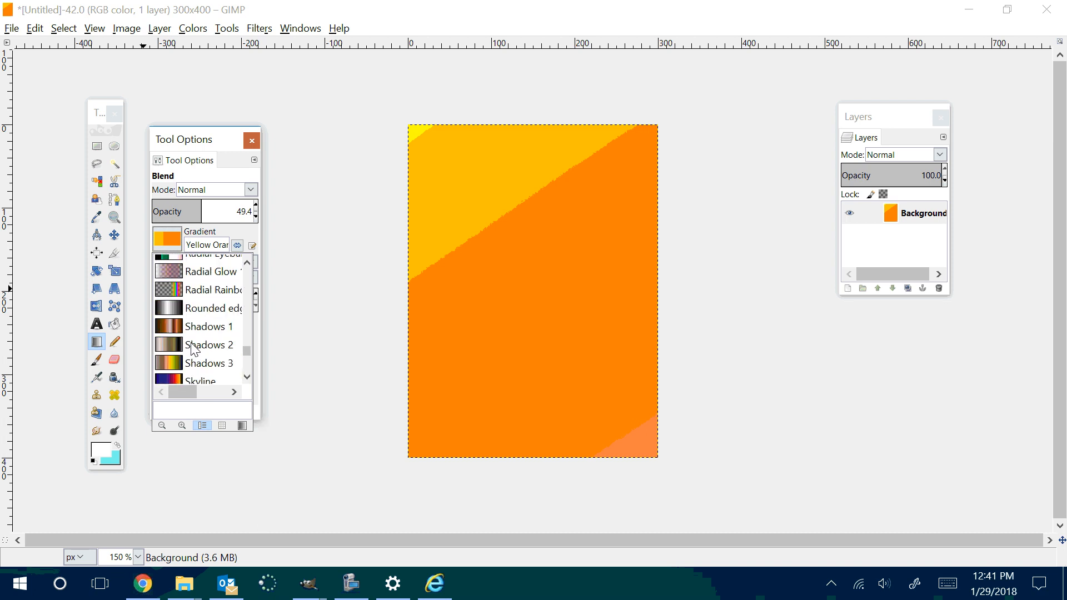
scroll(191, 346, "up", 5)
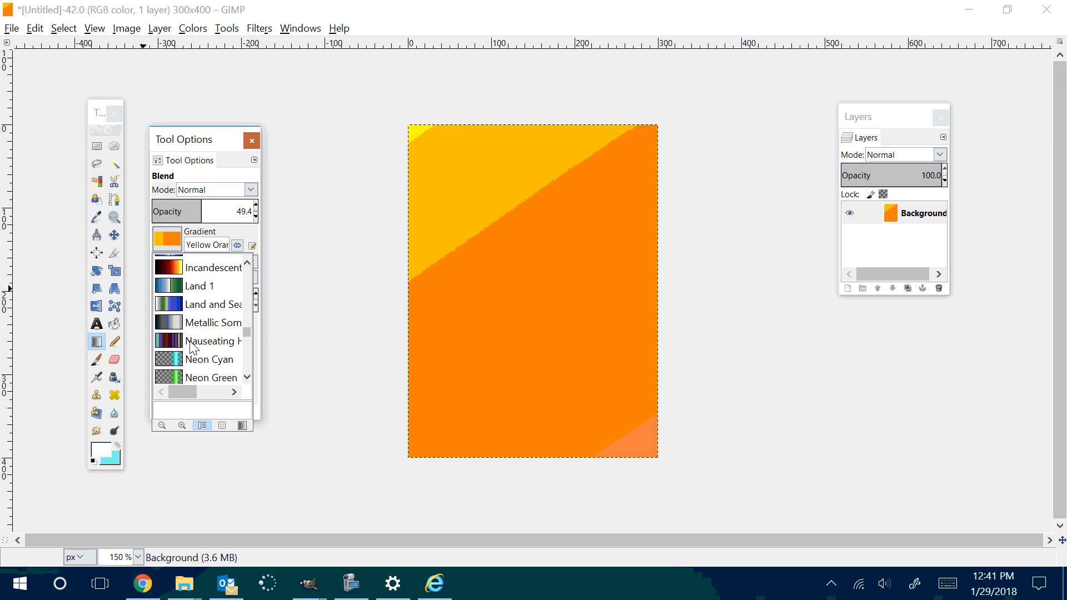
scroll(193, 347, "up", 3)
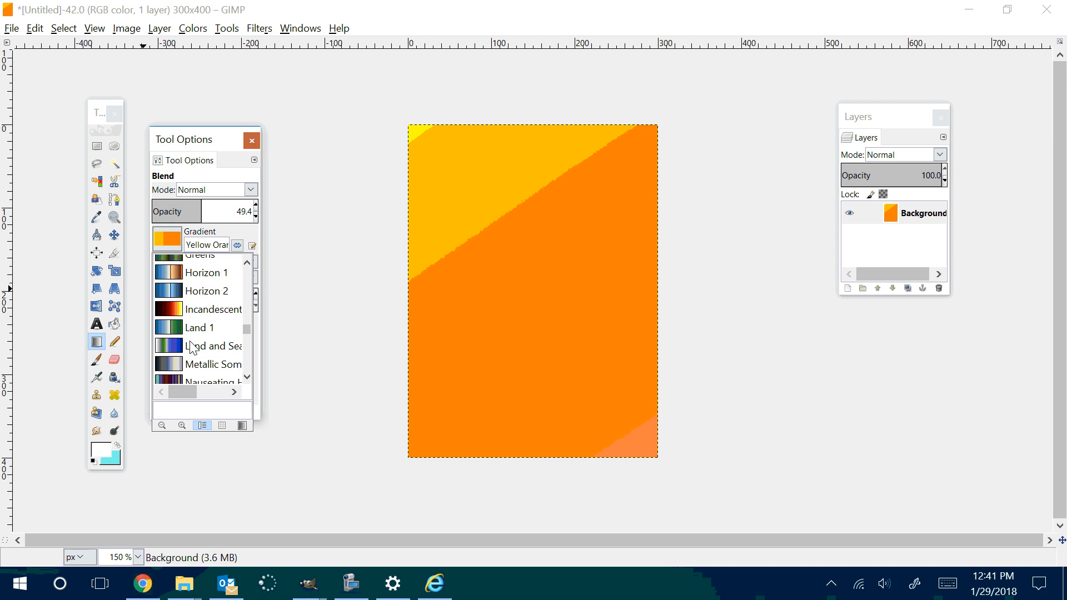
left_click(165, 333)
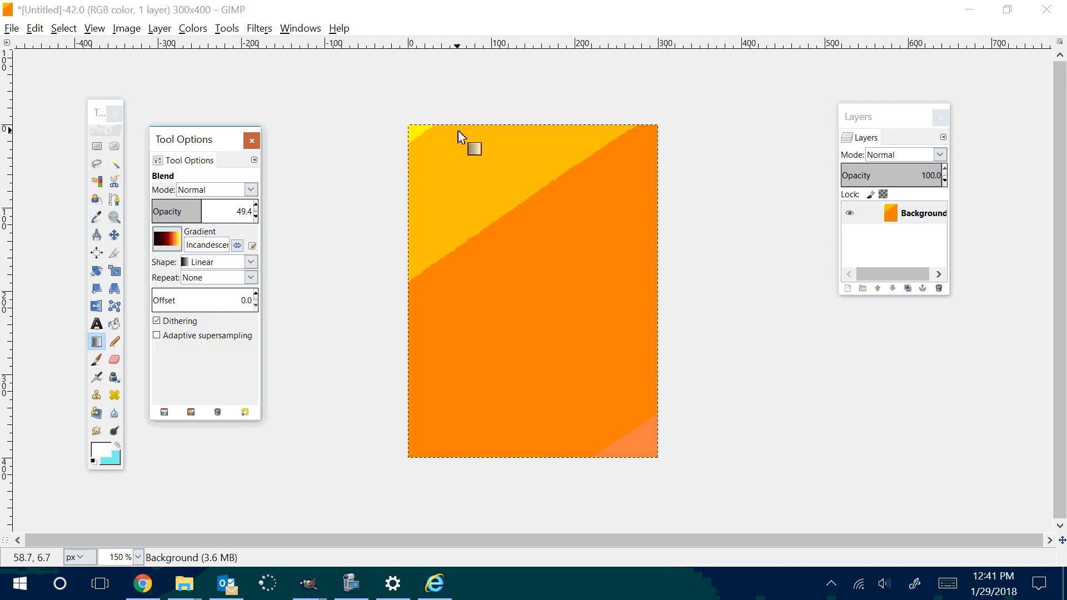
Step: Try an Incandescent gradient down the orange canvas and undo all the gradients back to the white fill
left_click_drag(462, 134, 555, 448)
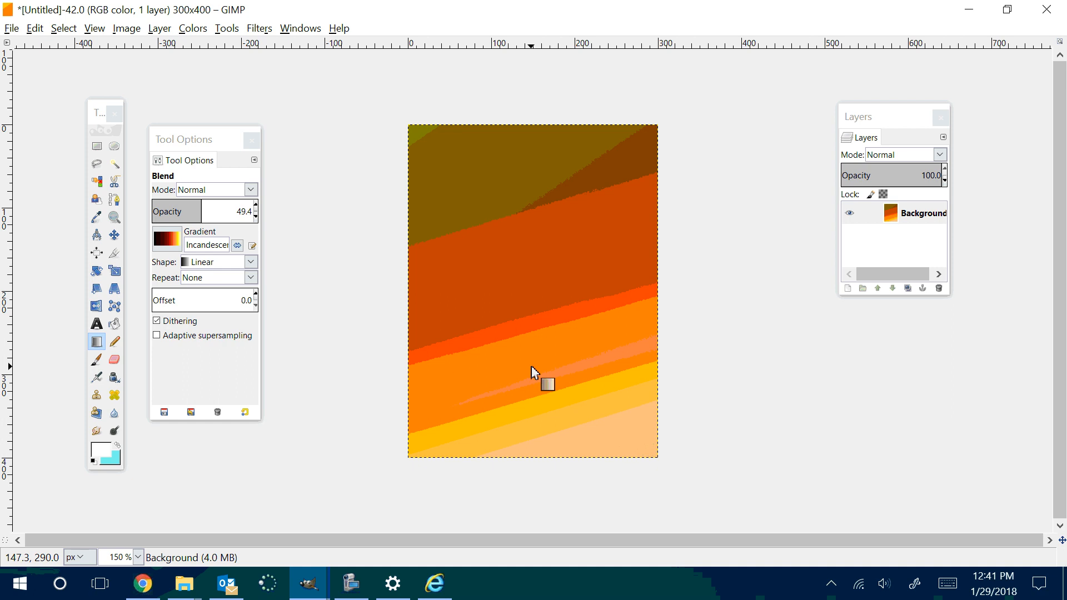
key("ctrl+z")
key("ctrl+z")
key("ctrl+z")
key("ctrl+z")
key("ctrl+z")
key("ctrl+z")
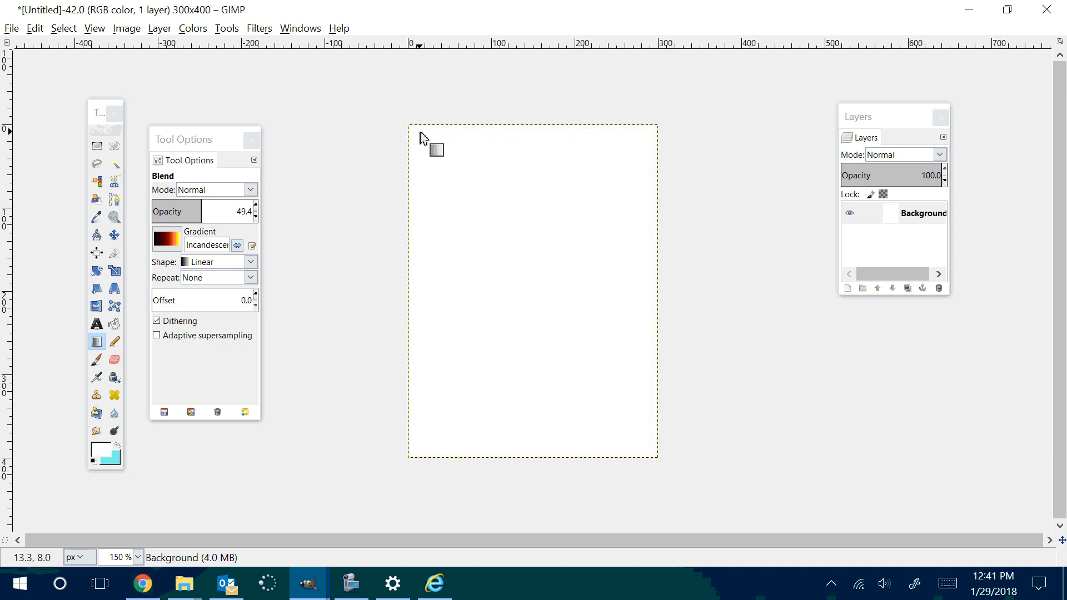
Step: Try the Incandescent gradient on the white canvas, first diagonally and again nearly vertically, undoing each attempt
left_click_drag(420, 133, 571, 439)
key("ctrl+z")
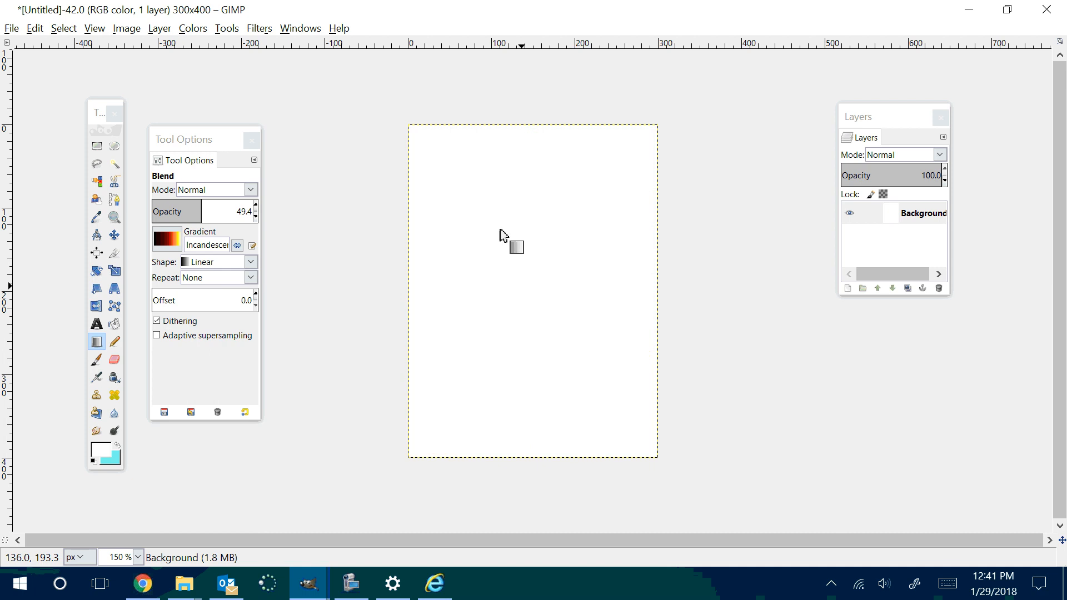
left_click_drag(526, 131, 549, 458)
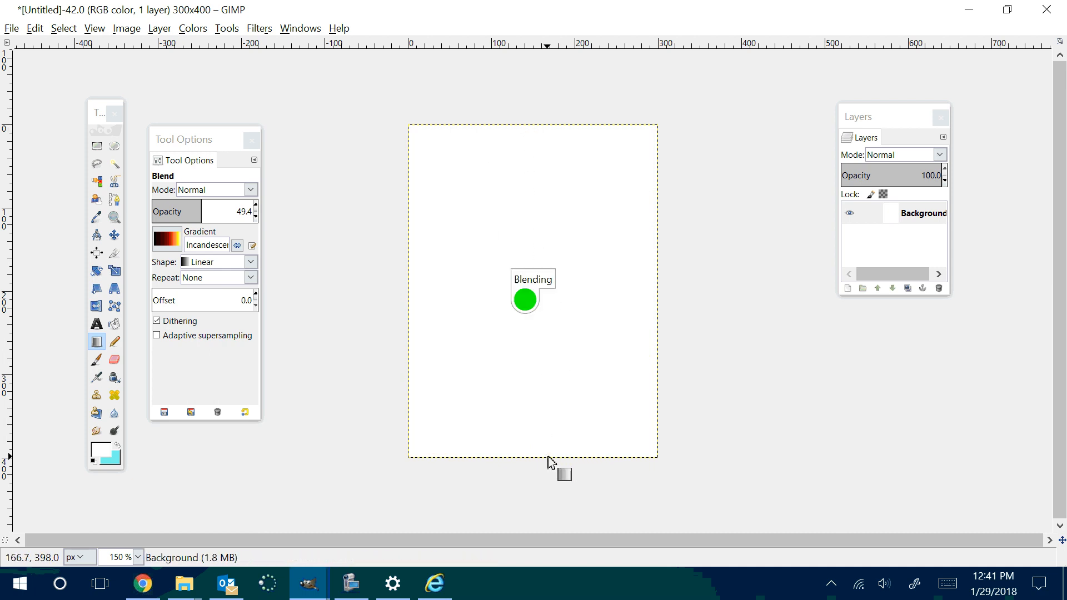
key("ctrl+z")
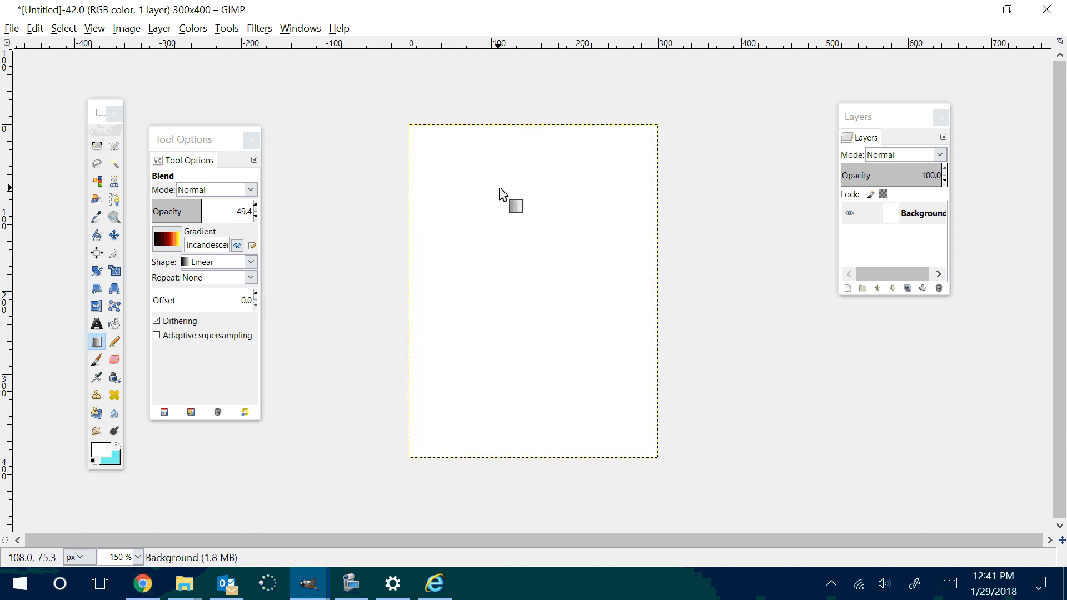
Step: Try the Incandescent gradient at 49.4 opacity on the white canvas, once upward with an undo and again layered downward
left_click_drag(527, 457, 521, 134)
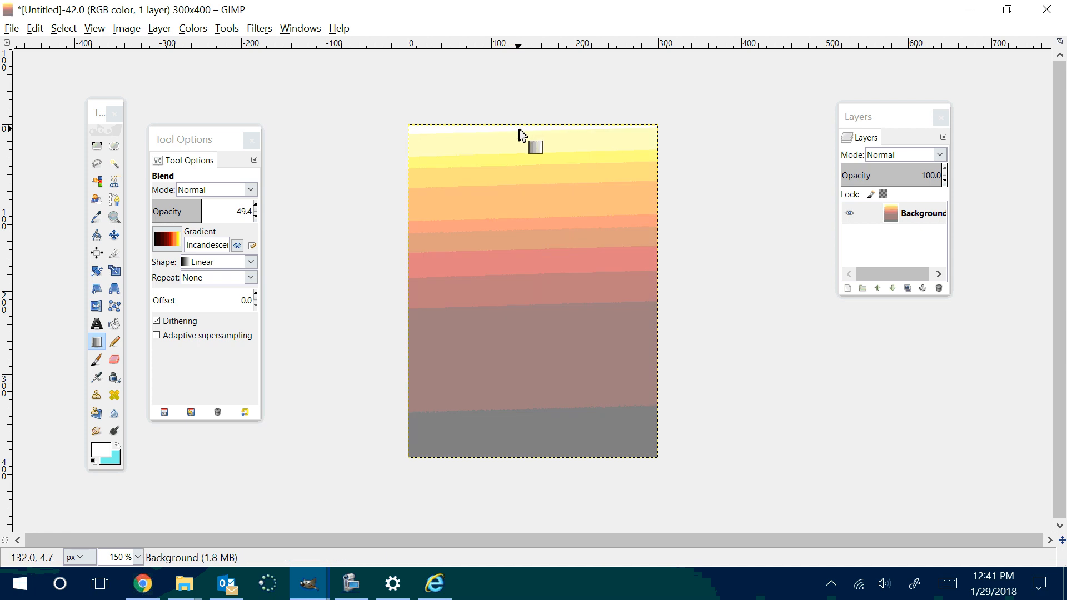
key("ctrl+z")
left_click_drag(514, 130, 526, 452)
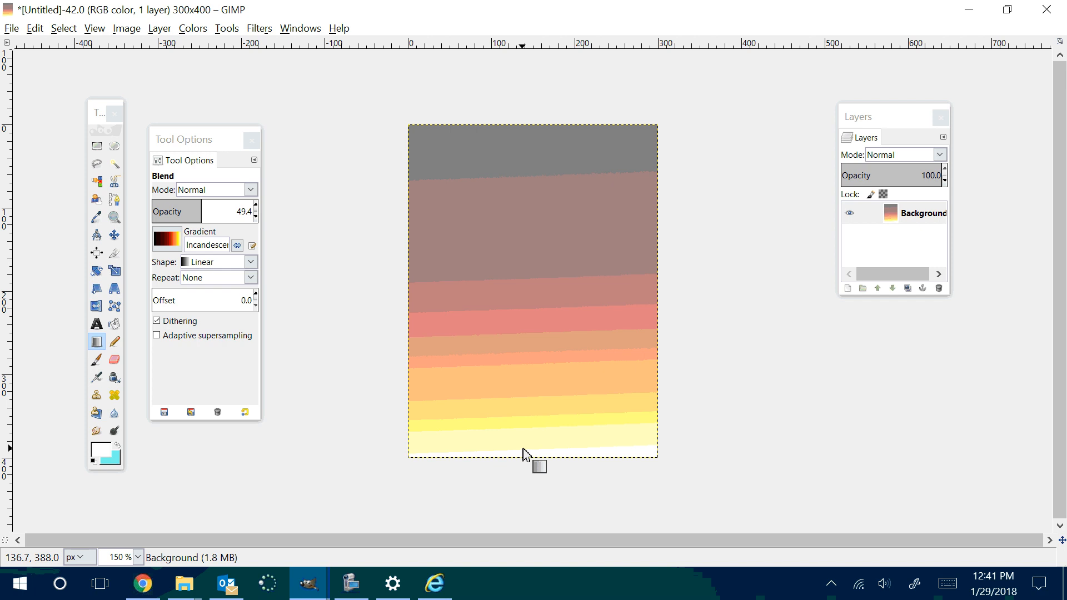
left_click_drag(529, 126, 562, 356)
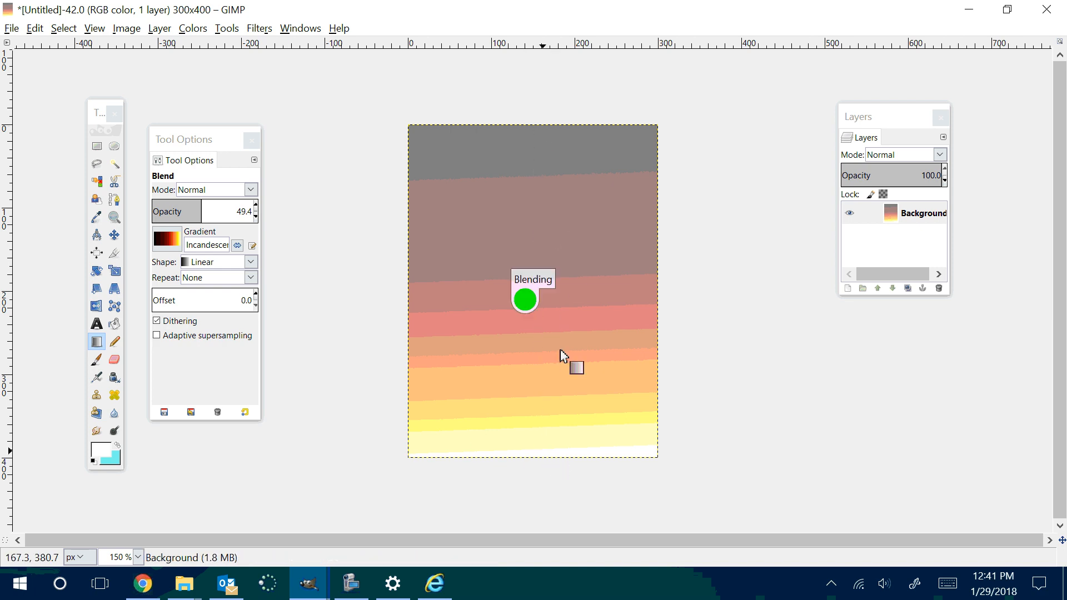
left_click_drag(537, 129, 528, 450)
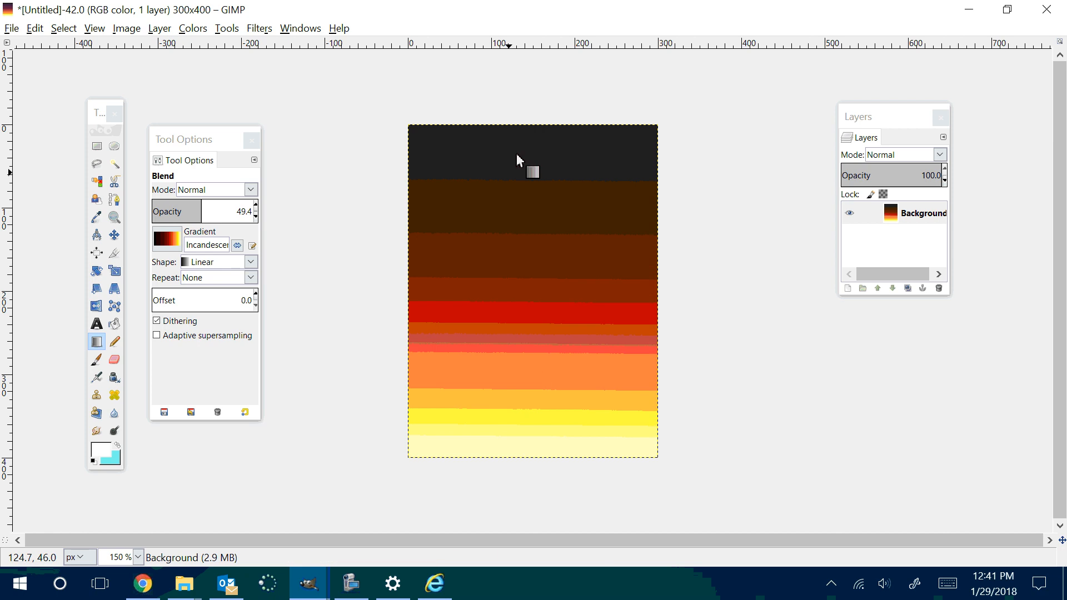
Step: Set the Blend opacity to 100 and undo the layered gradients back to the white fill
left_click(257, 208)
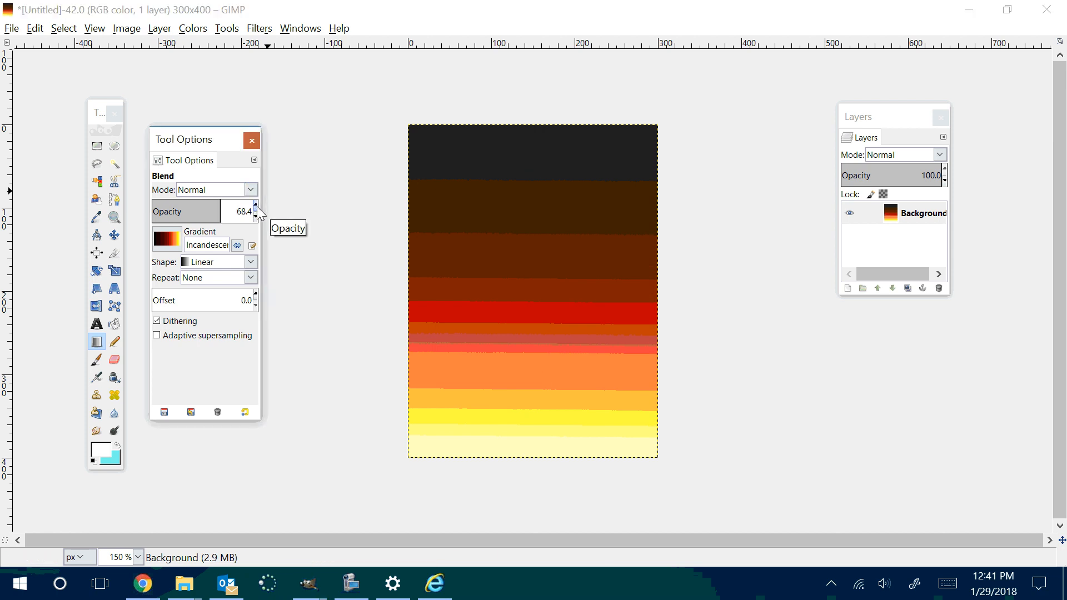
left_click_drag(257, 209, 257, 209)
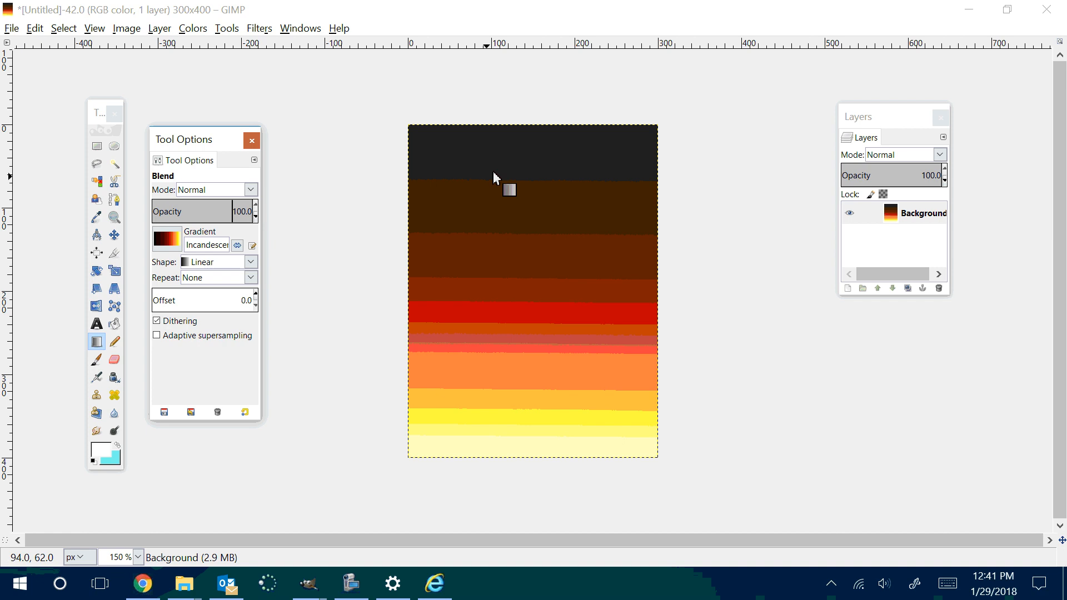
key("ctrl+z")
key("ctrl+z")
key("ctrl+z")
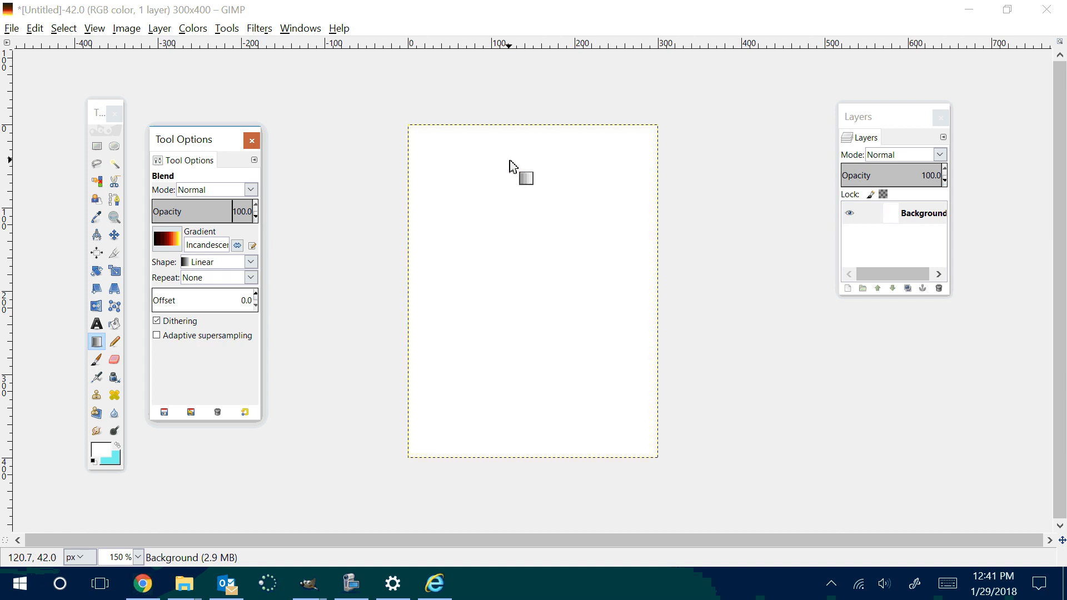
key("ctrl+z")
Step: Try the Incandescent gradient down the canvas at 100 and at 39 opacity, undoing back to the cyan fill
left_click_drag(522, 129, 533, 459)
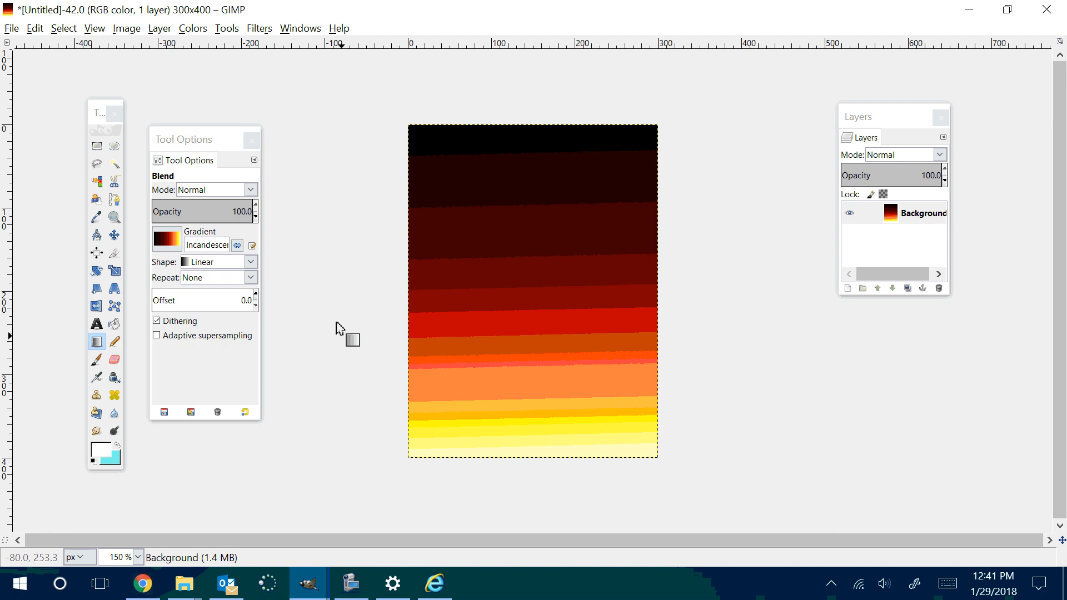
left_click_drag(255, 216, 257, 217)
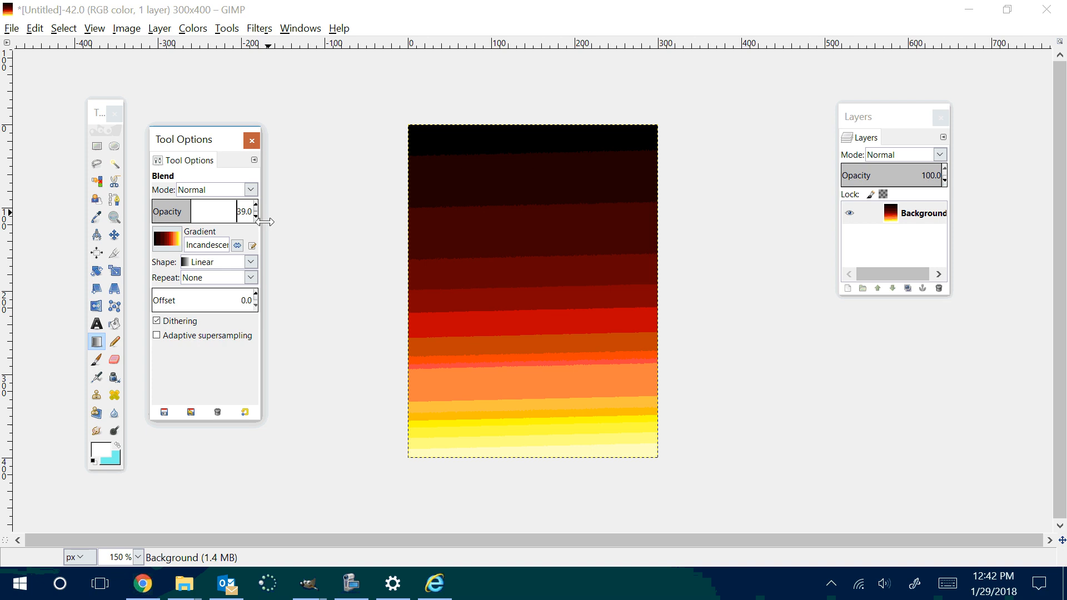
key("ctrl+z")
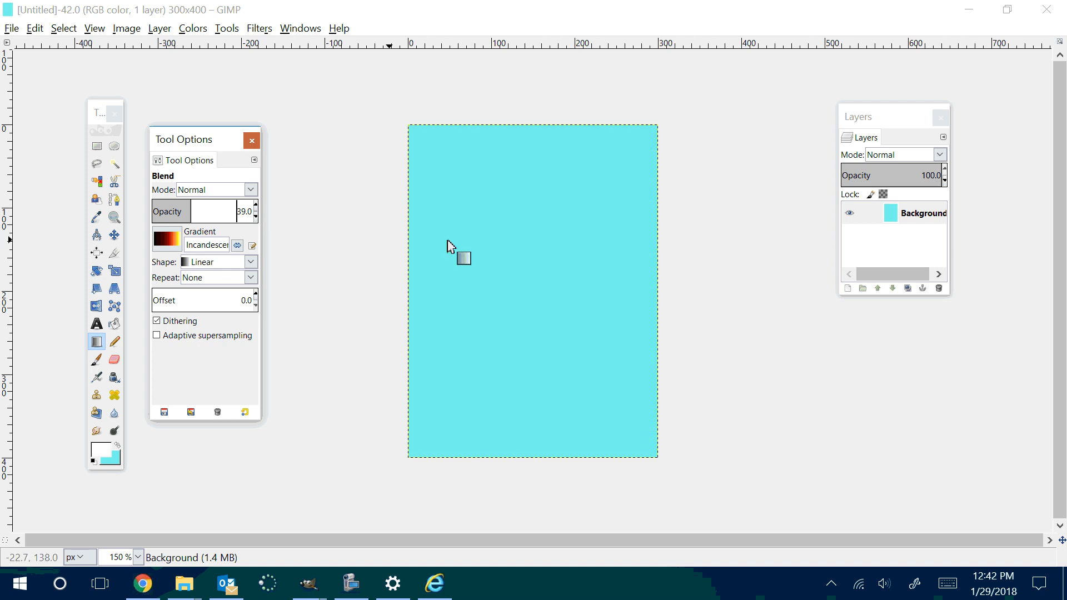
left_click_drag(519, 124, 538, 455)
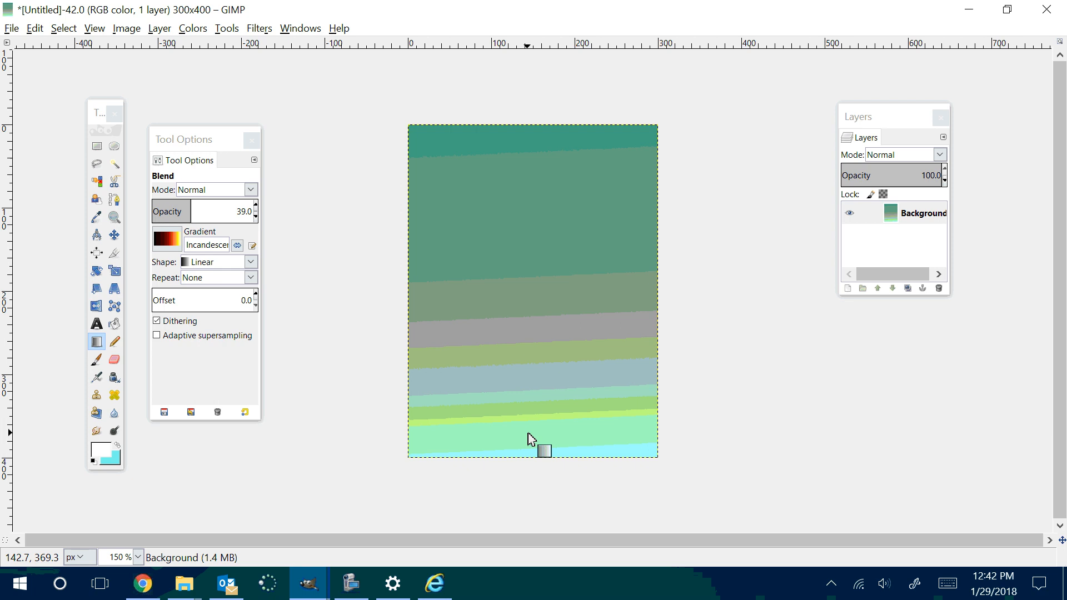
key("ctrl+z")
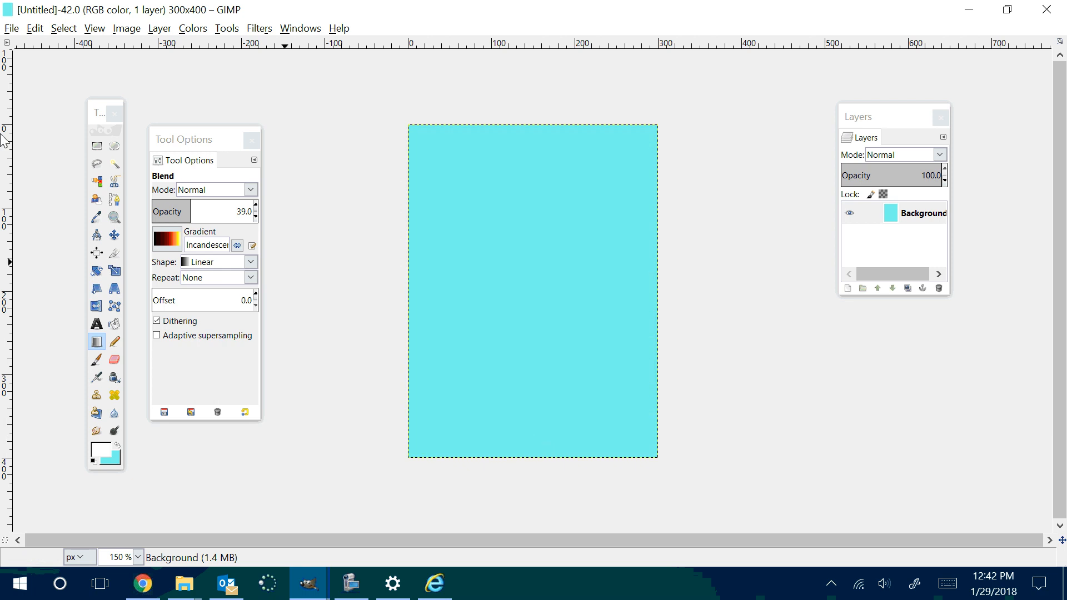
Step: Fill the whole cyan canvas with the white foreground color using Bucket Fill
left_click(100, 450)
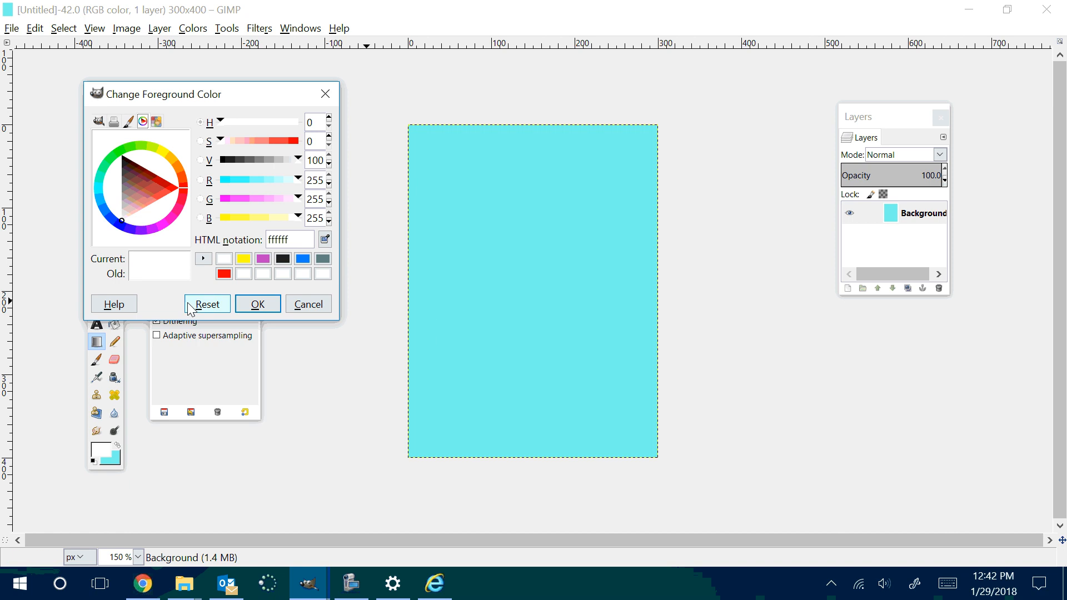
left_click(307, 303)
left_click(114, 324)
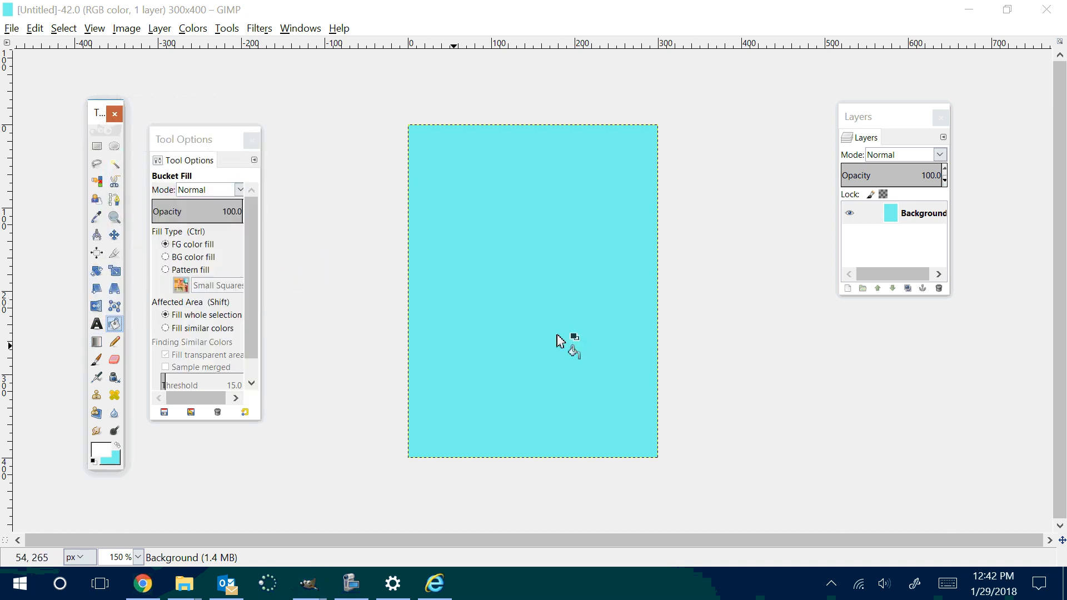
left_click(567, 330)
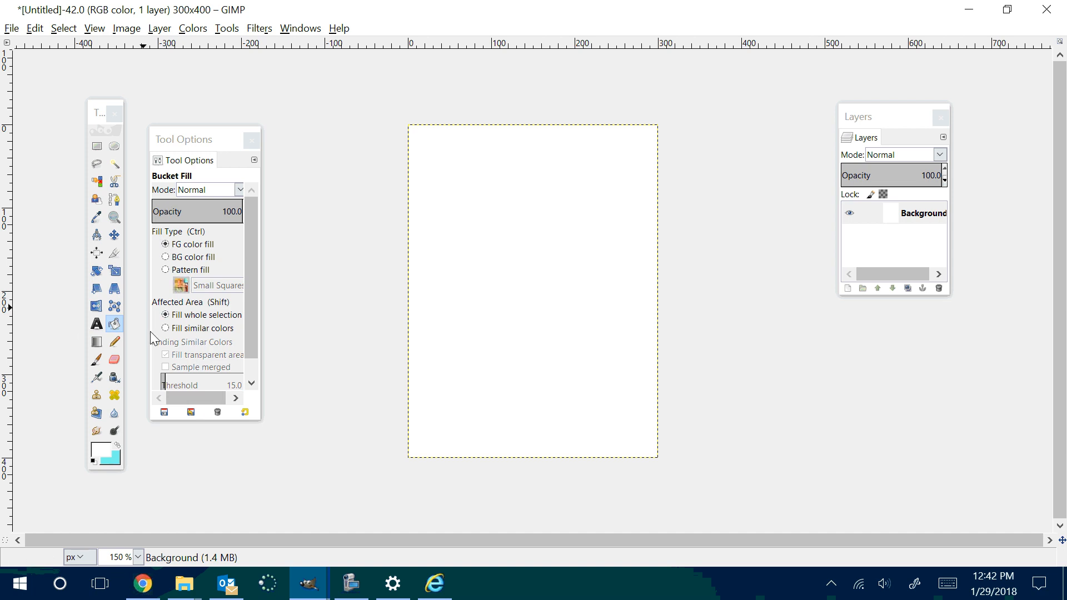
Step: Try the Incandescent gradient with the Blend tool at 39 opacity down the white canvas and undo it
left_click(98, 343)
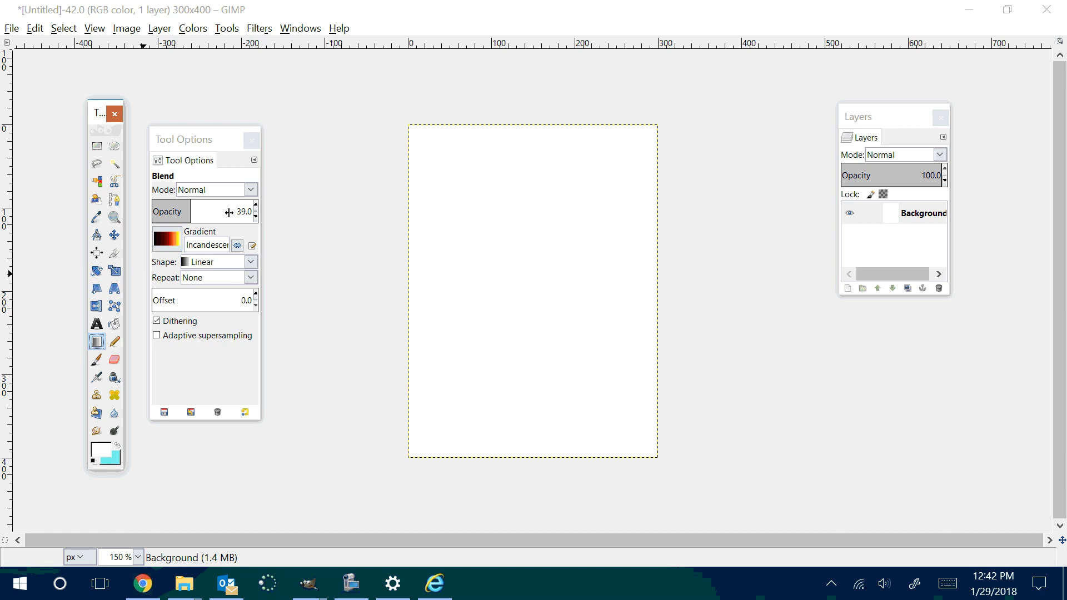
left_click_drag(528, 134, 536, 447)
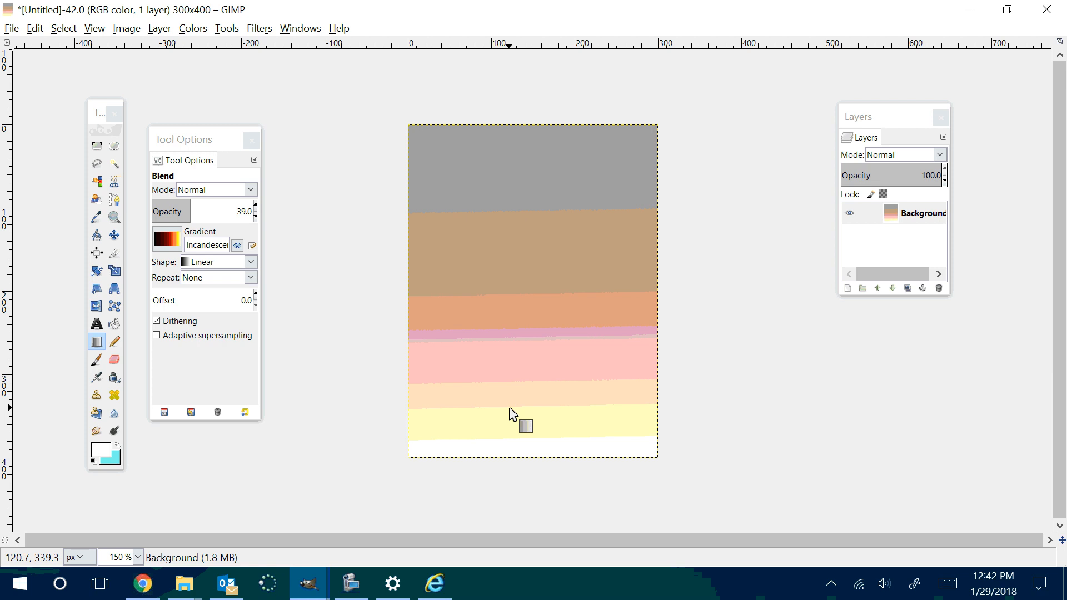
key("ctrl+z")
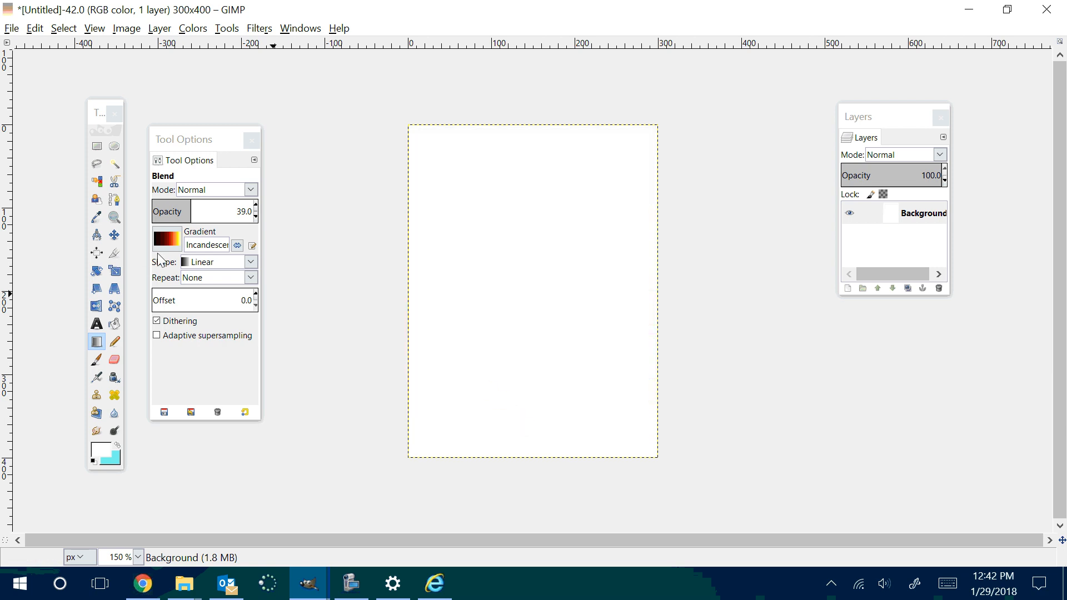
Step: Set the Blend opacity to 100 and draw the Incandescent gradient nearly vertically down the canvas three times, dark end uppermost
left_click(255, 204)
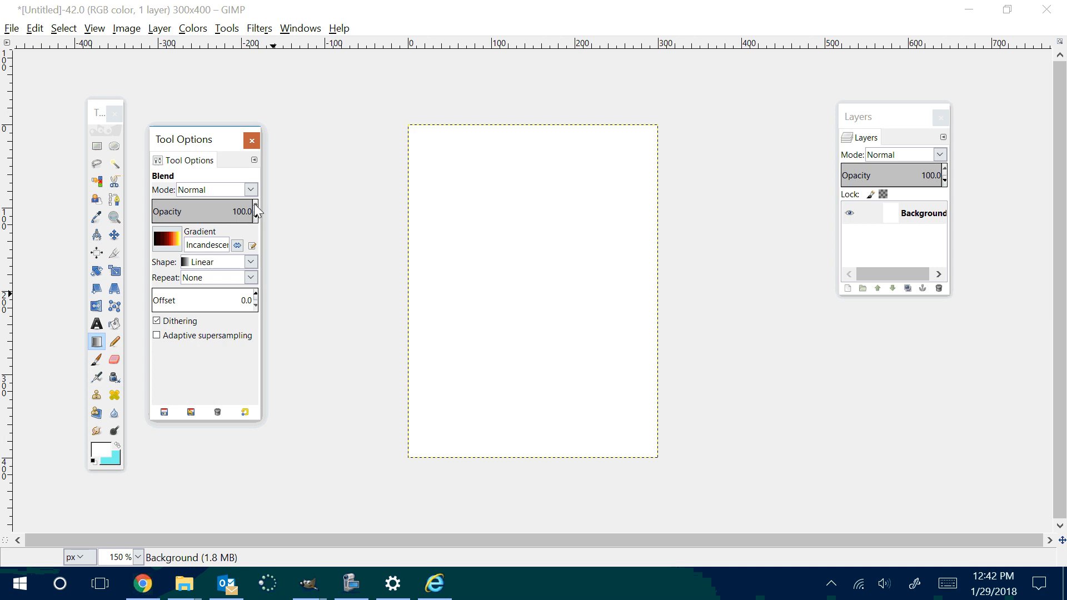
left_click_drag(527, 124, 545, 471)
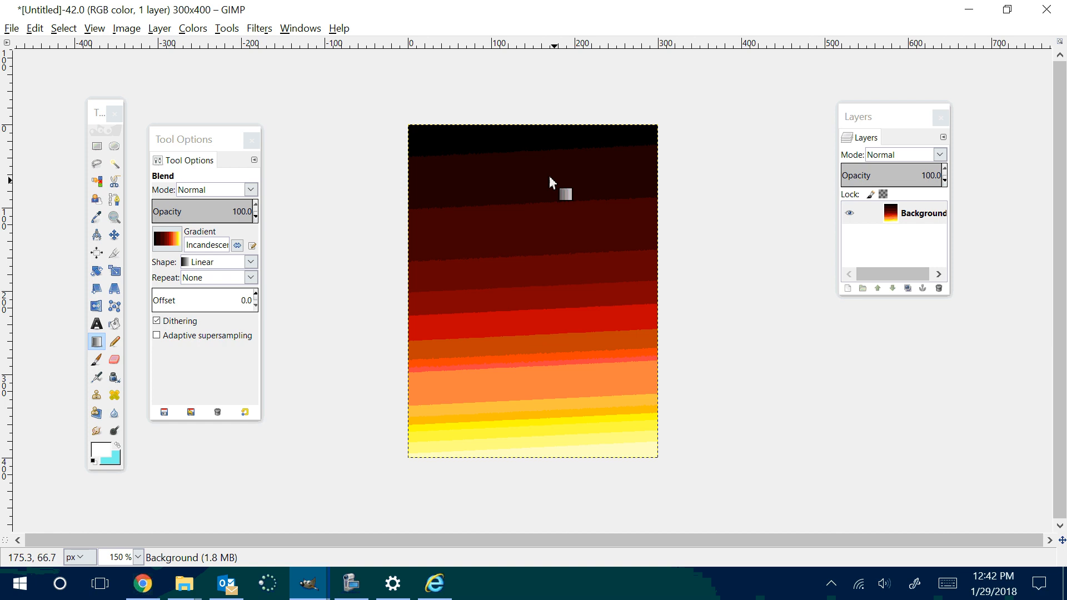
left_click_drag(522, 137, 556, 449)
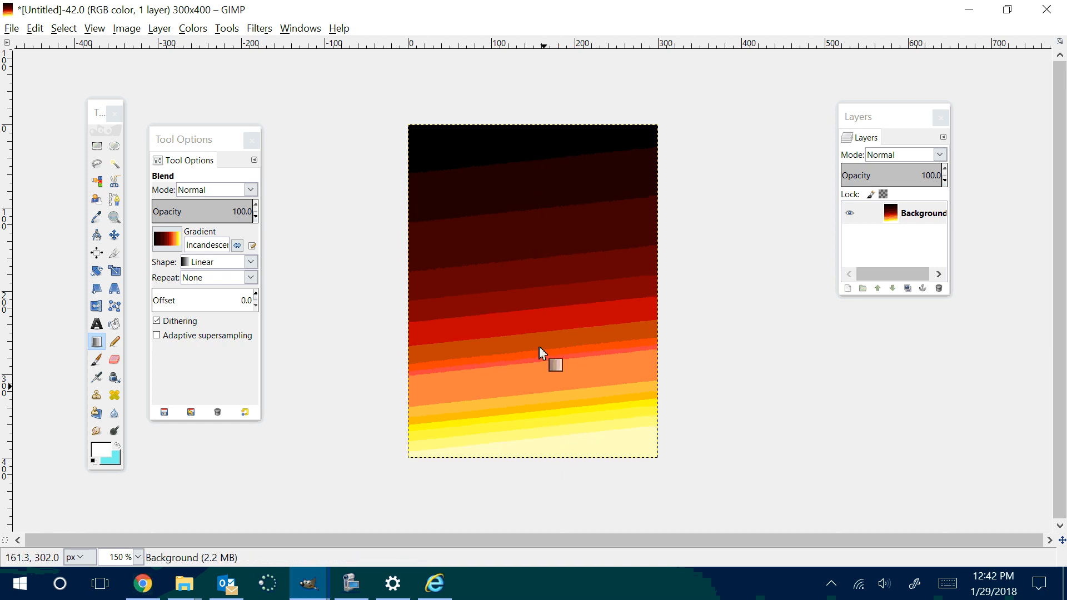
left_click_drag(511, 171, 528, 427)
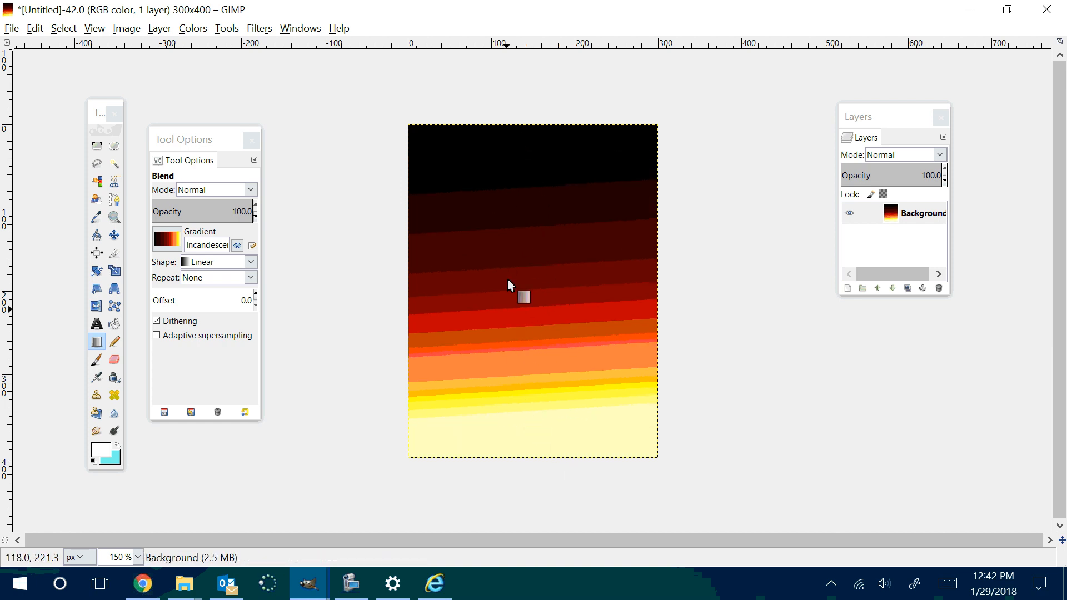
Step: Try shorter and diagonal Incandescent gradients on the canvas and undo them back to the long, nearly vertical gradient
left_click_drag(509, 285, 525, 350)
left_click_drag(519, 217, 562, 288)
left_click_drag(538, 162, 554, 229)
left_click_drag(503, 162, 556, 283)
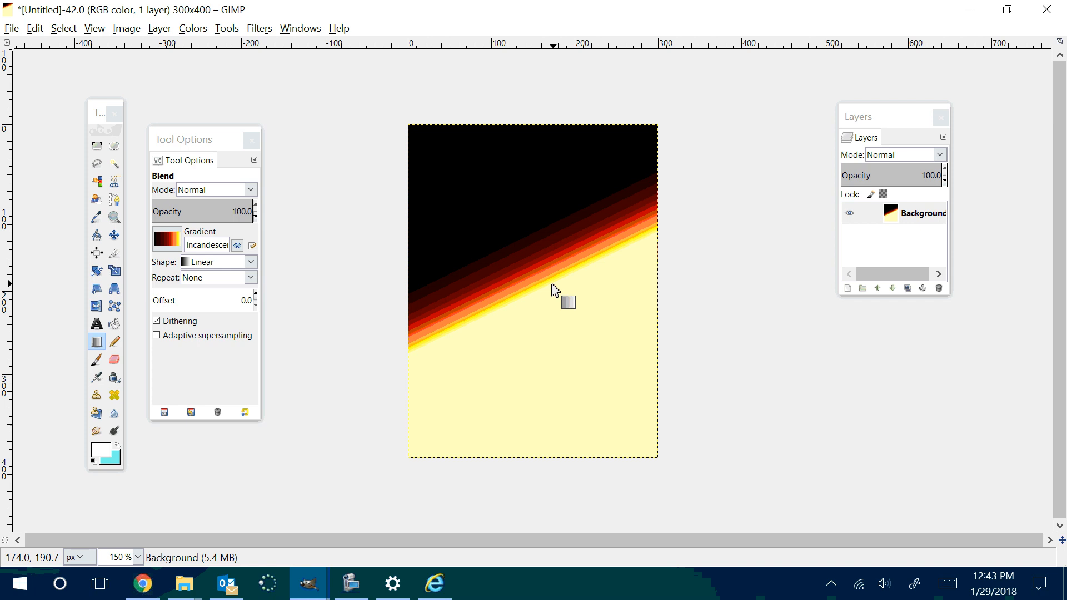
left_click_drag(461, 246, 497, 288)
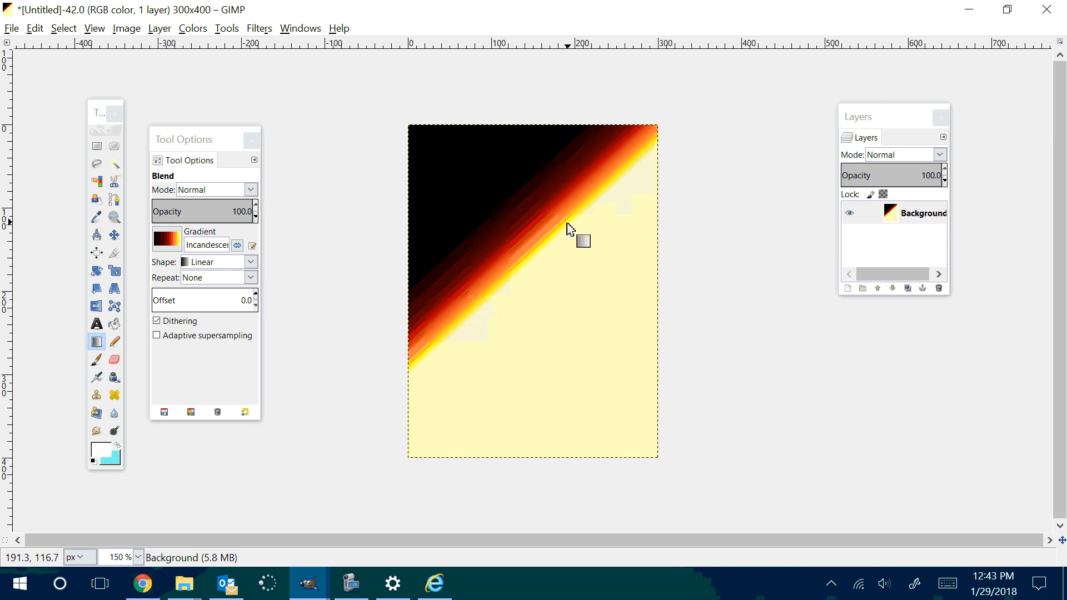
key("ctrl+z")
key("ctrl+z")
key("ctrl+z")
key("ctrl+z")
key("ctrl+z")
key("ctrl+z")
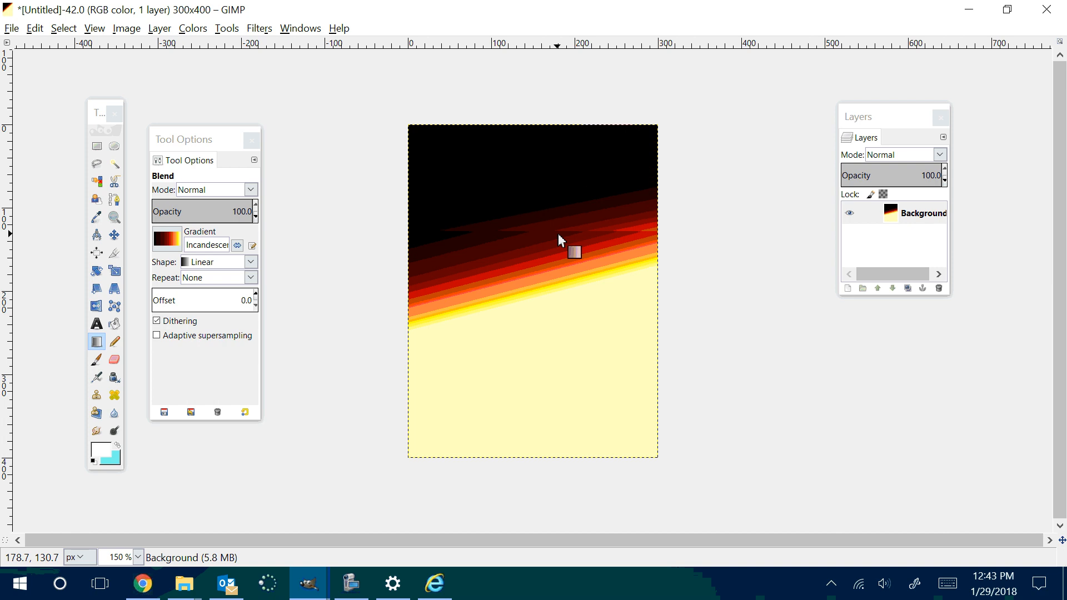
key("ctrl+z")
key("ctrl+z")
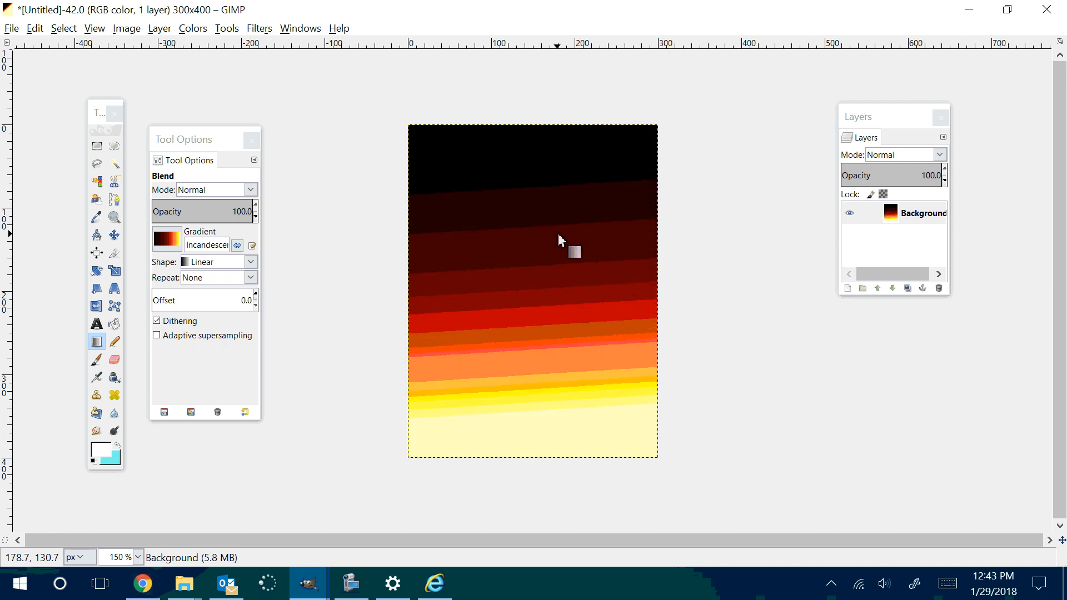
Step: Choose the Paintbrush with the Sparks brush and set its size to 18
left_click(115, 342)
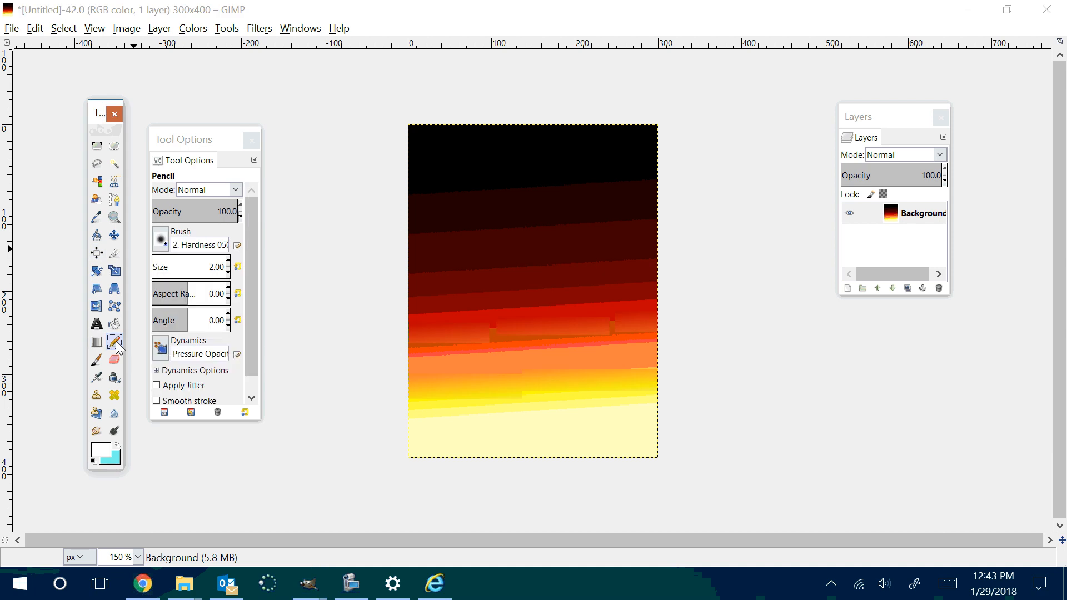
left_click(96, 360)
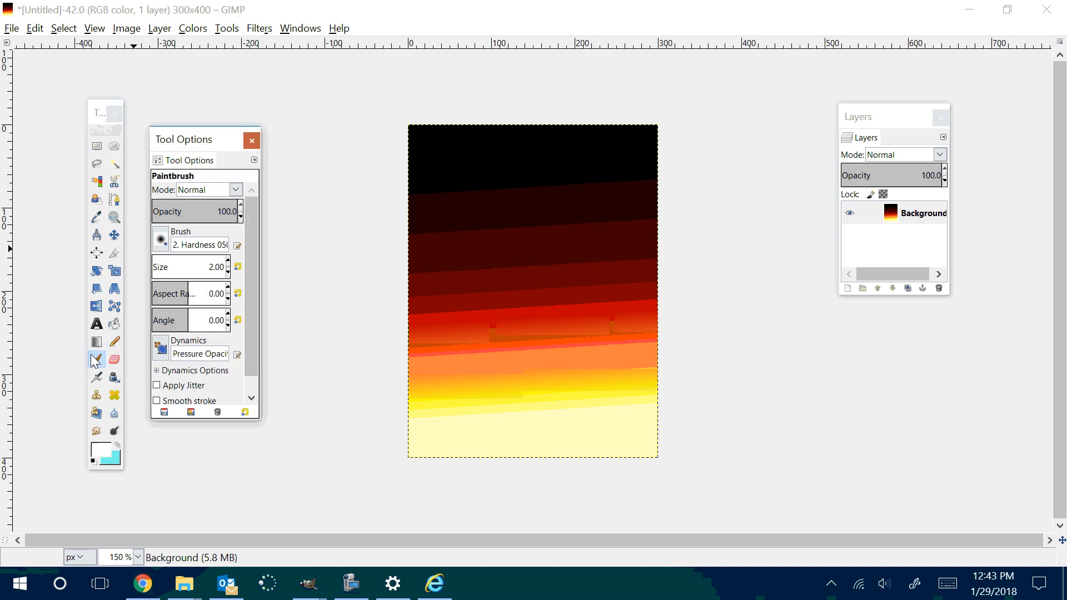
left_click(160, 240)
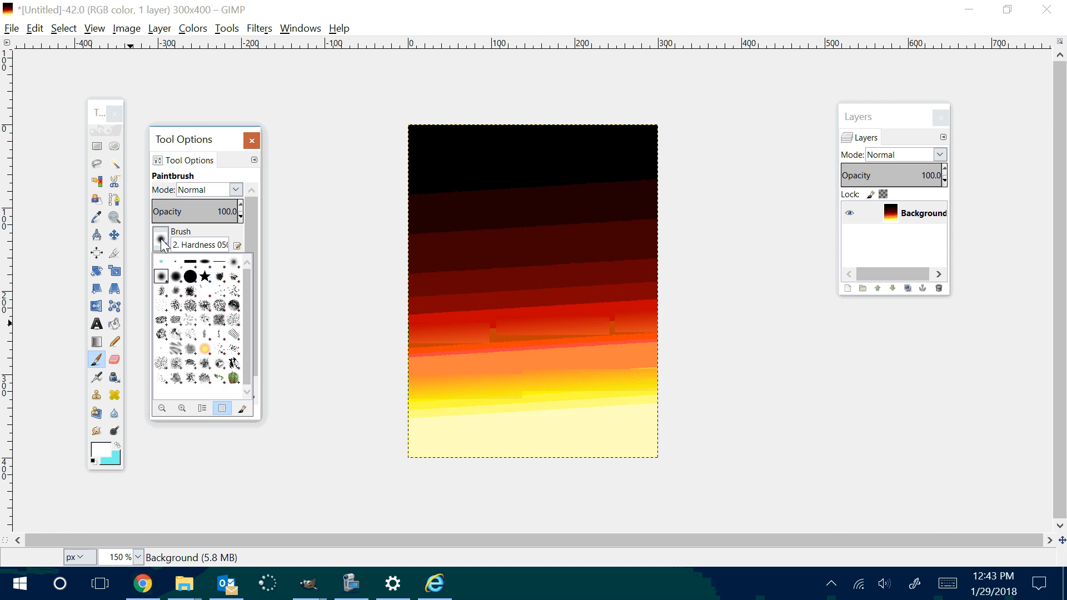
left_click(205, 349)
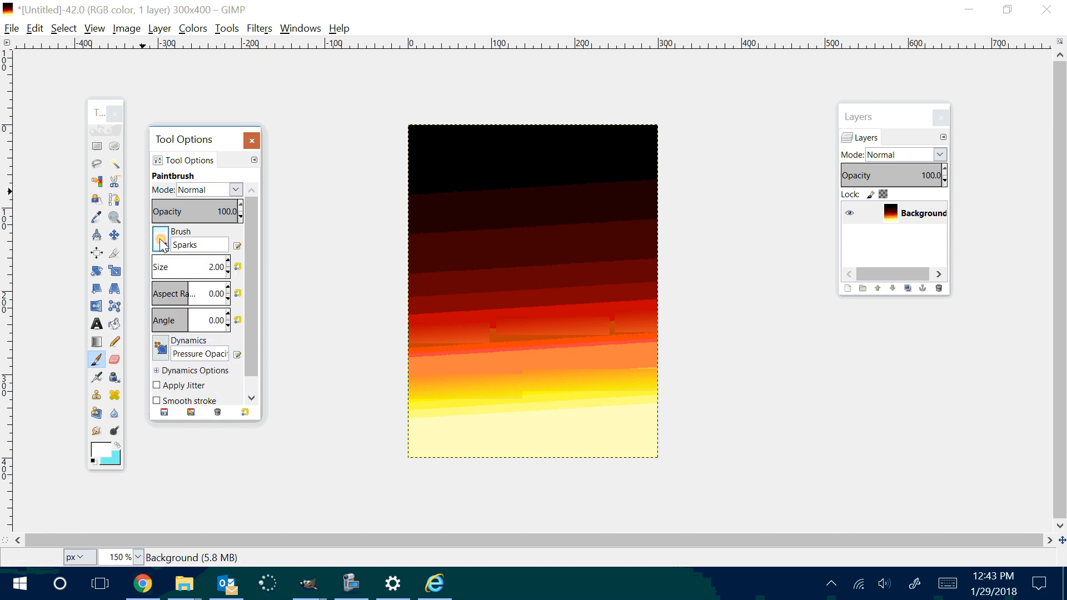
left_click(437, 171)
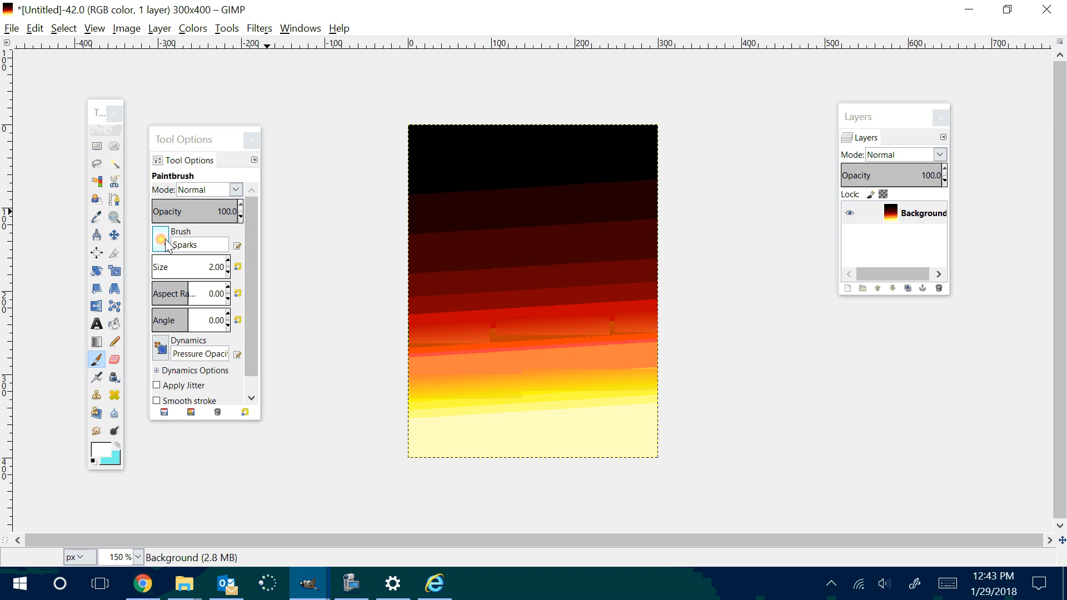
left_click(229, 261)
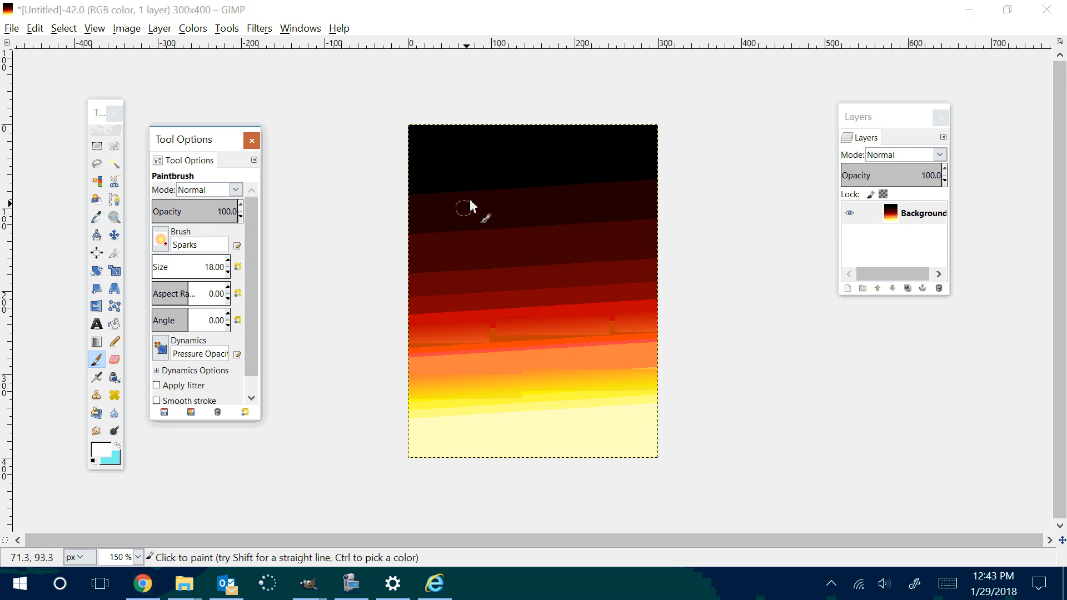
Step: Paint Sparks dabs and winding trails over the gradient background and undo the most recent strokes
left_click(450, 180)
mouse_move(449, 180)
left_mouse_down()
mouse_move(482, 171)
mouse_move(504, 187)
mouse_move(576, 147)
mouse_move(626, 183)
mouse_move(586, 234)
mouse_move(502, 155)
mouse_move(459, 140)
mouse_move(432, 183)
mouse_move(445, 240)
mouse_move(495, 237)
mouse_move(498, 208)
mouse_move(538, 253)
mouse_move(530, 259)
mouse_move(582, 183)
mouse_move(624, 153)
mouse_move(636, 218)
mouse_move(621, 229)
mouse_move(659, 255)
mouse_move(554, 243)
mouse_move(434, 321)
mouse_move(491, 378)
mouse_move(556, 288)
mouse_move(502, 223)
mouse_move(516, 192)
mouse_move(490, 164)
mouse_move(395, 152)
mouse_move(539, 205)
mouse_move(562, 238)
mouse_move(603, 265)
left_mouse_up()
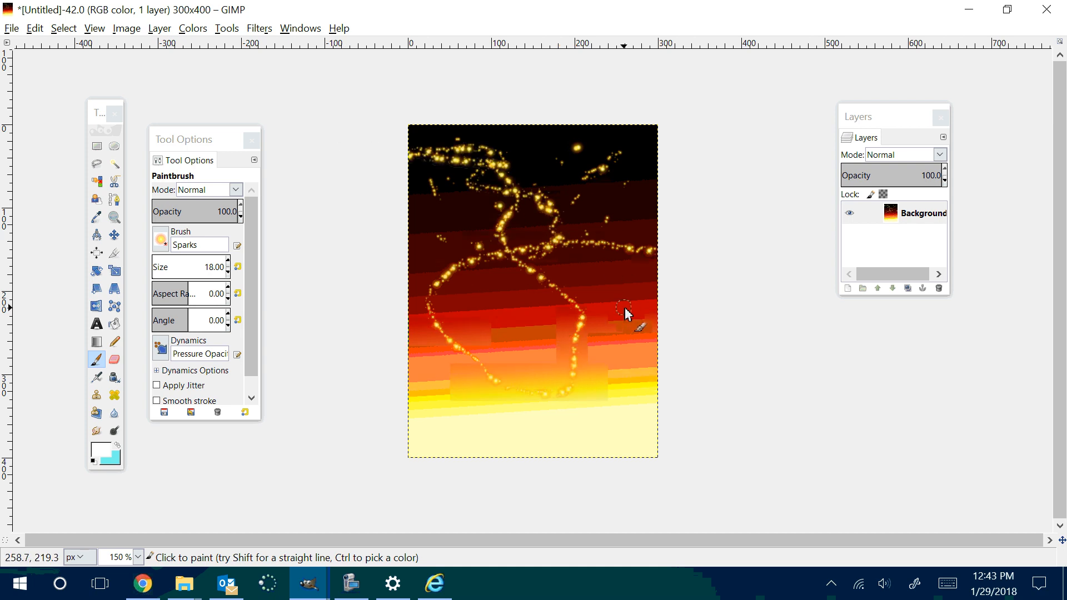
key("ctrl+z")
key("ctrl+z")
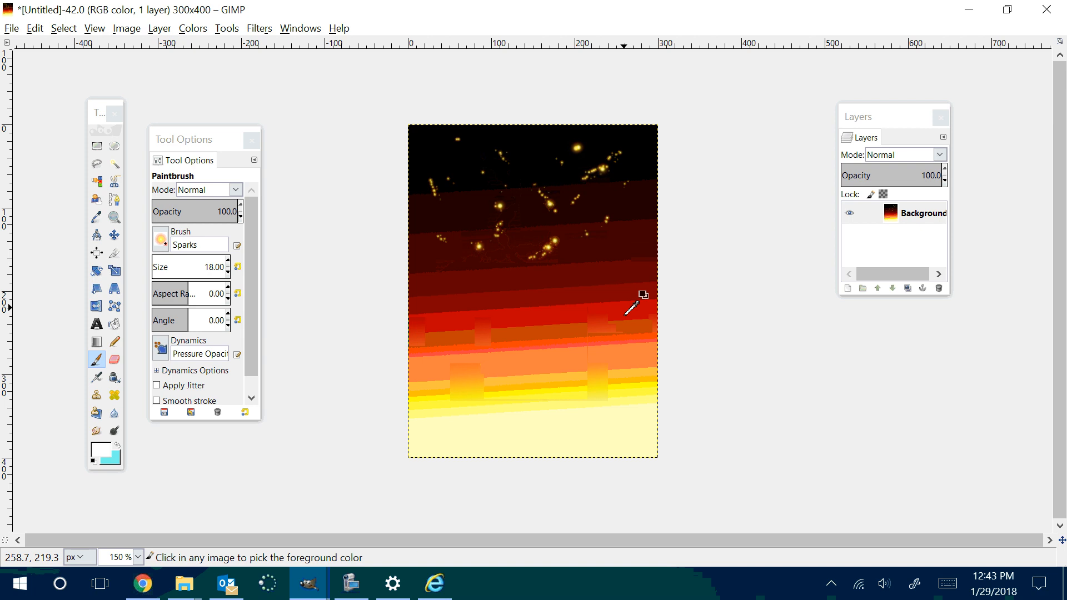
key("ctrl+z")
key("ctrl+z")
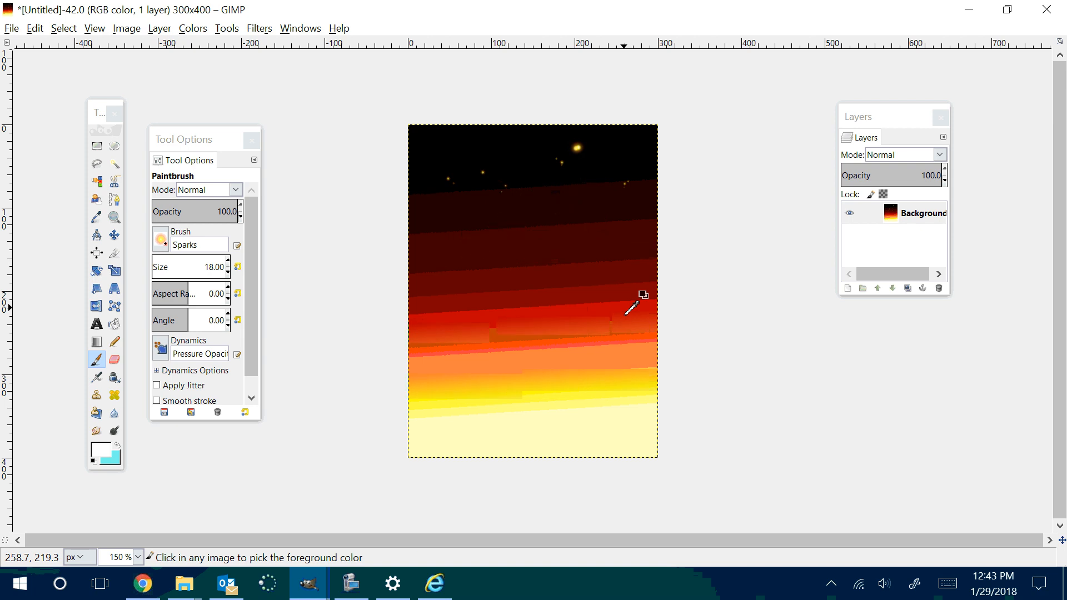
Step: Set the Sparks brush size to 48 and paint dabs and short strokes over the dark upper part of the canvas
key("ctrl+z")
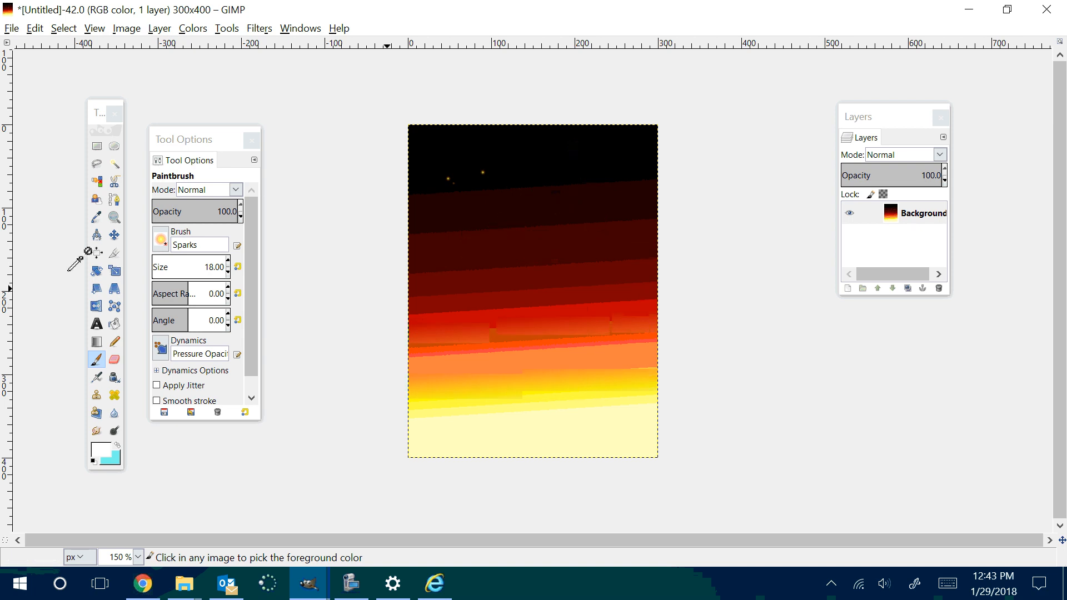
left_click(229, 259)
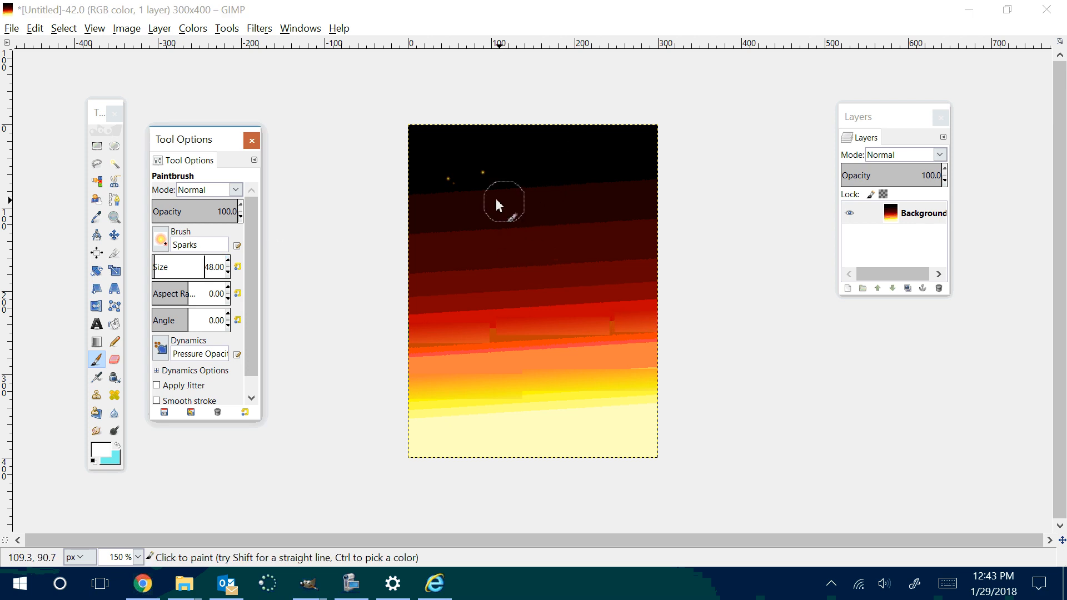
left_click(461, 188)
mouse_move(516, 188)
left_mouse_down()
mouse_move(537, 176)
mouse_move(575, 178)
left_mouse_up()
left_click(625, 252)
left_click_drag(561, 271, 534, 268)
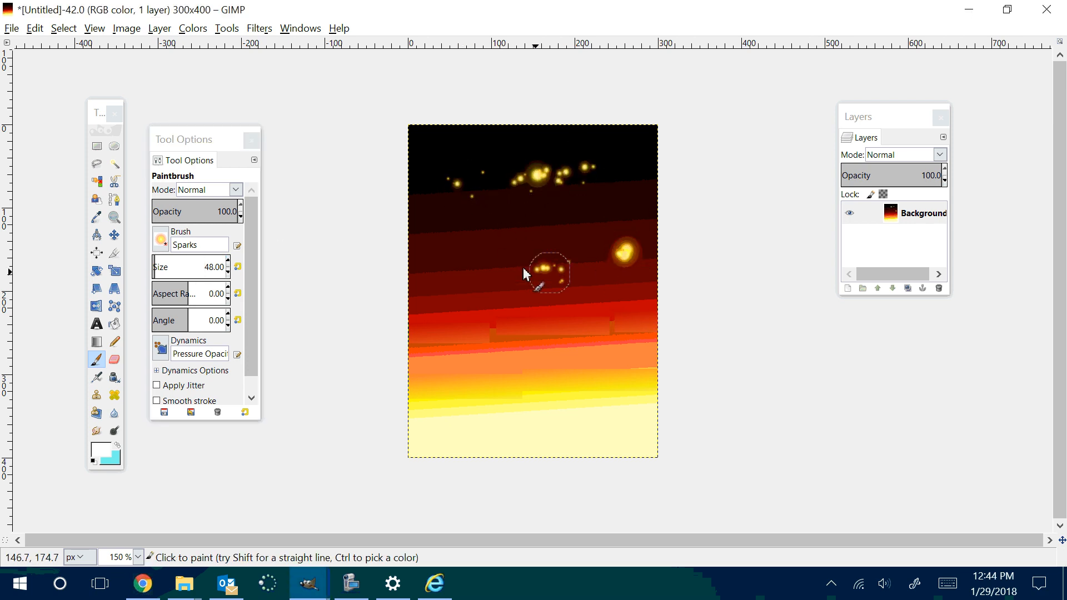
left_click(440, 249)
left_click_drag(438, 221, 443, 207)
Step: Paint long winding Sparks trails across the whole canvas, down into the pale yellow area
mouse_move(439, 163)
left_mouse_down()
mouse_move(503, 256)
mouse_move(624, 331)
left_mouse_up()
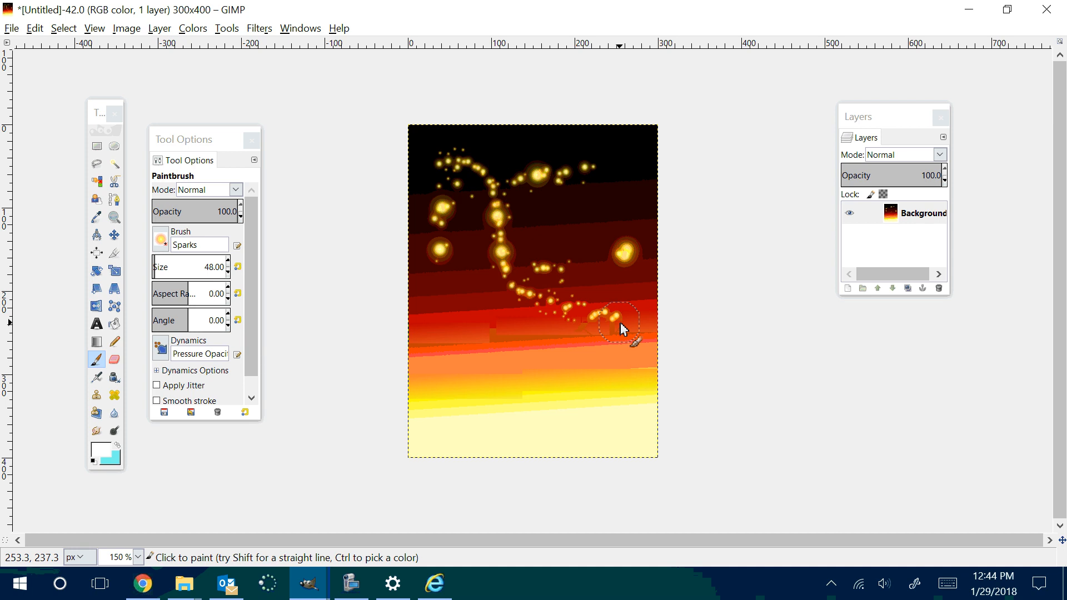
mouse_move(577, 180)
left_mouse_down()
mouse_move(600, 168)
mouse_move(424, 350)
mouse_move(439, 344)
mouse_move(447, 279)
mouse_move(499, 242)
mouse_move(618, 238)
left_mouse_up()
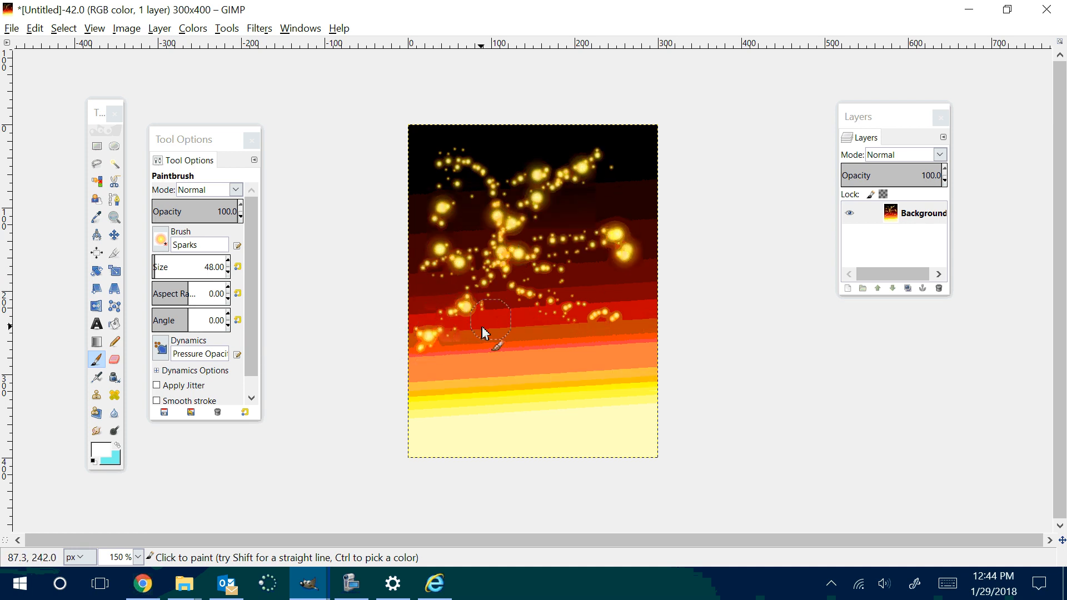
left_click_drag(482, 326, 634, 193)
left_click_drag(525, 340, 664, 230)
left_click_drag(567, 354, 675, 307)
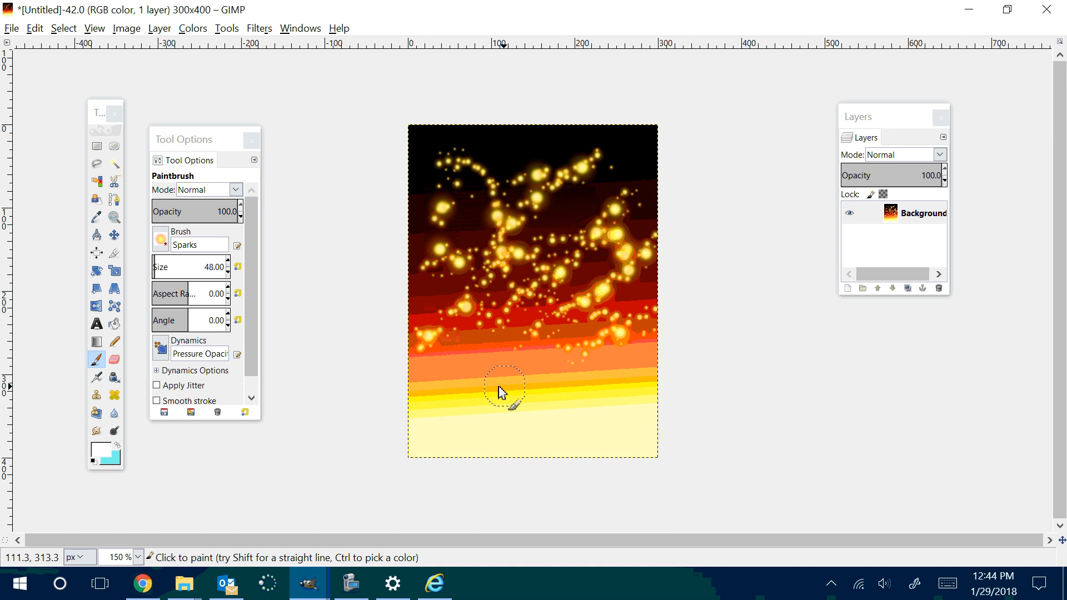
left_click_drag(483, 392, 595, 346)
left_click_drag(536, 437, 633, 385)
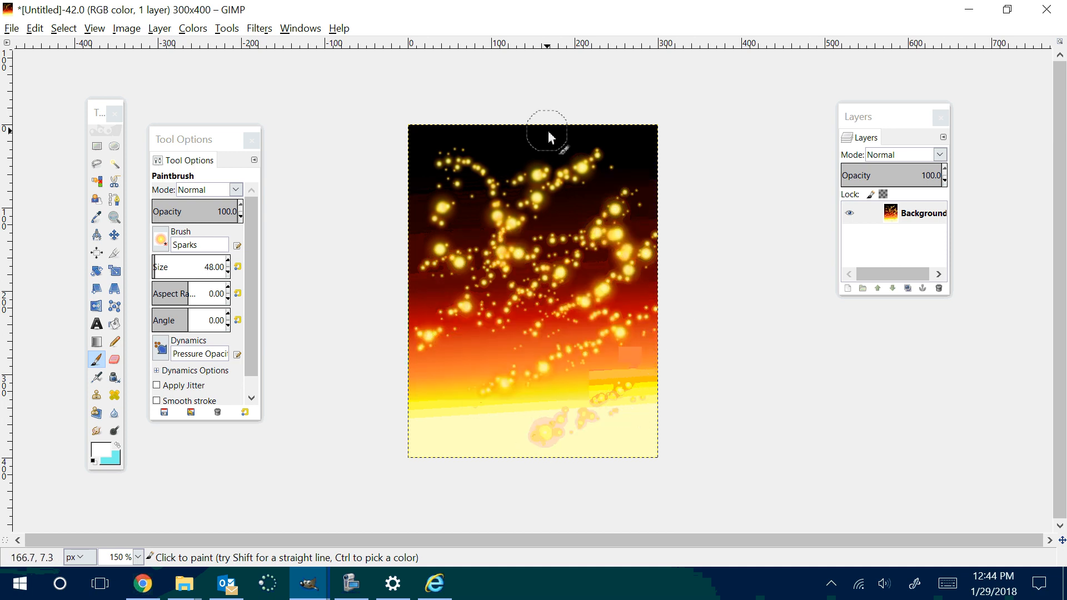
Step: Undo all the long Sparks trails, back to the separate dabs and short strokes in the upper part
key("ctrl+z")
key("ctrl+z")
key("ctrl+z")
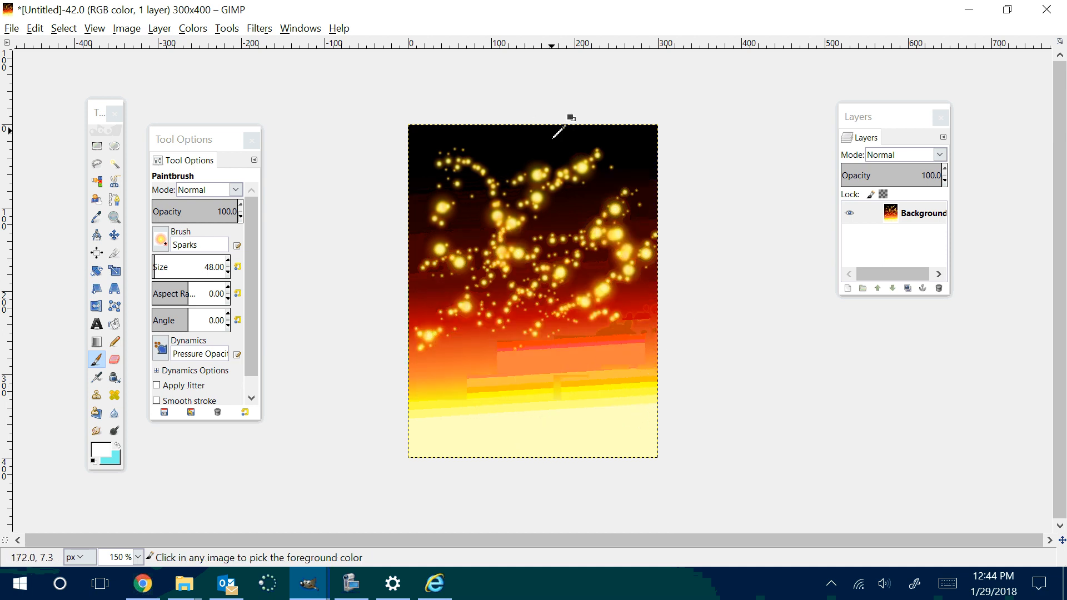
key("ctrl+z")
key("ctrl+z")
key("ctrl+z")
key("ctrl+z")
key("ctrl+z")
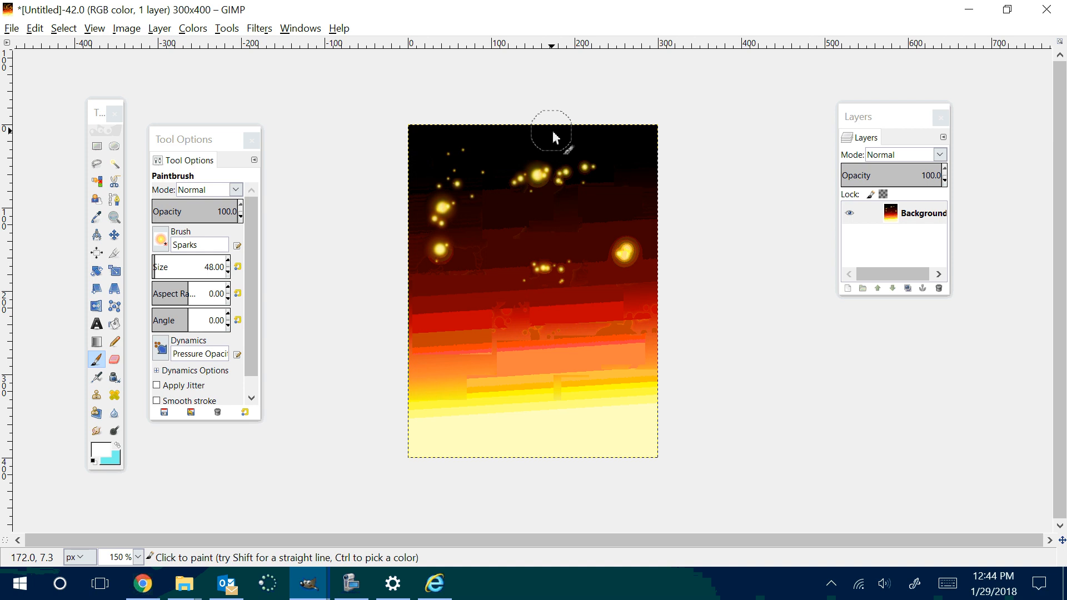
key("ctrl+z")
key("ctrl+z")
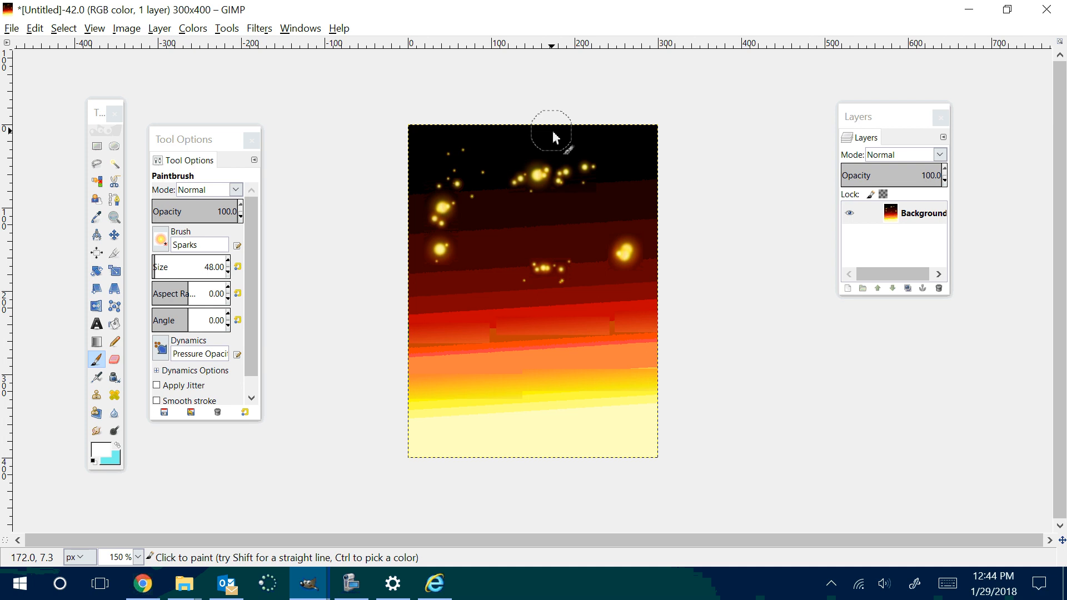
Step: Try the Chalk 03 brush with a few white dabs on the dark area and undo them
left_click(160, 239)
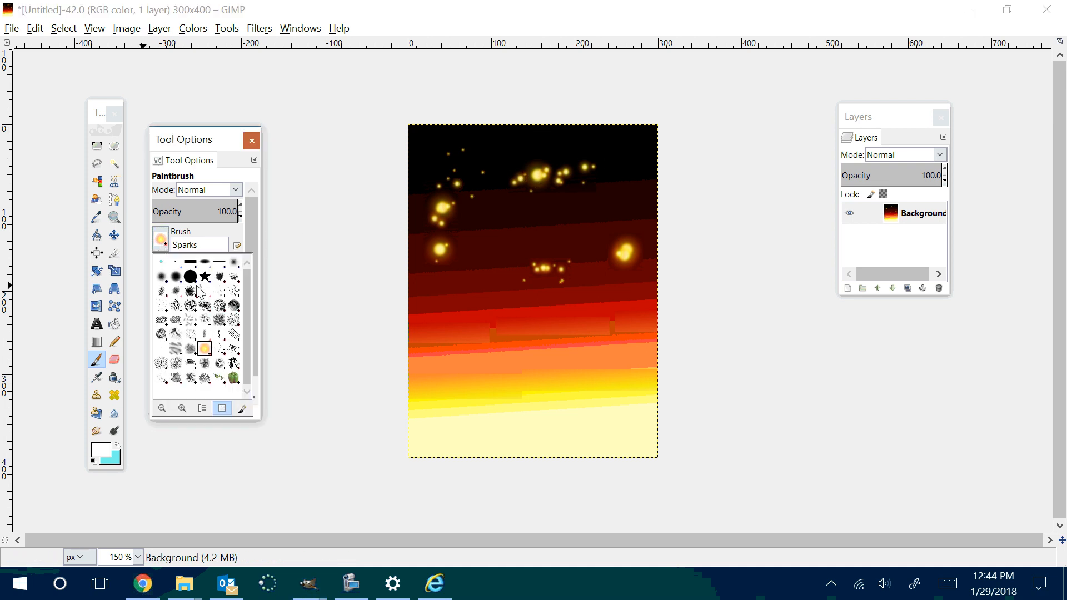
left_click(234, 306)
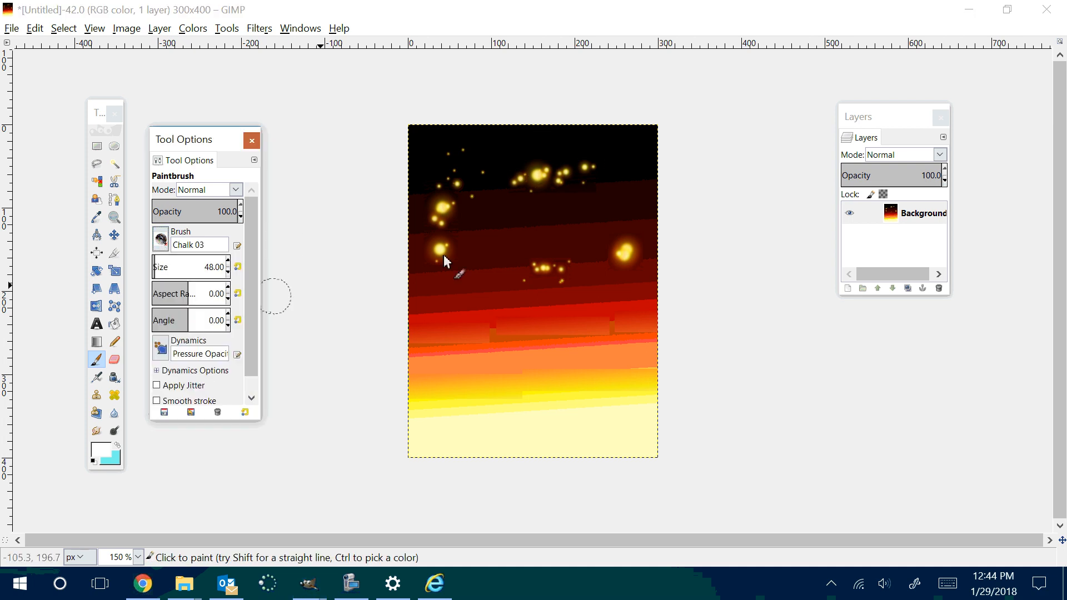
left_click(465, 165)
left_click(497, 214)
left_click(623, 170)
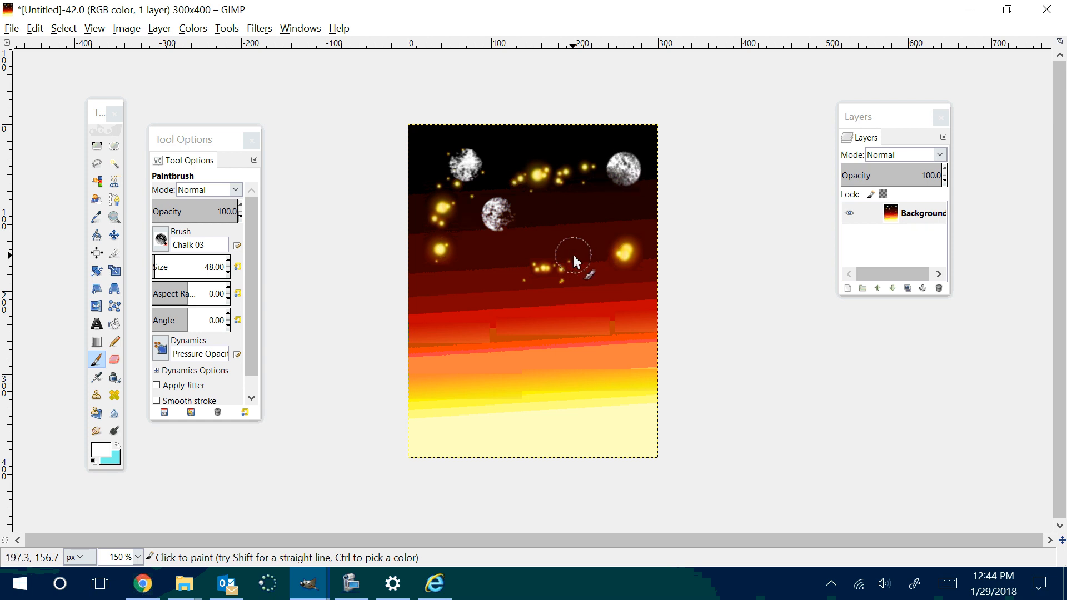
left_click(497, 215)
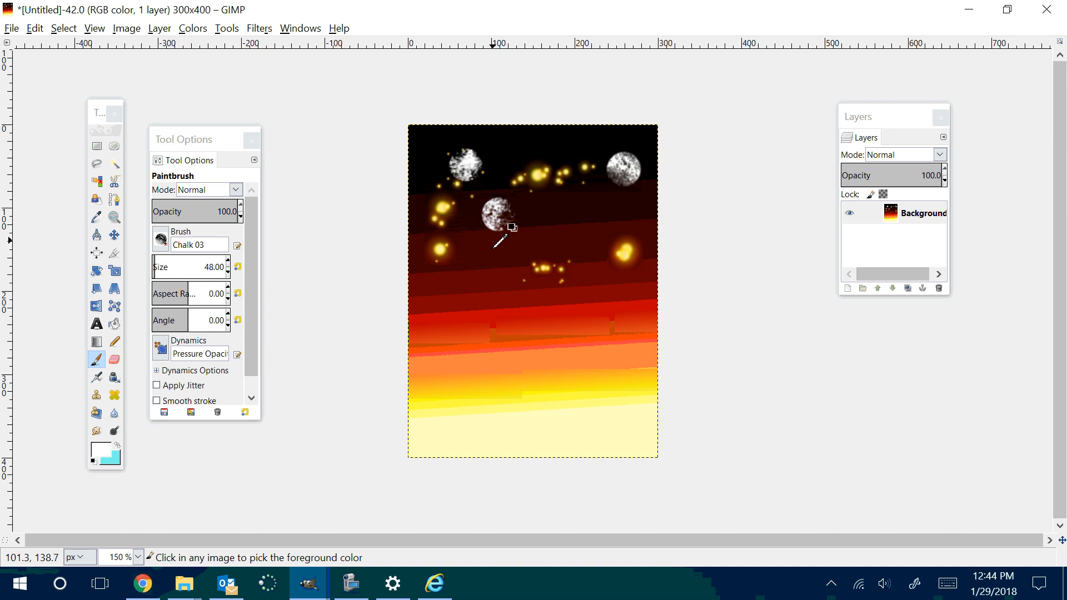
key("ctrl+z")
key("ctrl+z")
key("ctrl+z")
key("ctrl+z")
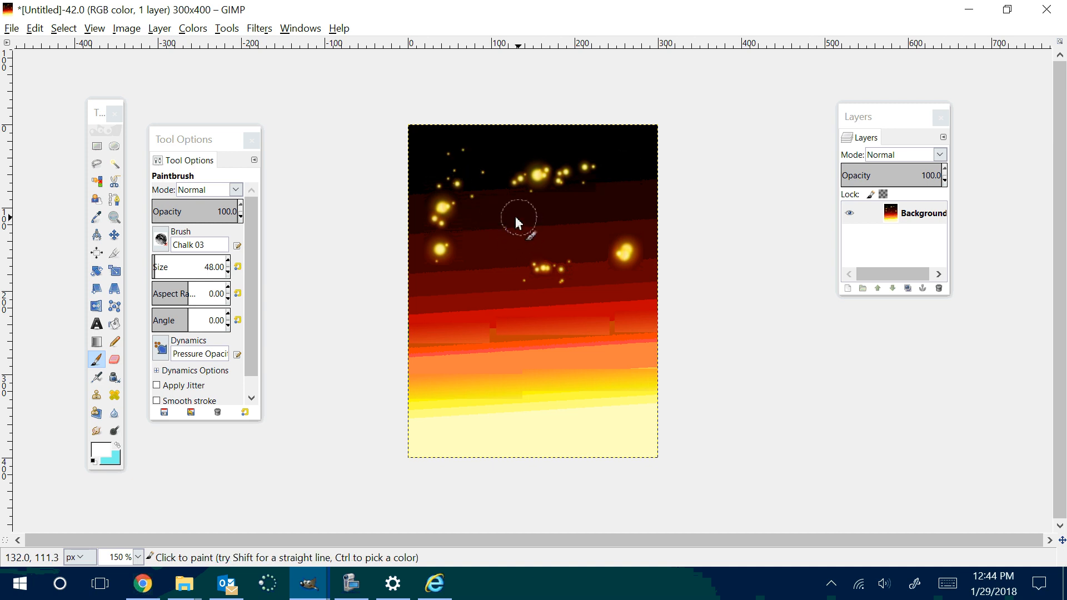
Step: Try more Chalk 03 dabs and a long stroke down the canvas, and undo them together with the latest Sparks stroke
left_click(627, 157)
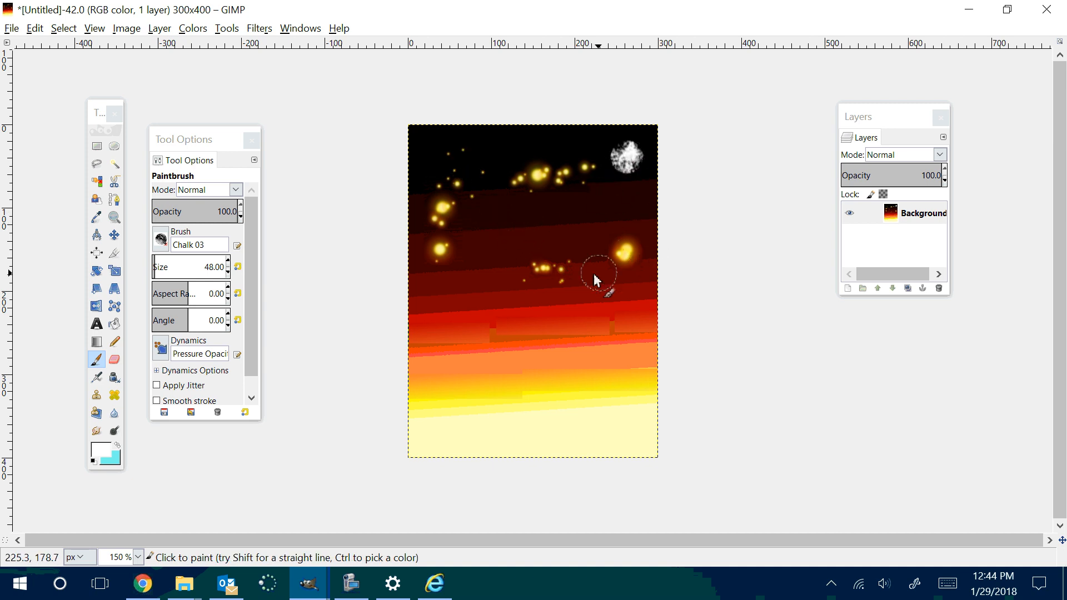
left_click(503, 211)
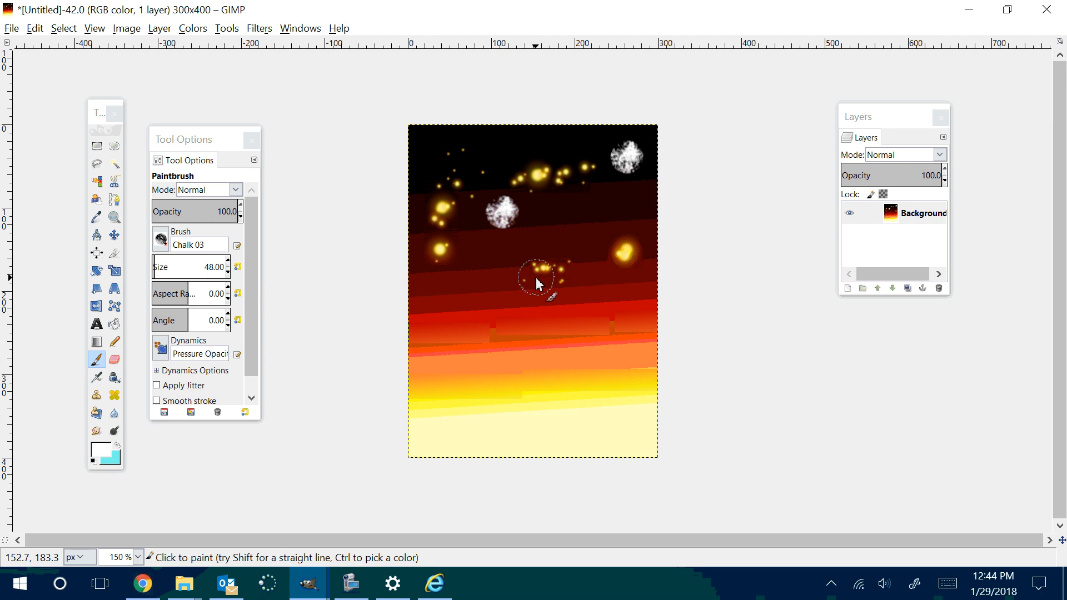
key("ctrl+z")
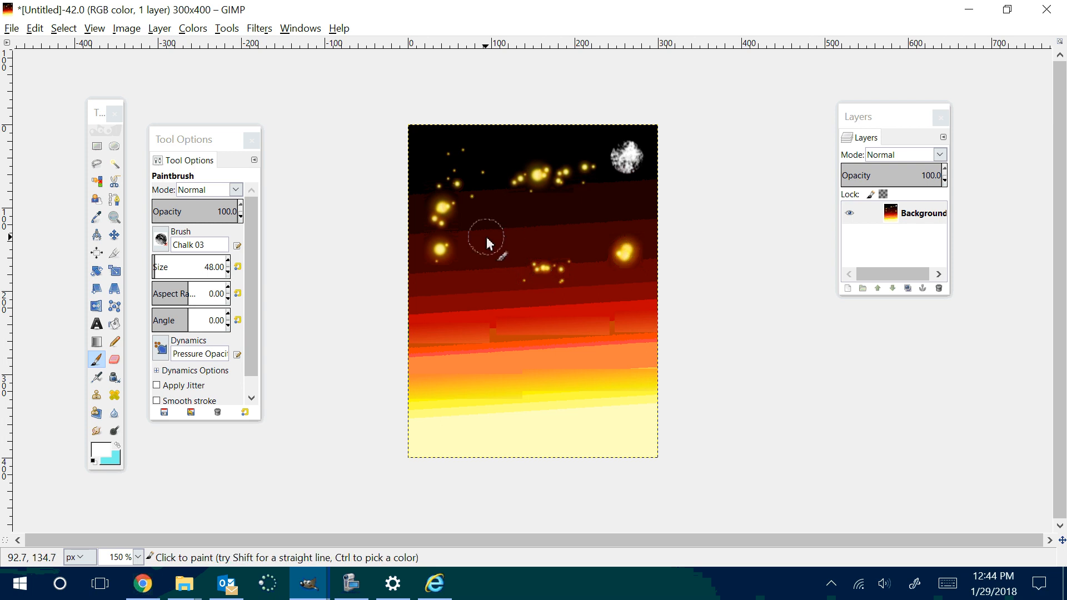
left_click_drag(486, 234, 580, 406)
key("ctrl+z")
key("ctrl+z")
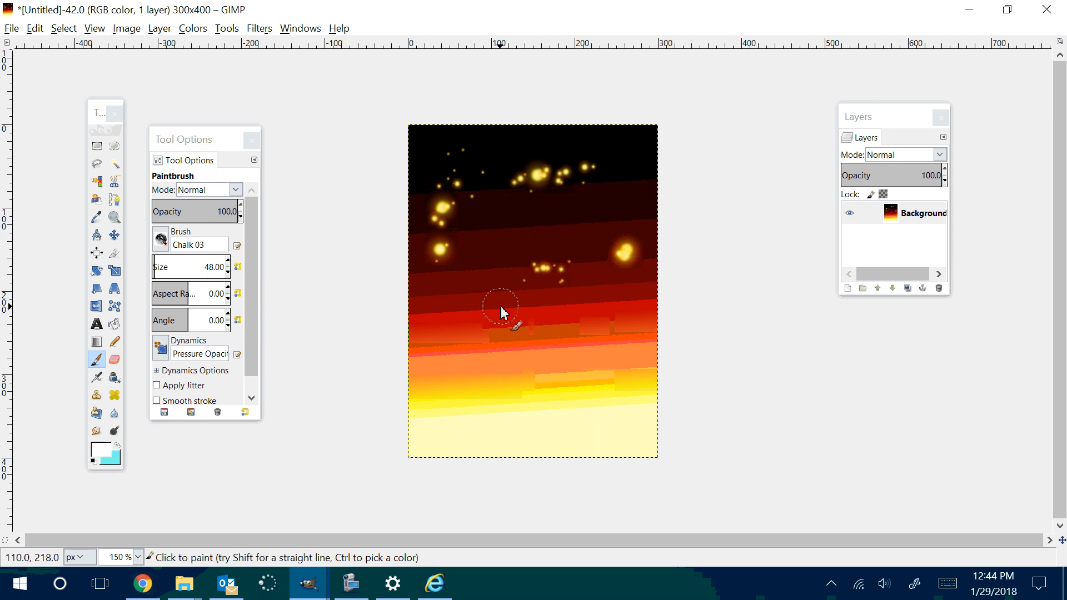
key("ctrl+z")
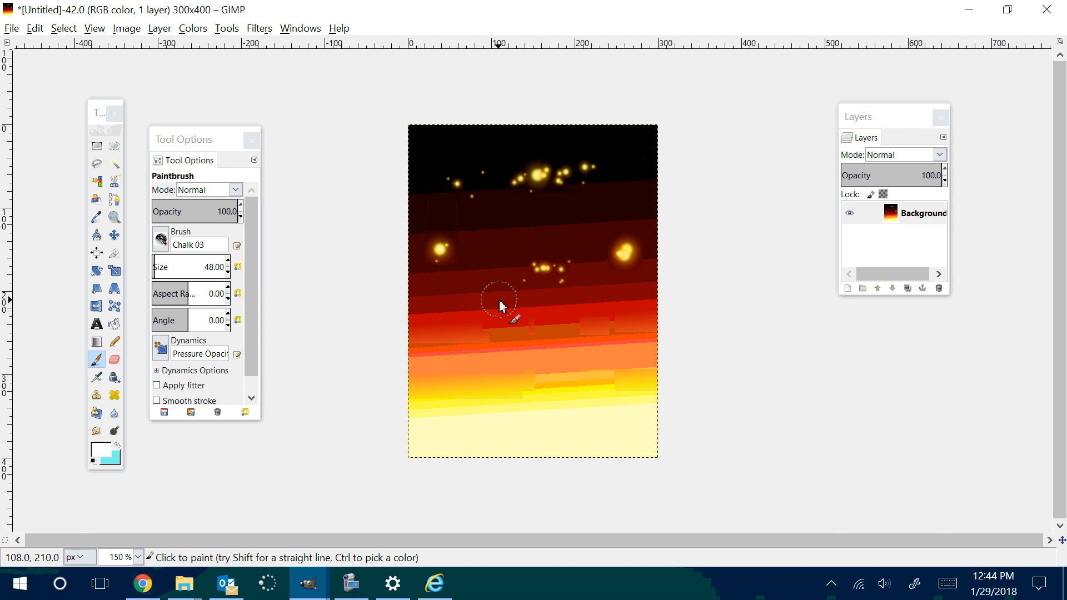
key("ctrl+z")
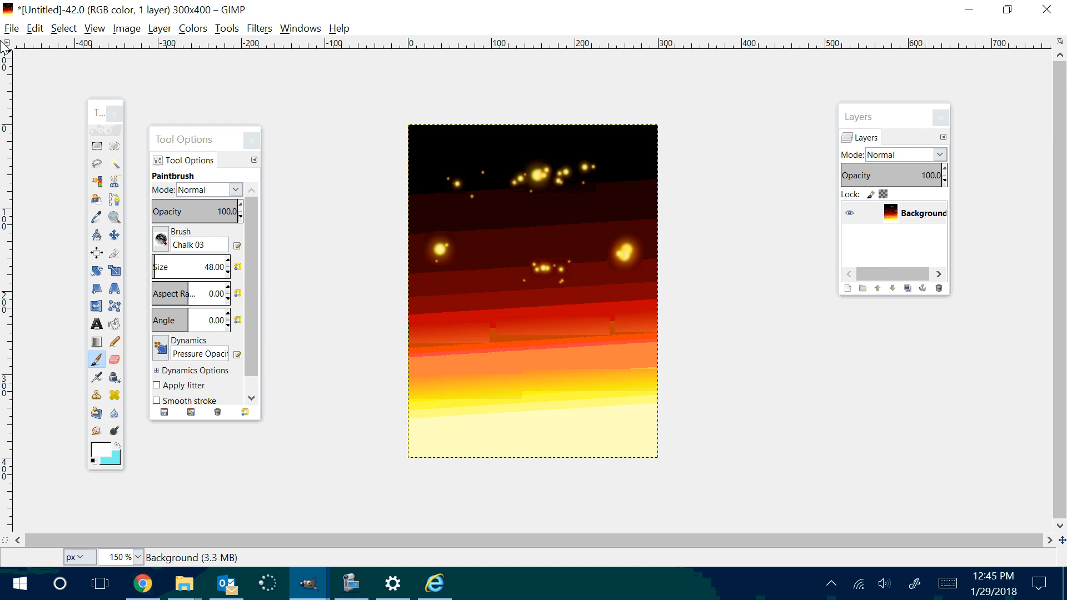
Step: Export the image to the W1 First Gimp Lesson Button folder as spacebackground.jpg with JPEG quality 96
left_click(11, 28)
left_click(41, 232)
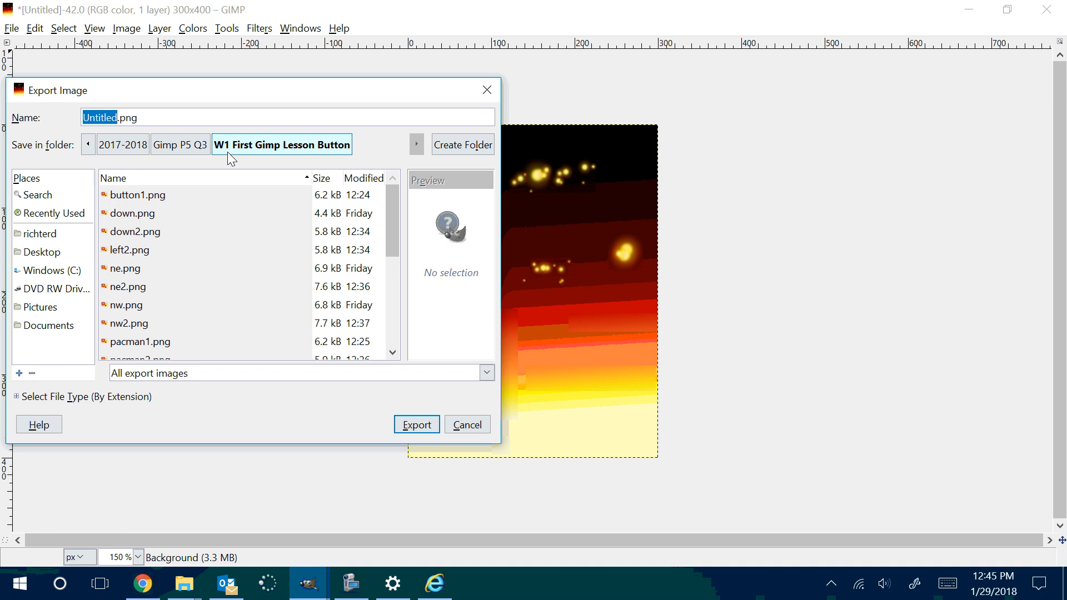
type("space")
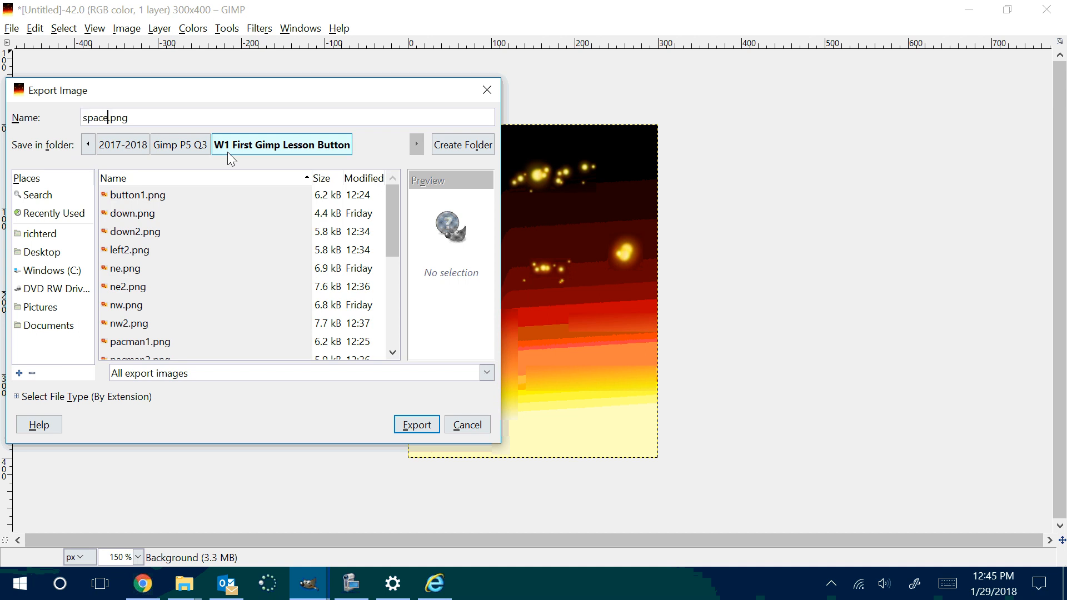
type("background")
key("End")
key("BackSpace")
key("BackSpace")
key("BackSpace")
key("BackSpace")
type(".")
type("jpg")
left_click(401, 426)
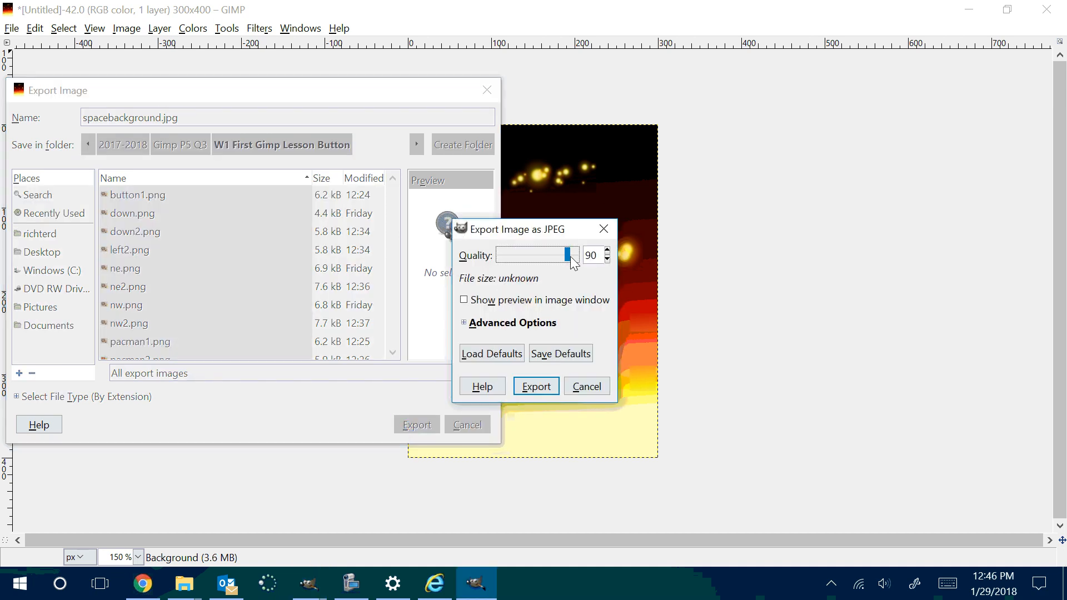
mouse_move(567, 254)
left_mouse_down()
mouse_move(474, 260)
mouse_move(574, 261)
left_mouse_up()
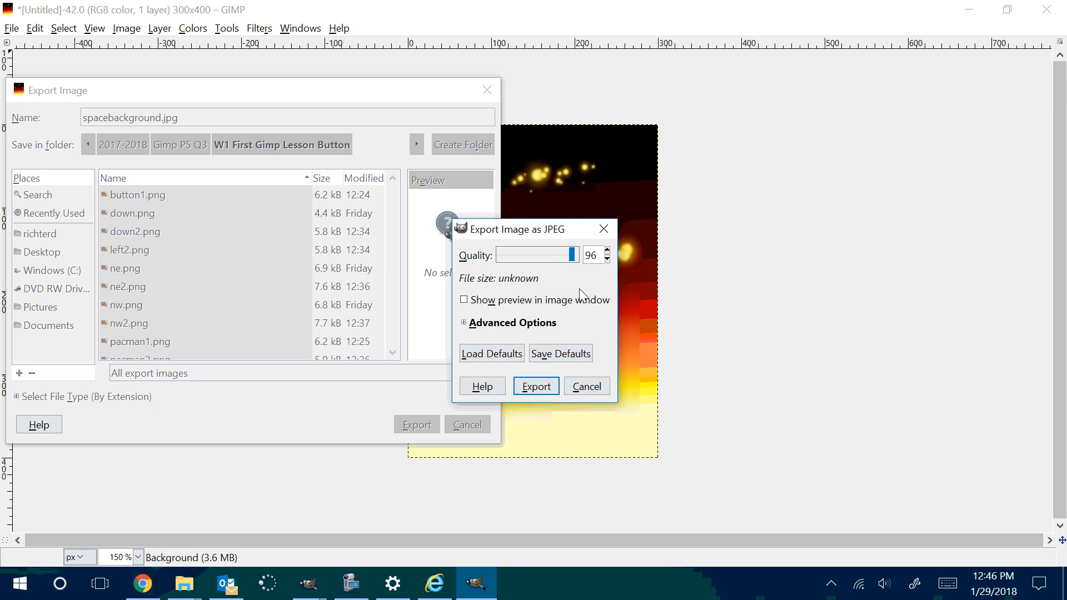
left_click(551, 389)
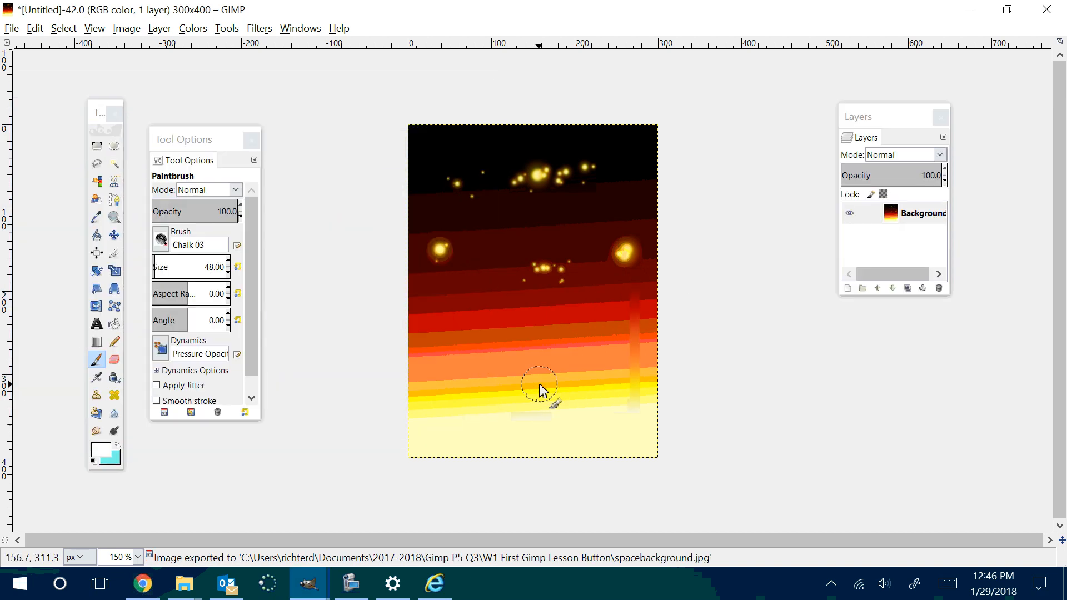
Step: Switch to the File Explorer window of the lesson folder to examine the exported background, and return to the 300x400 image in GIMP
left_click(968, 10)
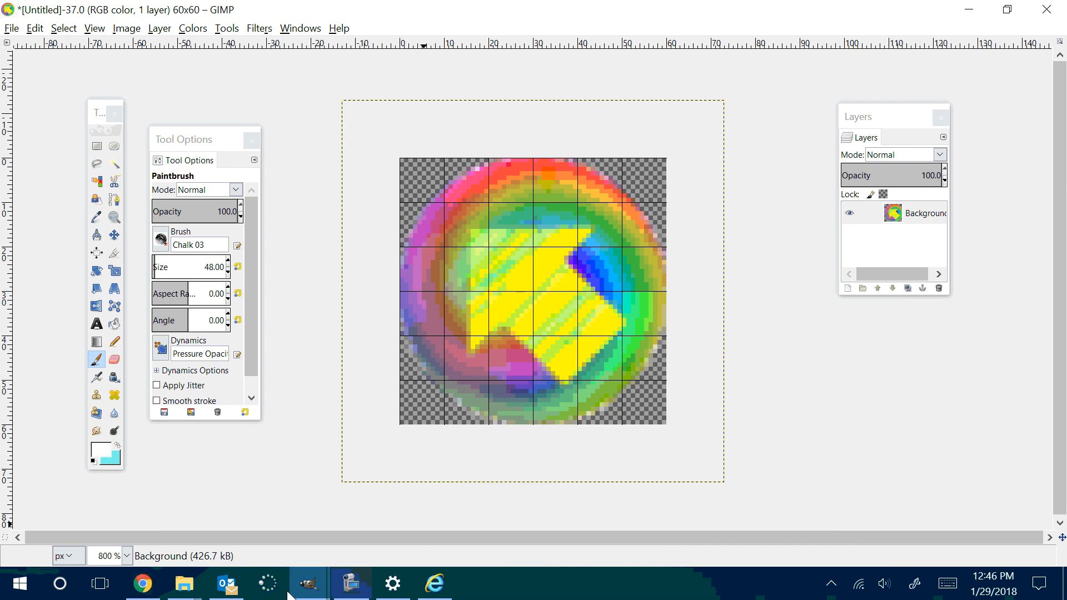
mouse_move(189, 593)
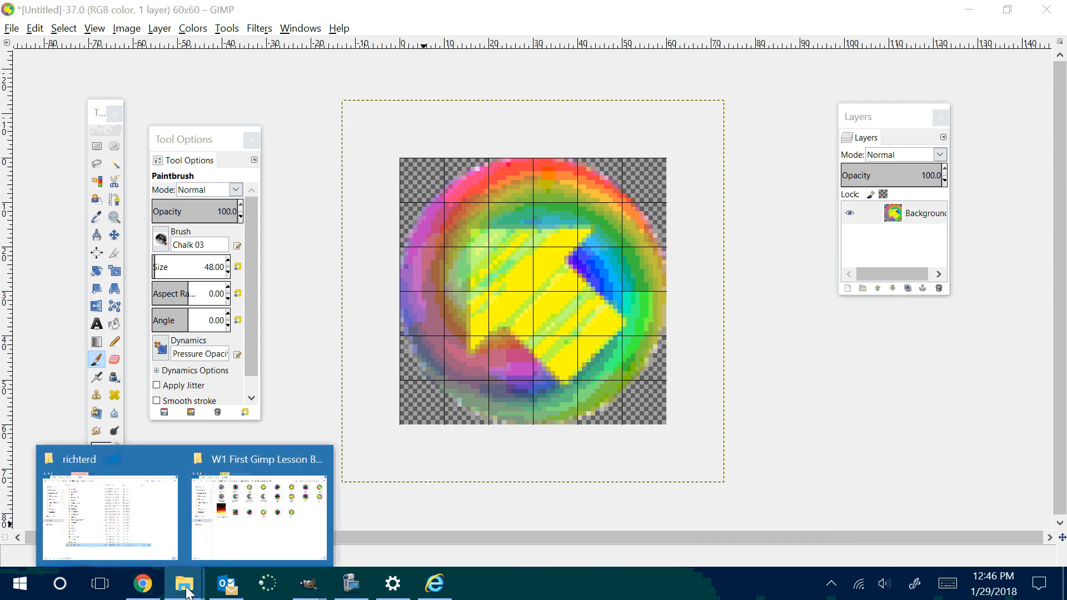
left_click(222, 555)
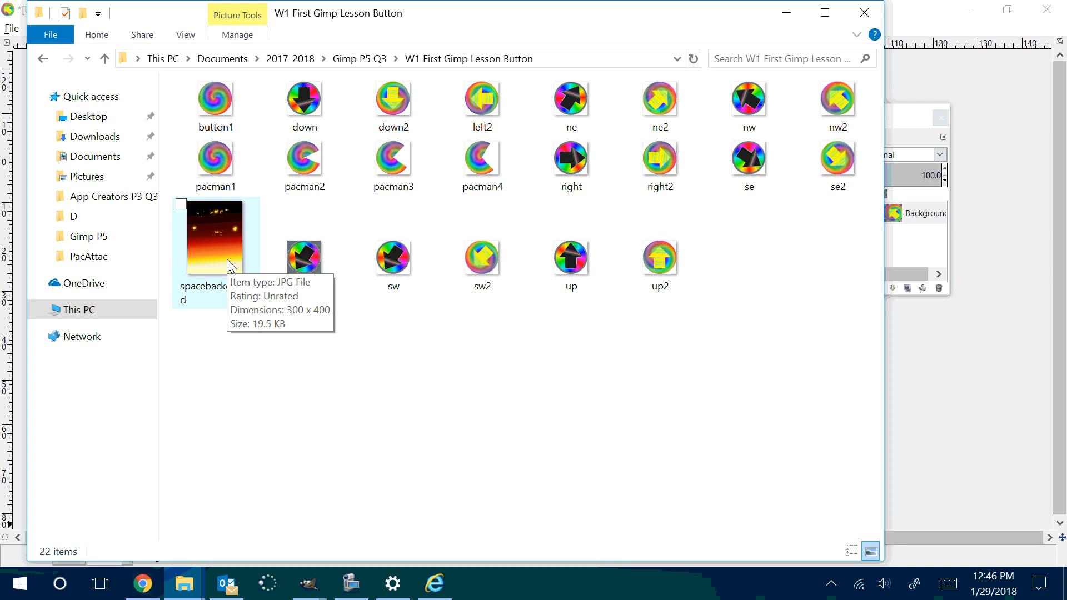
mouse_move(208, 595)
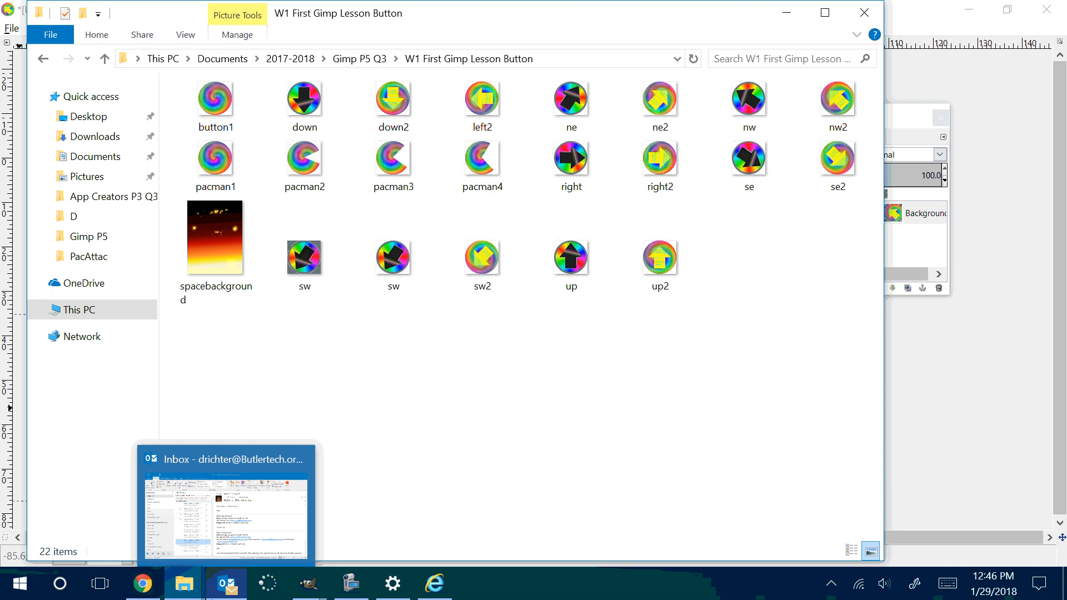
left_click(295, 465)
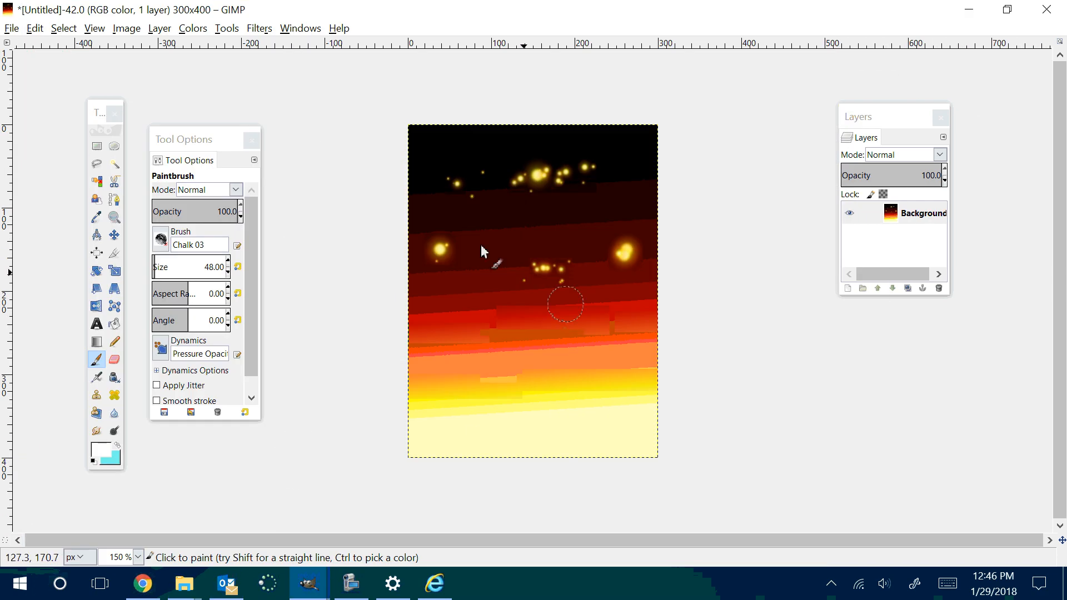
Step: Select most of the image with Free Select, using a zigzag lower edge across the yellow band and a rounded freehand outline around the sparks
left_click(97, 163)
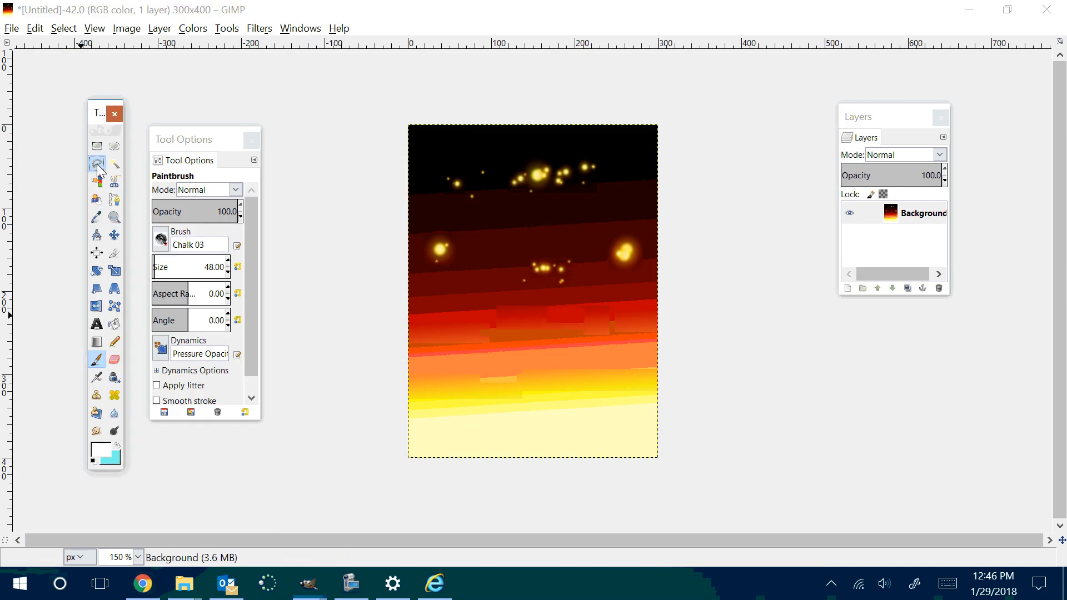
left_click(421, 383)
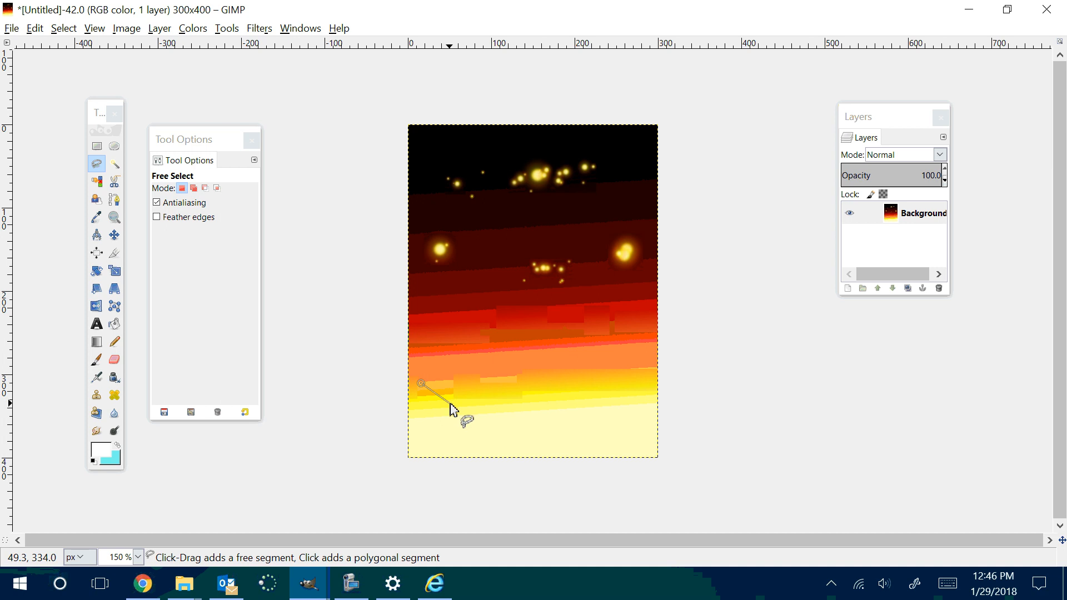
left_click(449, 402)
left_click(464, 389)
left_click(494, 412)
left_click(520, 386)
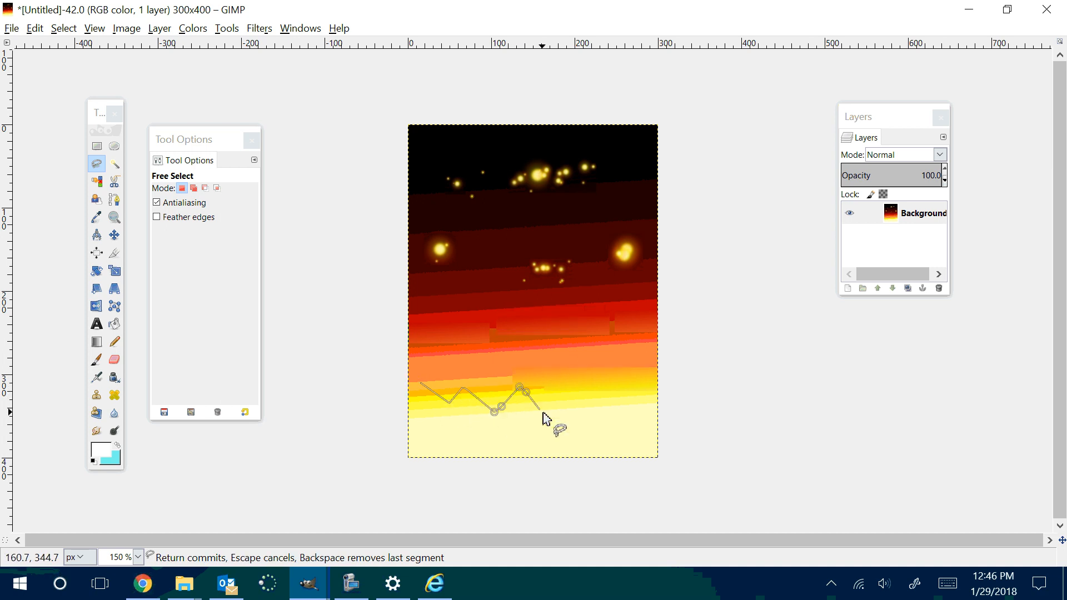
left_click(543, 412)
left_click(570, 382)
left_click(583, 387)
left_click(624, 414)
left_click(640, 369)
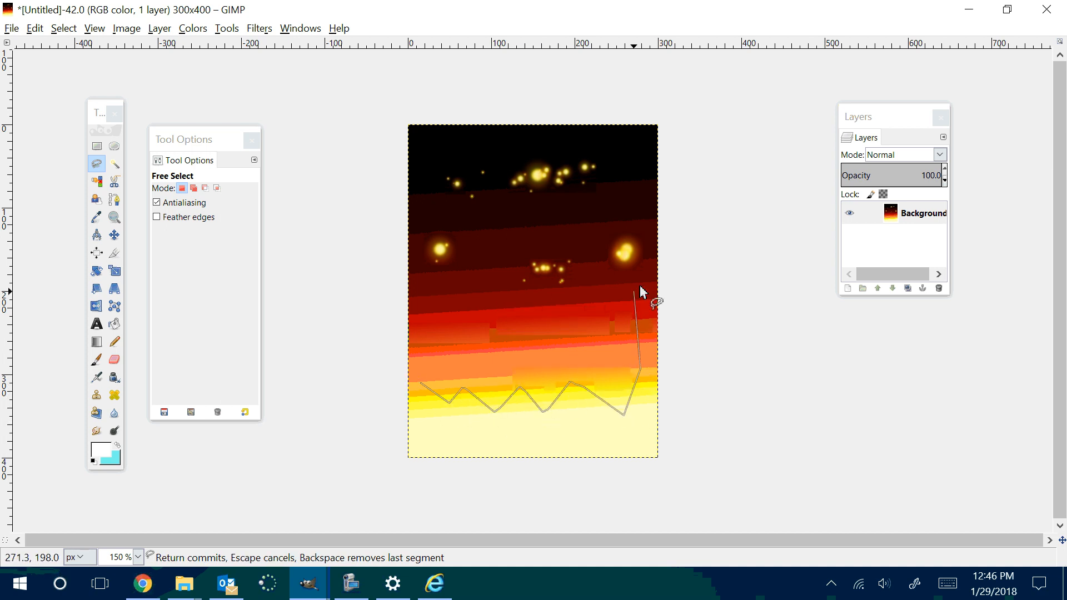
left_click(645, 248)
mouse_move(638, 206)
left_mouse_down()
mouse_move(608, 149)
mouse_move(555, 132)
mouse_move(421, 153)
mouse_move(406, 272)
mouse_move(423, 388)
left_mouse_up()
left_click(421, 384)
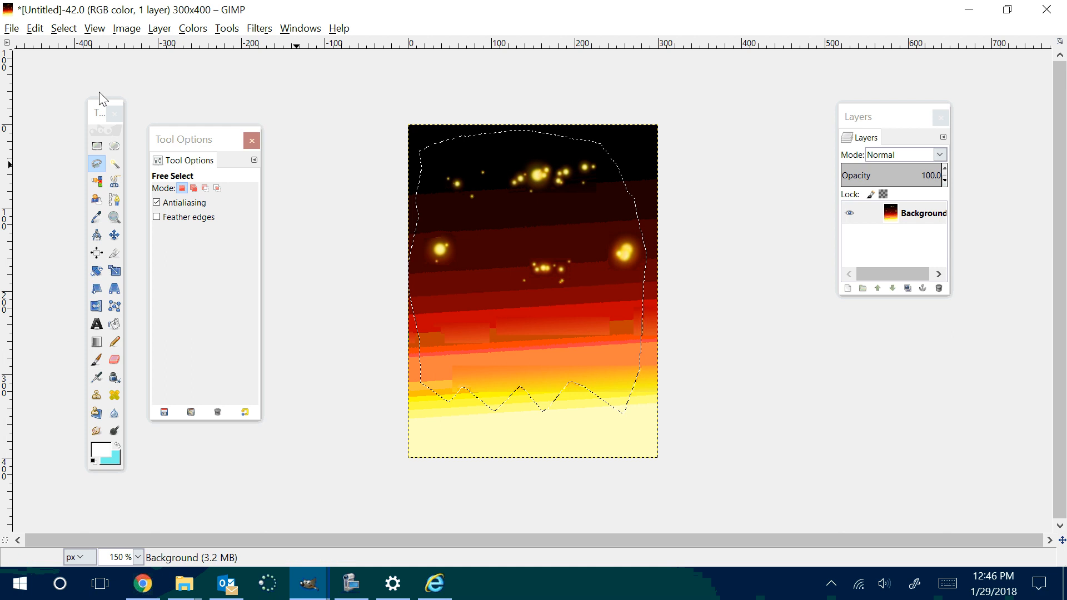
Step: Invert the selection and clear the area outside the zigzag shape to the cyan background colour
left_click(63, 28)
left_click(76, 78)
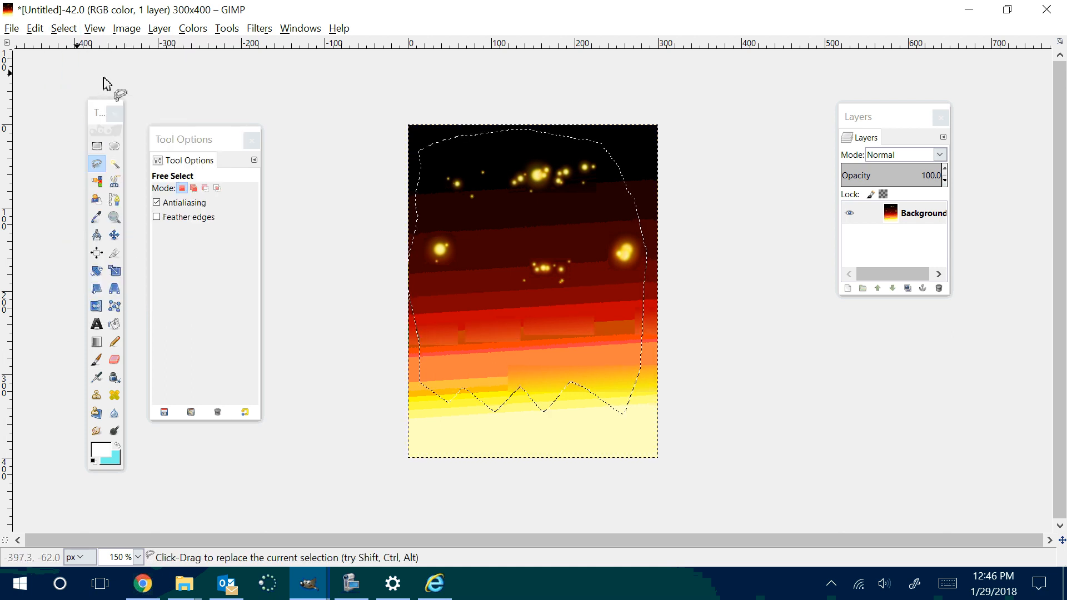
key("Delete")
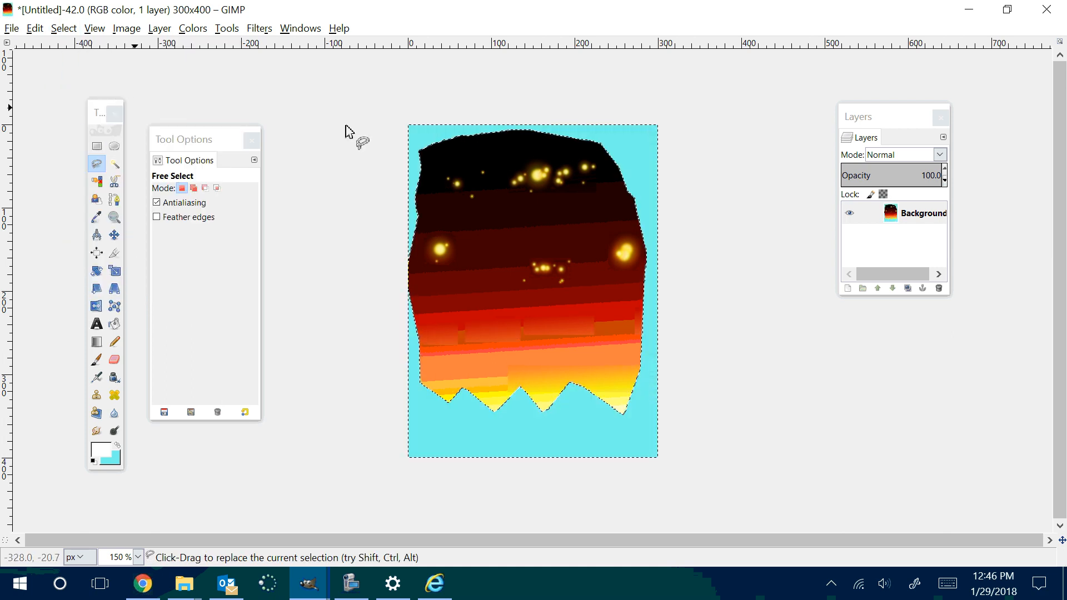
Step: Add an alpha channel to the Background layer, then select the cyan surround by color and delete it to transparency
right_click(890, 227)
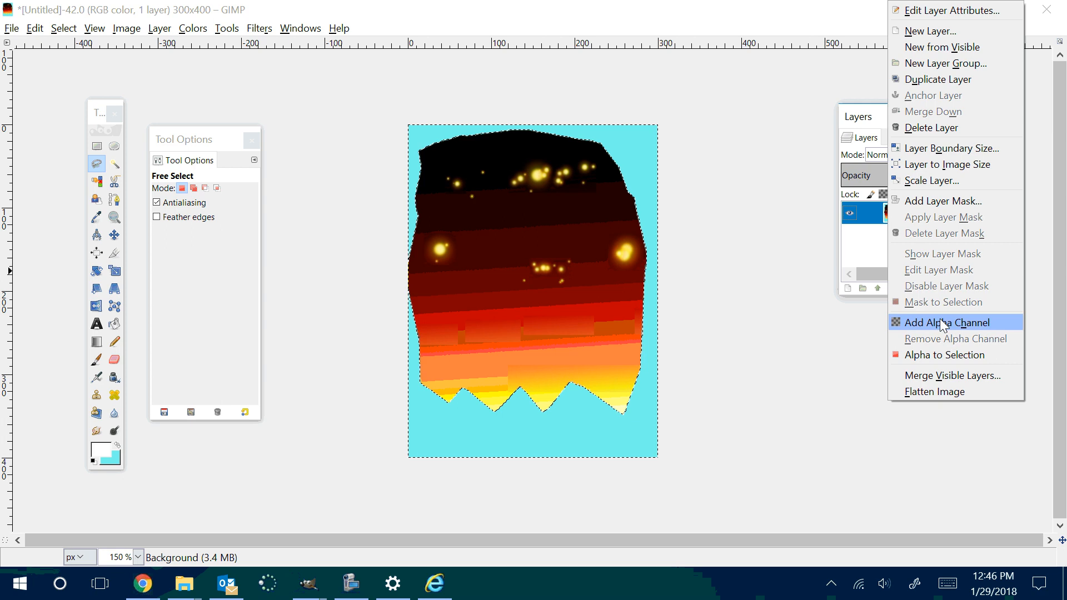
left_click(911, 319)
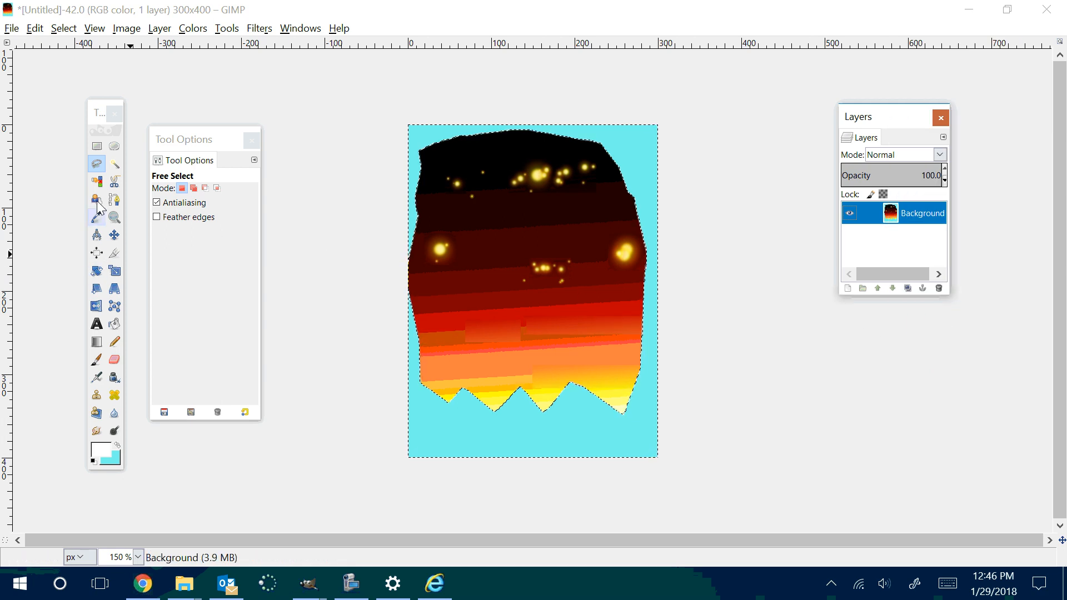
left_click(97, 182)
left_click(414, 150)
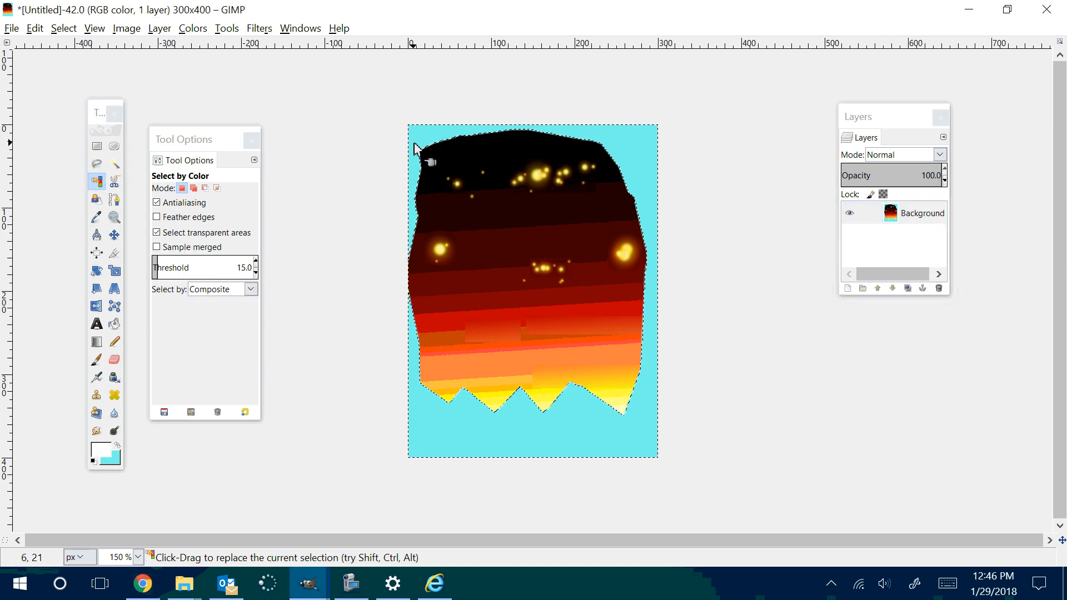
key("Delete")
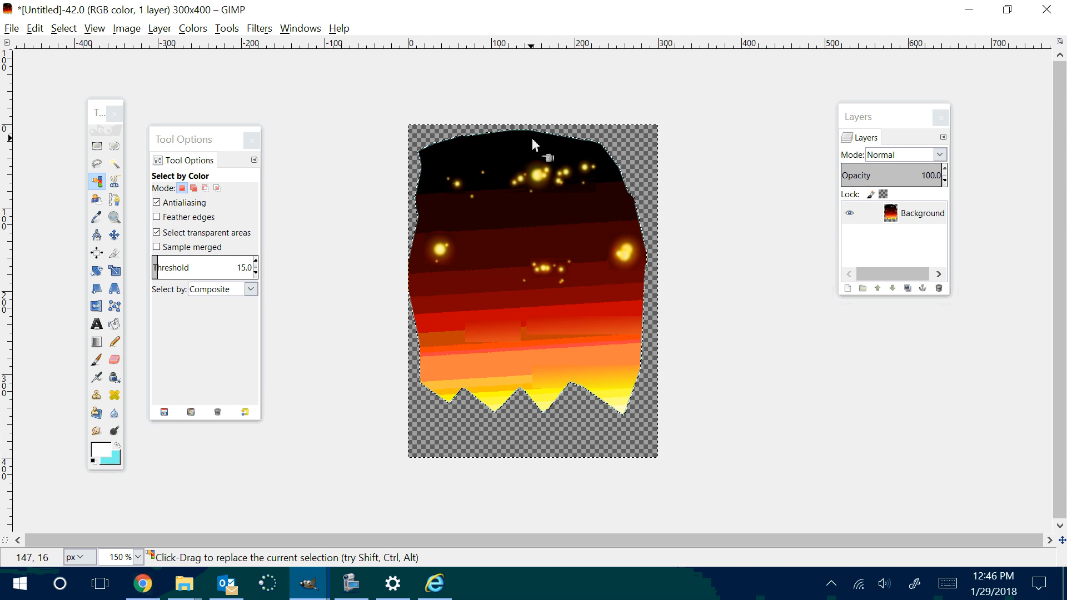